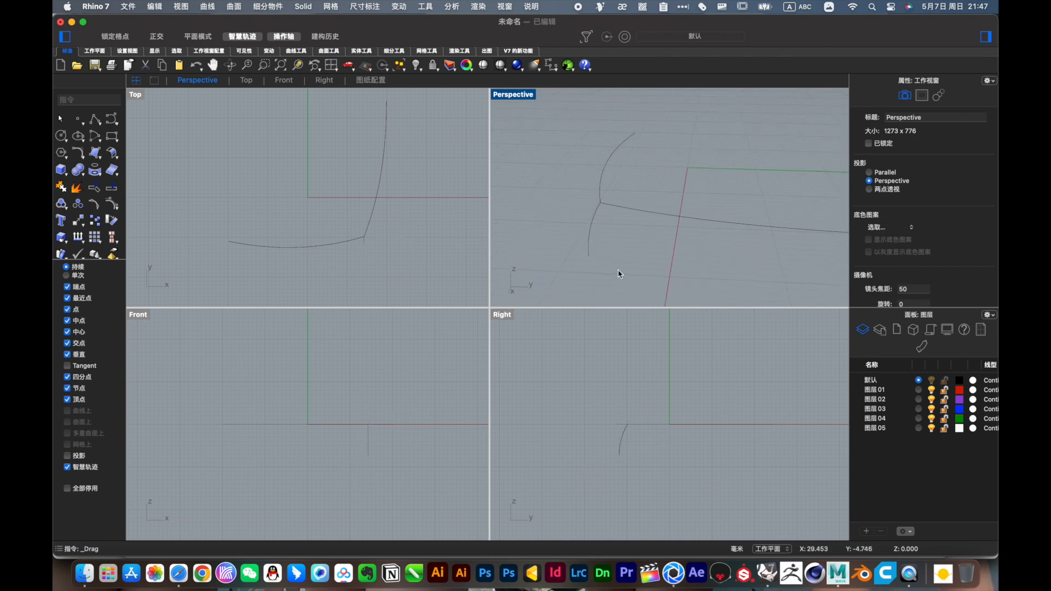
Show the control points of the short curve dropping from the corner and move its lower points outward.
left_click(672, 232)
key("F10")
left_click_drag(623, 278, 683, 245)
left_click_drag(393, 220, 403, 228)
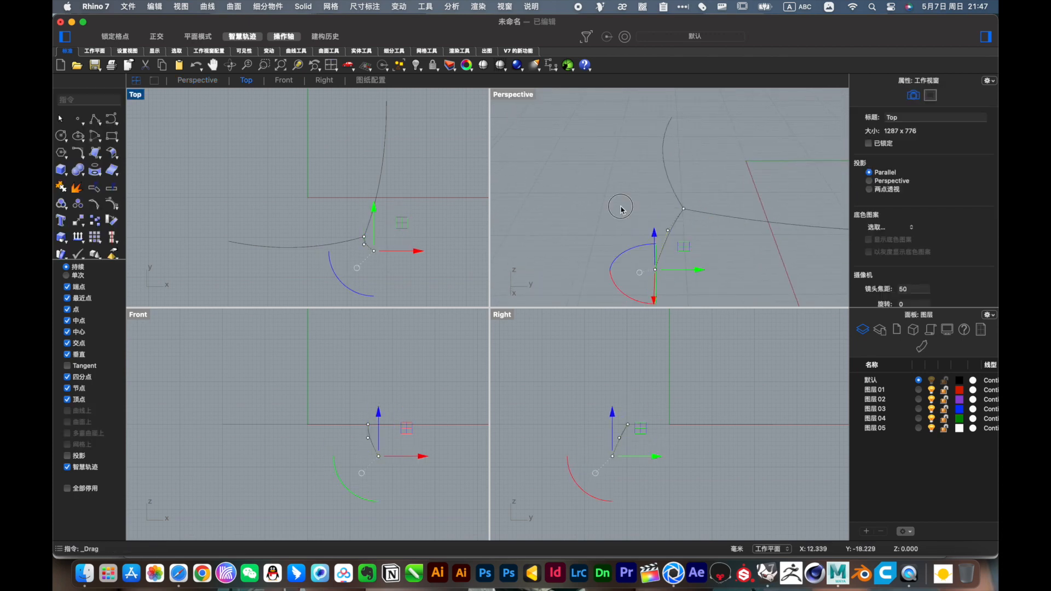
left_click_drag(621, 209, 676, 244)
left_click_drag(393, 218, 399, 218)
right_click_drag(582, 263, 706, 249)
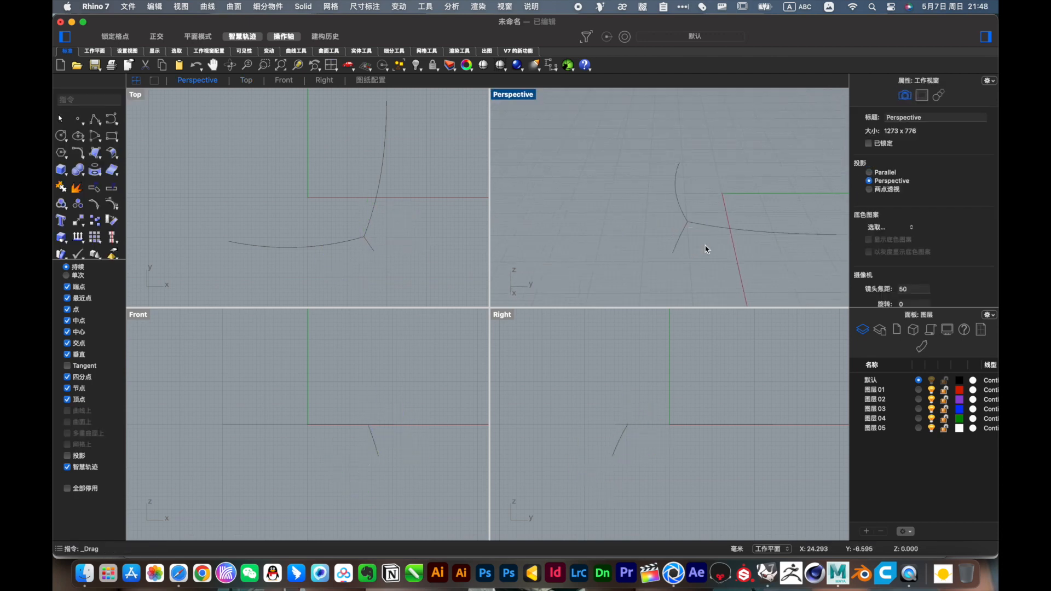
Draw a degree 3 curve from the back end of the side curve straight down in the Right view.
left_click(111, 119)
left_click(664, 181)
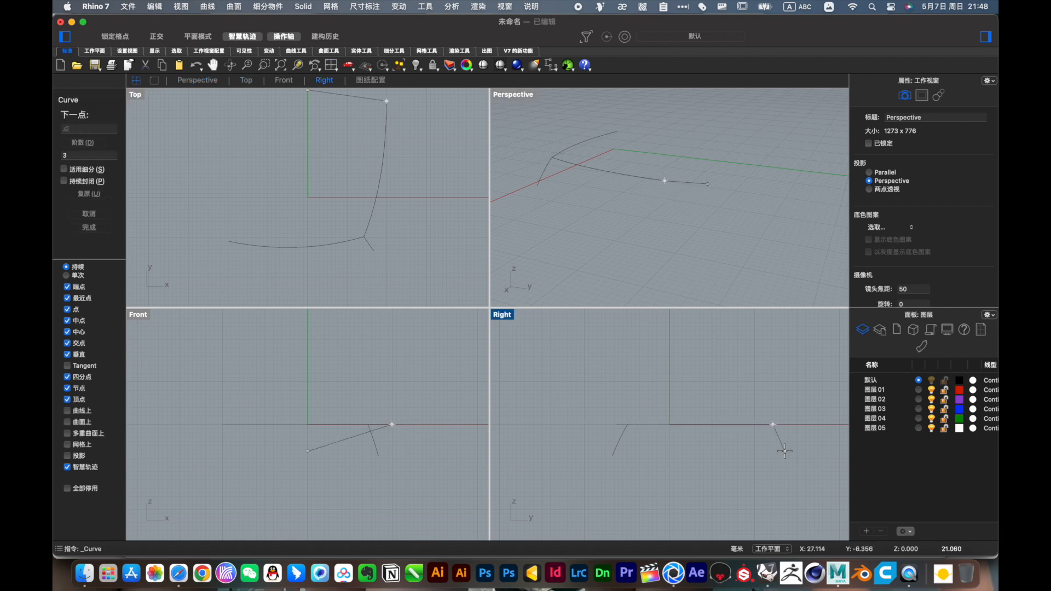
scroll(781, 451, "up", 4)
left_click(767, 431, "shift")
left_click(767, 459, "shift")
right_click(767, 458)
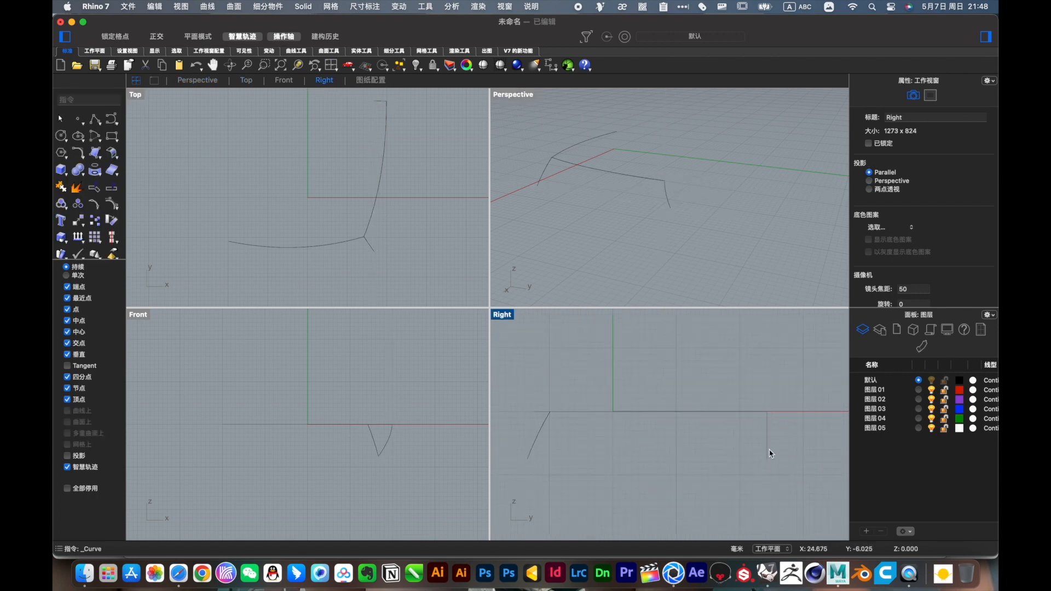
Move the end and middle control points of the new drop curve outward along X.
left_click(767, 450)
right_click_drag(718, 286, 696, 258)
scroll(668, 177, "up", 8)
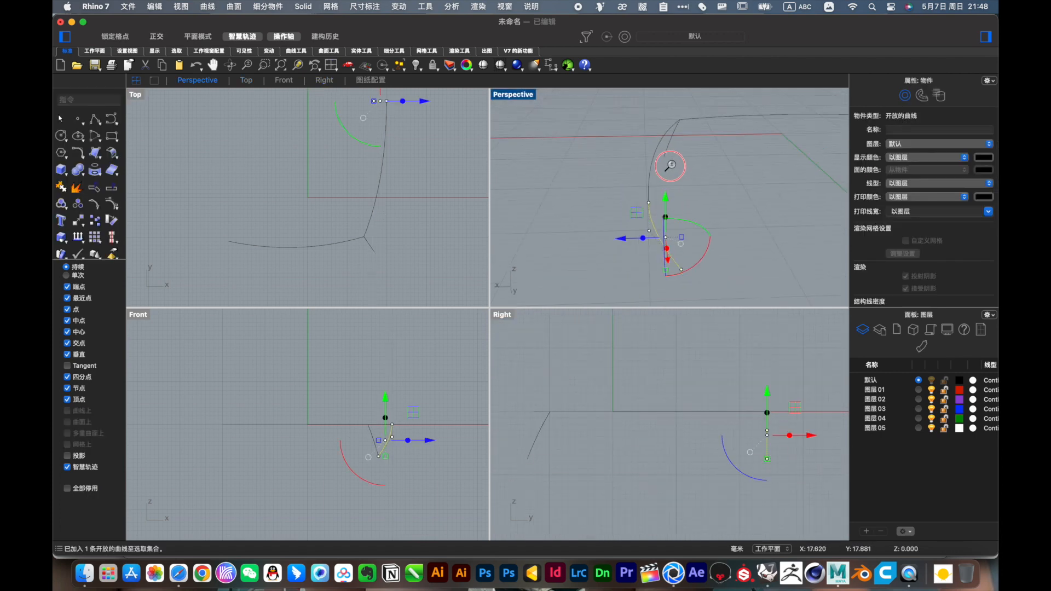
left_click(680, 269)
left_click_drag(639, 271, 584, 272)
left_click(649, 231)
left_click_drag(610, 232, 590, 235)
Shift the lower end control point of the back drop curve slightly further outward.
right_click_drag(646, 253, 810, 252)
right_click_drag(553, 249, 728, 181)
scroll(720, 179, "up", 5)
left_click(681, 198)
left_click_drag(733, 200, 741, 201)
Shift the middle control point of the back drop curve outward so the curve bows out.
left_click(673, 220)
left_click(670, 183)
left_click(709, 191)
left_click(674, 171)
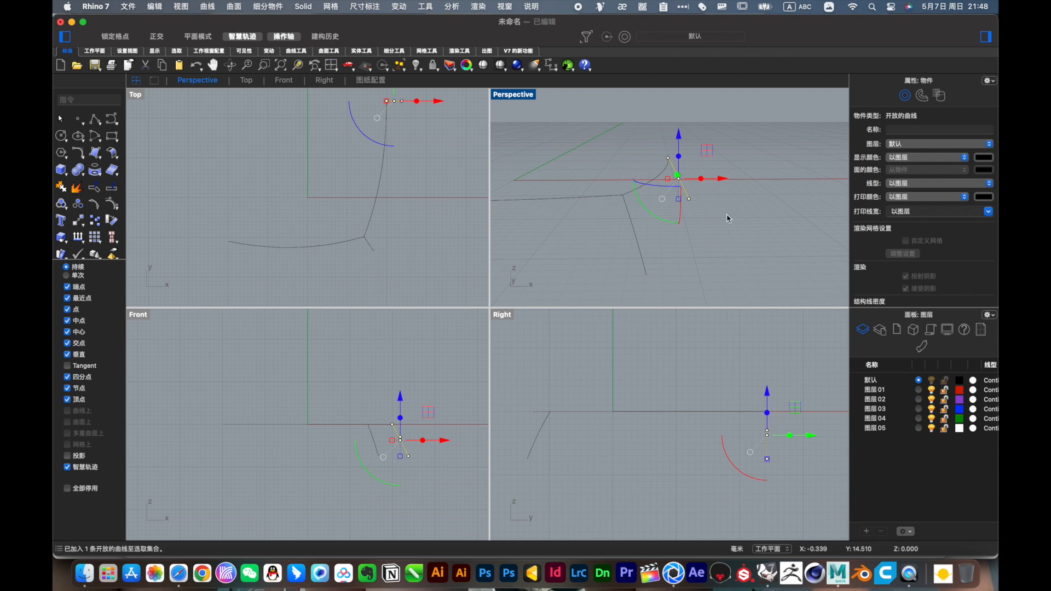
right_click_drag(728, 218, 688, 244)
left_click(649, 193)
left_click_drag(687, 197, 696, 198)
mouse_move(695, 223)
right_mouse_down()
mouse_move(686, 235)
mouse_move(729, 225)
mouse_move(680, 230)
right_mouse_up()
Show the control points of the connected curves and shift the shared corner with its drop curve slightly away from the side.
left_click(697, 215)
scroll(680, 213, "up", 5)
mouse_move(684, 211)
left_mouse_down()
mouse_move(655, 246)
mouse_move(676, 214)
left_mouse_up()
key("F10")
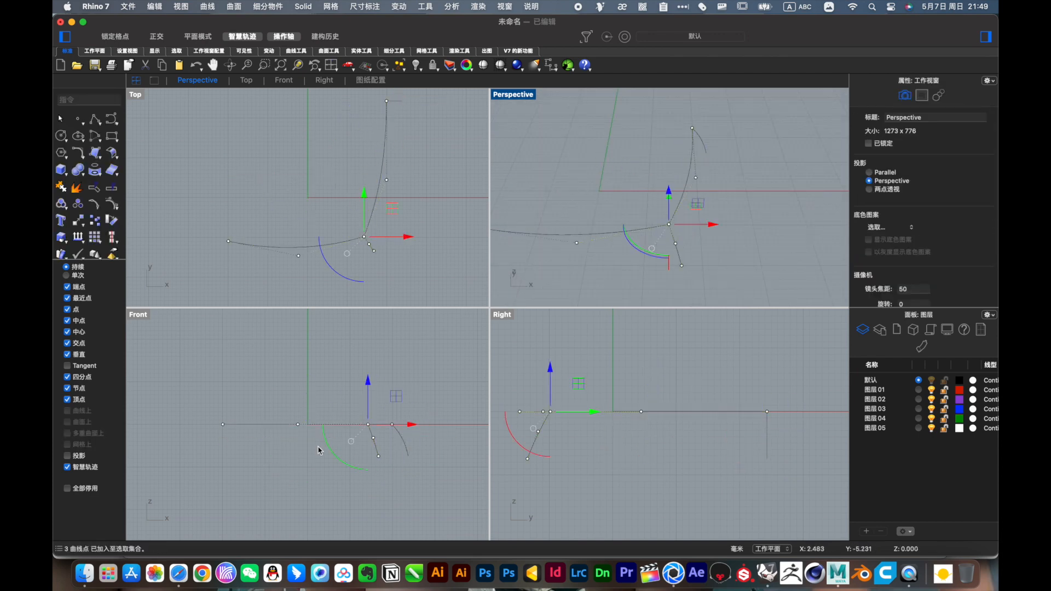
scroll(358, 243, "up", 3)
mouse_move(398, 218)
left_mouse_down()
mouse_move(369, 269)
mouse_move(399, 236)
left_mouse_up()
key("Escape")
key("Escape")
Draw an inner side curve in the Top view from the corner to a point level with the outer side curve's back end.
mouse_move(684, 216)
right_mouse_down()
mouse_move(730, 200)
mouse_move(696, 198)
mouse_move(695, 221)
right_mouse_up()
scroll(415, 234, "down", 4)
right_click_drag(417, 232, 420, 232)
right_click(413, 234)
left_click(382, 243)
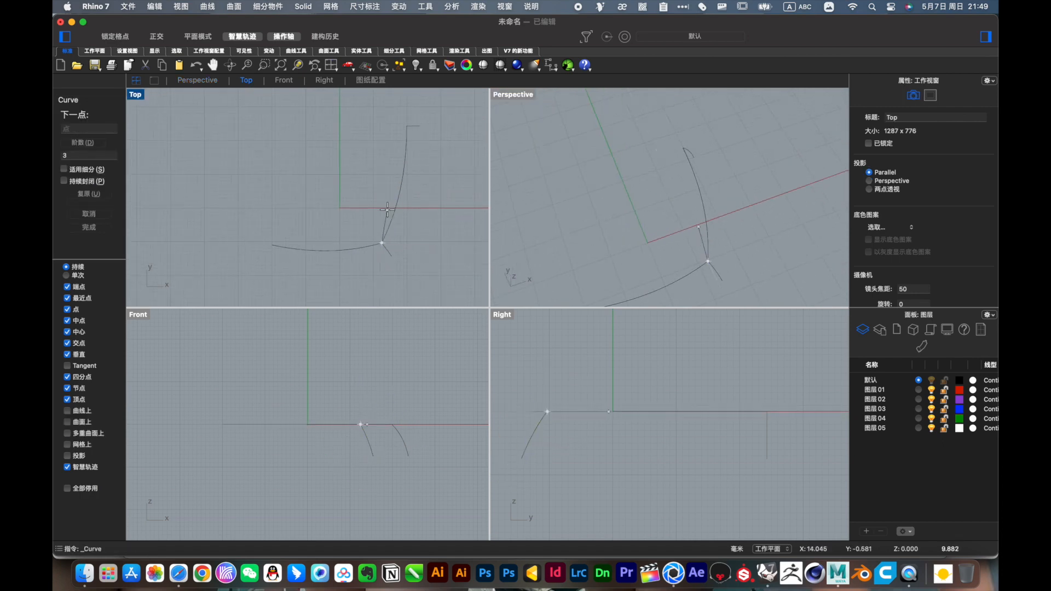
left_click(390, 200)
left_click(390, 126, "shift")
right_click(387, 138)
Show the inner side curve's control points and lower its points towards the back end.
right_click_drag(739, 230, 618, 249)
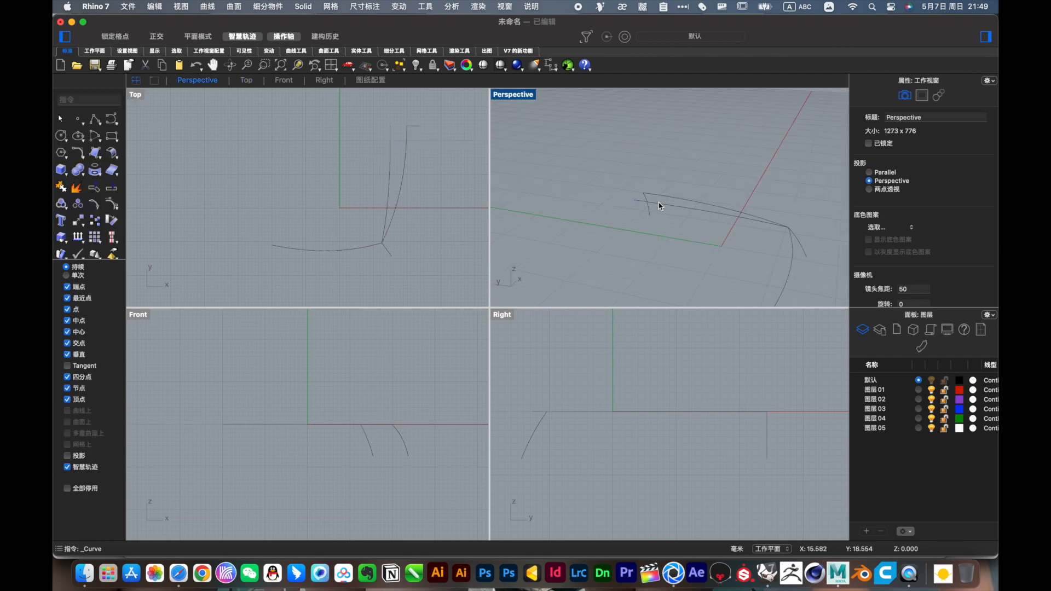
left_click(659, 204)
key("F10")
left_click(634, 200)
left_click_drag(634, 200, 731, 190)
right_click_drag(761, 257, 723, 237)
left_click_drag(753, 210, 718, 241)
right_click_drag(753, 247, 691, 234)
key("Escape")
key("Escape")
Raise the coinciding end points where the outer side curve meets the back drop curve.
left_click(683, 217)
key("F10")
left_click(678, 180)
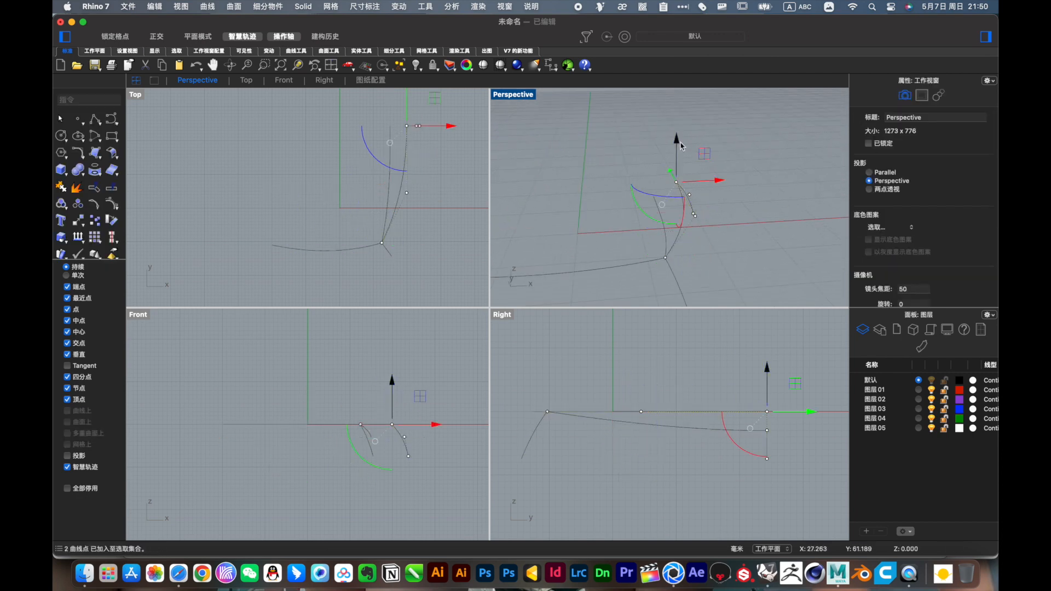
left_click_drag(678, 143, 678, 129)
key("Escape")
key("Escape")
Draw a curve in the Front view from the front curve's free end straight down, level with the corner drop curve's bottom.
right_click_drag(646, 252, 666, 240)
left_click(112, 118)
left_click(663, 214)
left_click(223, 440, "shift")
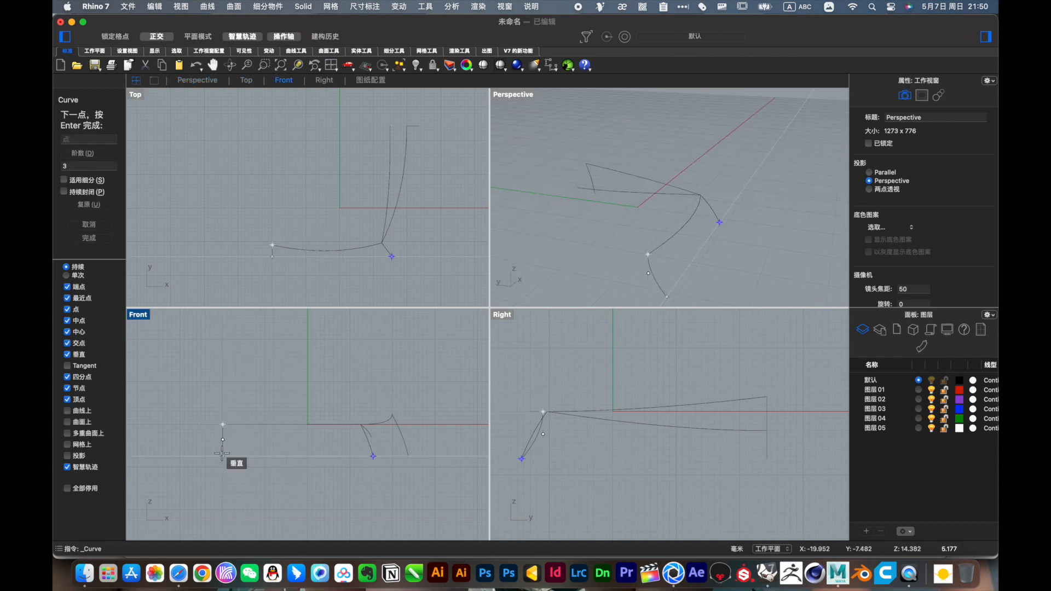
left_click(223, 456, "shift")
right_click(223, 456)
Show the new drop curve's control points and pull its middle point outward in the front direction.
left_click(222, 446)
key("F10")
left_click_drag(187, 432, 245, 449)
right_click_drag(691, 176, 762, 156)
left_click_drag(805, 211, 828, 213)
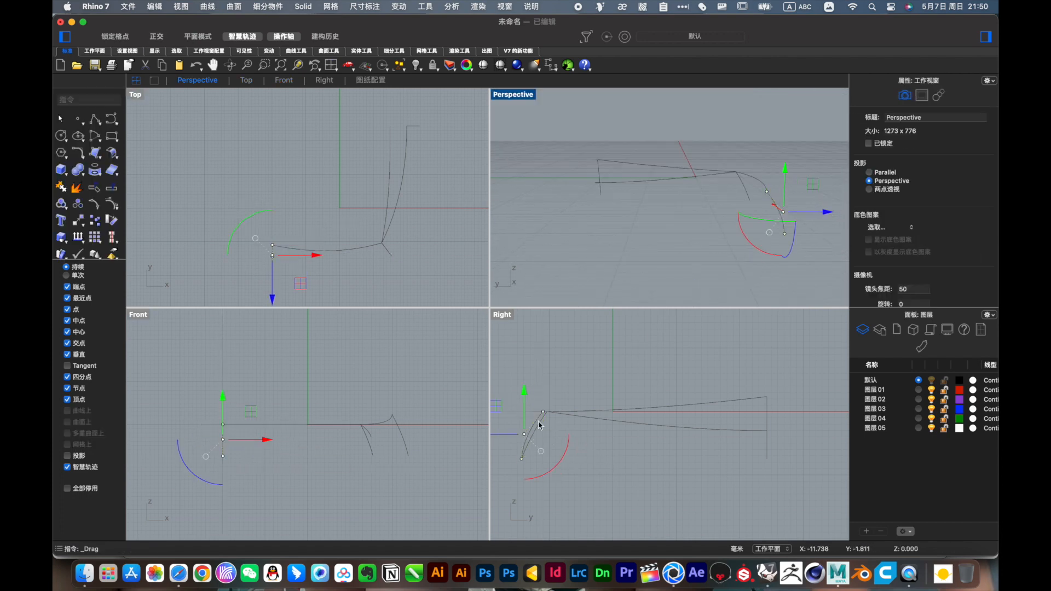
scroll(539, 424, "up", 5)
right_click_drag(540, 425, 595, 416)
key("Escape")
key("Escape")
Draw a straight curve in the Top view from the front curve's free end back to the level of the side curves' back ends.
right_click_drag(800, 201, 729, 243)
left_click(112, 119)
left_click(734, 245)
right_click_drag(321, 183, 352, 212)
left_click(304, 209, "shift")
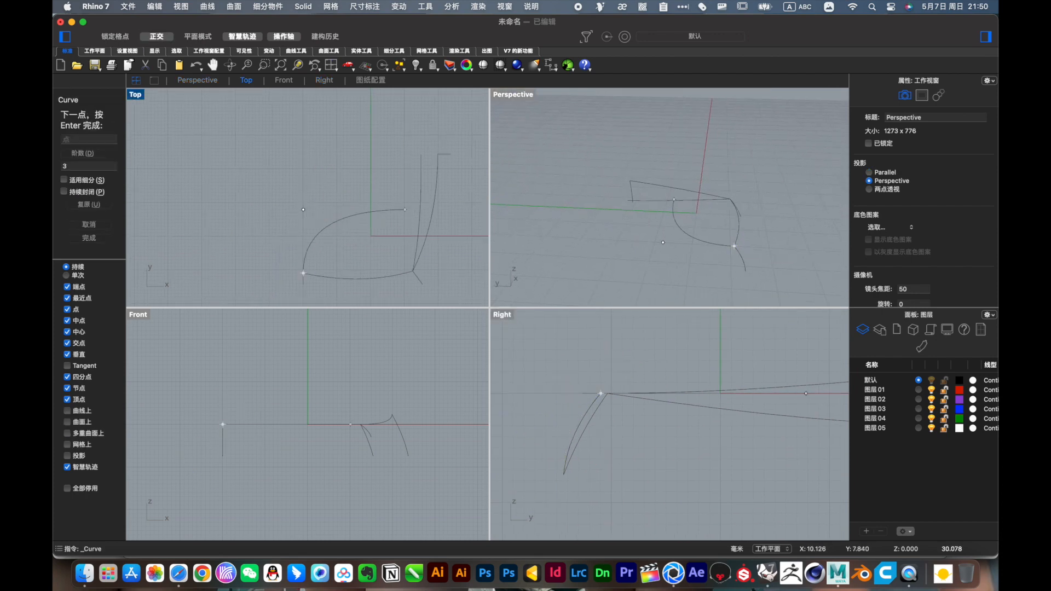
left_click(304, 154, "shift")
right_click(303, 154)
Lower the middle and back control points of the new lengthwise curve by about 2.7 mm.
left_click(706, 248)
right_click_drag(706, 252, 720, 237)
left_click_drag(664, 258, 711, 210)
left_click_drag(687, 182, 687, 192)
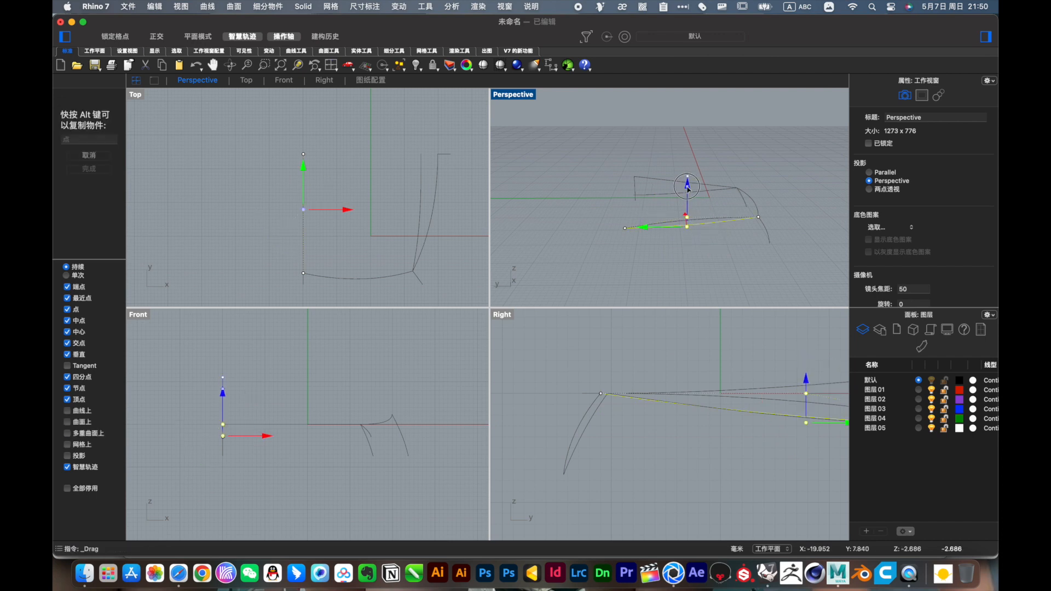
key("Escape")
key("Escape")
Close the back with a polyline from the outer side curve's end through the inner curve's end to the lengthwise curve's end.
right_click_drag(731, 213, 691, 246)
scroll(631, 182, "up", 1)
scroll(631, 182, "up", 2)
left_click(94, 118)
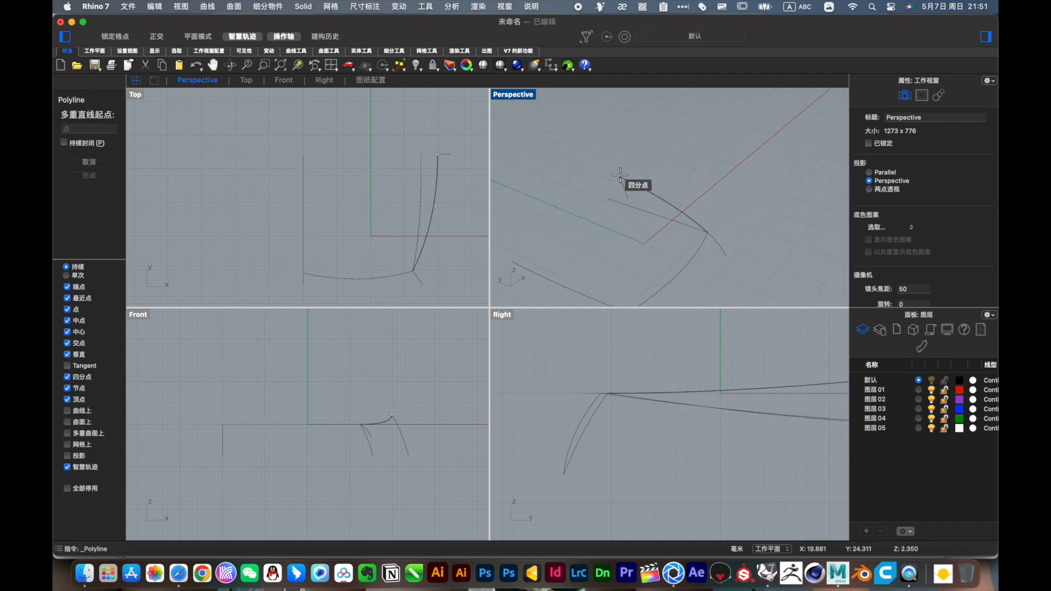
left_click(608, 198)
left_click(512, 262)
right_click(512, 262)
Maximize the Perspective viewport and frame the whole curve network.
right_click_drag(612, 218, 582, 236)
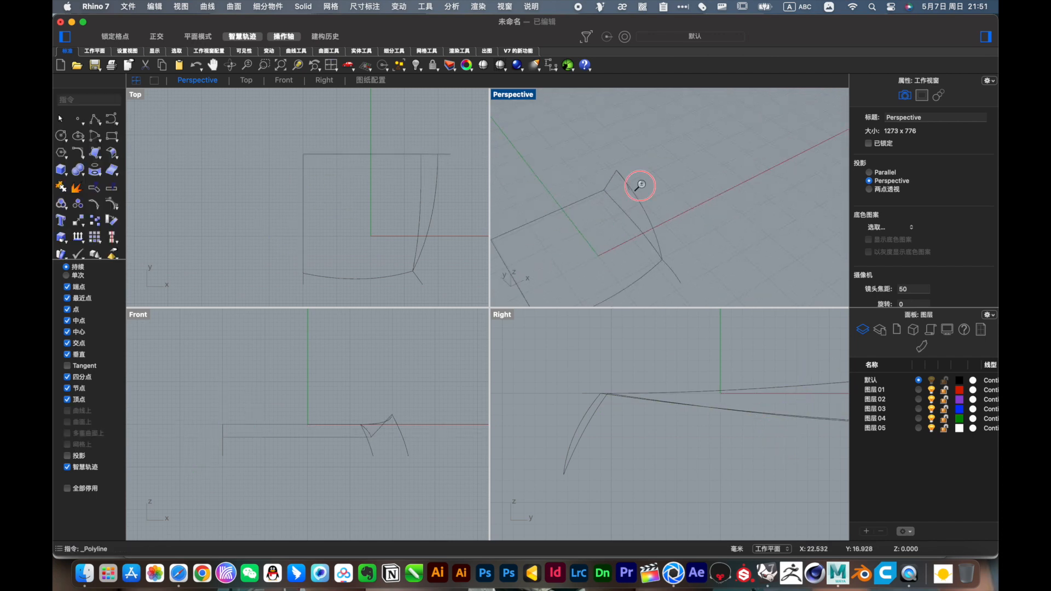
scroll(638, 186, "up", 3)
scroll(598, 128, "down", 3)
right_click(703, 219)
key("Escape")
key("ctrl+m")
right_click_drag(539, 284, 485, 300)
right_click(486, 300)
left_click(408, 212)
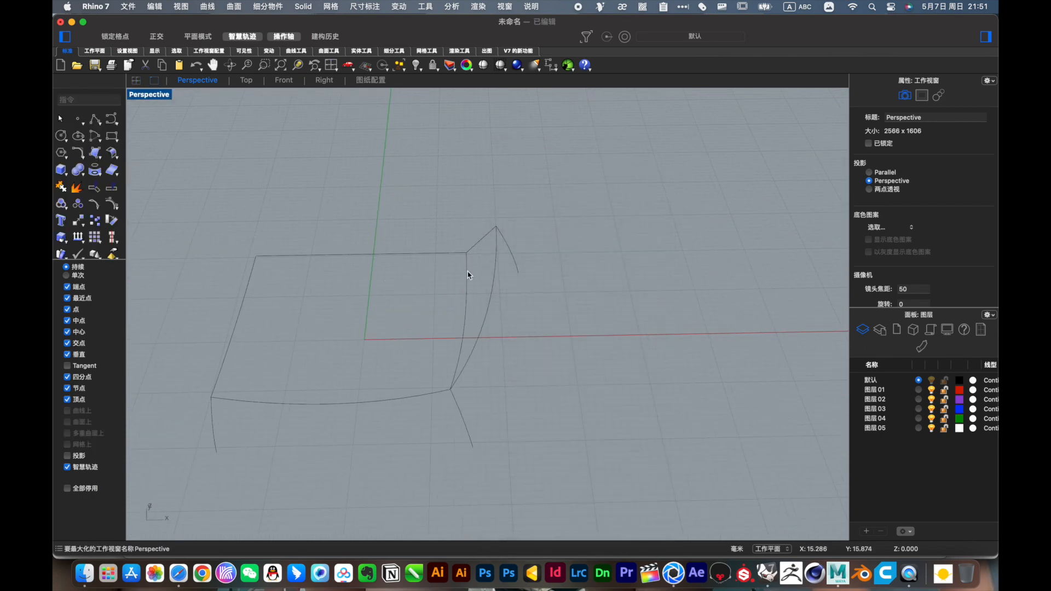
left_click(96, 153)
left_click(123, 195)
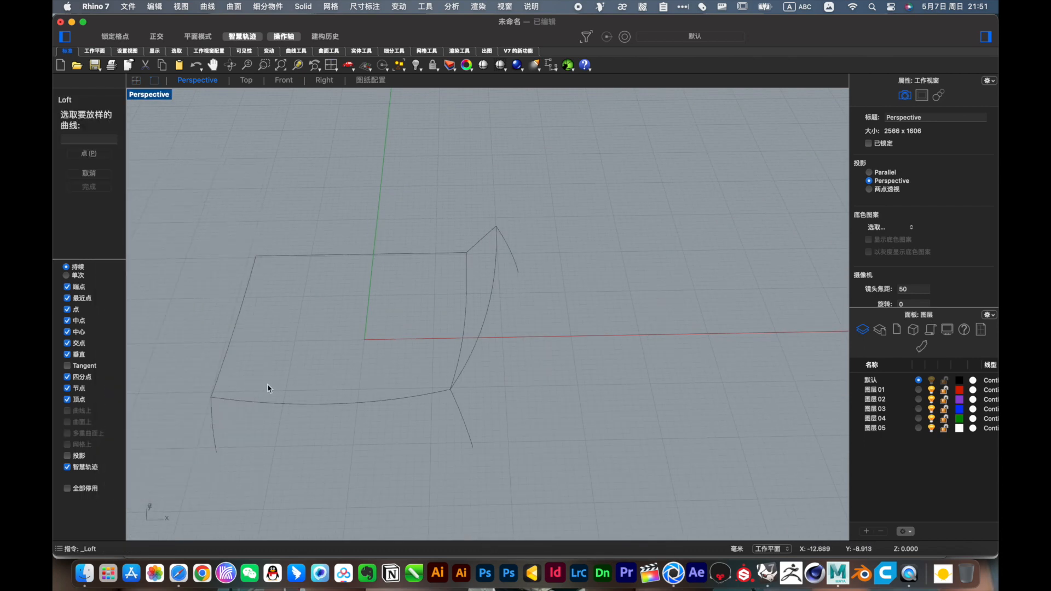
key("Escape")
Create a one-rail sweep along the front curve using the drop curves at its two ends as cross sections.
left_click(96, 154)
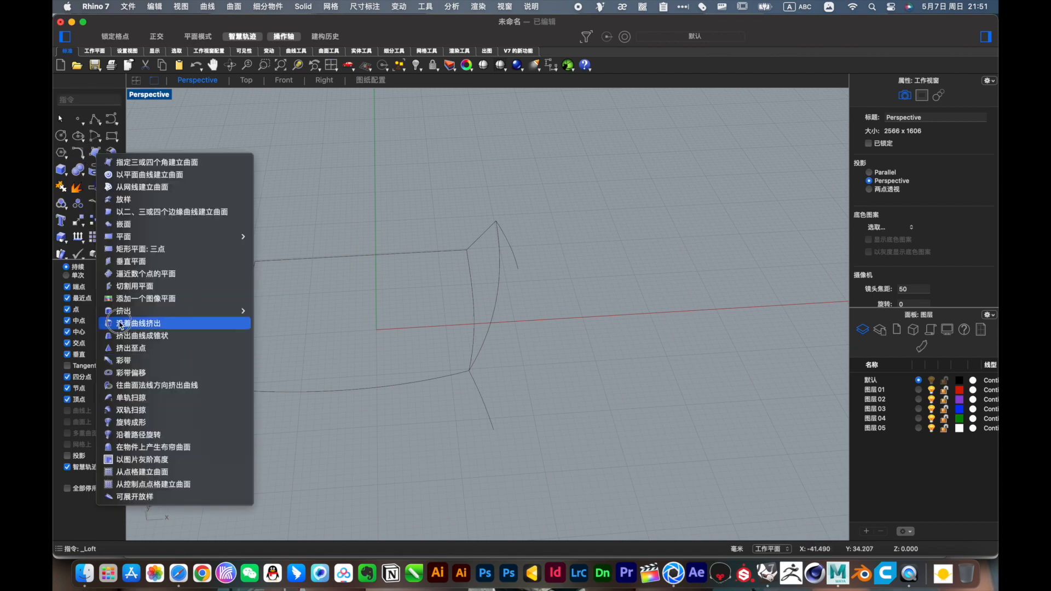
left_click(124, 407)
left_click(262, 391)
left_click(228, 411)
left_click(485, 406)
right_click(496, 401)
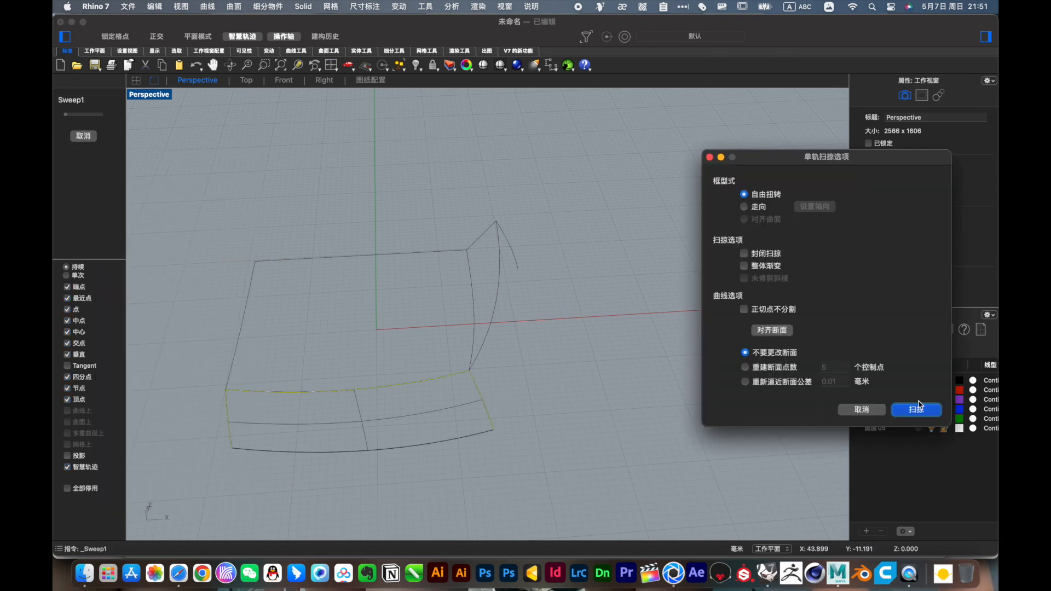
left_click(917, 409)
Create a one-rail sweep along the outer side curve with the two drop curves as sections, and switch the viewport to shaded display.
right_click_drag(608, 378, 453, 356)
right_click(453, 355)
left_click(453, 355)
left_click(343, 400)
left_click(392, 420)
left_click(564, 335)
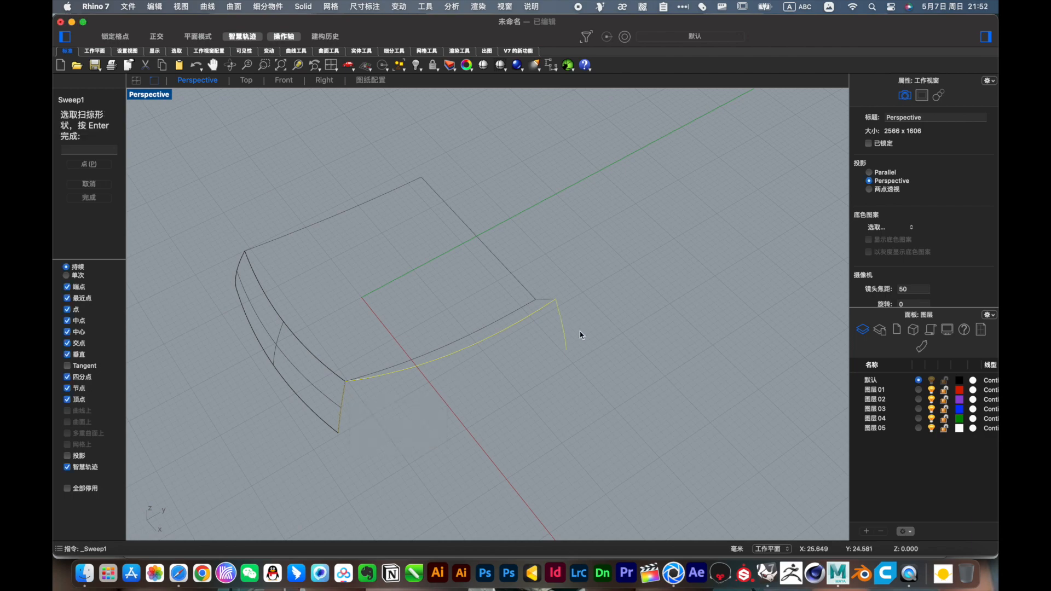
right_click(582, 335)
left_click(917, 409)
key("ctrl+alt+s")
mouse_move(470, 412)
right_mouse_down()
mouse_move(585, 402)
mouse_move(671, 427)
right_mouse_up()
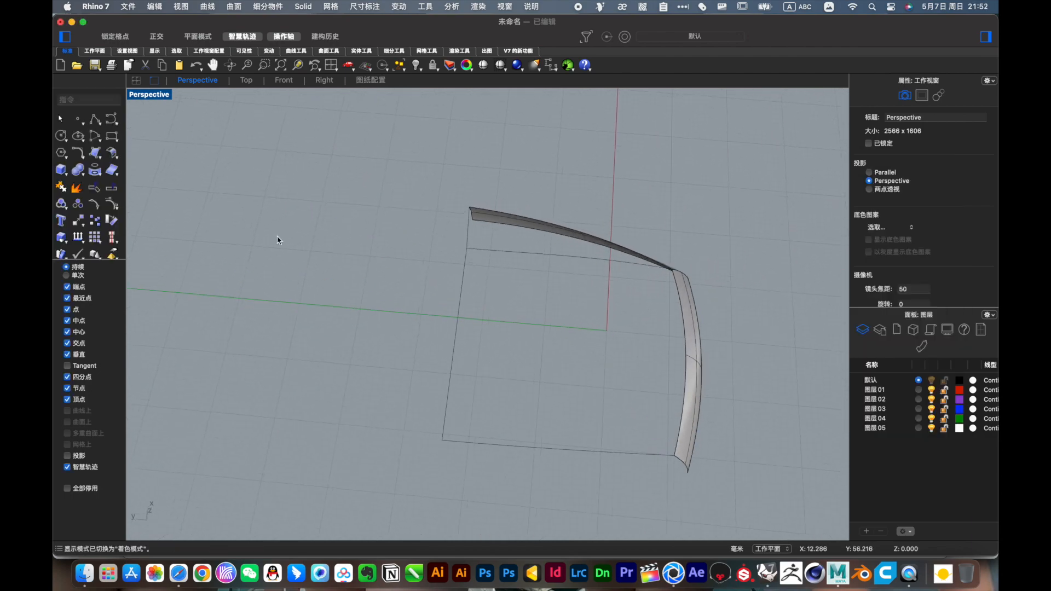
left_click(97, 155)
left_click(118, 171)
left_click(508, 256)
right_click(691, 406)
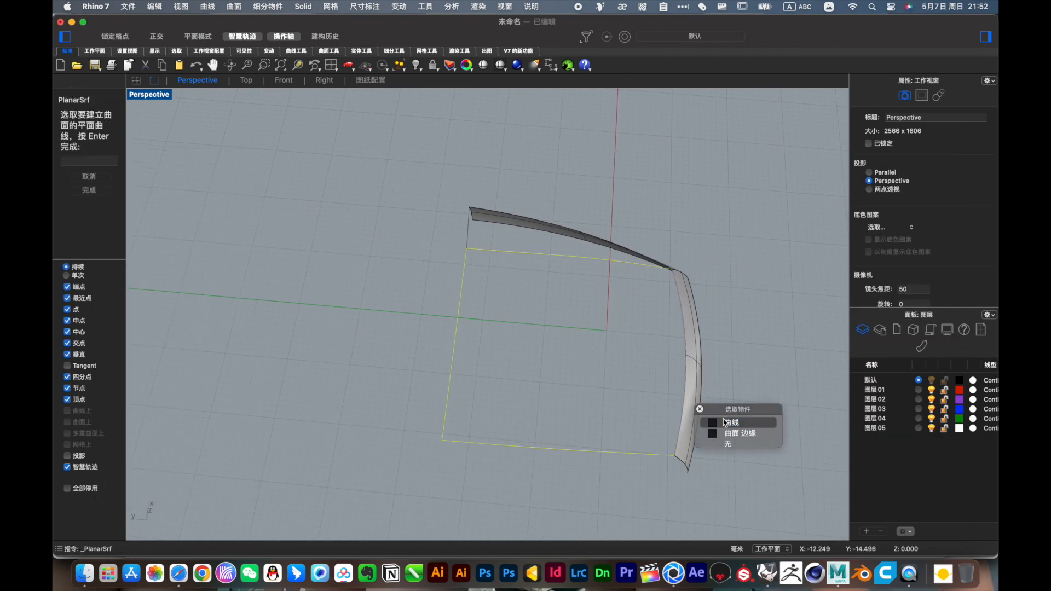
Create the top surface with a two-rail sweep along the inner side and lengthwise curves, using the back and front curves as sections.
left_click(97, 155)
left_click(137, 410)
left_click(539, 254)
left_click(508, 445)
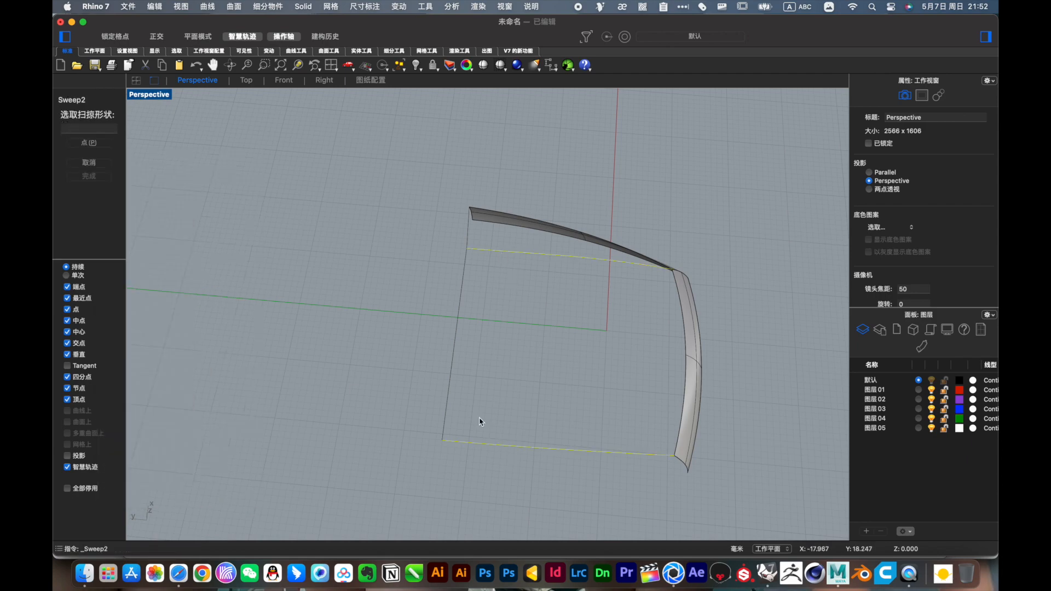
left_click(448, 396)
left_click(686, 385)
left_click(725, 400)
right_click(731, 408)
left_click(907, 386)
Fill the gap beside the top surface with a two-rail sweep along the inner and outer side edges, using the short back line as section.
right_click_drag(772, 393, 581, 248)
right_click(553, 223)
left_click(530, 202)
left_click(552, 154)
left_click(509, 150)
right_click(534, 161)
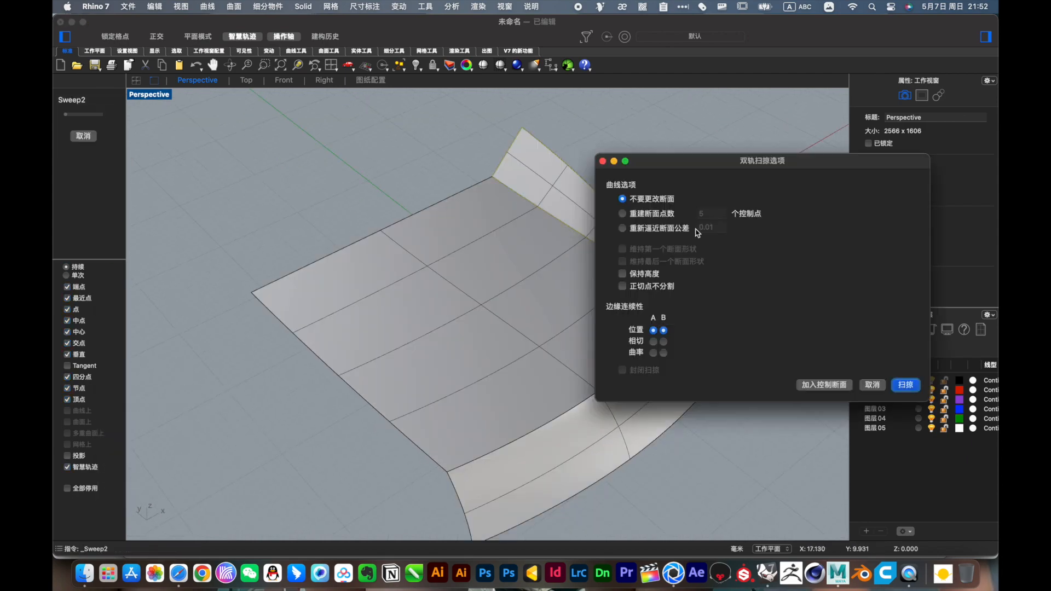
left_click(905, 382)
Join the swept surfaces into one open polysurface.
right_click_drag(732, 274, 475, 336)
scroll(491, 290, "up", 5)
left_click(480, 212)
left_click(323, 363, "shift")
left_click(60, 187)
scroll(475, 336, "down", 5)
scroll(475, 336, "up", 5)
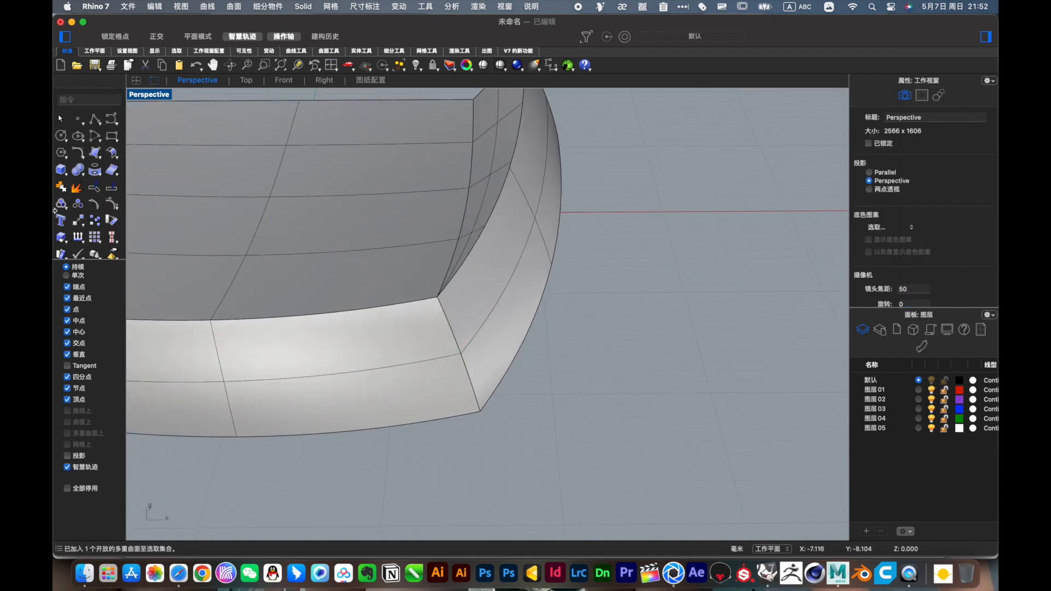
Fillet the front edge between the top surface and the front side wall with a radius of 1.
left_click(79, 173)
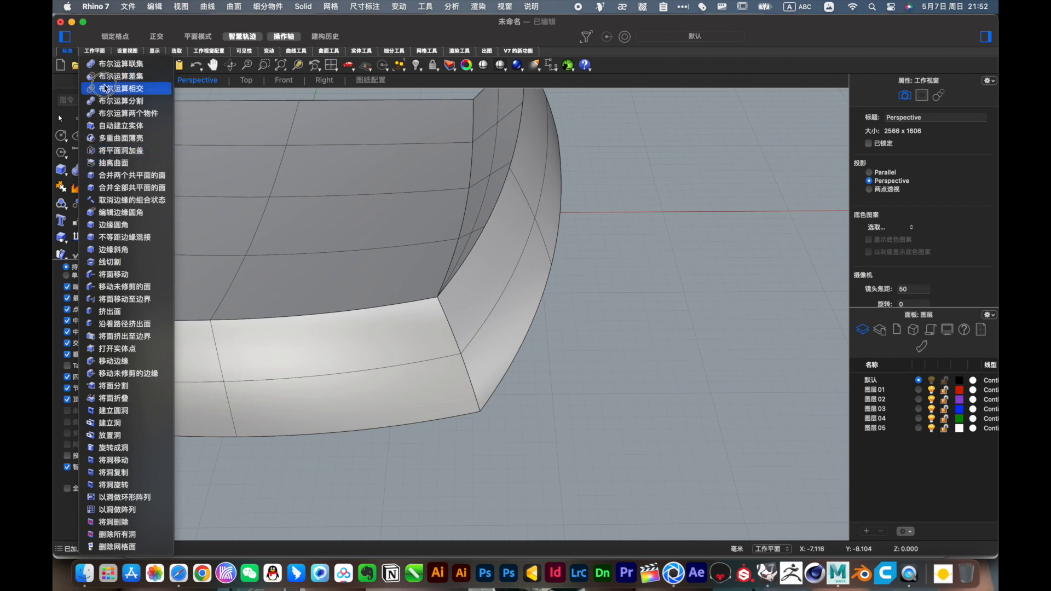
left_click(117, 227)
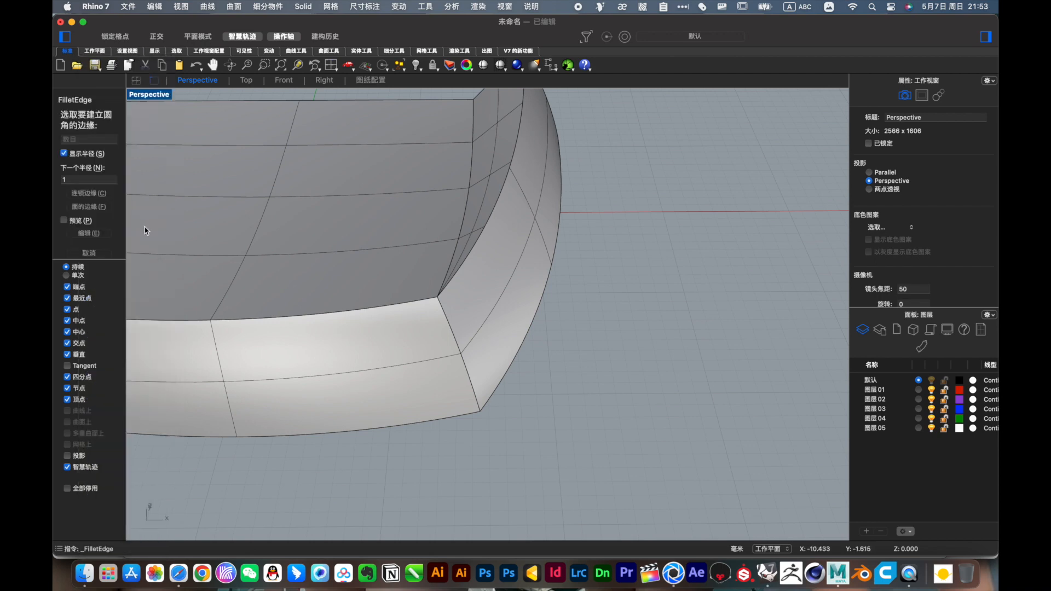
left_click(314, 319)
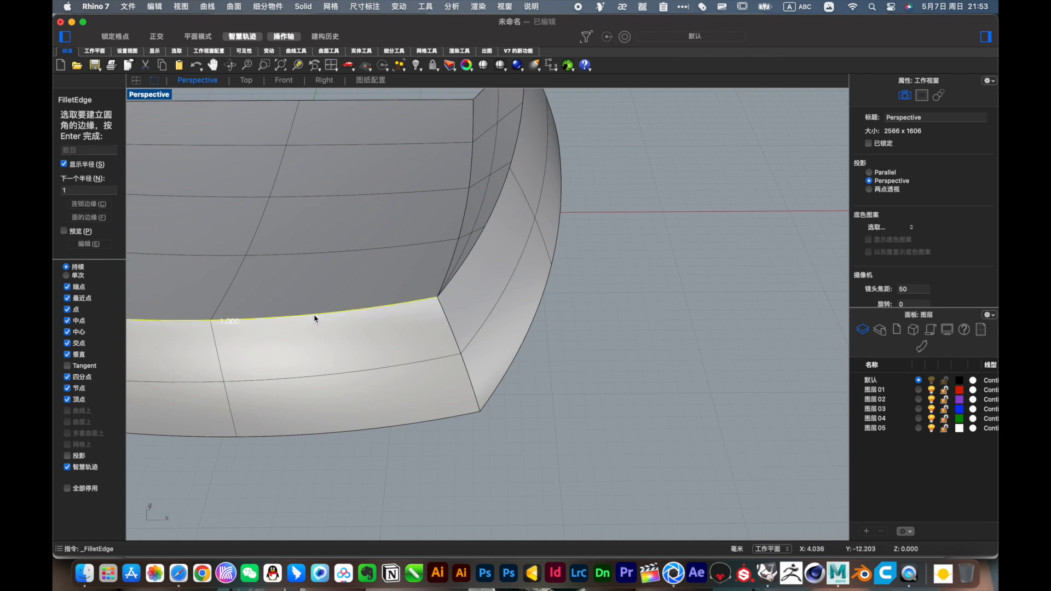
key("Return")
key("Return")
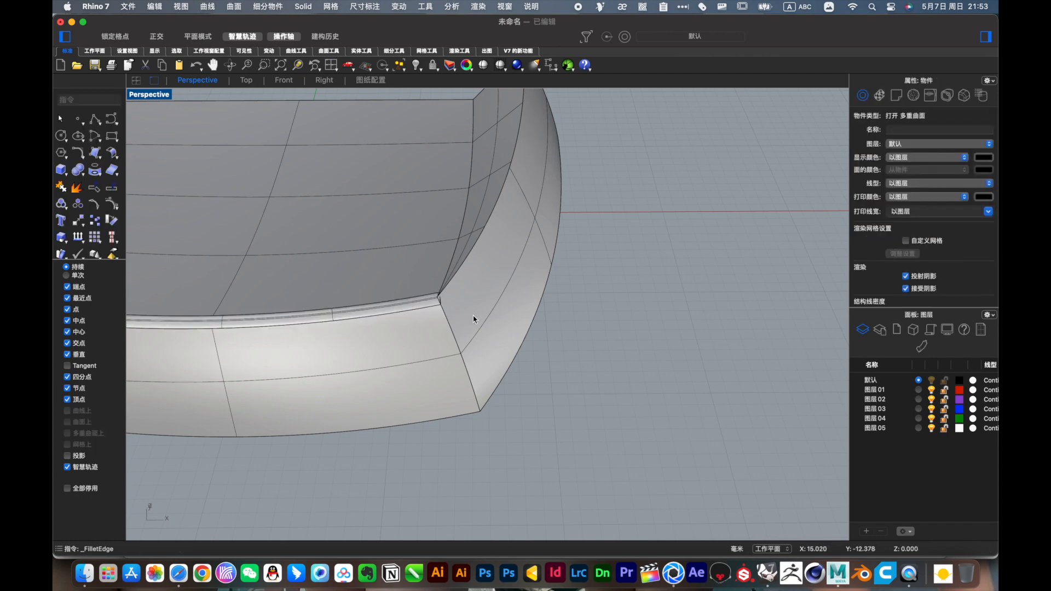
Fillet the outer edge between the narrow gap surface and the outer side wall with a radius of 1.
right_click_drag(474, 319, 504, 333)
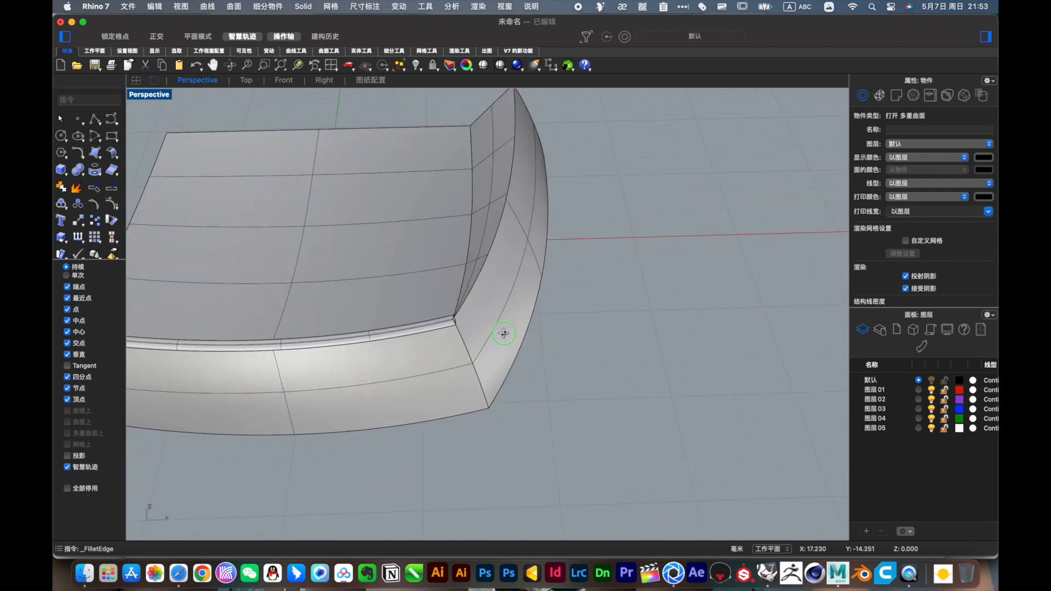
key("Return")
left_click(480, 270)
key("Return")
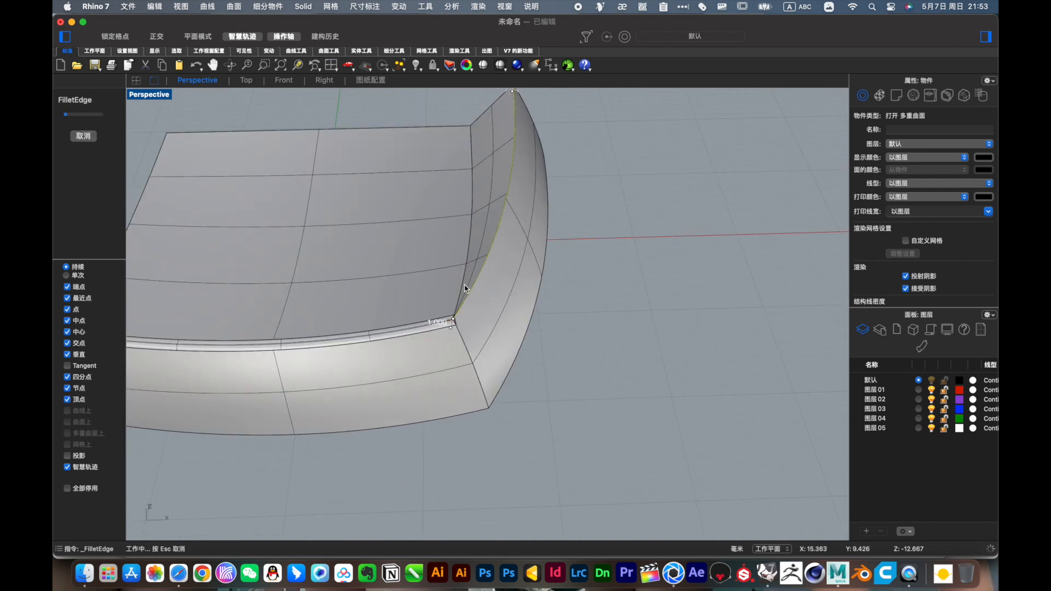
Fillet the inner edge between the top surface and the narrow gap surface with a radius of 1.
key("Return")
left_click(466, 275)
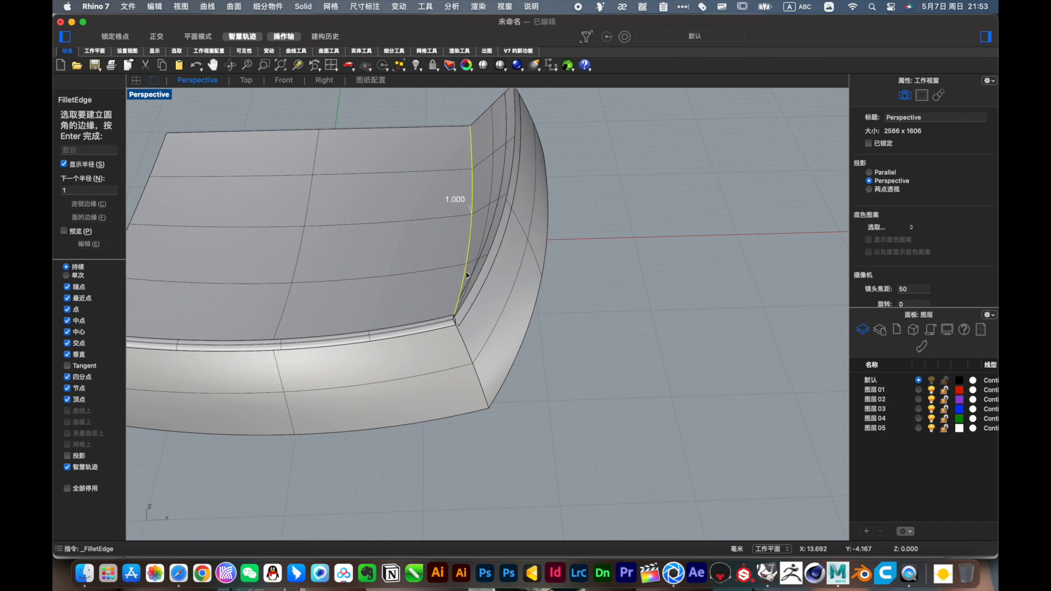
key("Return")
key("Return")
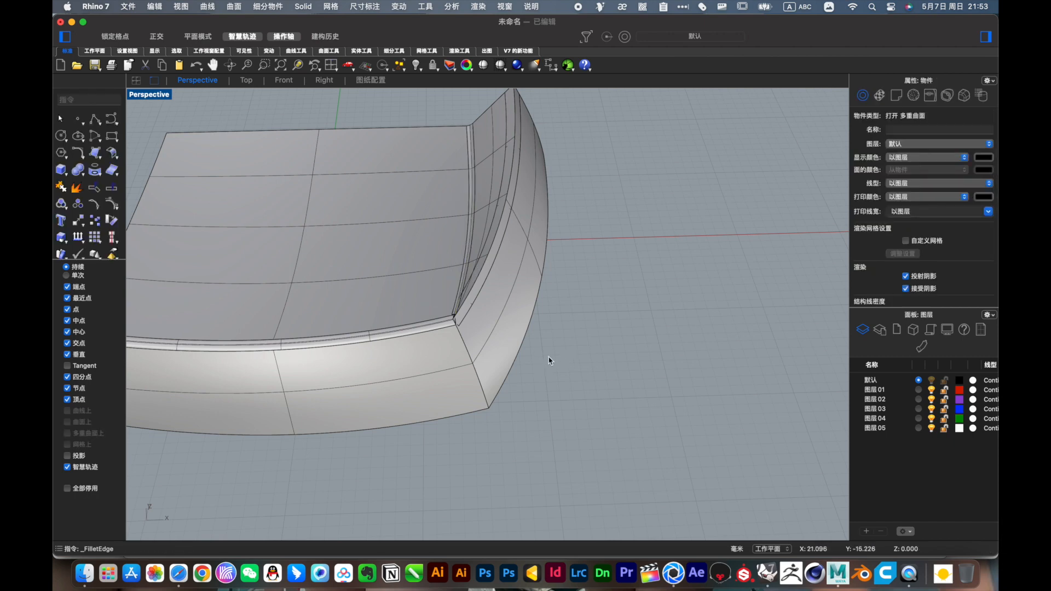
mouse_move(550, 361)
right_mouse_down()
mouse_move(579, 356)
mouse_move(559, 354)
right_mouse_up()
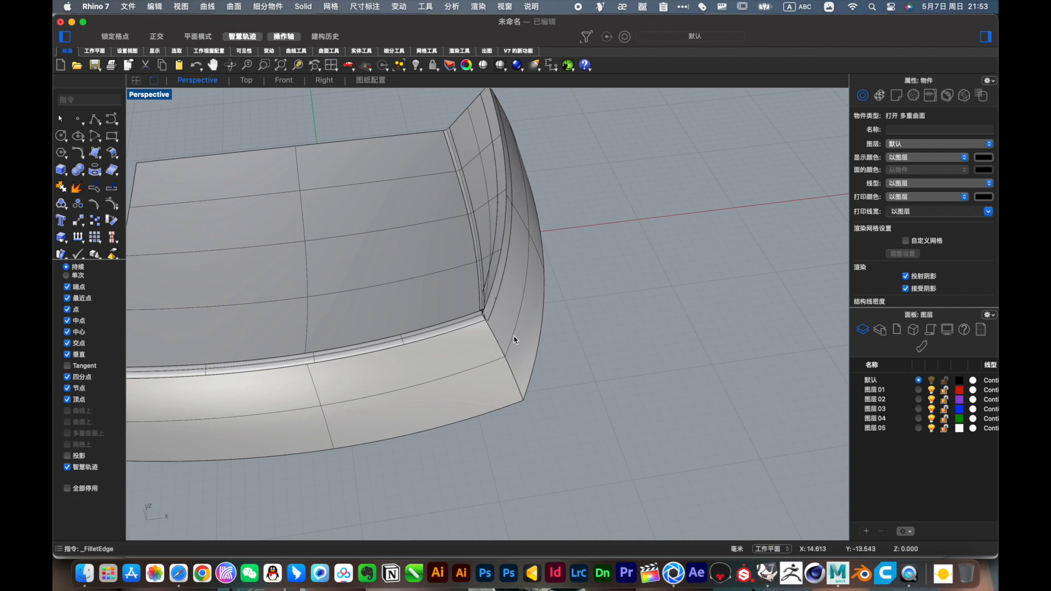
scroll(517, 316, "up", 5)
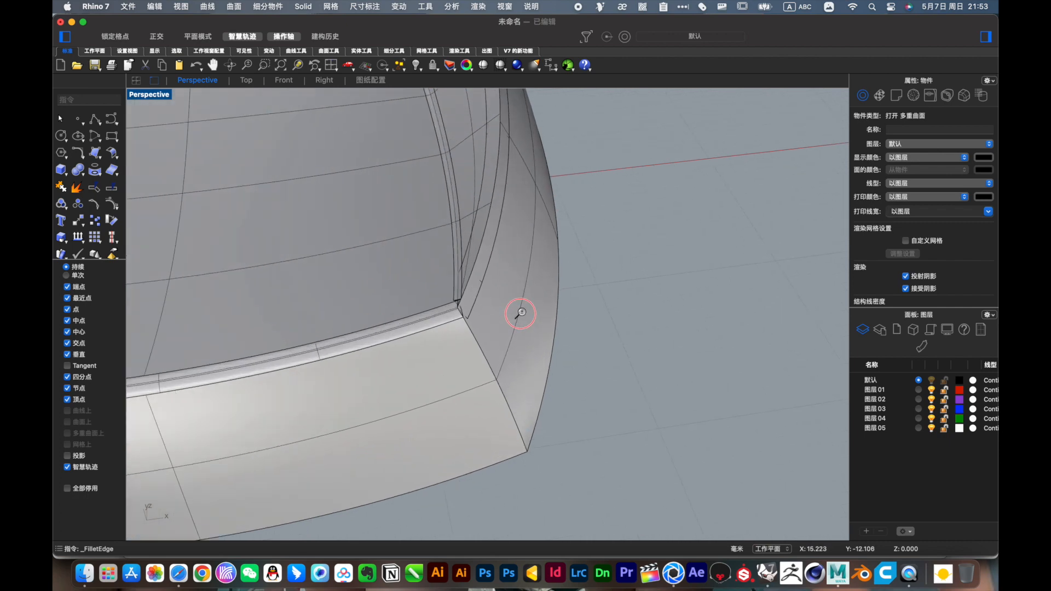
right_click_drag(518, 313, 508, 361)
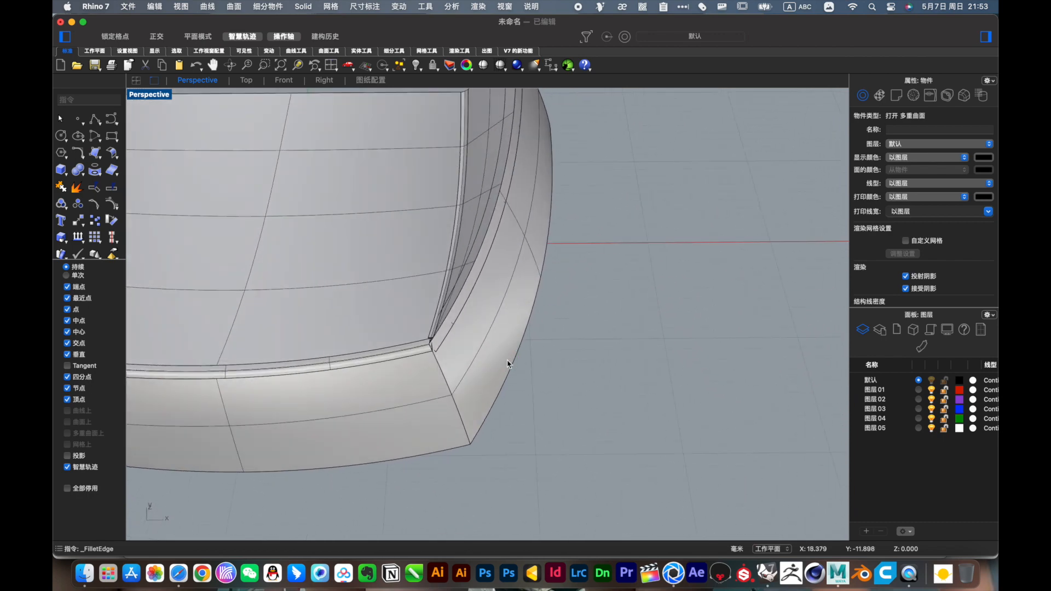
scroll(470, 348, "down", 4)
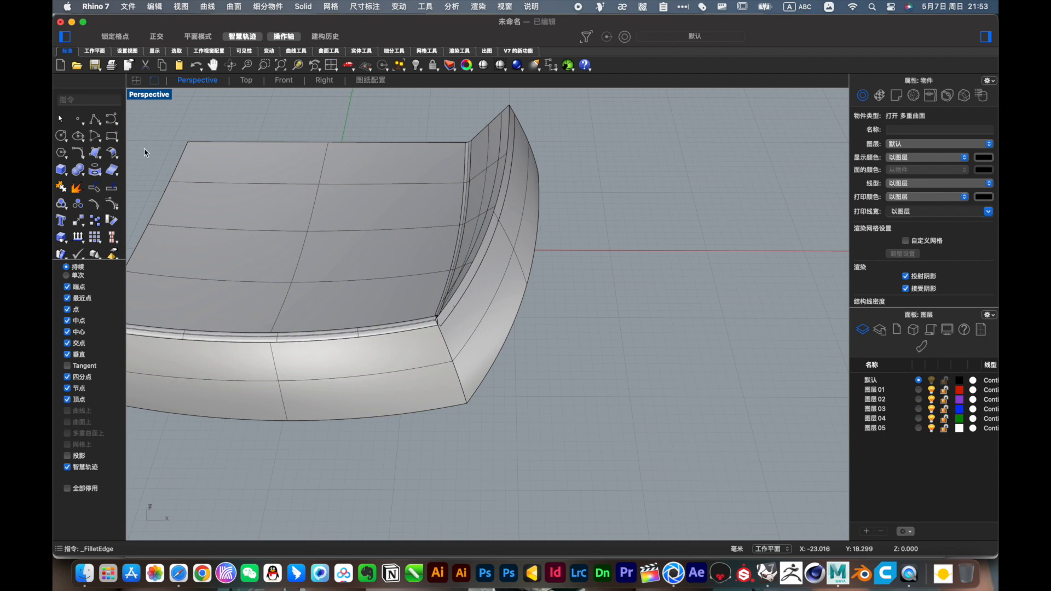
left_click(234, 7)
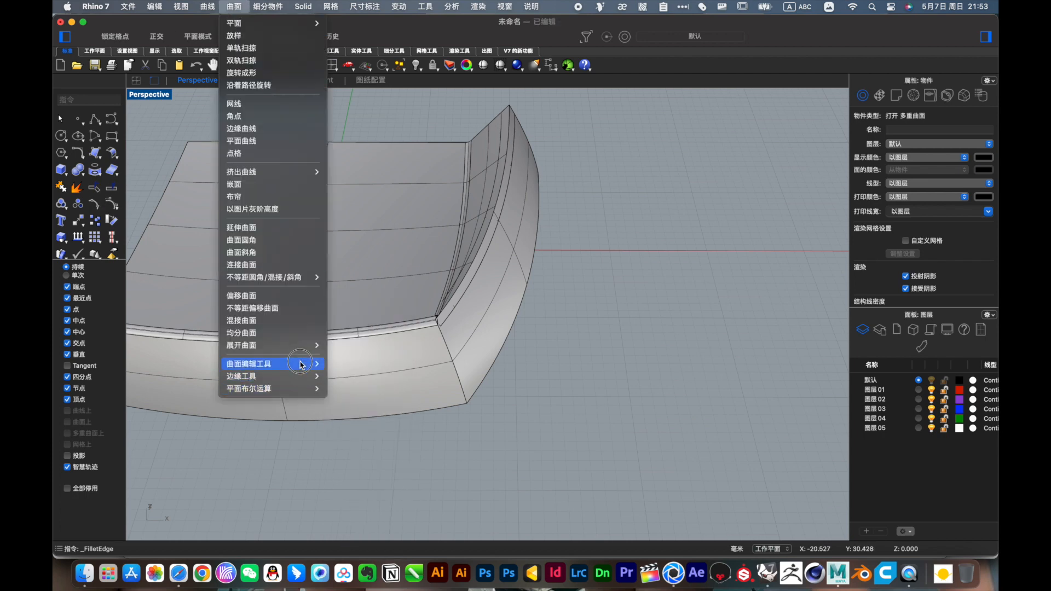
mouse_move(300, 365)
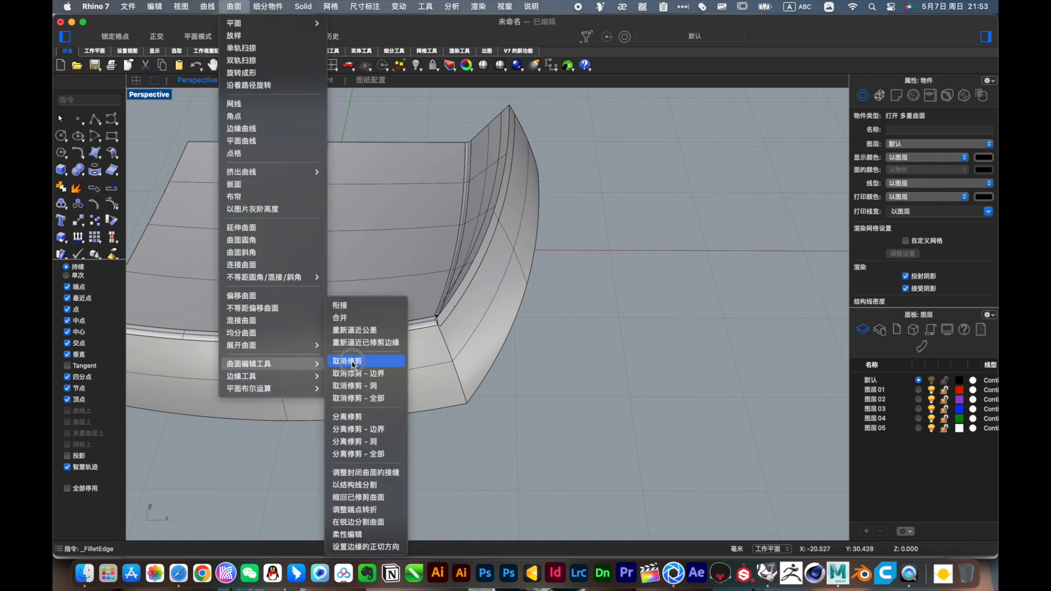
left_click(359, 485)
scroll(389, 333, "up", 3)
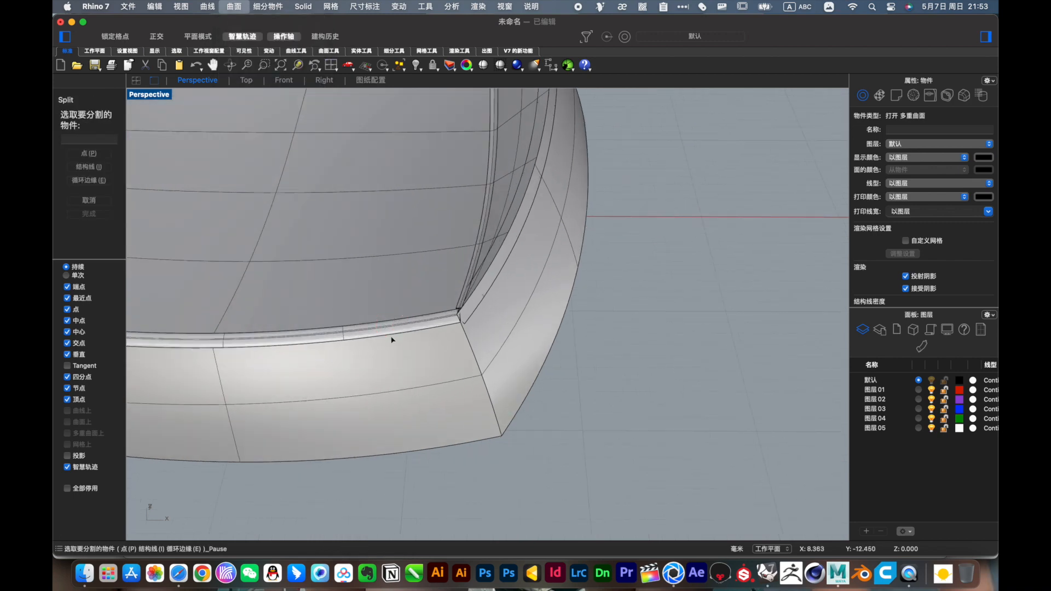
left_click(394, 331)
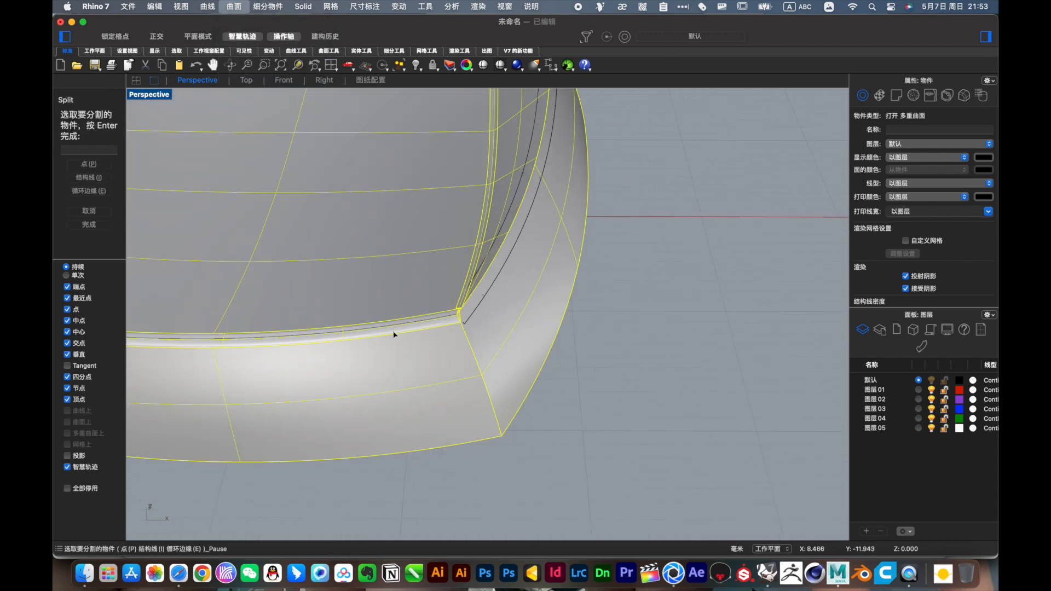
scroll(390, 328, "up", 2)
key("Return")
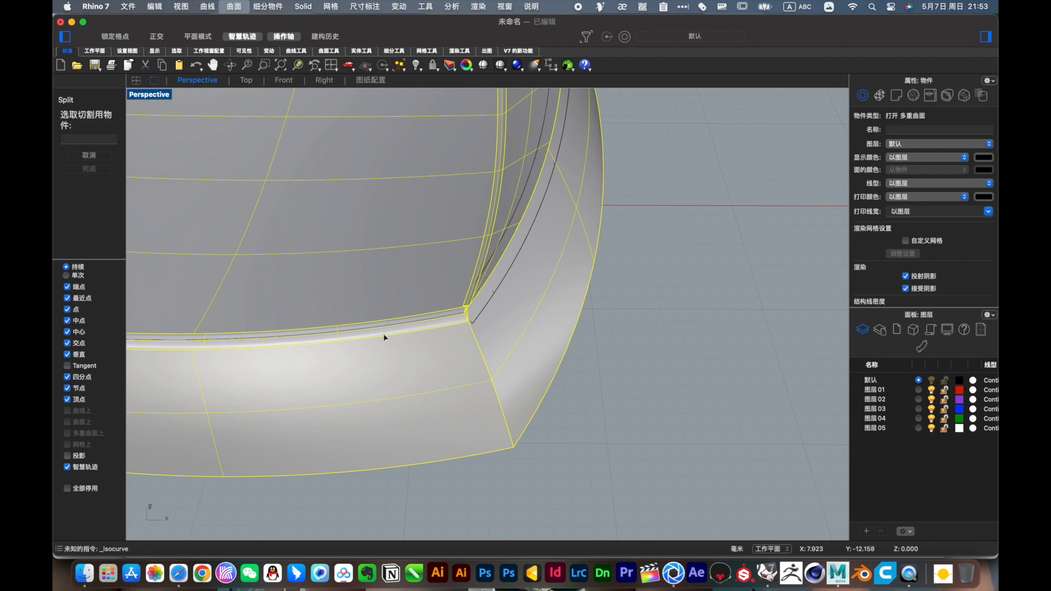
key("Escape")
Explode the filleted polysurface into separate surfaces and clear the selection.
left_click(415, 350)
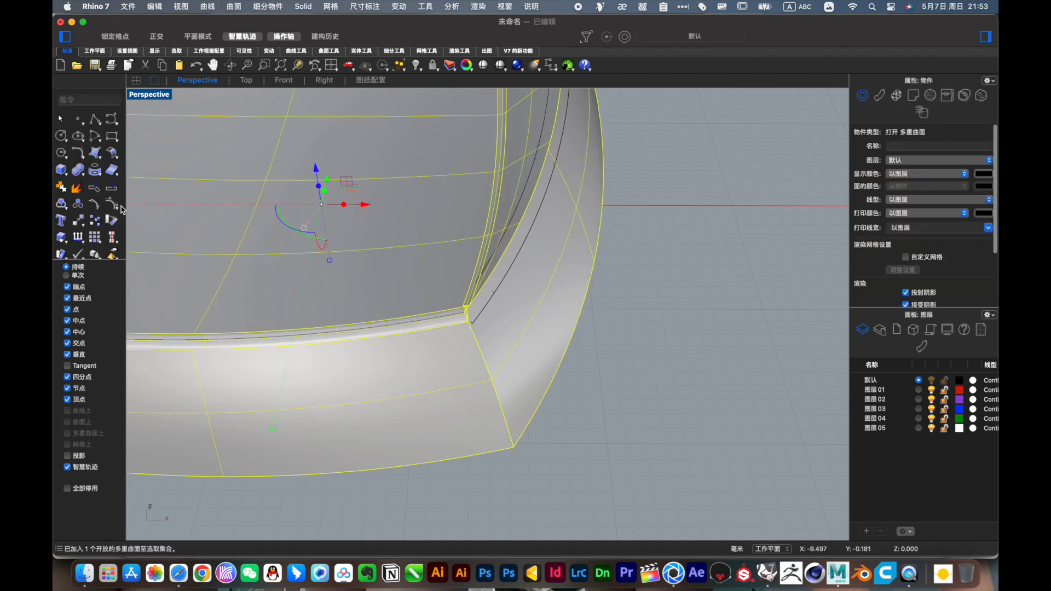
left_click(77, 189)
left_click(582, 347)
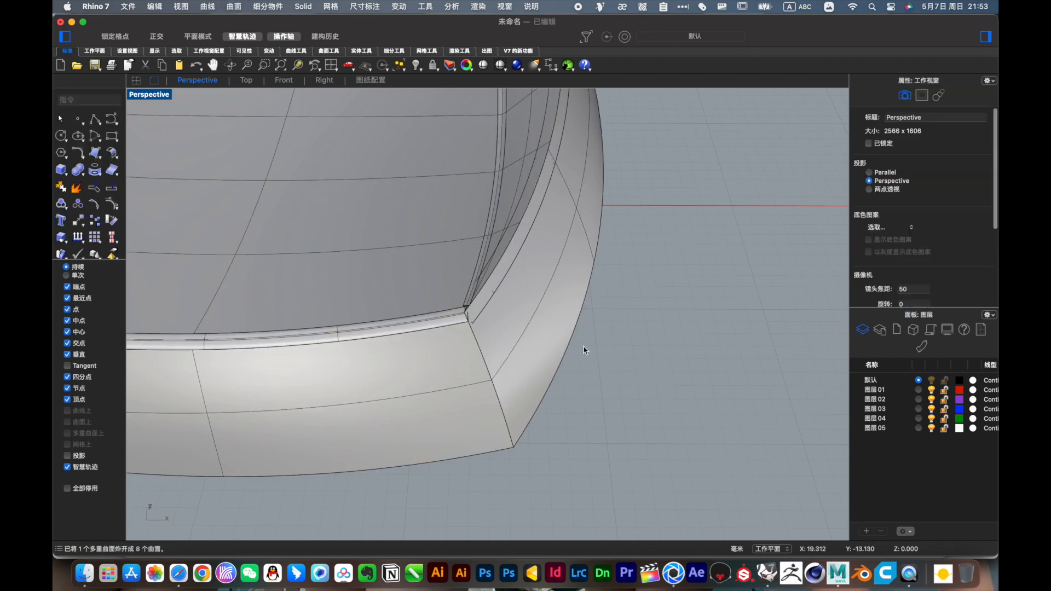
scroll(569, 363, "up", 3)
right_click_drag(570, 363, 576, 350)
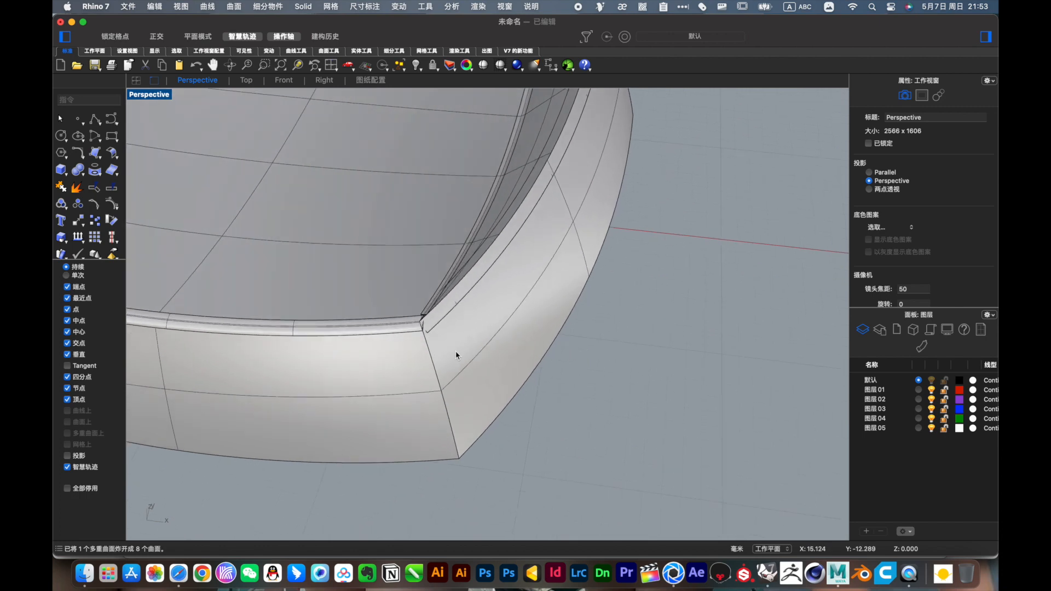
right_click_drag(419, 387, 430, 387)
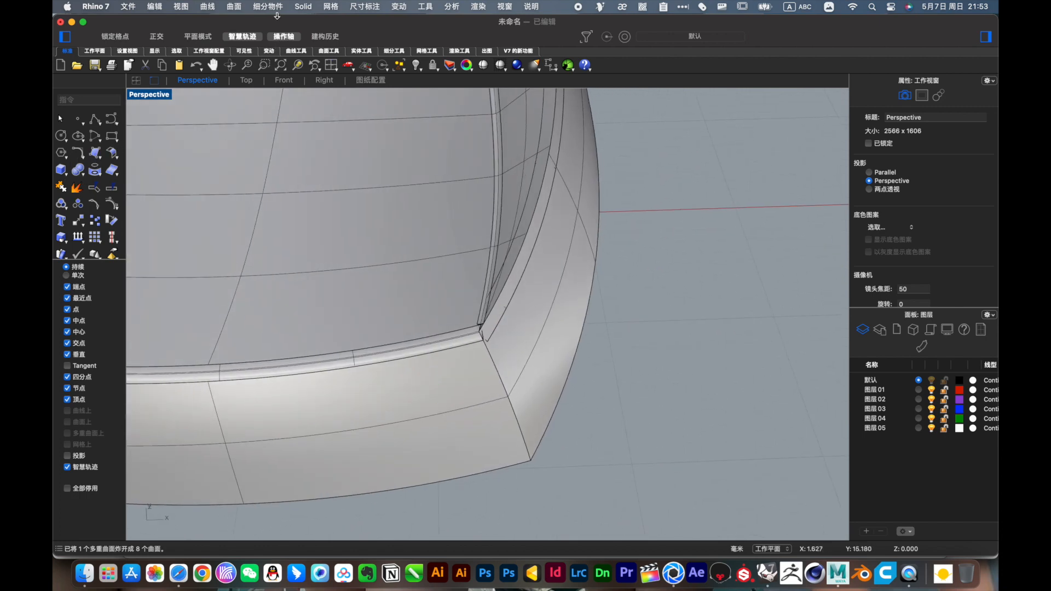
left_click(232, 7)
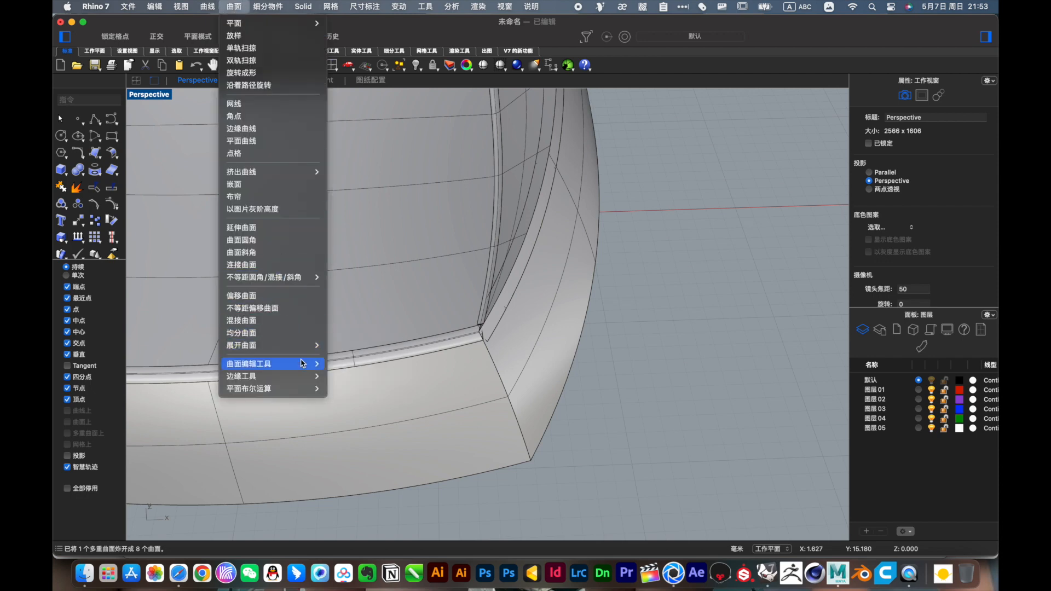
mouse_move(302, 376)
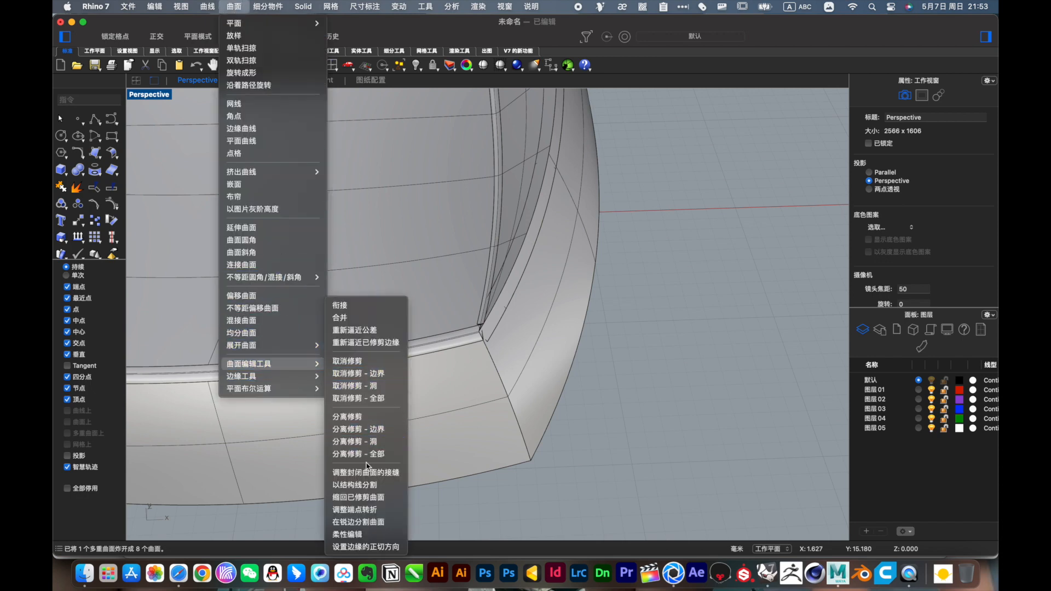
left_click(355, 485)
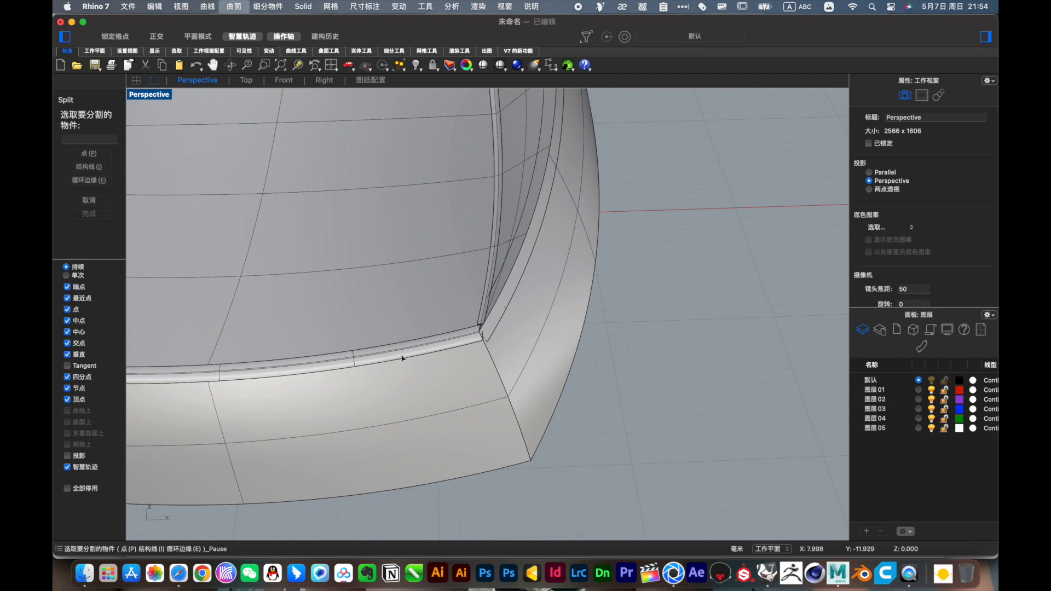
left_click(400, 360)
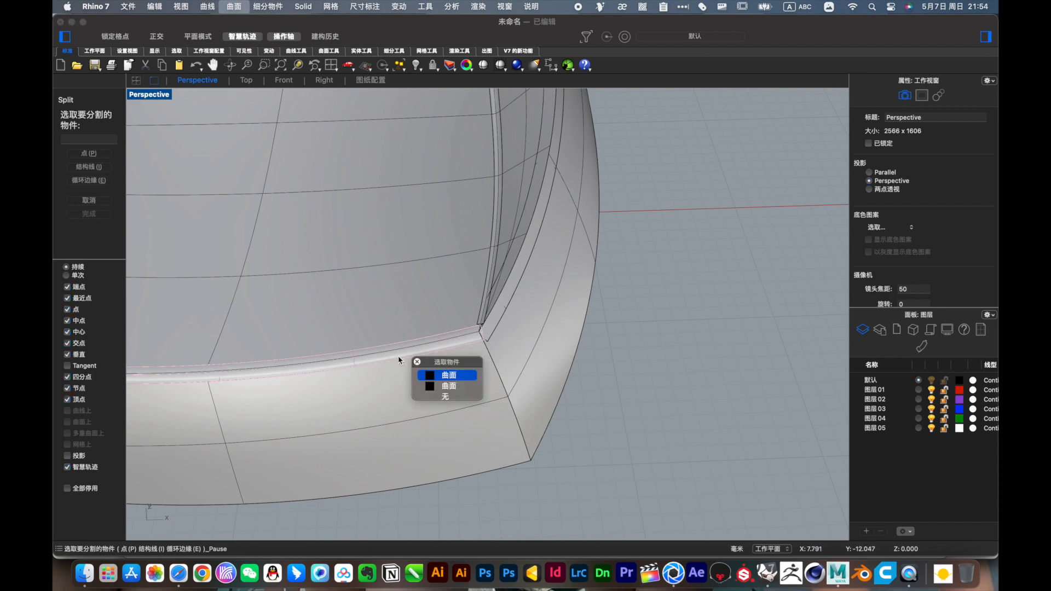
left_click(446, 375)
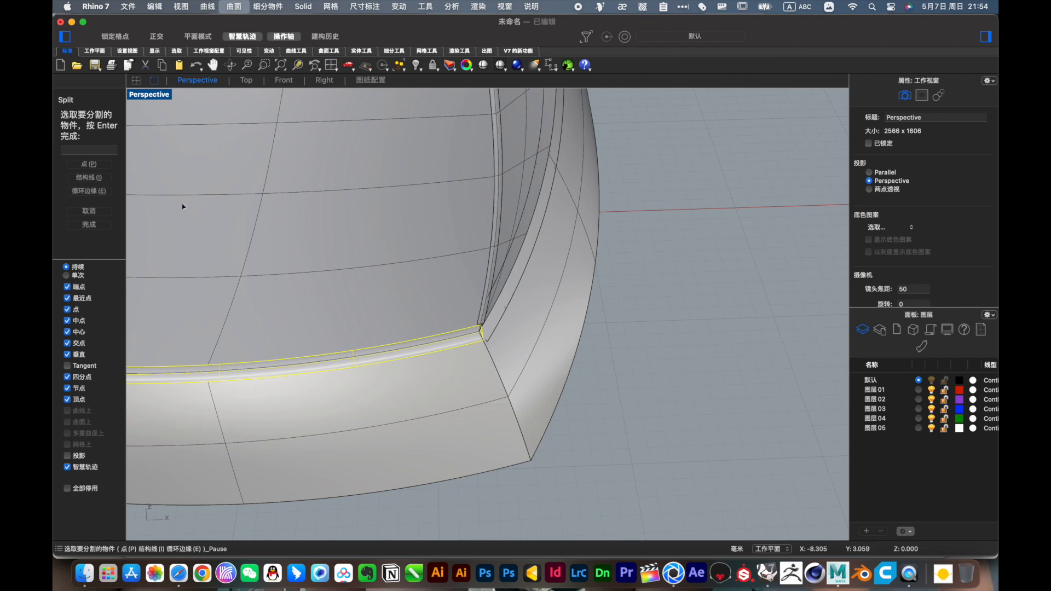
left_click(372, 362)
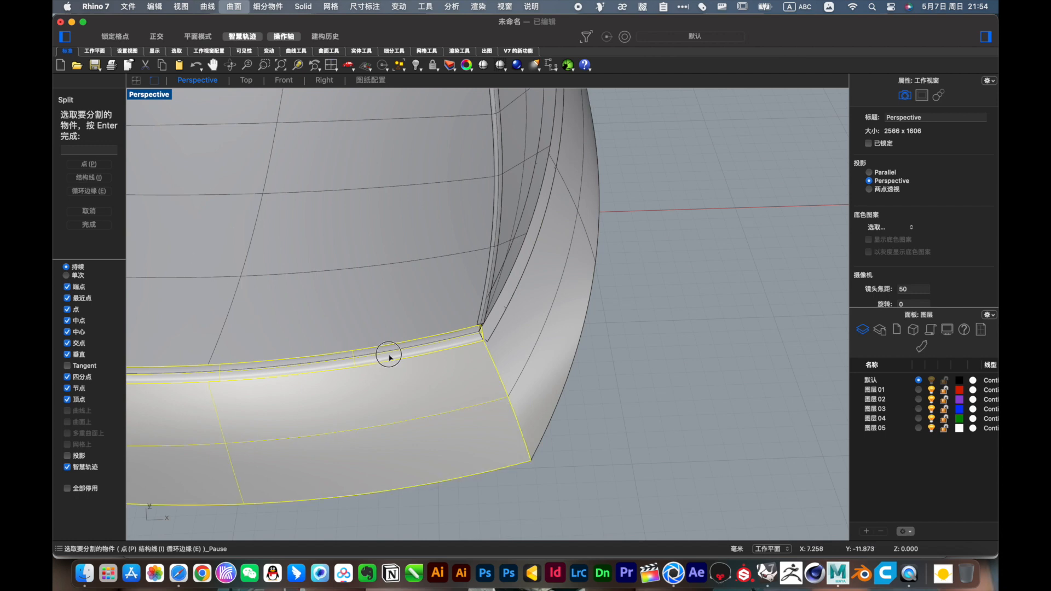
key("Escape")
Switch the isocurve split direction to V on the front fillet surface, then leave the command.
key("Return")
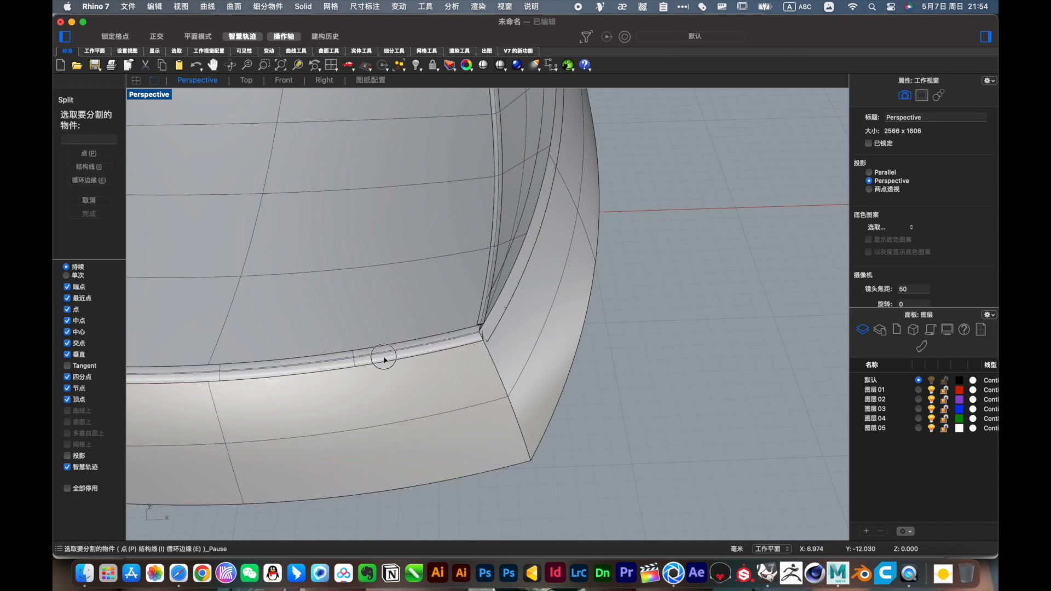
left_click(392, 362)
right_click(392, 360)
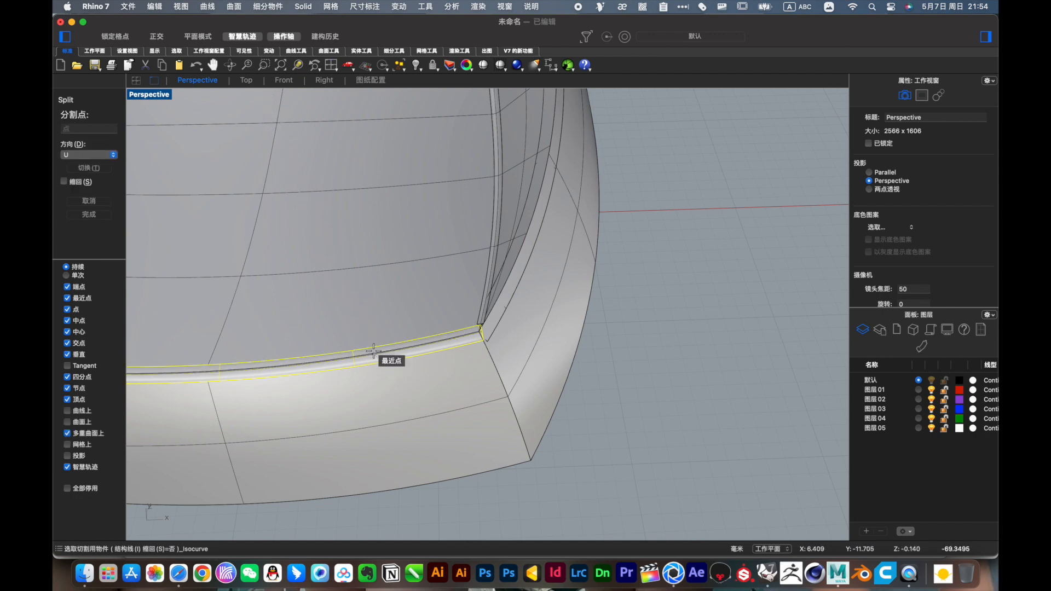
left_click(74, 168)
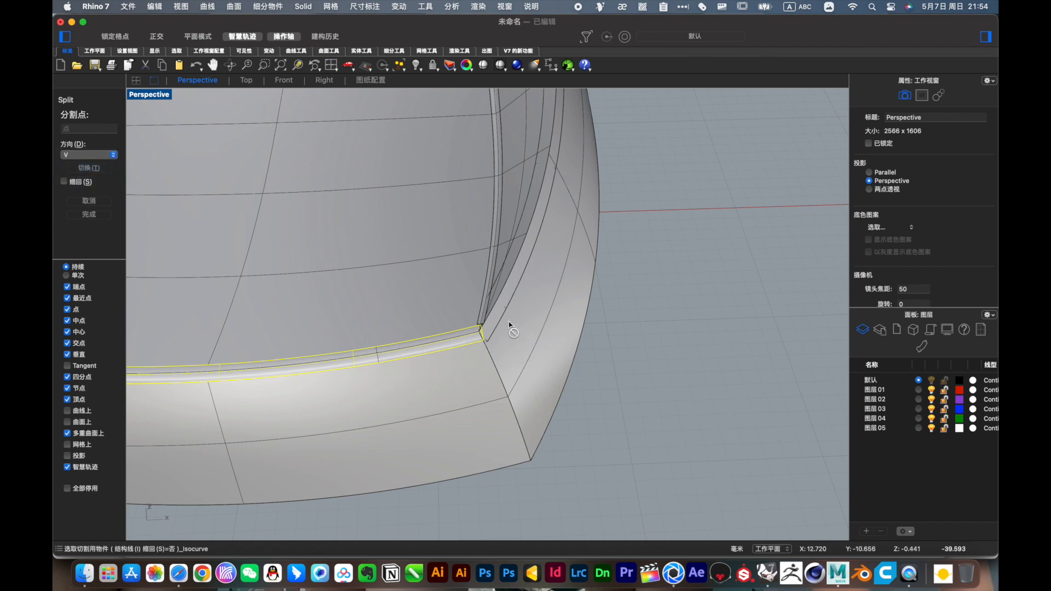
key("Escape")
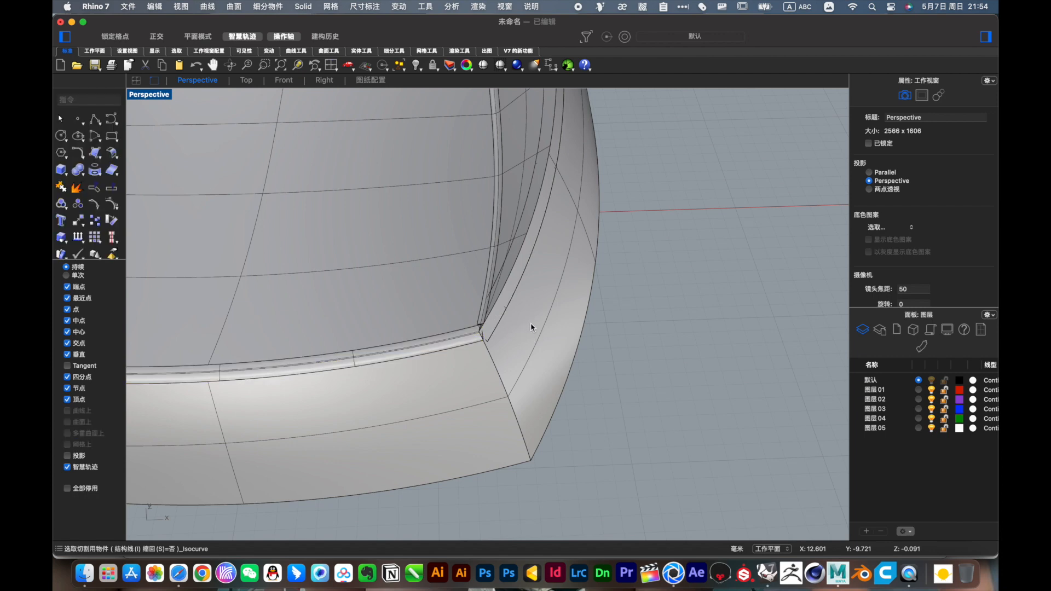
Split the front fillet surface along a V isocurve a short distance from the corner and delete the piece touching the corner.
key("Return")
left_click(381, 359)
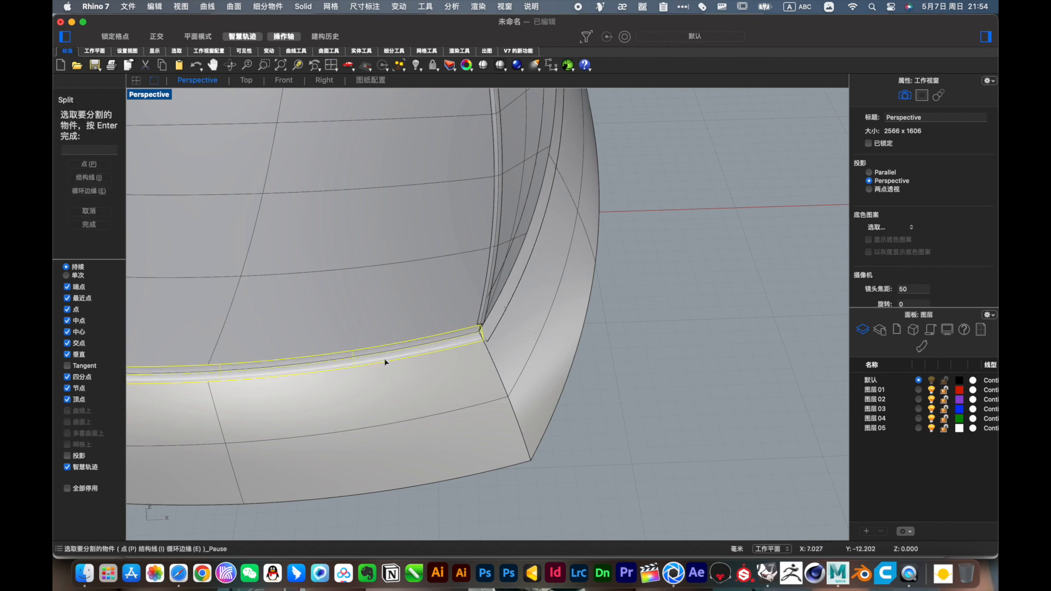
key("Return")
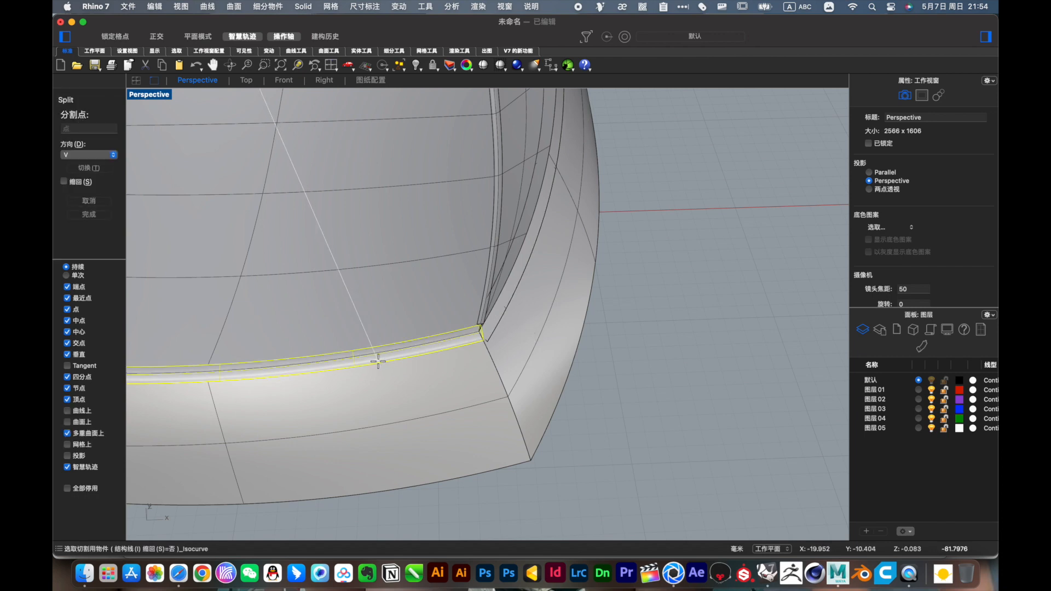
key("Return")
left_click(421, 352)
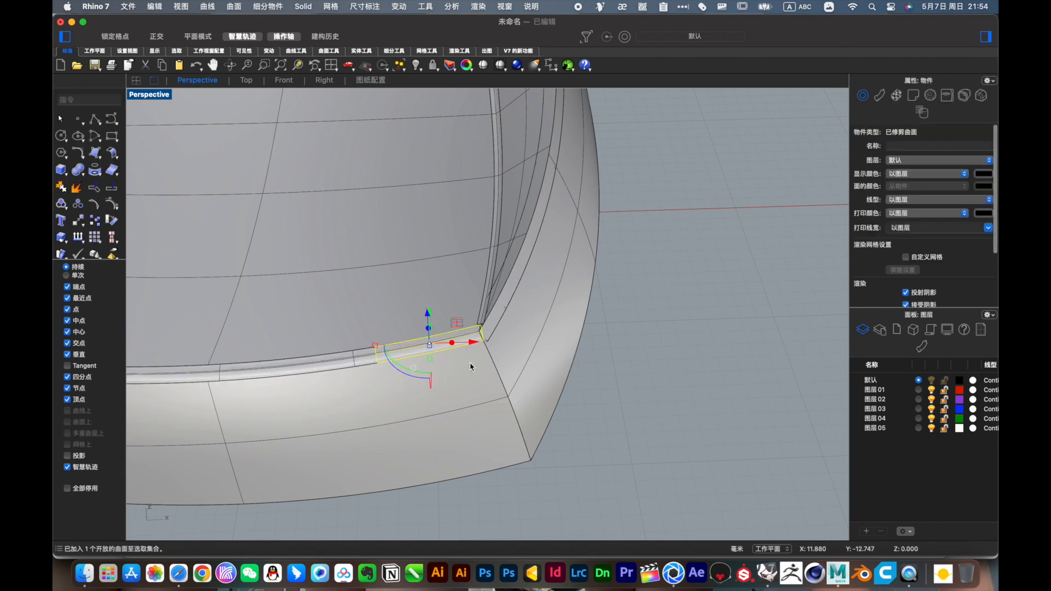
key("Delete")
right_click_drag(504, 361, 419, 333)
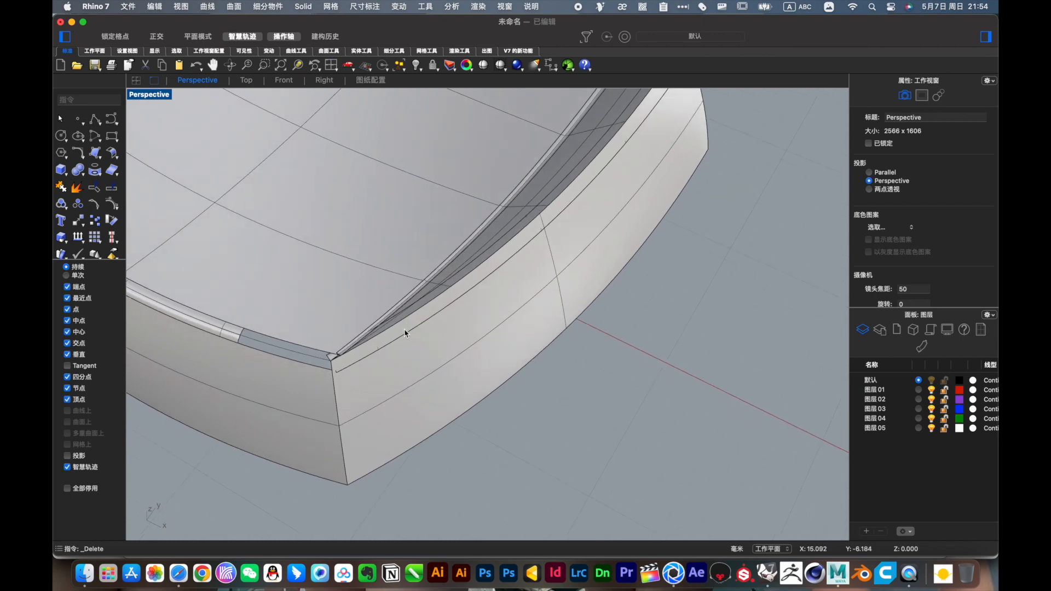
Split the outer side wall along a V isocurve a short distance from the front corner and delete the piece touching the corner.
left_click(404, 332)
left_click(594, 427)
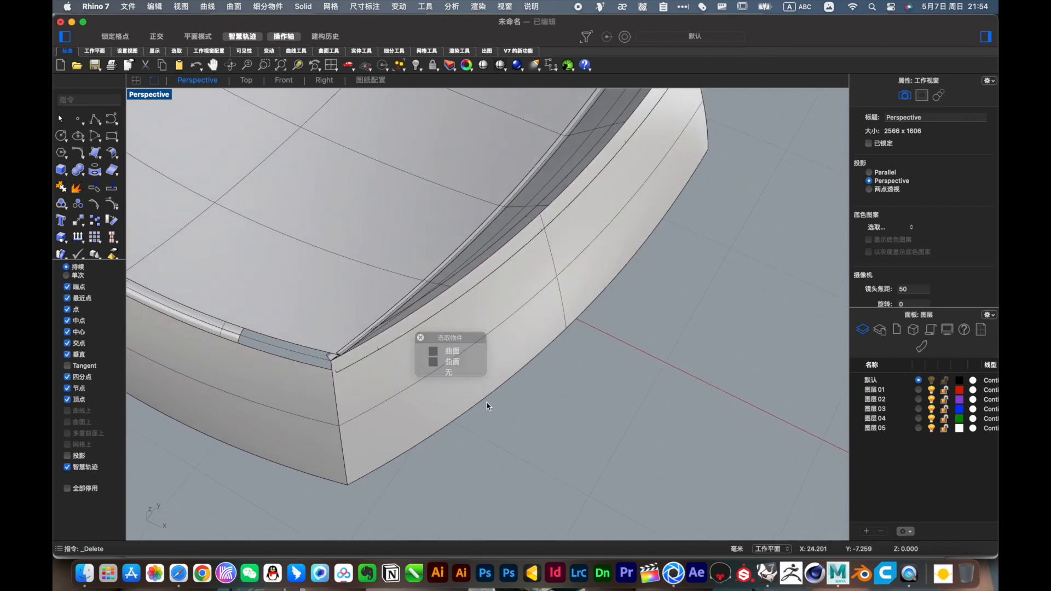
right_click_drag(378, 378, 406, 367)
left_click(448, 368)
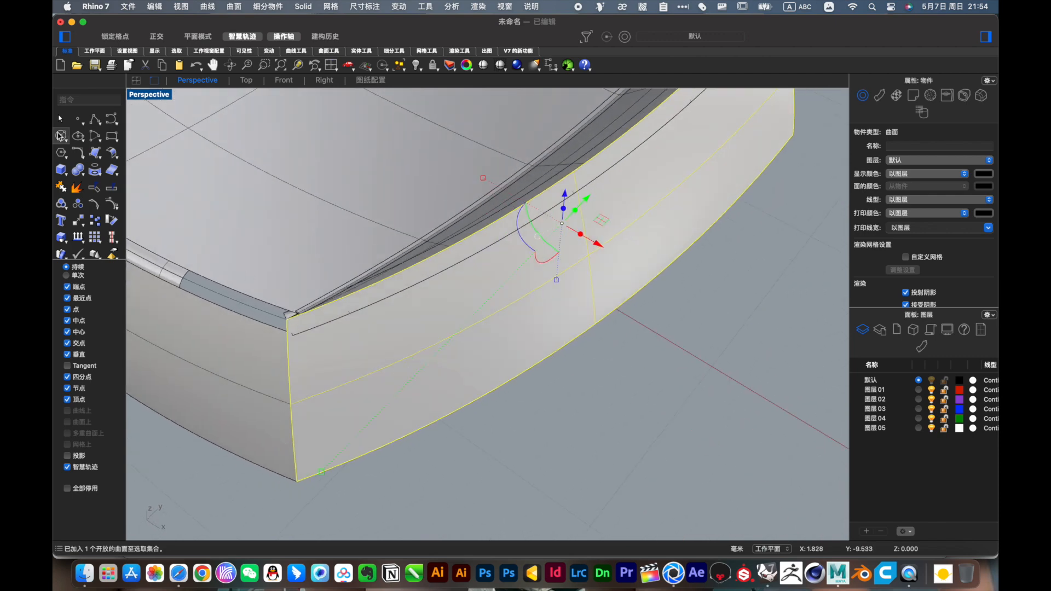
left_click(235, 6)
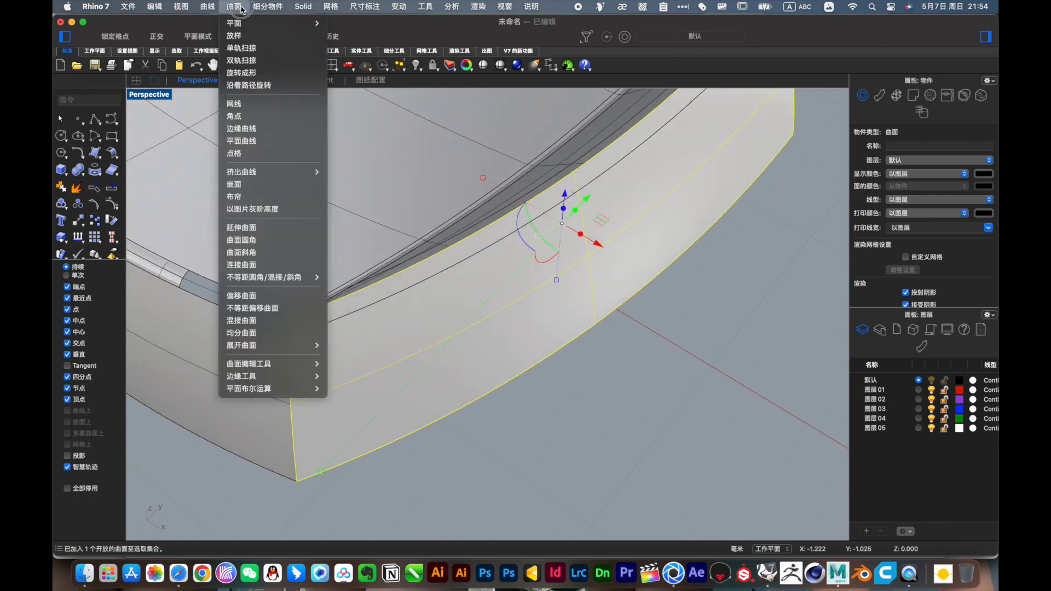
mouse_move(313, 365)
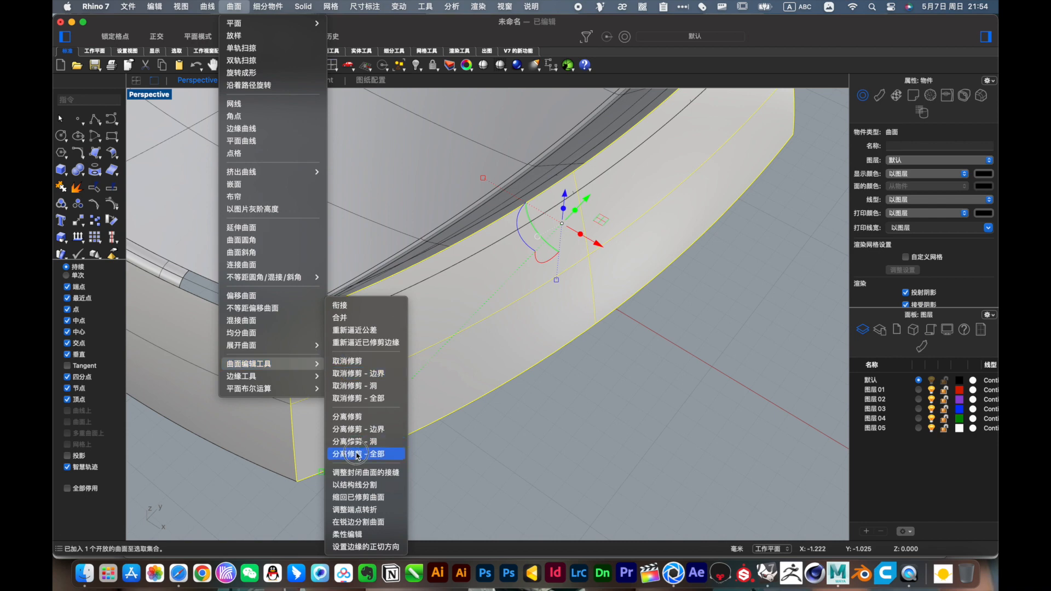
left_click(359, 485)
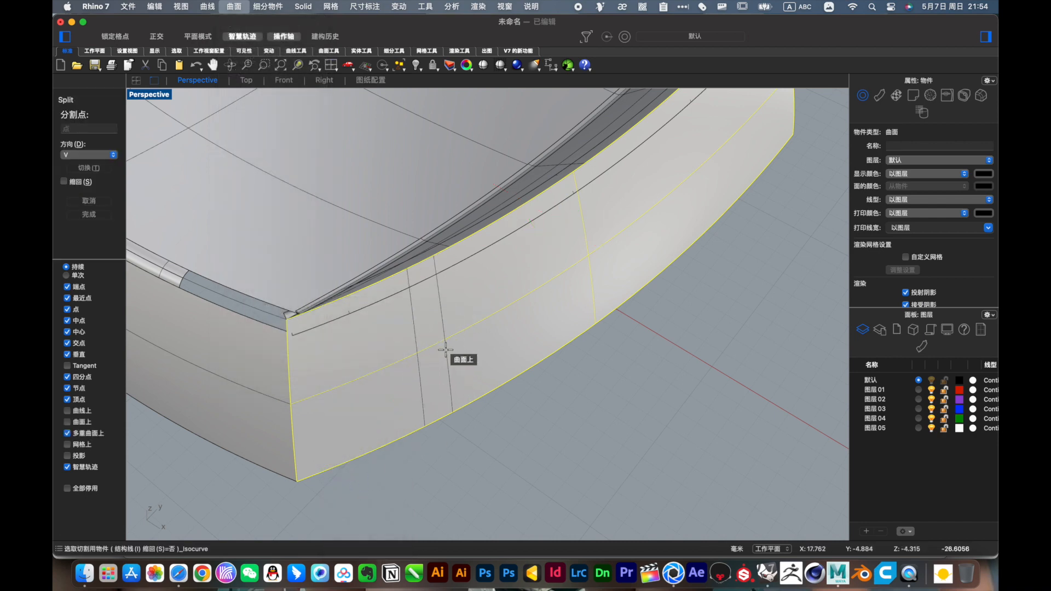
right_click(390, 365)
left_click(360, 365)
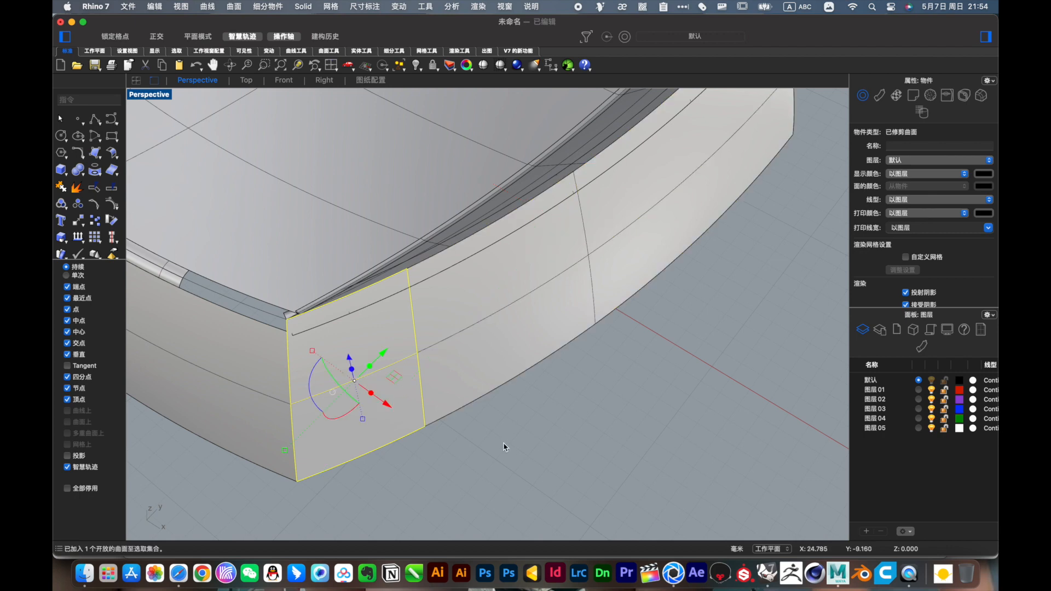
key("Delete")
Split the front wall along a V isocurve through the end point of the shortened front fillet and delete the corner piece.
right_click_drag(444, 432, 472, 422)
key("super+shift+s")
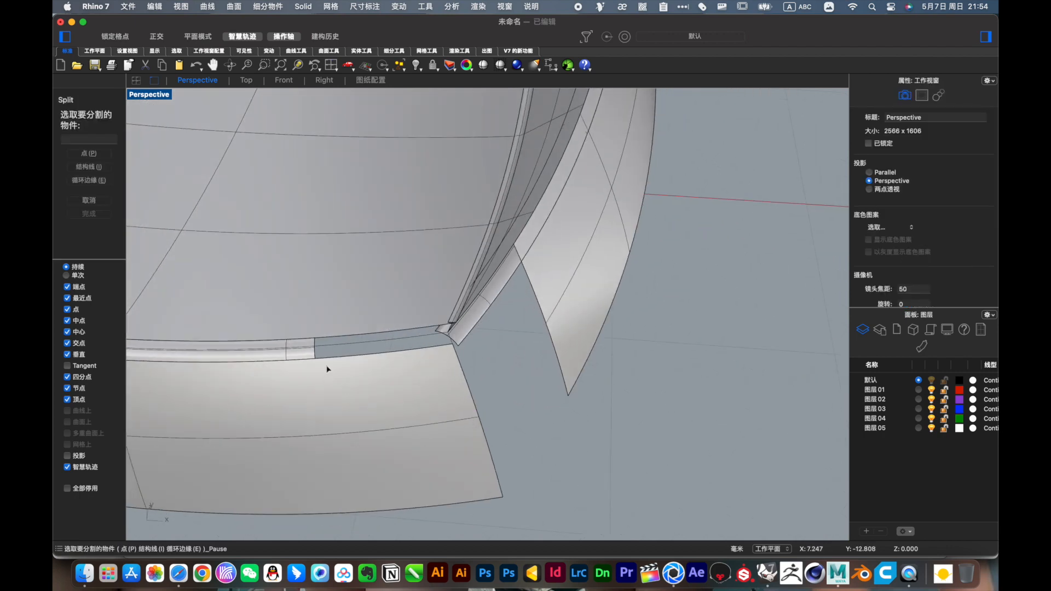
left_click(344, 380)
right_click(328, 384)
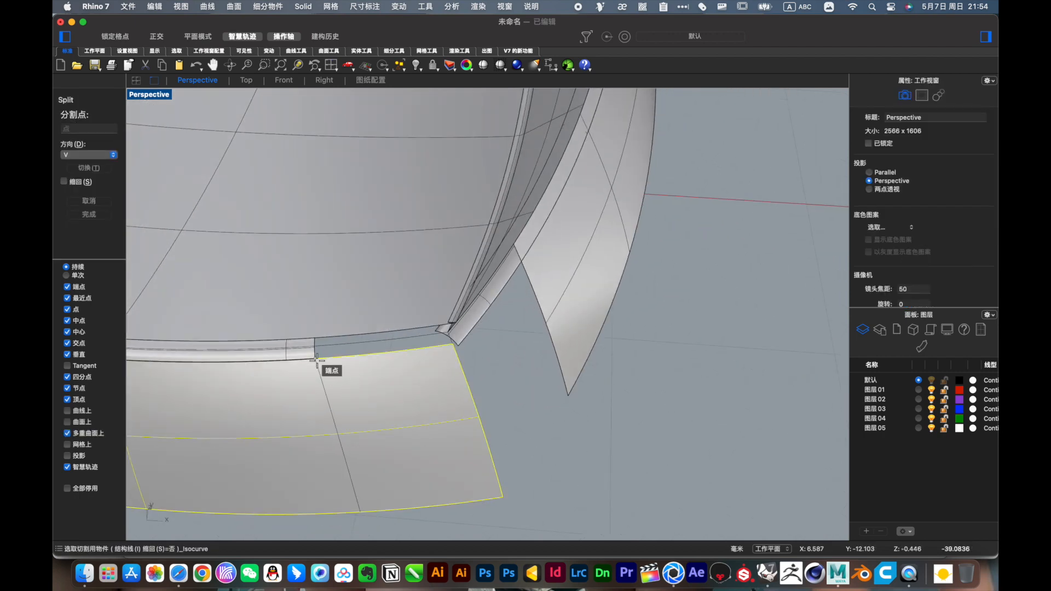
left_click(315, 358)
right_click(406, 393)
left_click(439, 399)
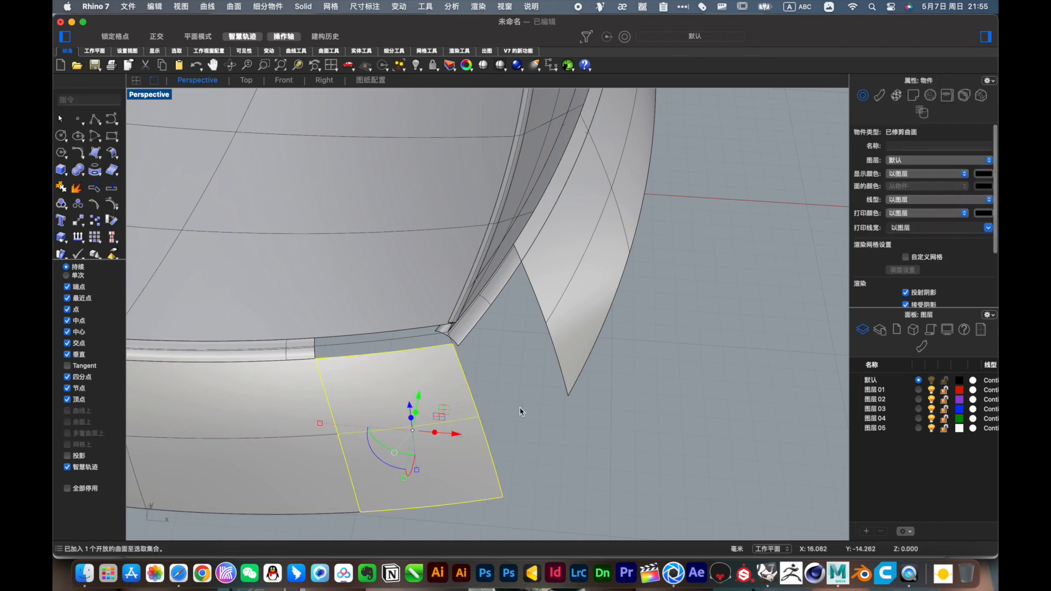
key("Delete")
Trim away the excess strip of the outer side wall above its fillet, using the wall and fillet surfaces as cutting objects.
right_click_drag(545, 405, 460, 401)
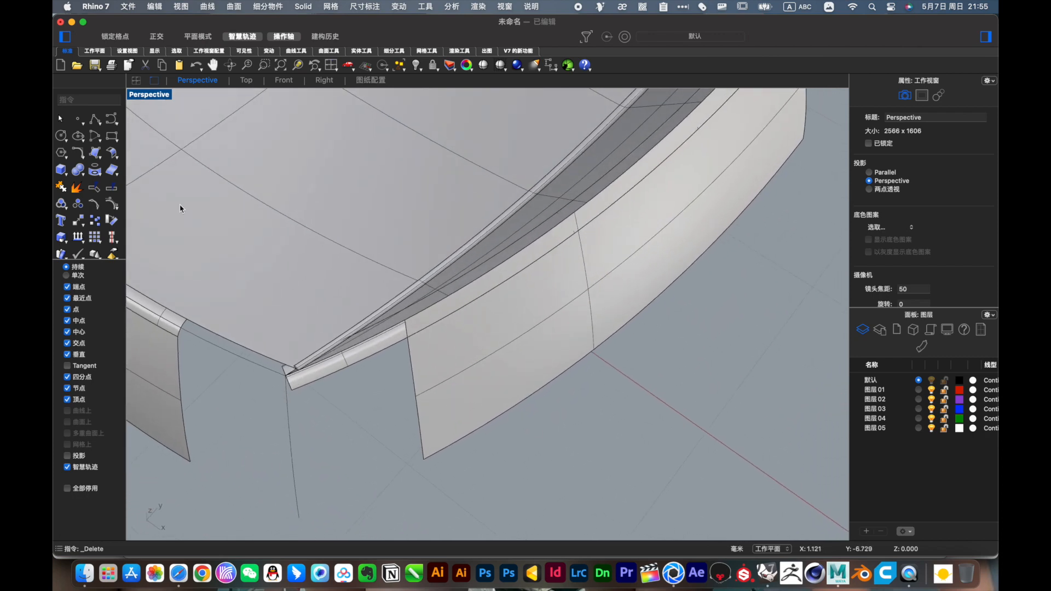
left_click(94, 188)
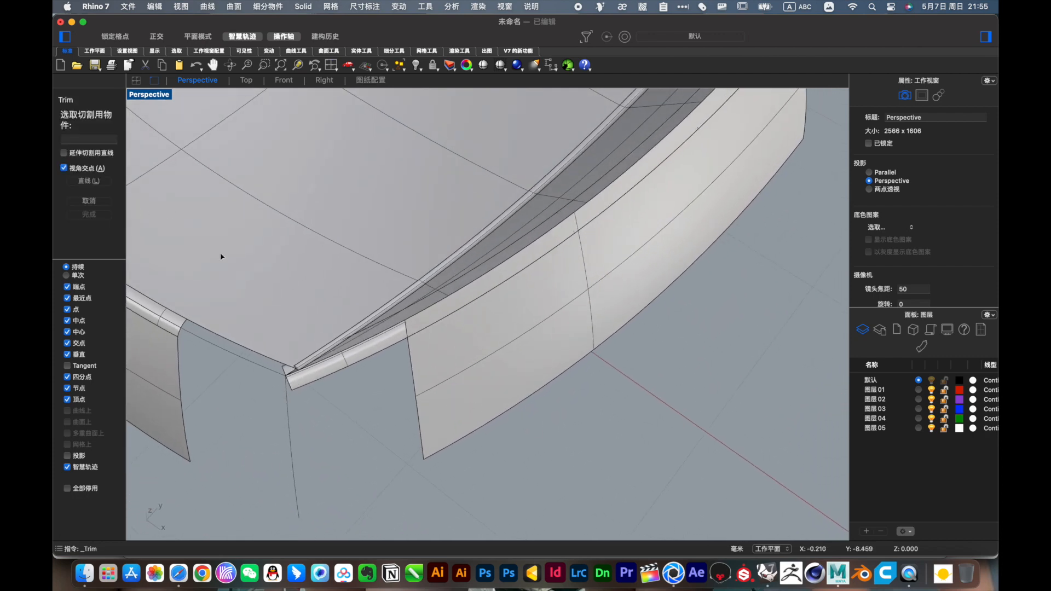
left_click(439, 362)
left_click(377, 347)
key("Return")
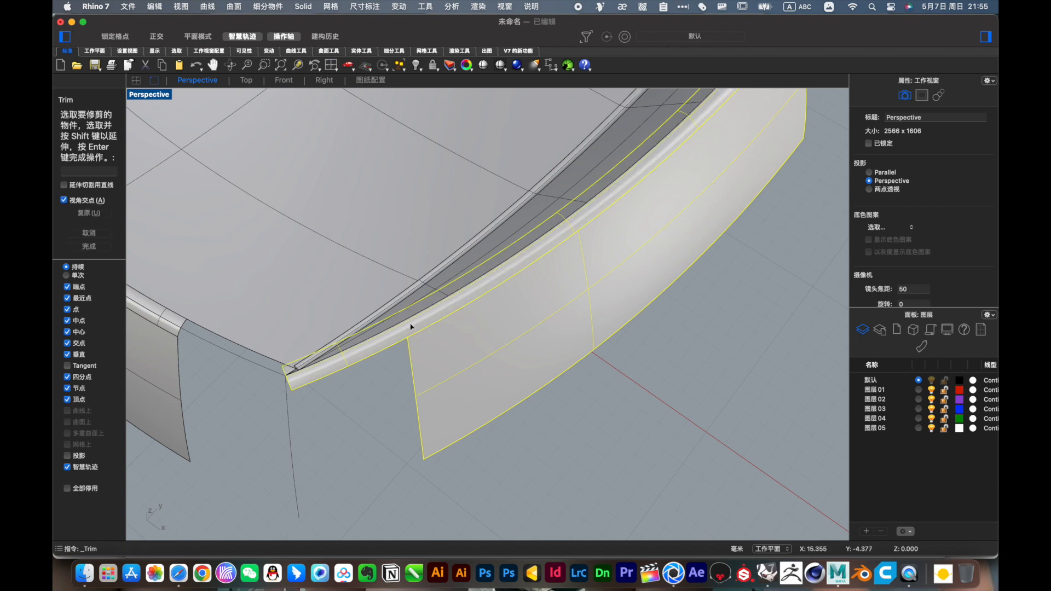
right_click_drag(434, 366, 518, 385)
key("Return")
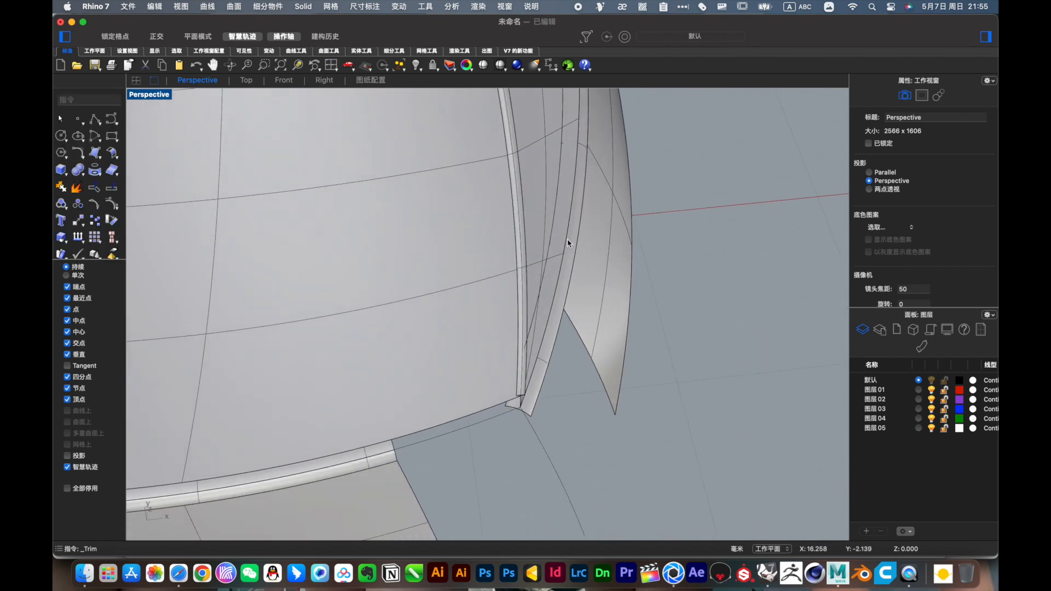
Trim away the strip of the narrow gap surface that extends past the outer side fillet, using both surfaces as cutting objects.
key("Return")
left_click(549, 236)
left_click(565, 298)
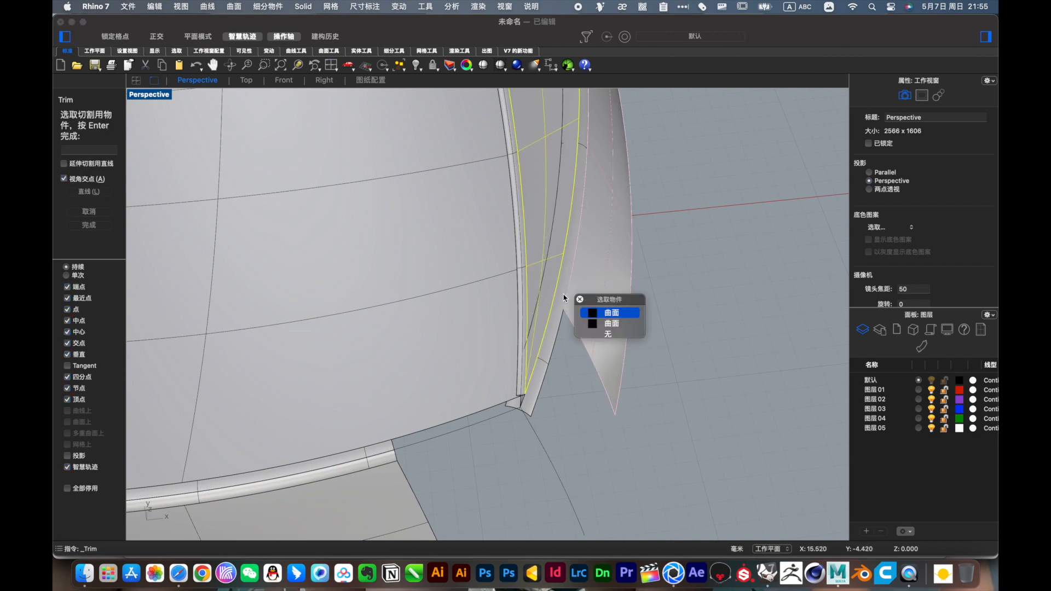
left_click(538, 383)
key("Return")
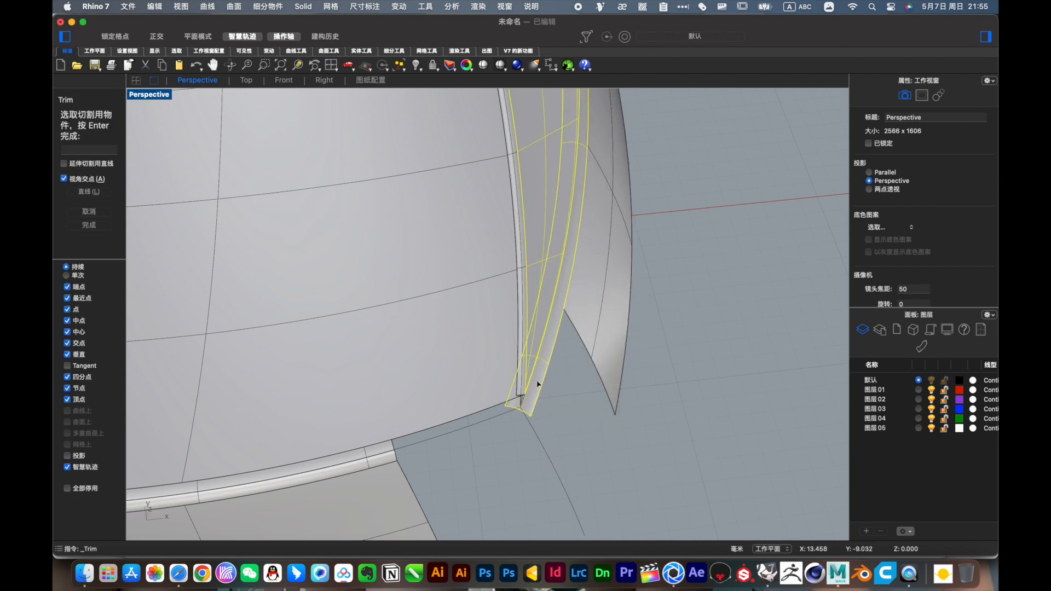
key("Return")
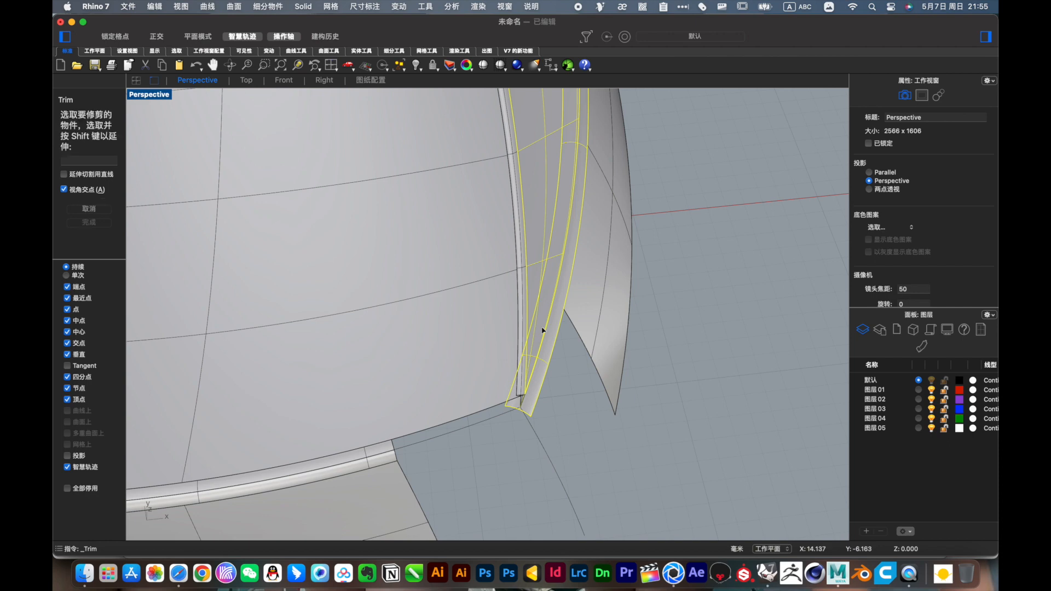
left_click(545, 326)
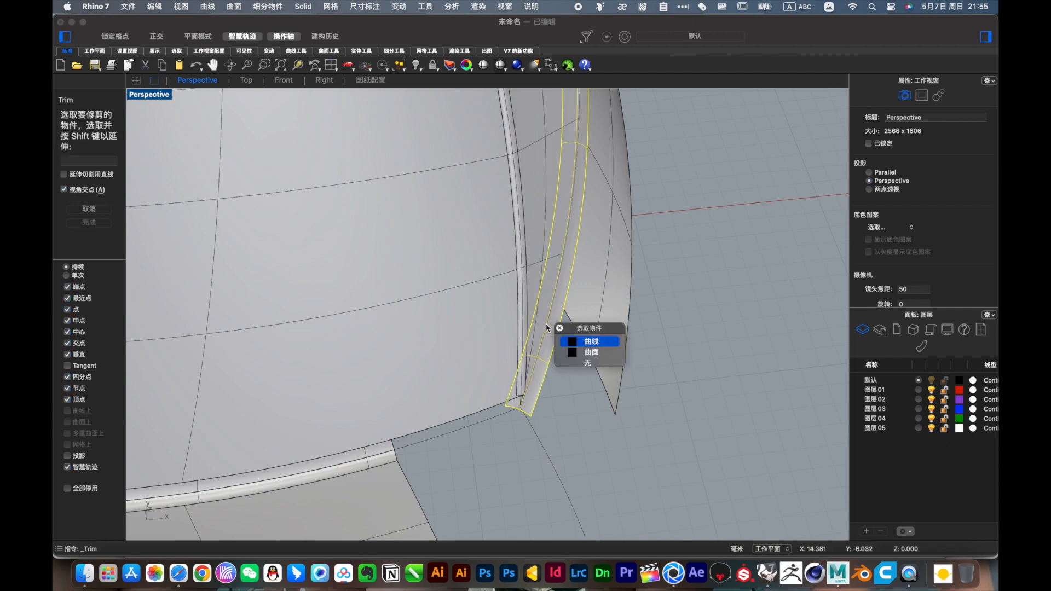
left_click(595, 353)
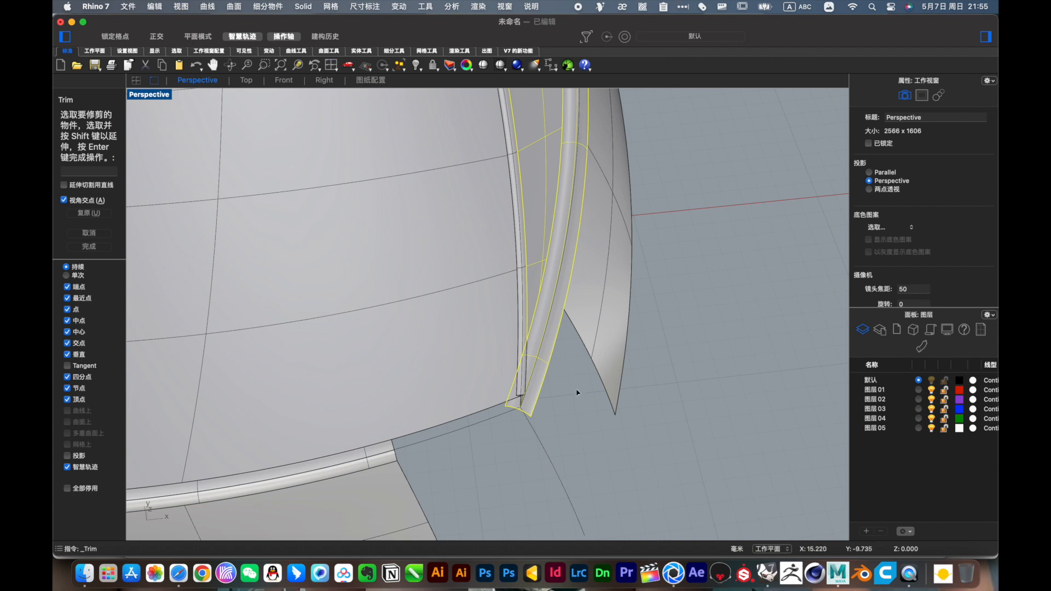
key("Return")
Trim the excess surface beyond the front fillet, using the top surface, front wall and fillet as cutting objects.
right_click_drag(558, 399, 602, 372)
key("space")
left_click(472, 423)
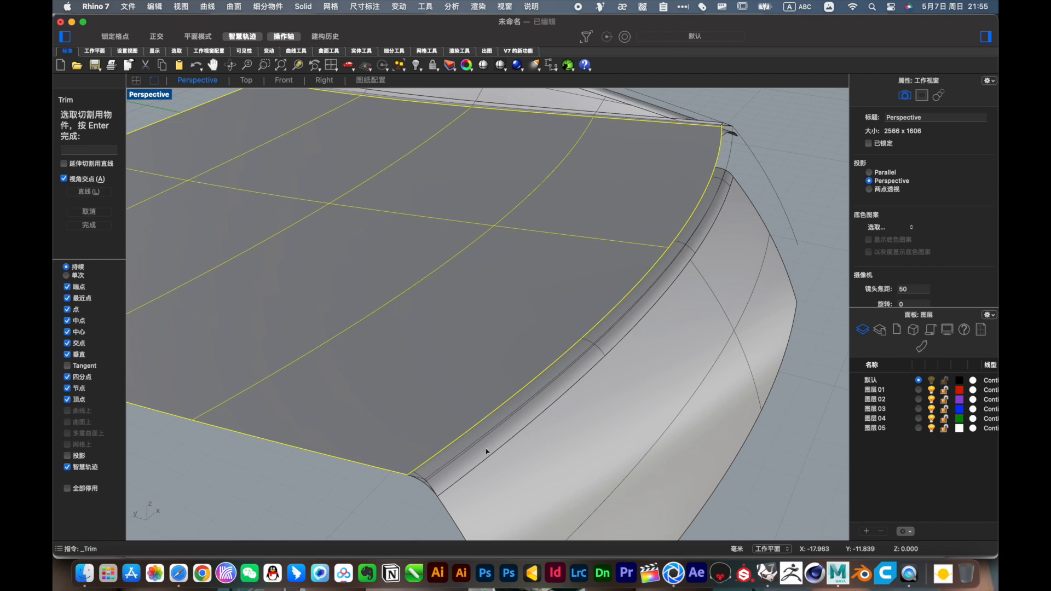
left_click(485, 450)
left_click(498, 479)
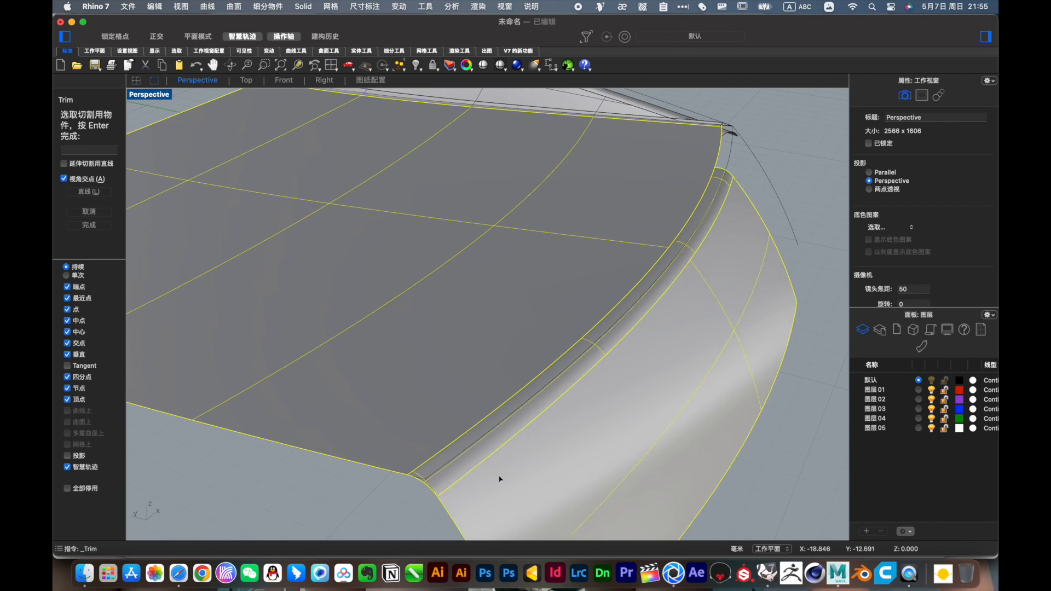
right_click_drag(520, 478, 532, 463)
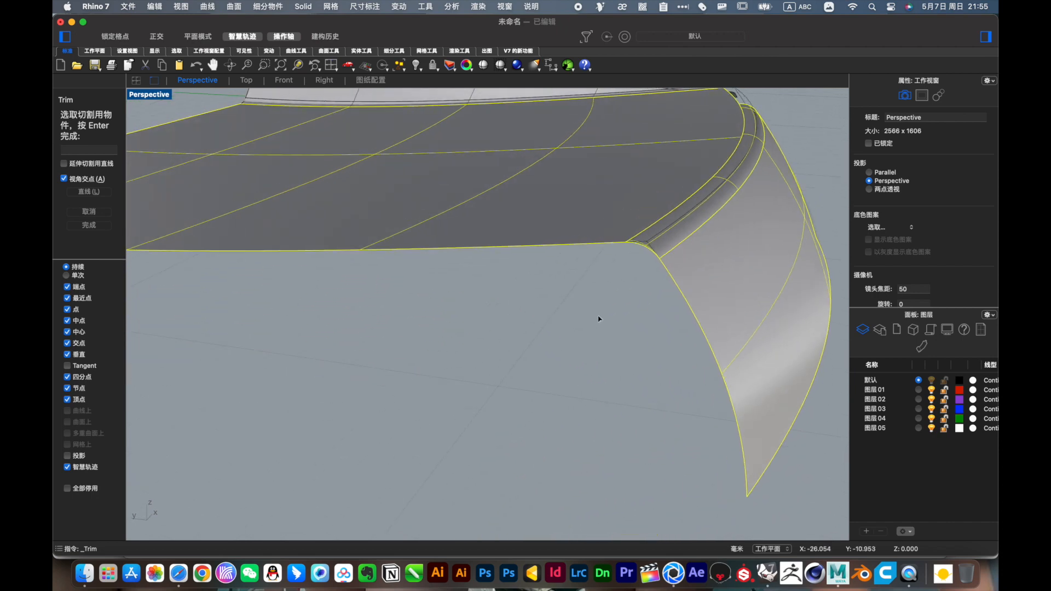
scroll(681, 217, "up", 10)
scroll(680, 217, "up", 3)
key("Return")
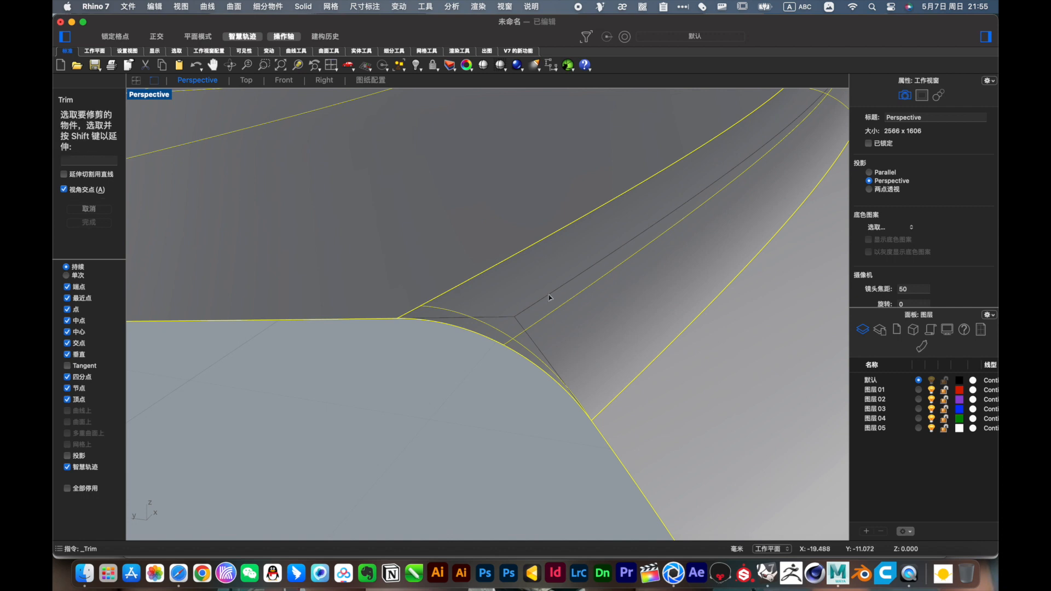
left_click(509, 315)
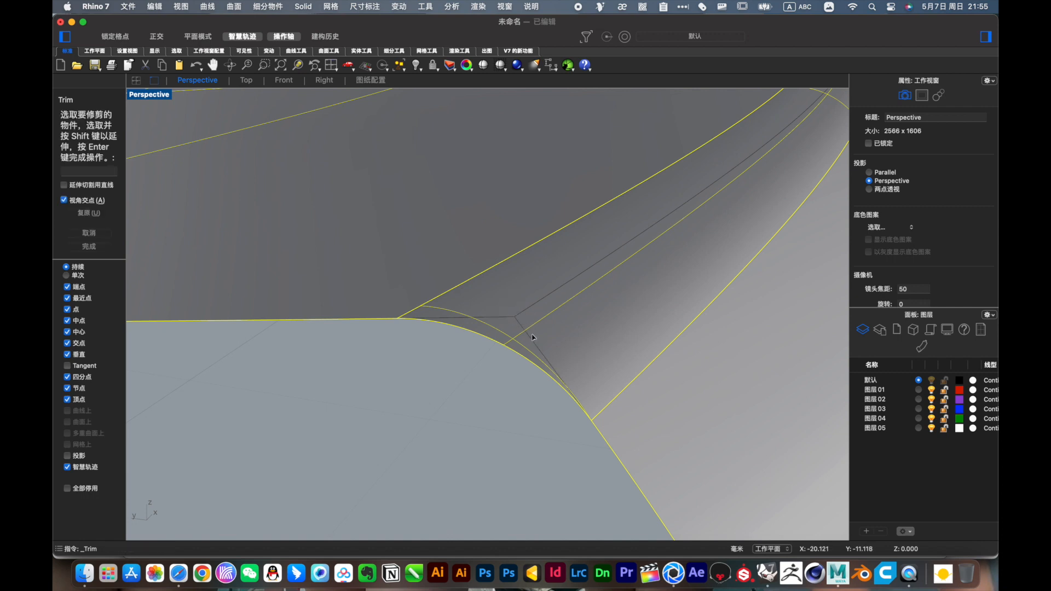
scroll(533, 338, "down", 10)
right_click_drag(557, 337, 546, 359)
right_click(613, 351)
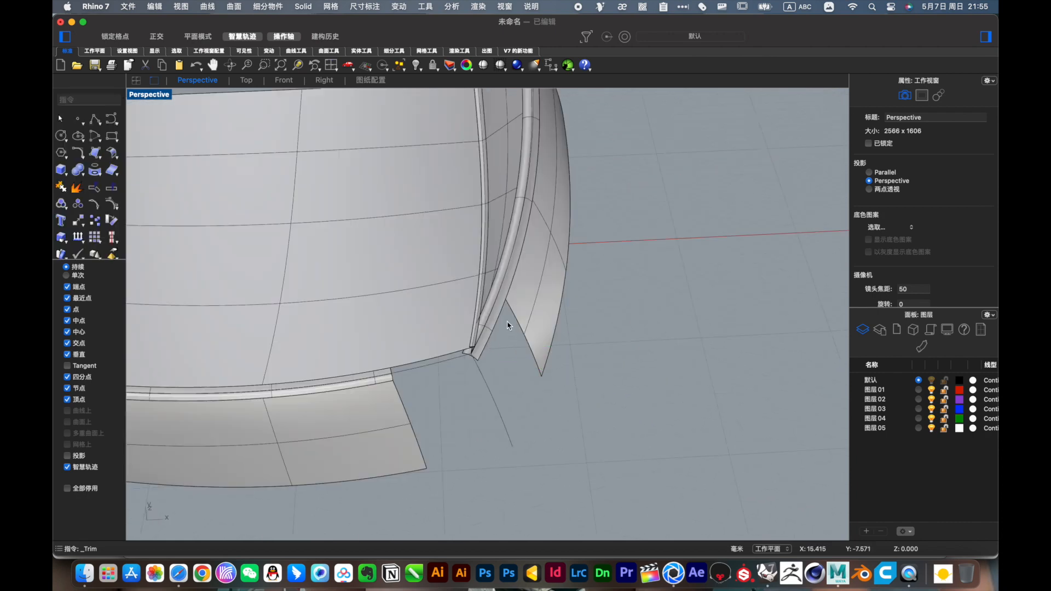
Split the outer side fillet along a V isocurve at the cut end of the side wall and delete the corner piece.
scroll(510, 320, "up", 5)
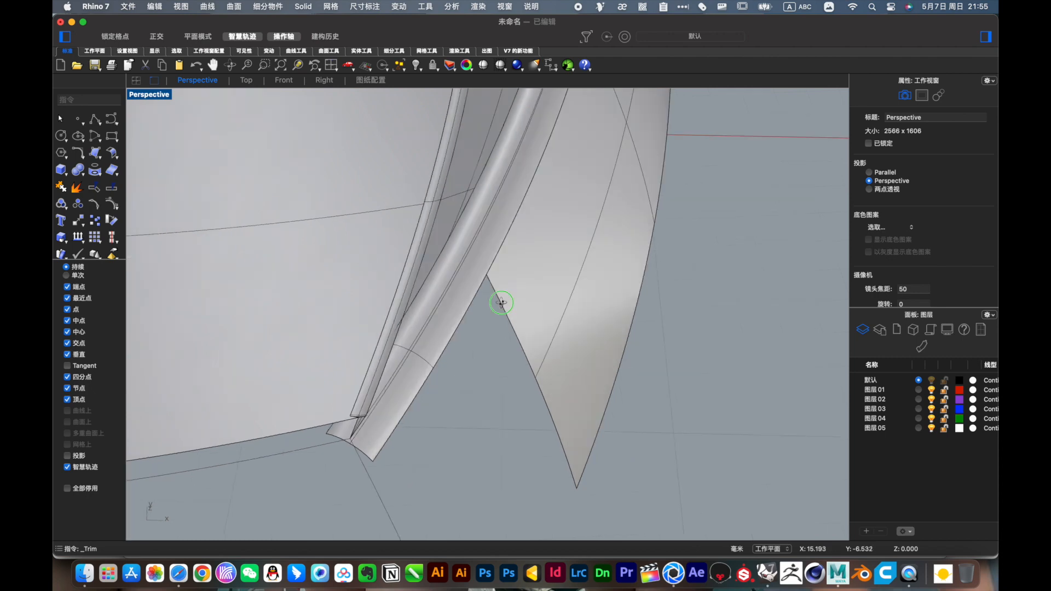
left_click(468, 266)
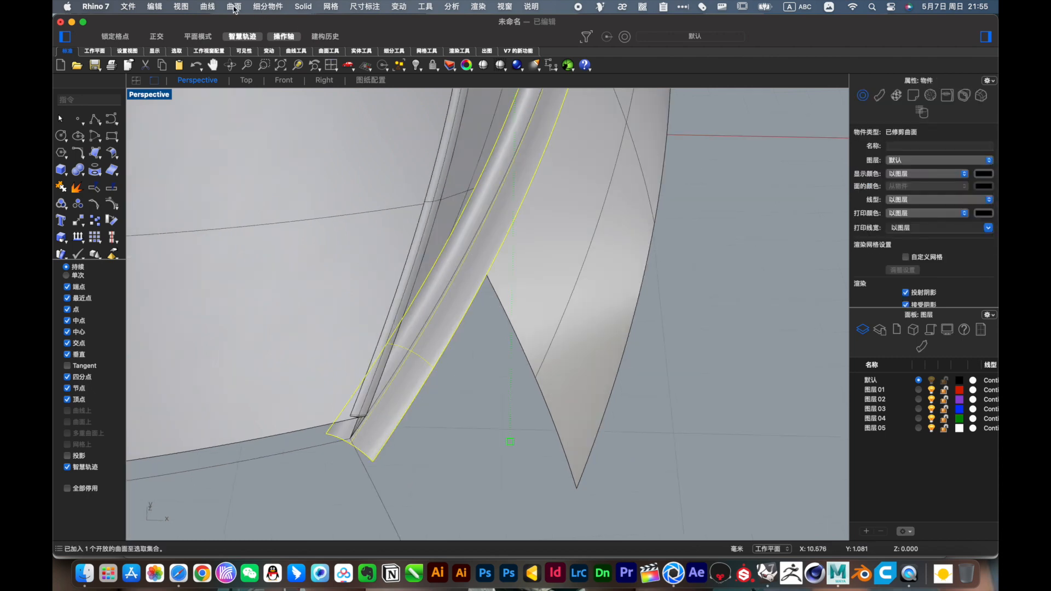
left_click(234, 8)
mouse_move(273, 363)
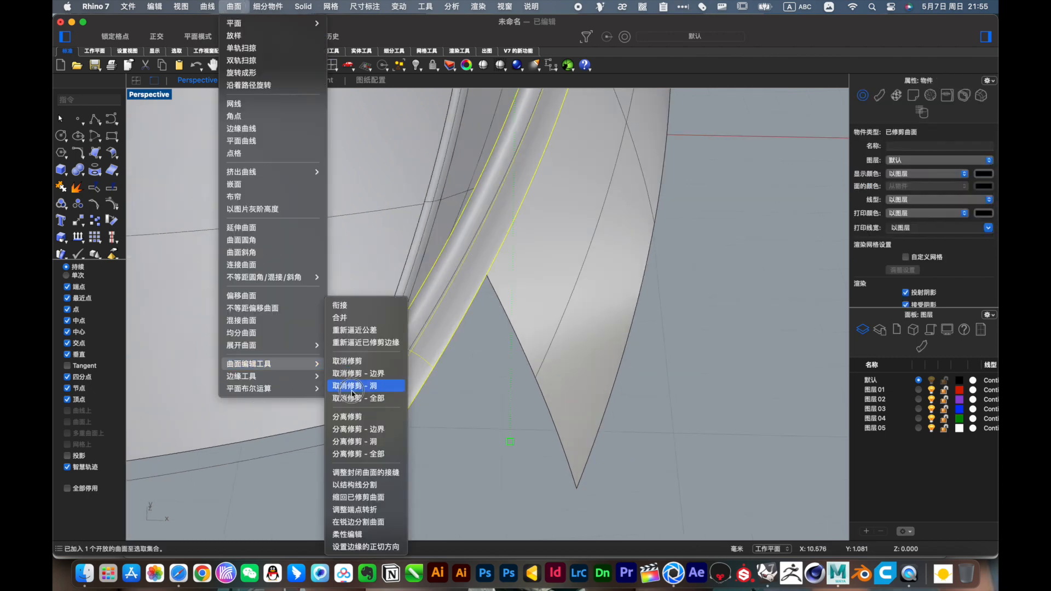
left_click(355, 484)
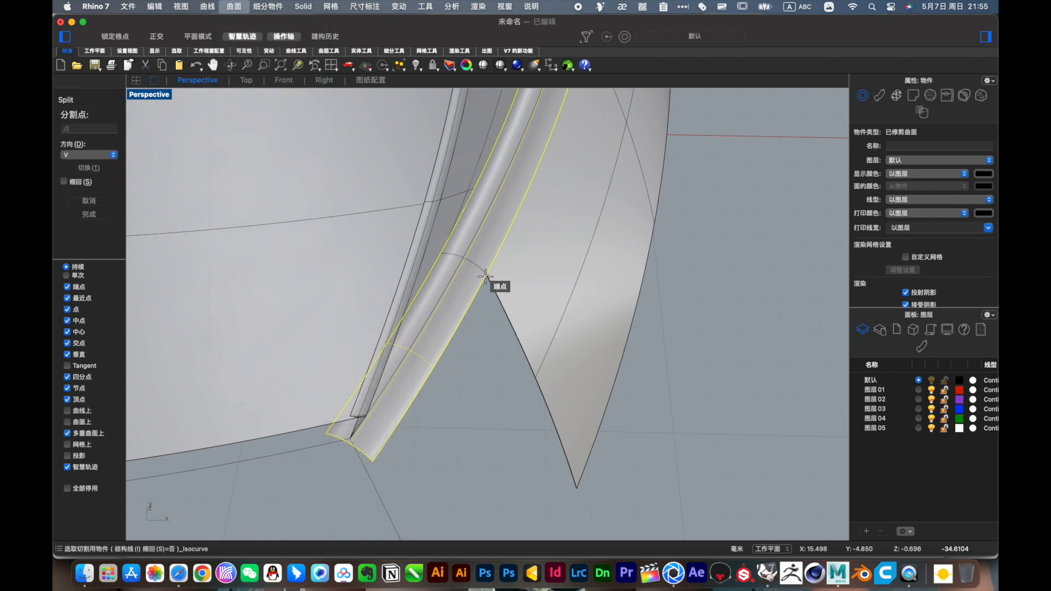
left_click(486, 276)
right_click(440, 316)
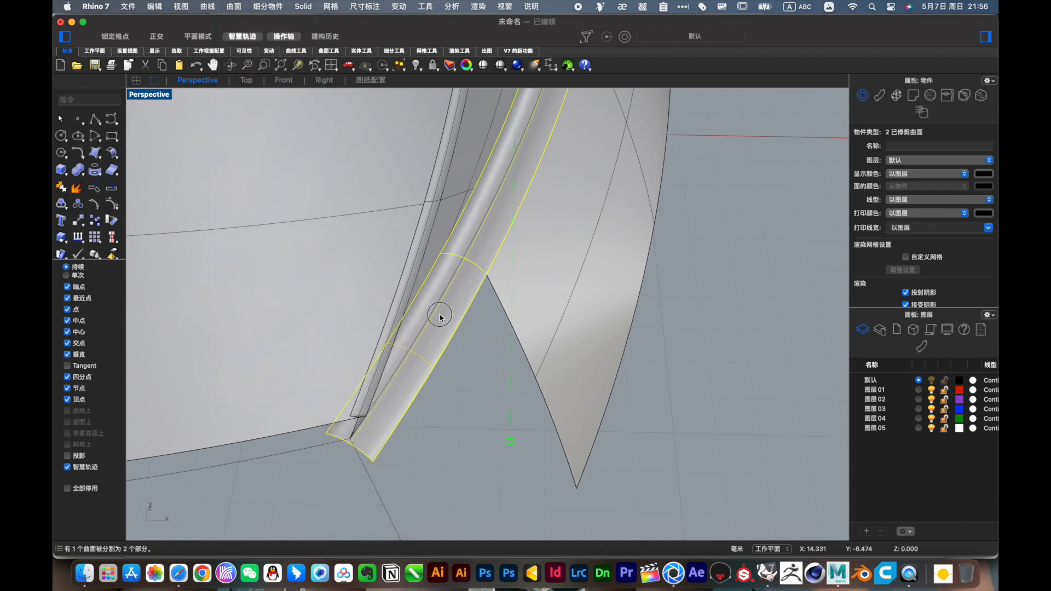
left_click(440, 316)
key("Delete")
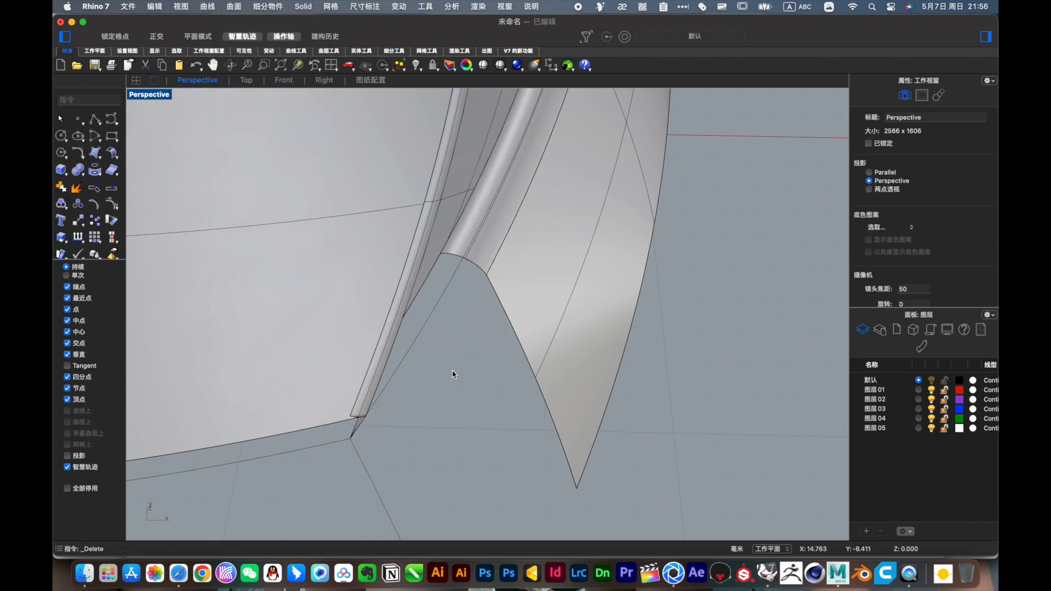
Split the narrow gap surface along an isocurve at the cut end of the outer side fillet and delete the corner piece.
scroll(454, 359, "up", 3)
right_click_drag(463, 358, 480, 347)
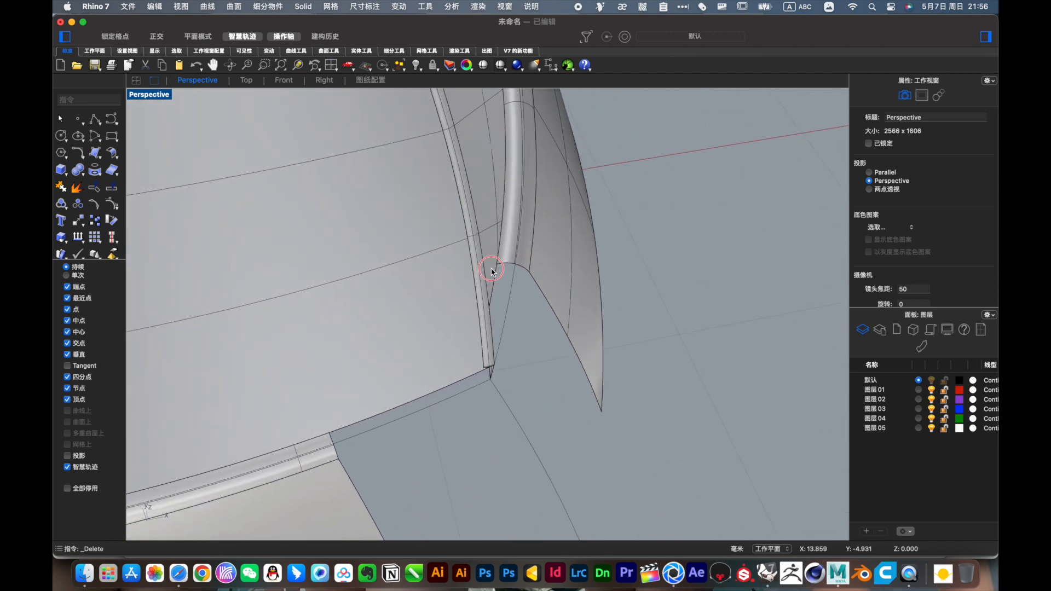
scroll(492, 264, "up", 3)
right_click_drag(510, 293, 522, 301)
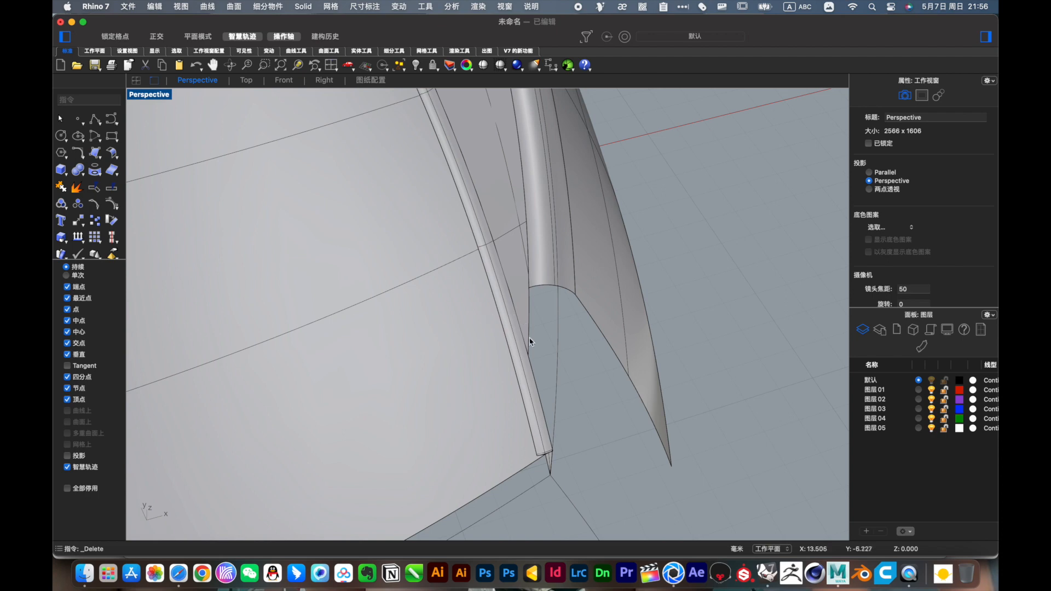
scroll(564, 335, "down", 3)
scroll(564, 334, "up", 3)
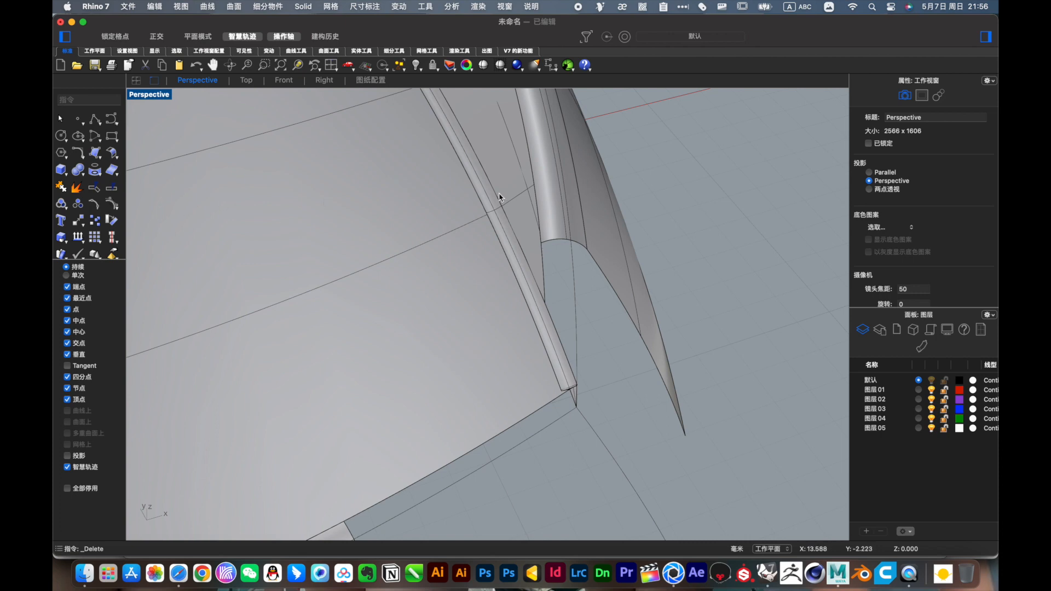
left_click(515, 215)
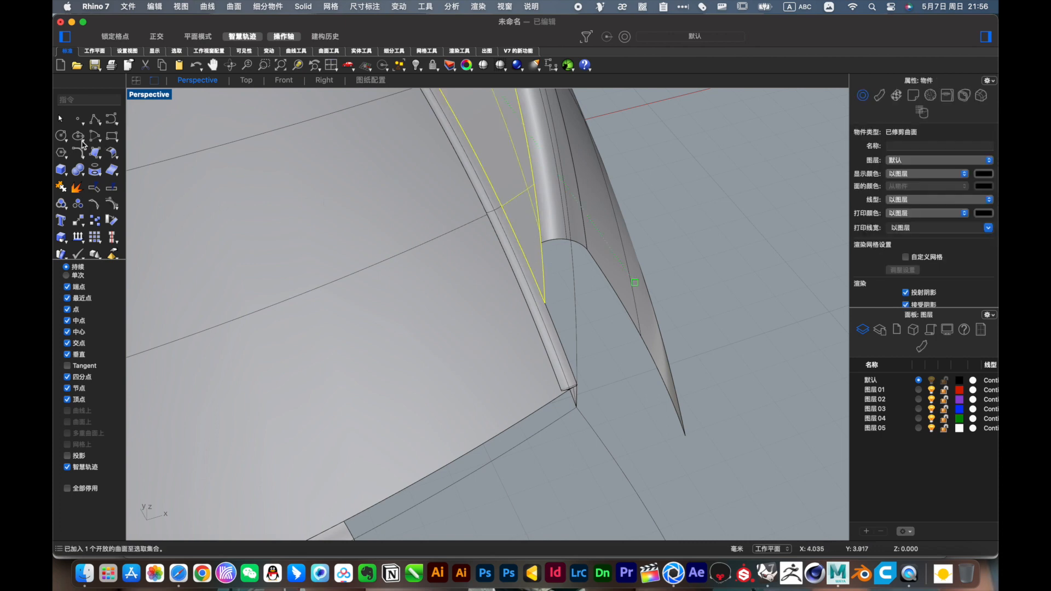
left_click(542, 243)
key("Return")
left_click(559, 278)
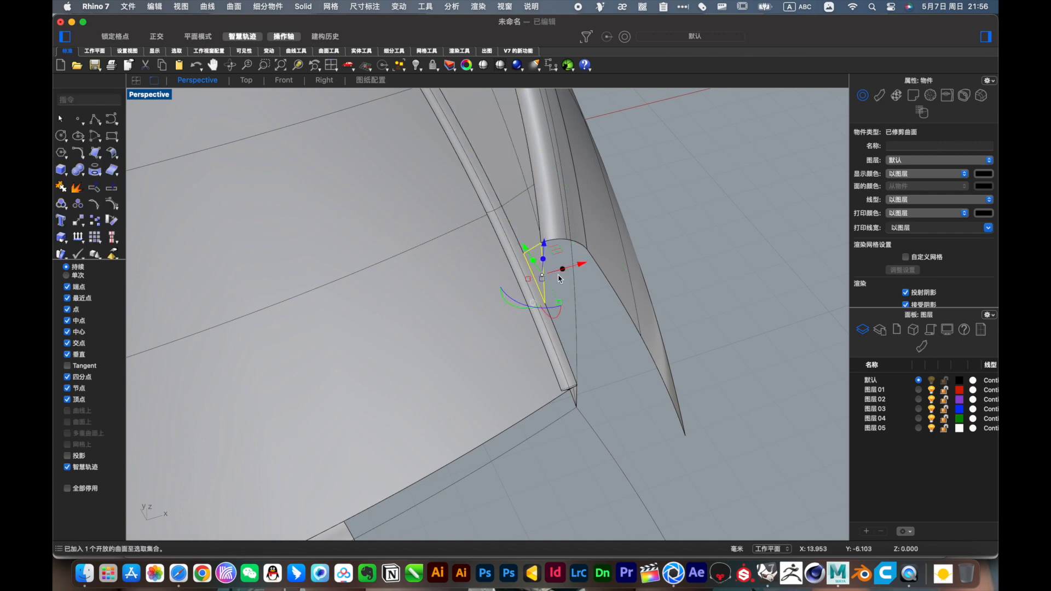
key("Escape")
Split the narrow fillet beside the top surface along a V isocurve at the gap surface's cut end and delete the corner piece.
key("Return")
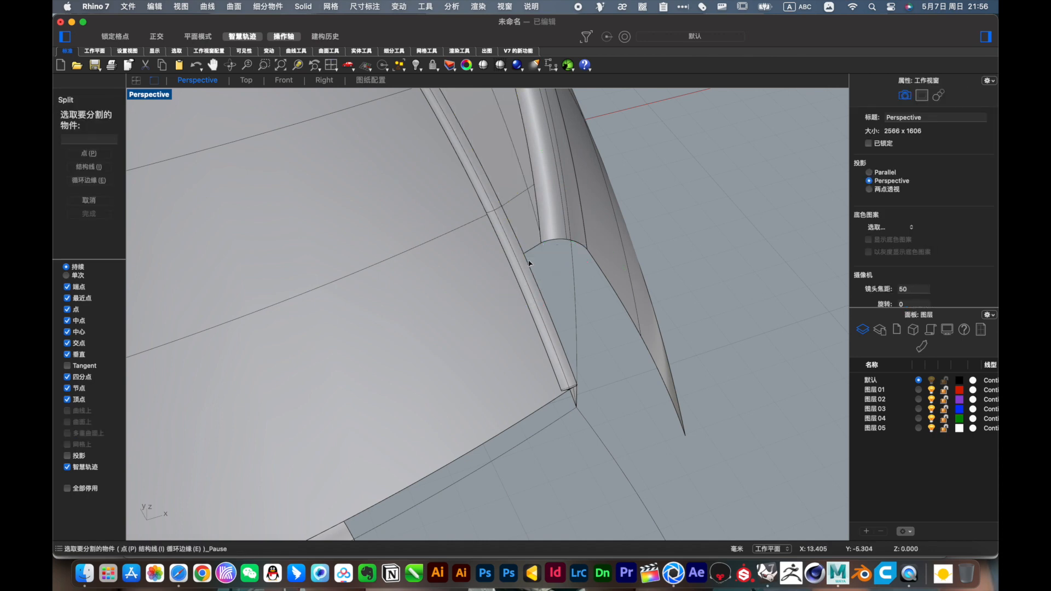
left_click(529, 271)
left_click(522, 278)
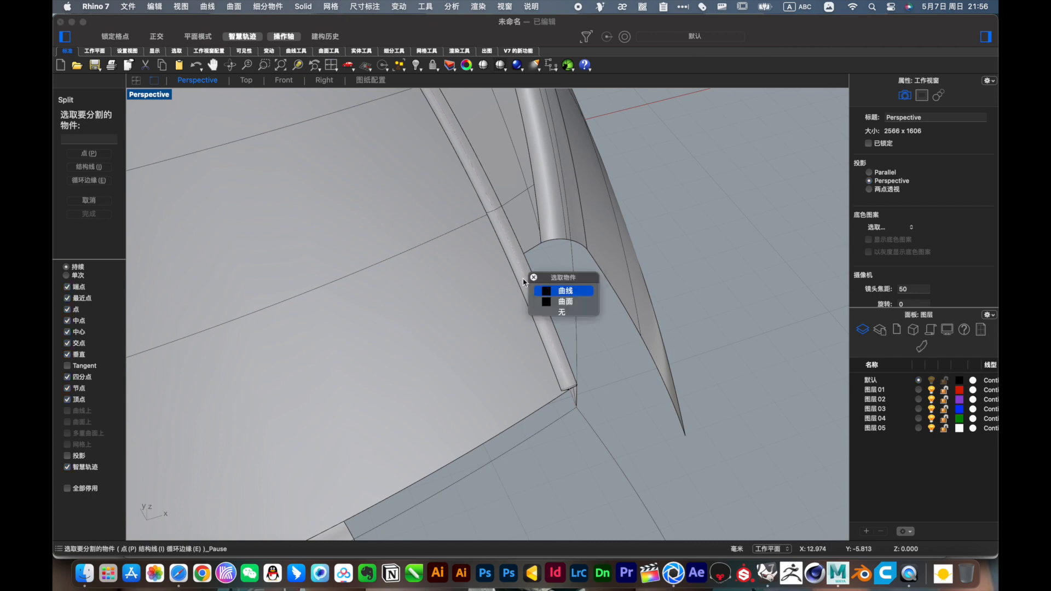
left_click(553, 303)
key("Return")
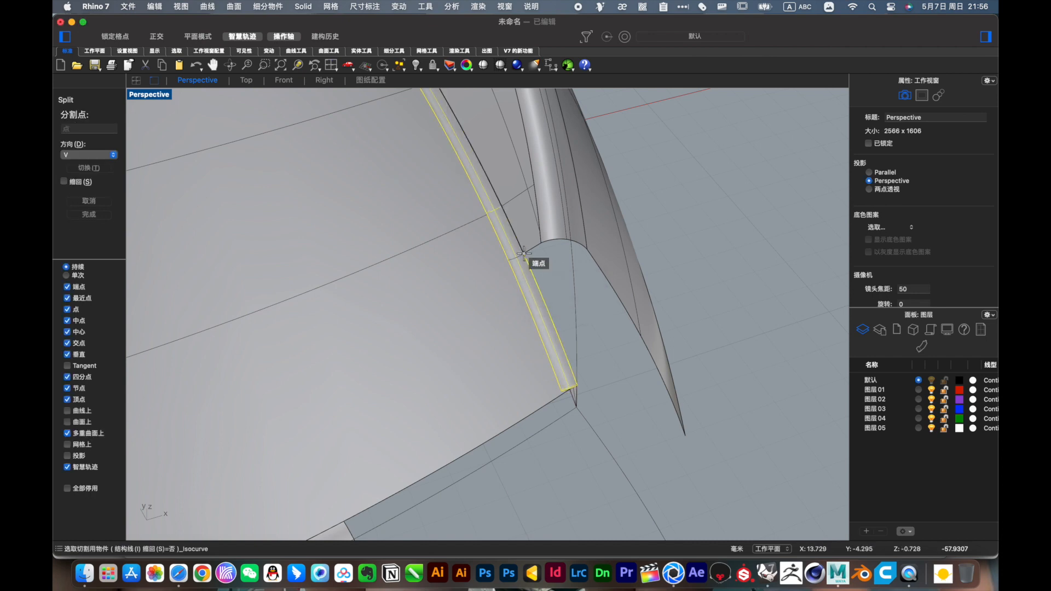
left_click(524, 254)
key("Return")
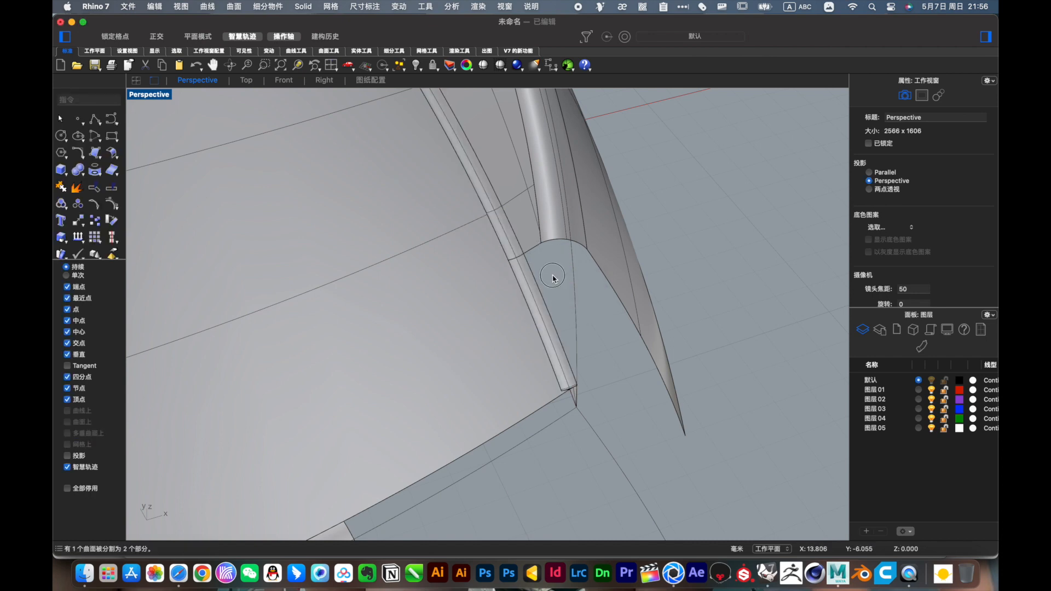
left_click(521, 271)
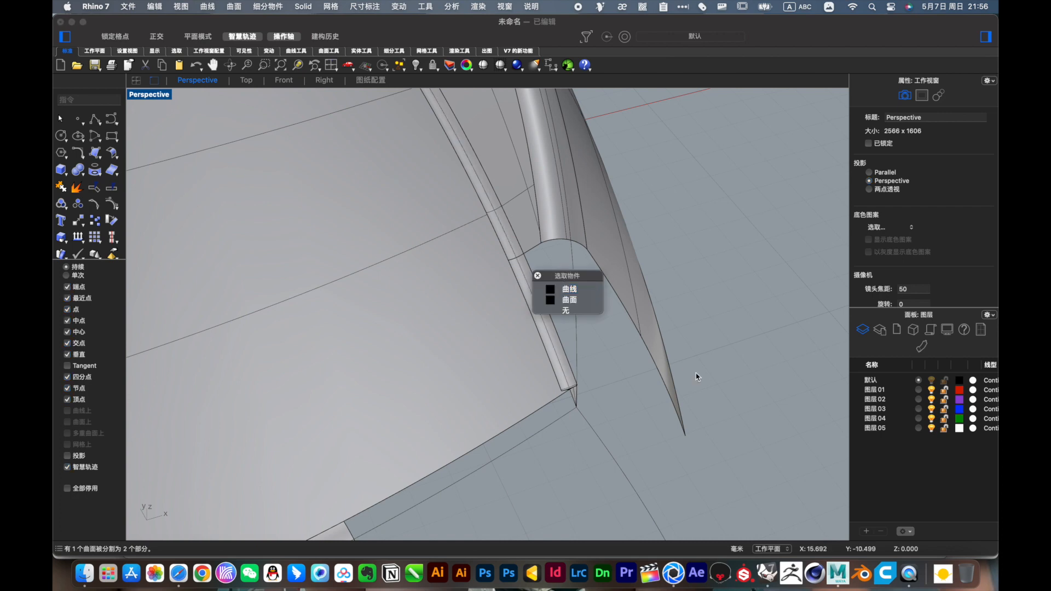
left_click(769, 305)
left_click(517, 267)
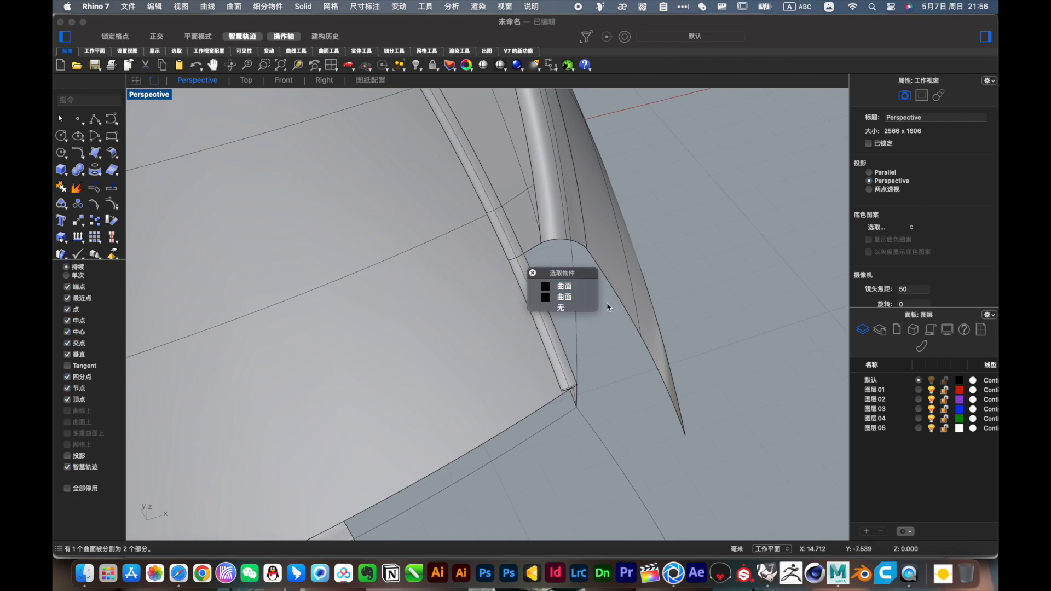
left_click(564, 286)
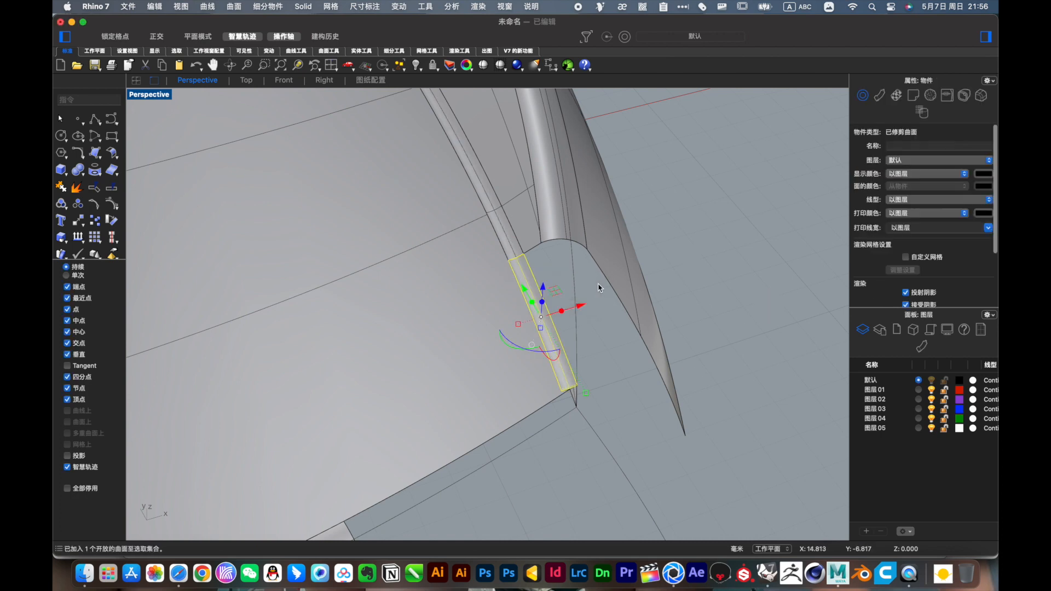
key("Delete")
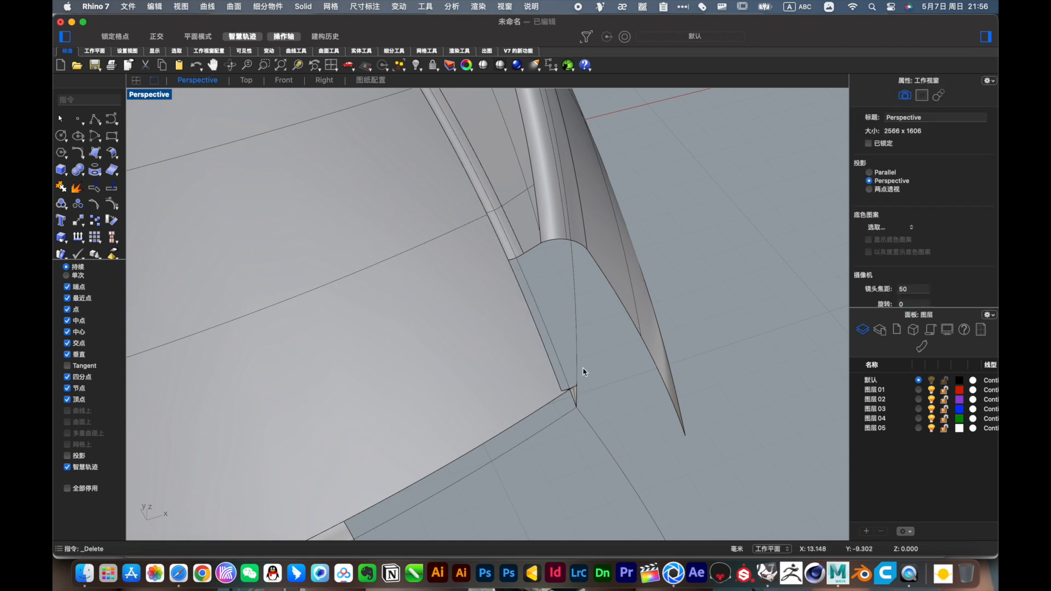
Create an adjustable blend curve across the top surface's corner between the side and front fillet edges, with curvature continuity at both ends.
scroll(583, 373, "down", 4)
right_click_drag(578, 375, 558, 350)
left_click(540, 347)
scroll(540, 347, "up", 3)
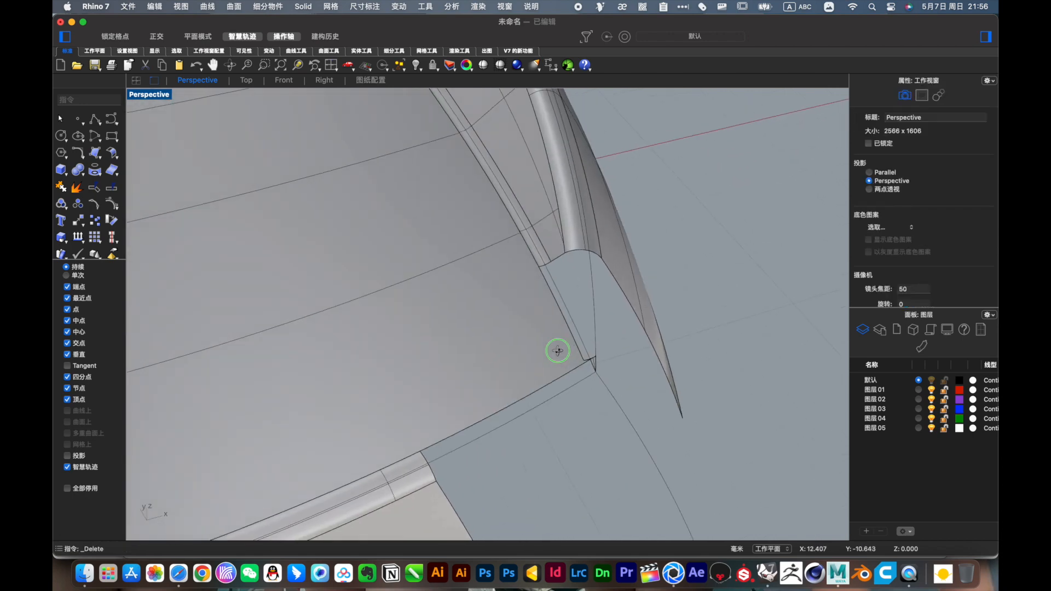
left_click(81, 158)
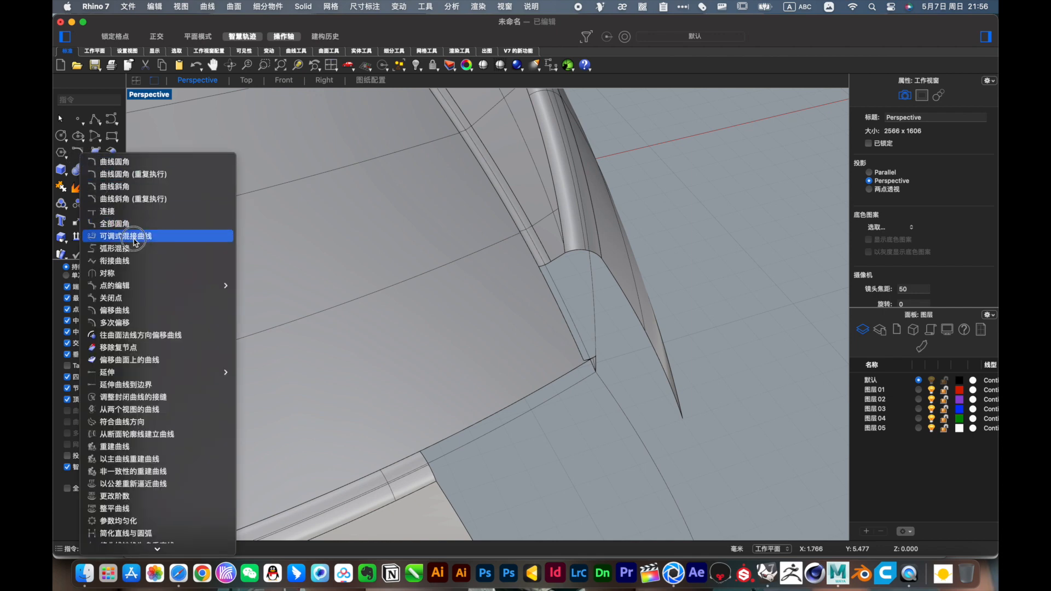
left_click(530, 253)
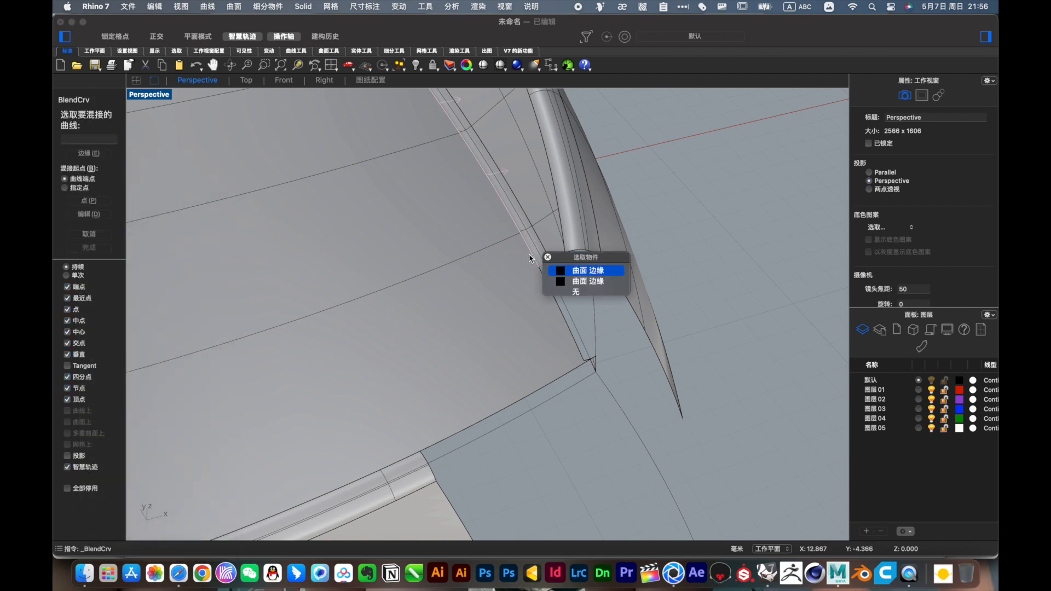
left_click(581, 273)
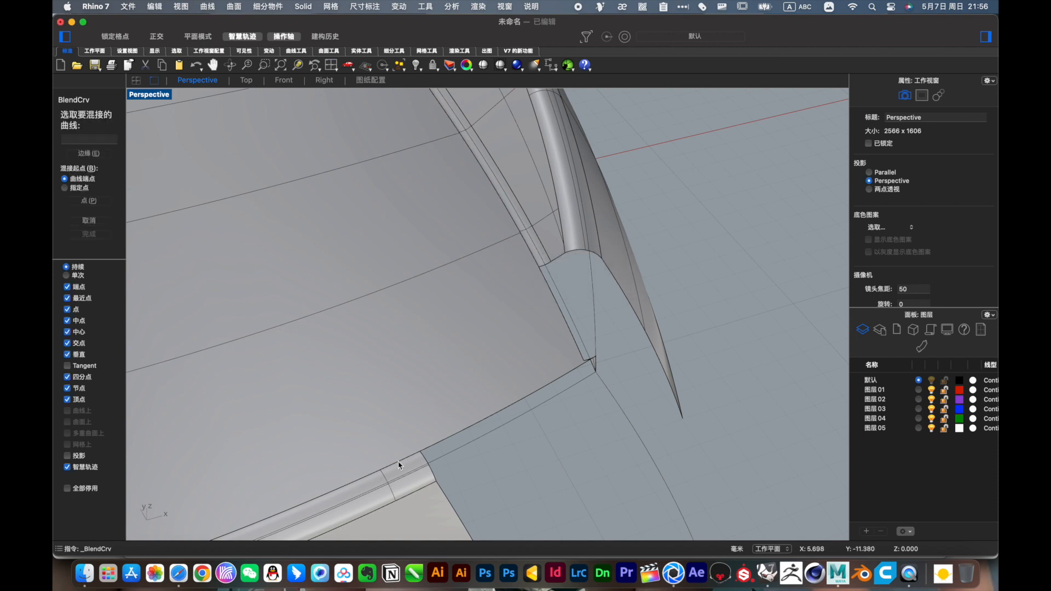
left_click(399, 465)
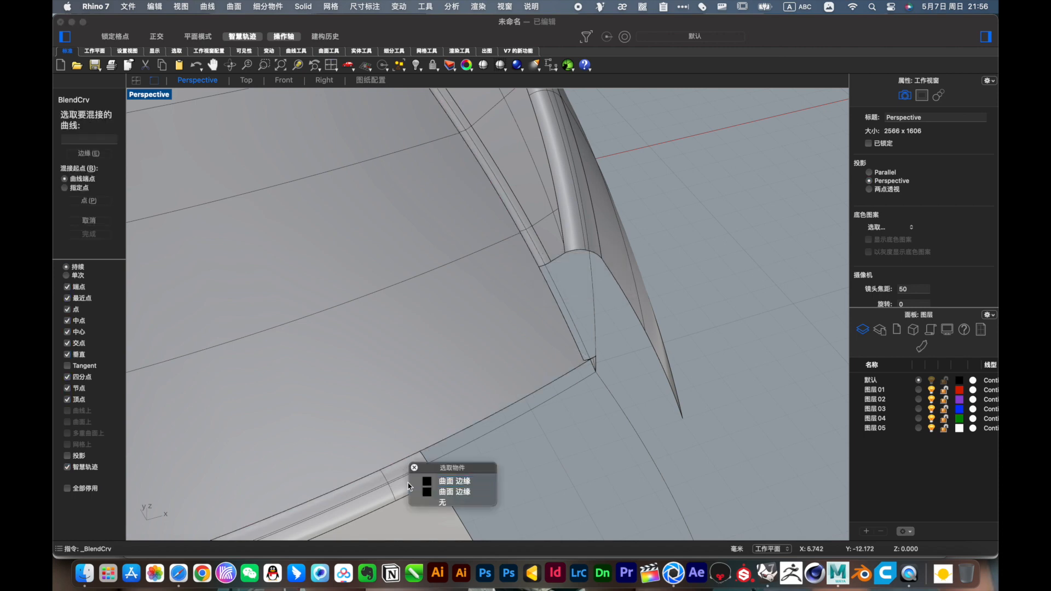
left_click(444, 484)
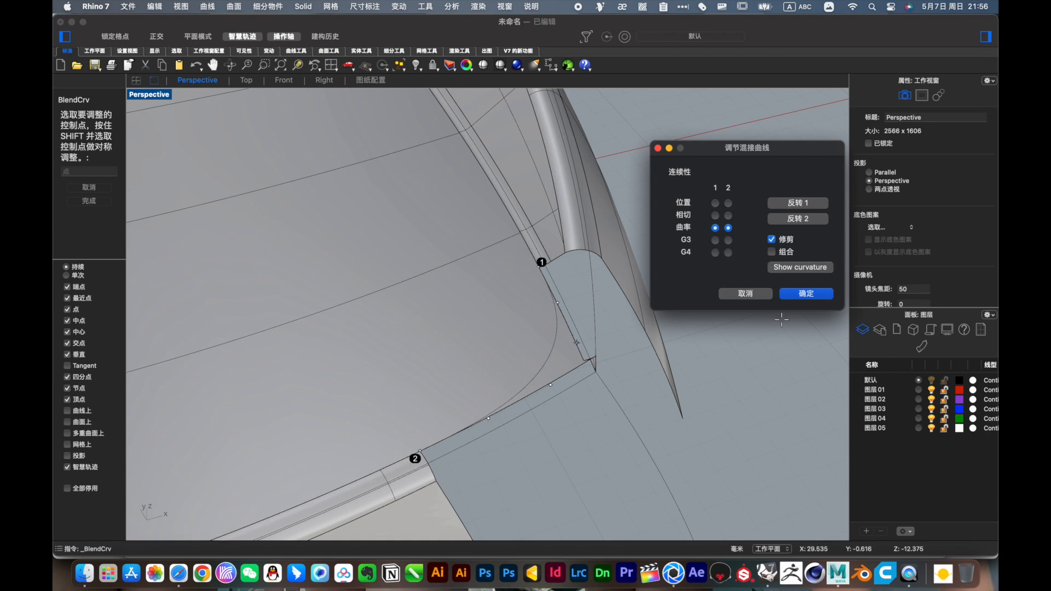
left_click(806, 295)
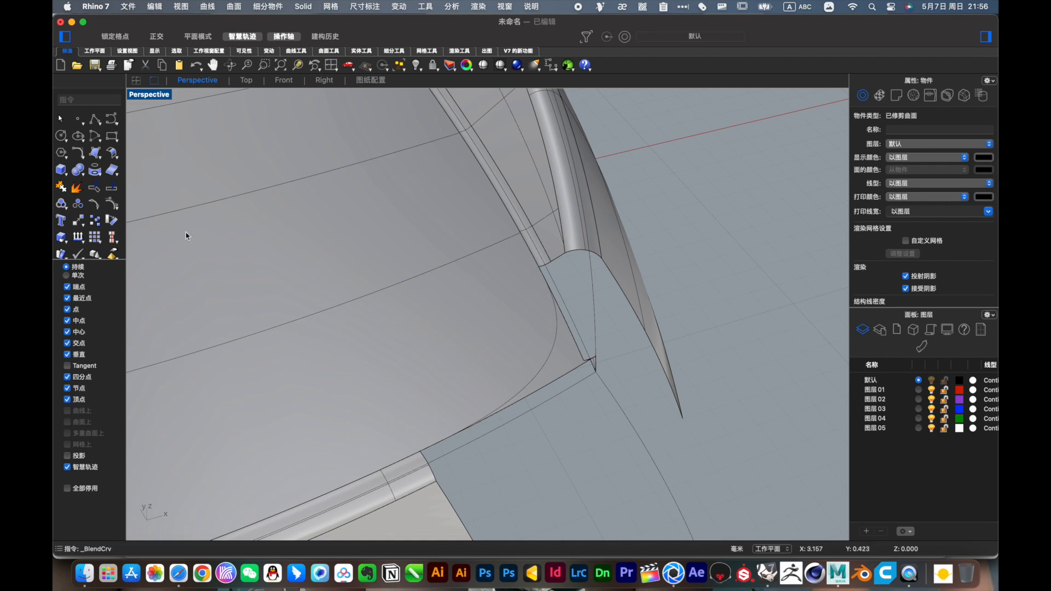
Trim off the top surface's sharp corner outside the blend curve and delete the small leftover fragments at the old corner.
left_click(99, 188)
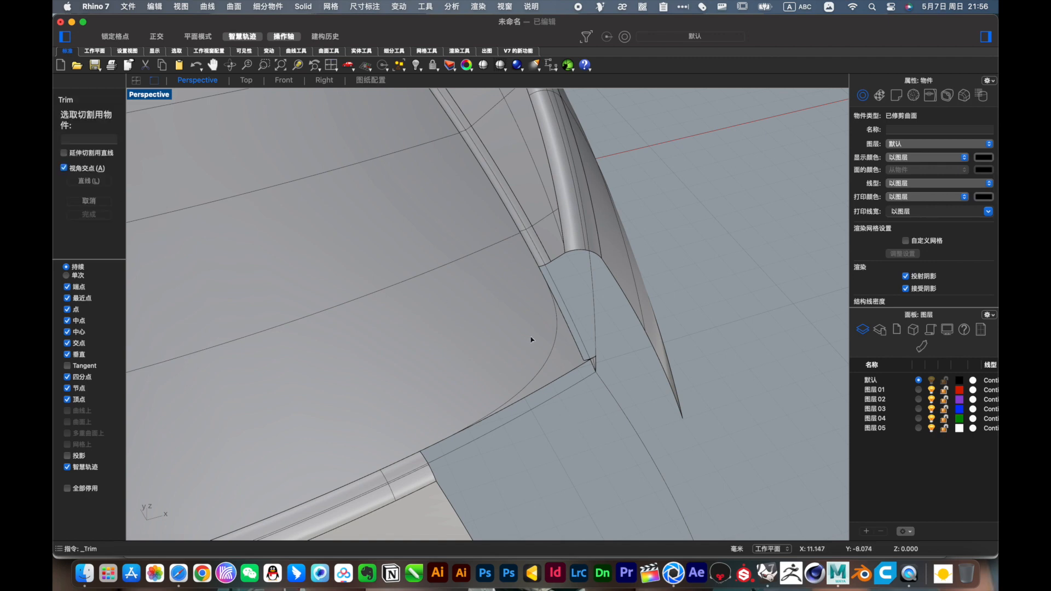
left_click(547, 346)
left_click(551, 353)
key("Return")
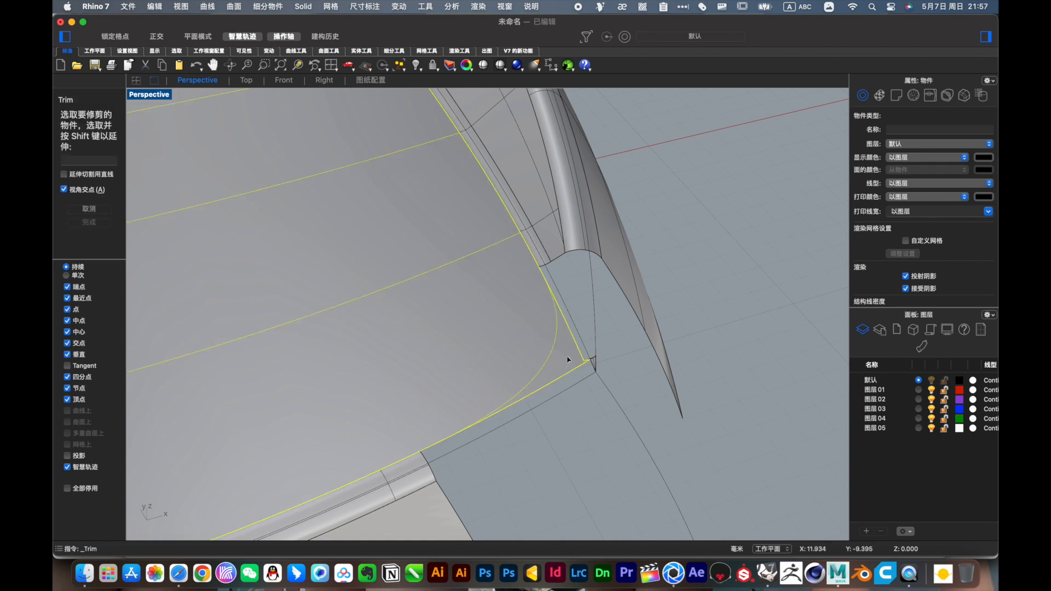
key("Return")
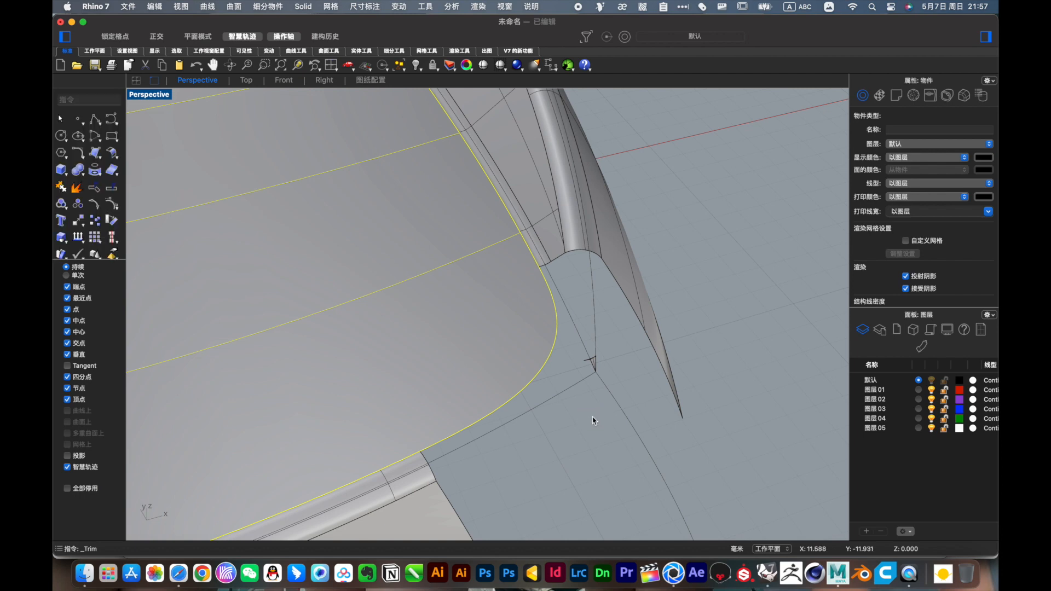
left_click(594, 361)
key("Delete")
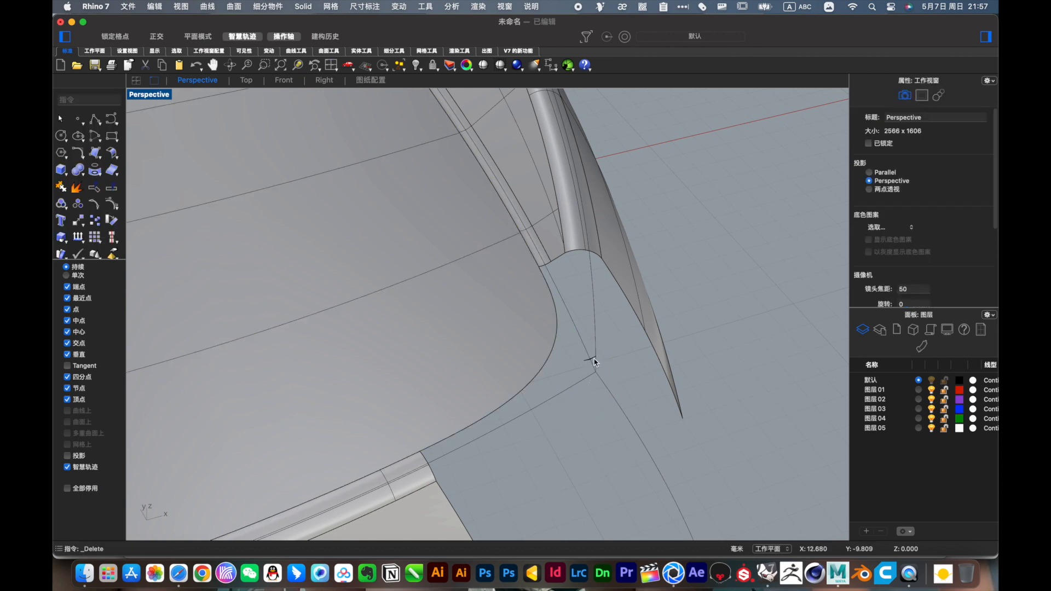
left_click(593, 360)
key("Delete")
Blend the cut edges of the front wall and outer side wall across the corner with curvature continuity and linked bulge values of 1.000.
scroll(614, 338, "down", 6)
right_click_drag(560, 362, 449, 357)
scroll(509, 345, "down", 3)
scroll(469, 356, "up", 5)
left_click(105, 155)
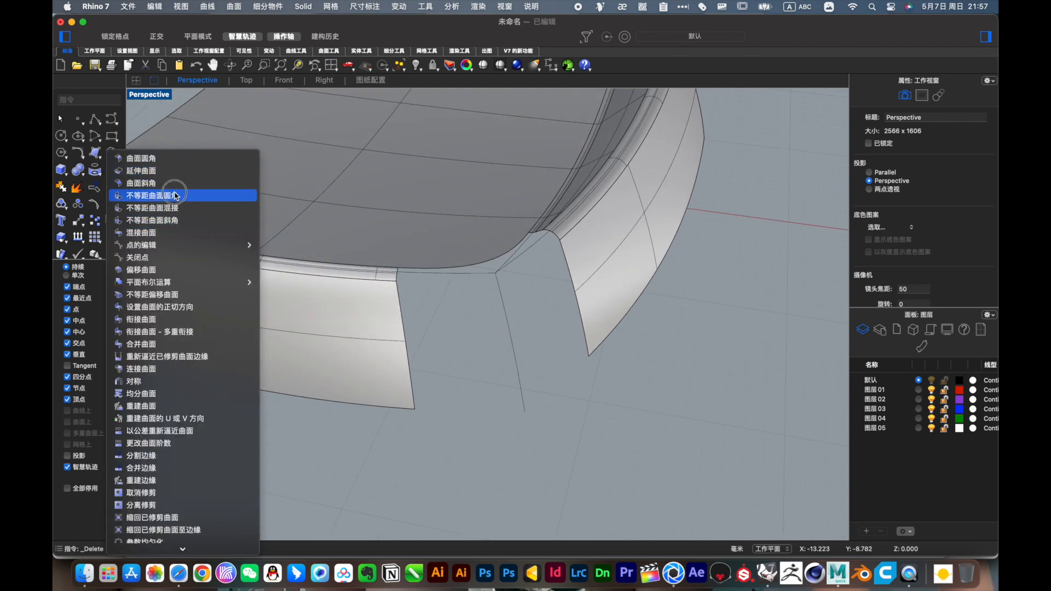
left_click(149, 233)
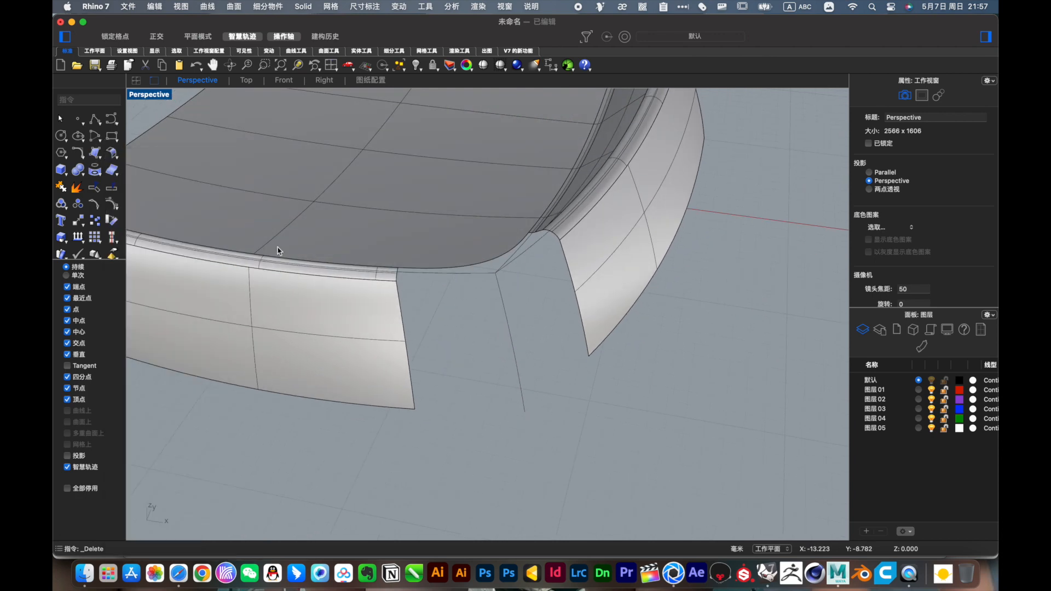
left_click(399, 300)
left_click(576, 280)
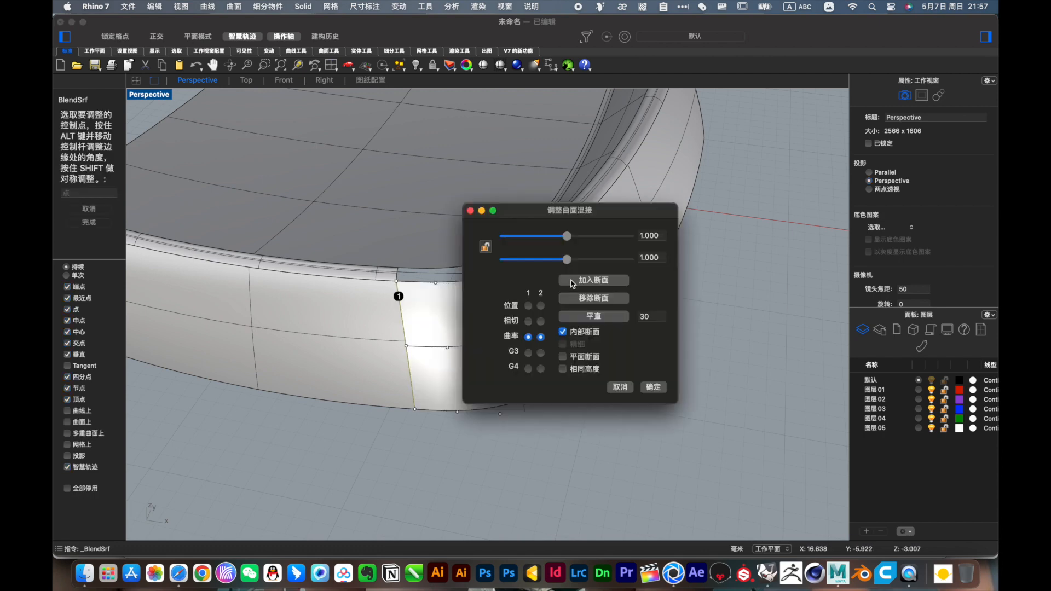
left_click_drag(566, 214, 729, 226)
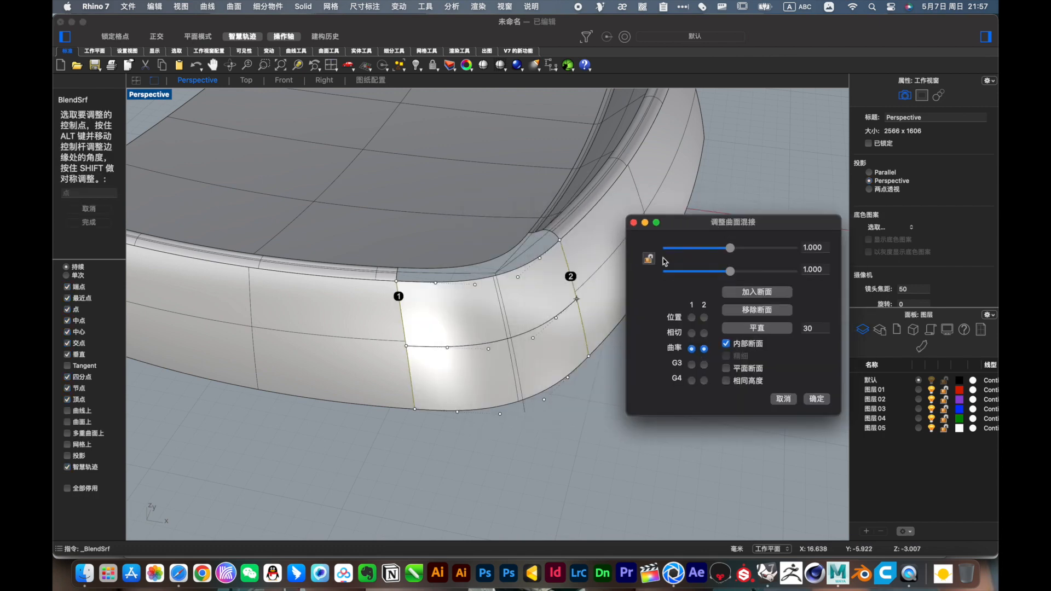
scroll(494, 314, "up", 4)
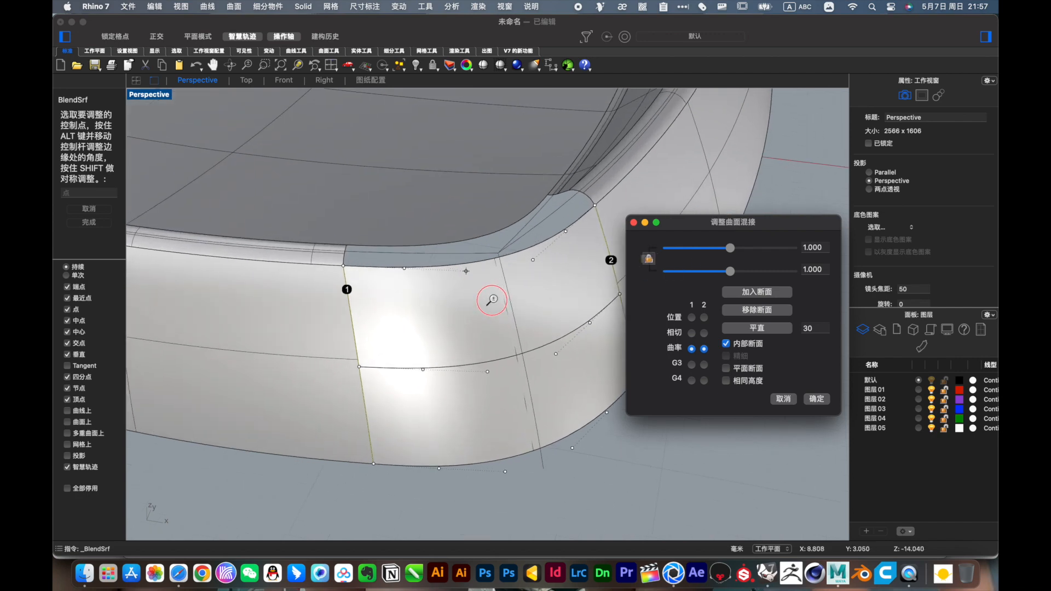
right_click_drag(490, 299, 506, 257)
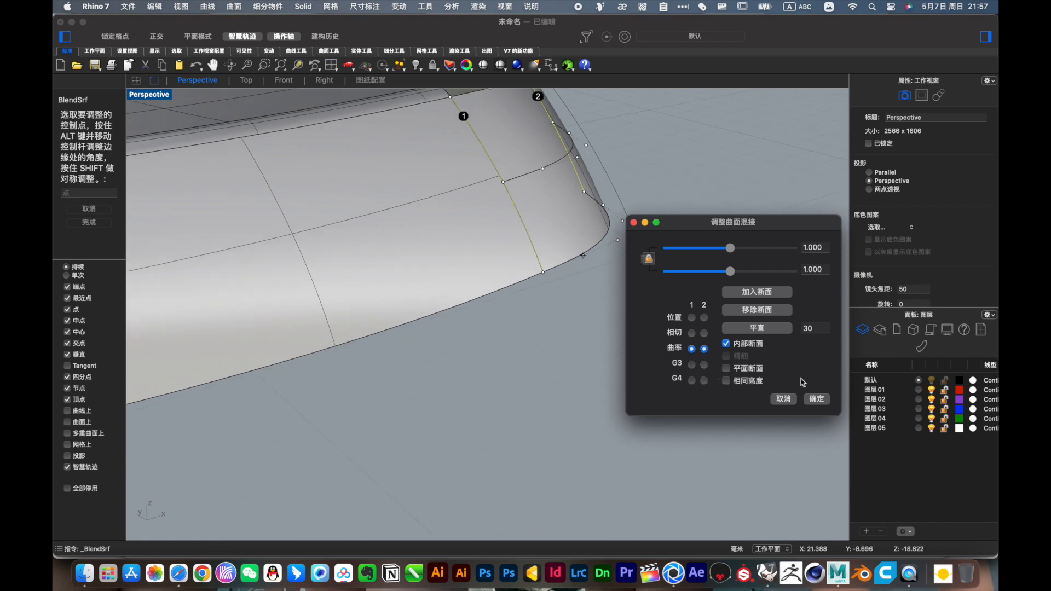
left_click(816, 400)
Create an adjustable blend curve across the corner gap between the outer edges of the narrow side and front fillets, with curvature continuity at both ends.
right_click_drag(678, 284, 631, 305)
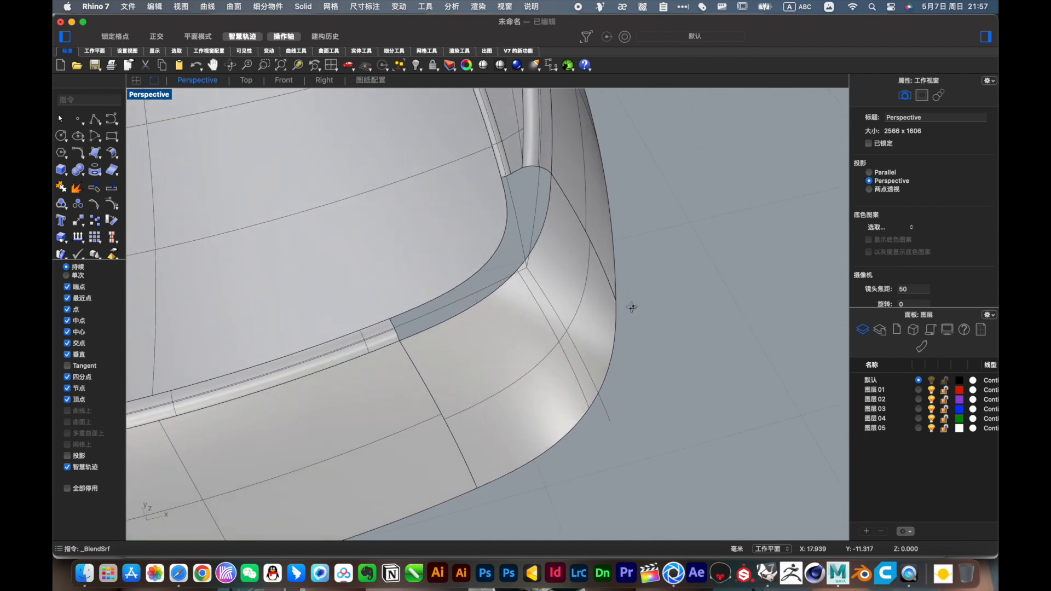
scroll(519, 202, "up", 3)
right_click_drag(519, 202, 554, 214)
right_click_drag(569, 266, 567, 272)
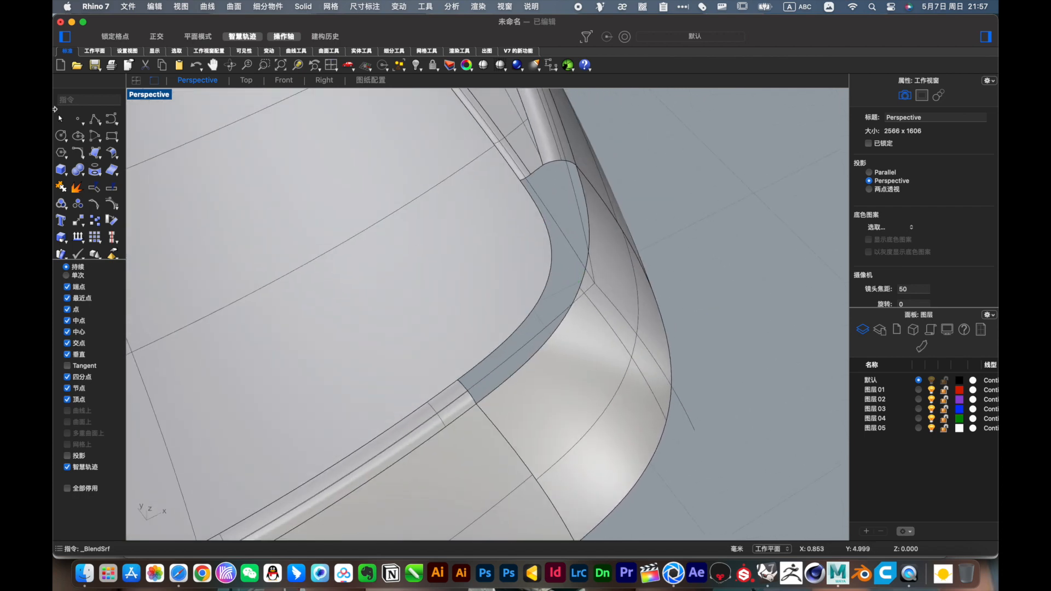
left_click(81, 154)
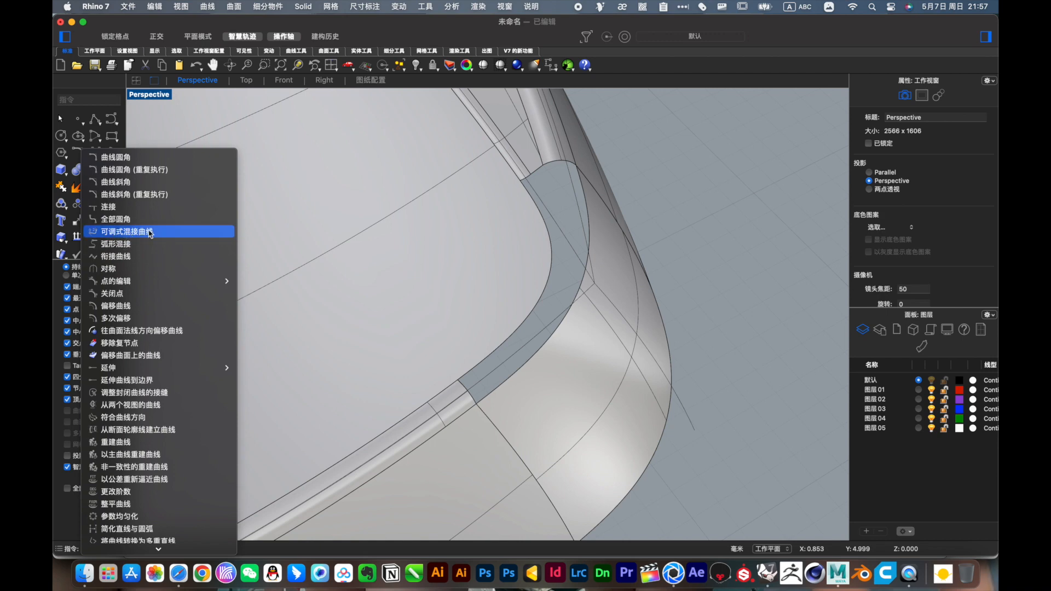
left_click(123, 248)
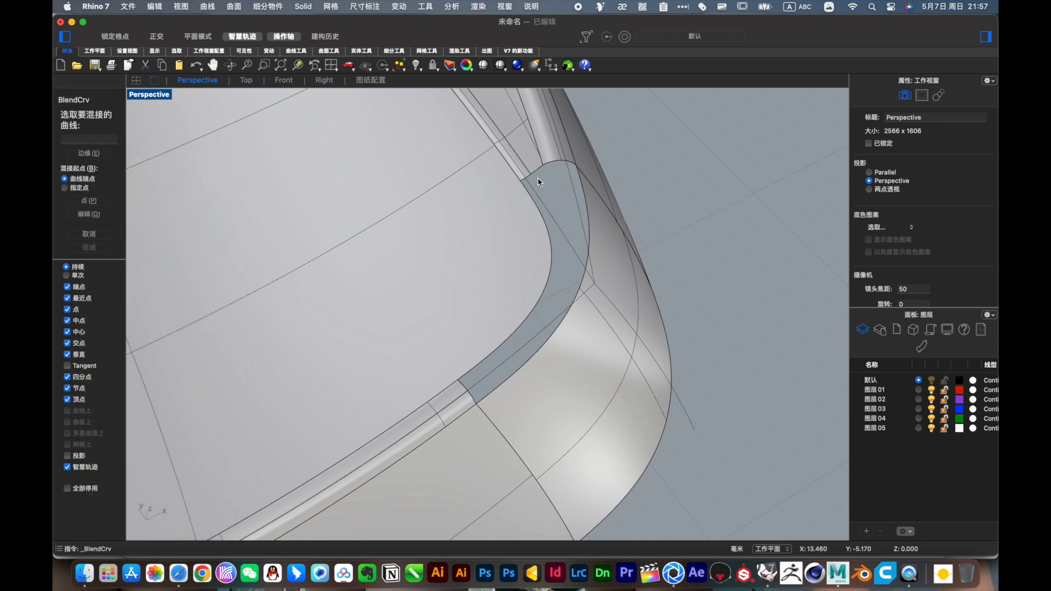
scroll(536, 178, "up", 2)
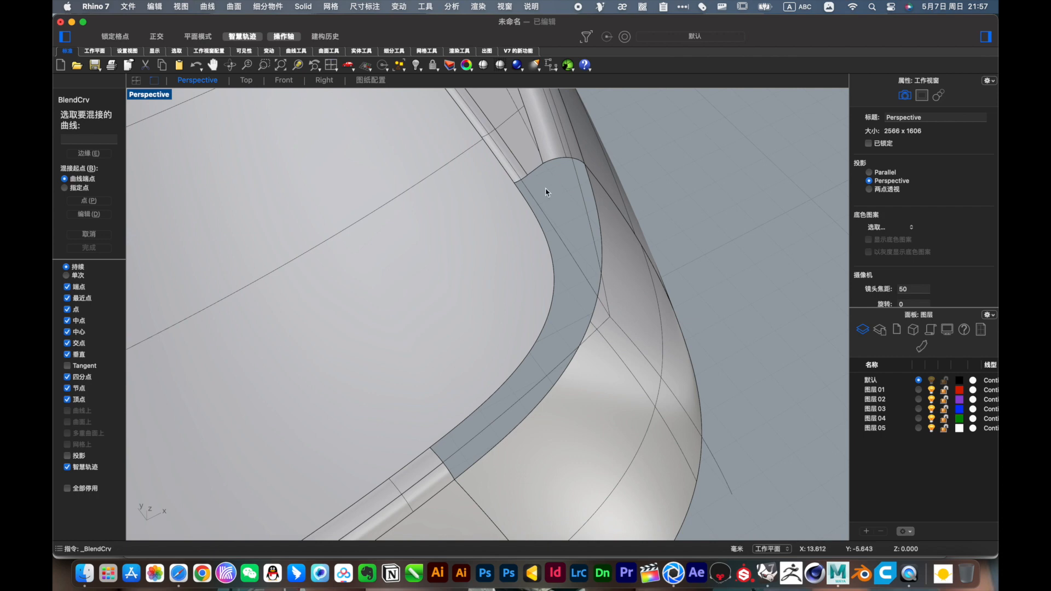
scroll(512, 189, "down", 3)
right_click_drag(511, 189, 513, 190)
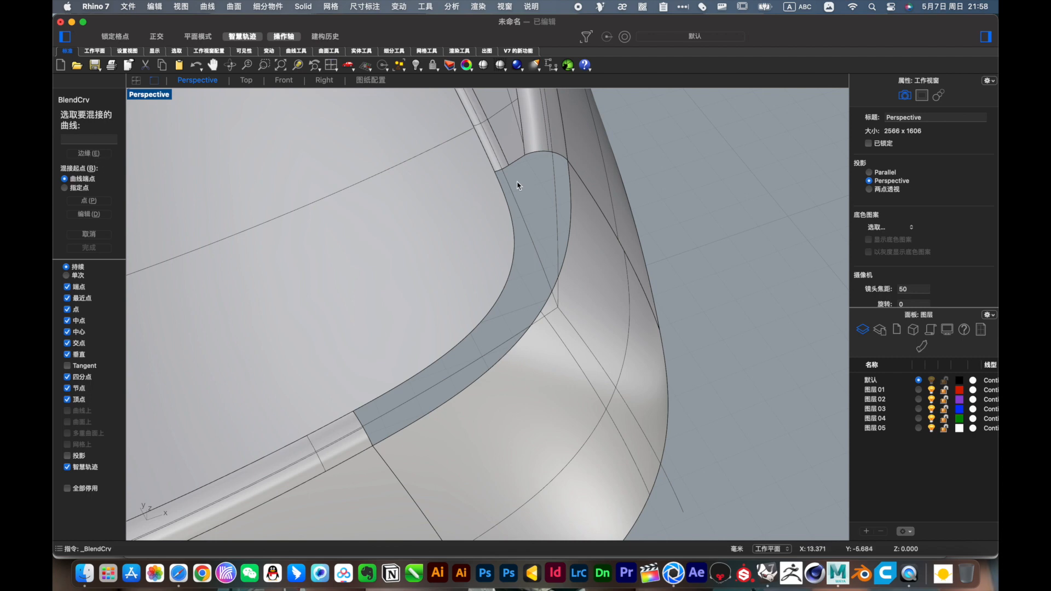
scroll(526, 164, "down", 4)
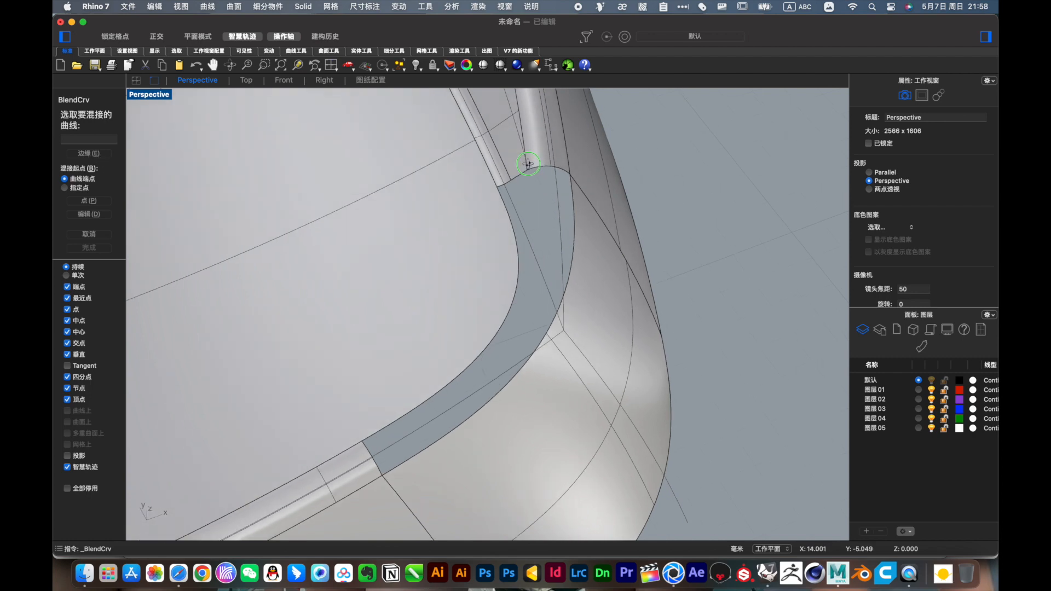
scroll(521, 162, "up", 2)
scroll(521, 162, "up", 2)
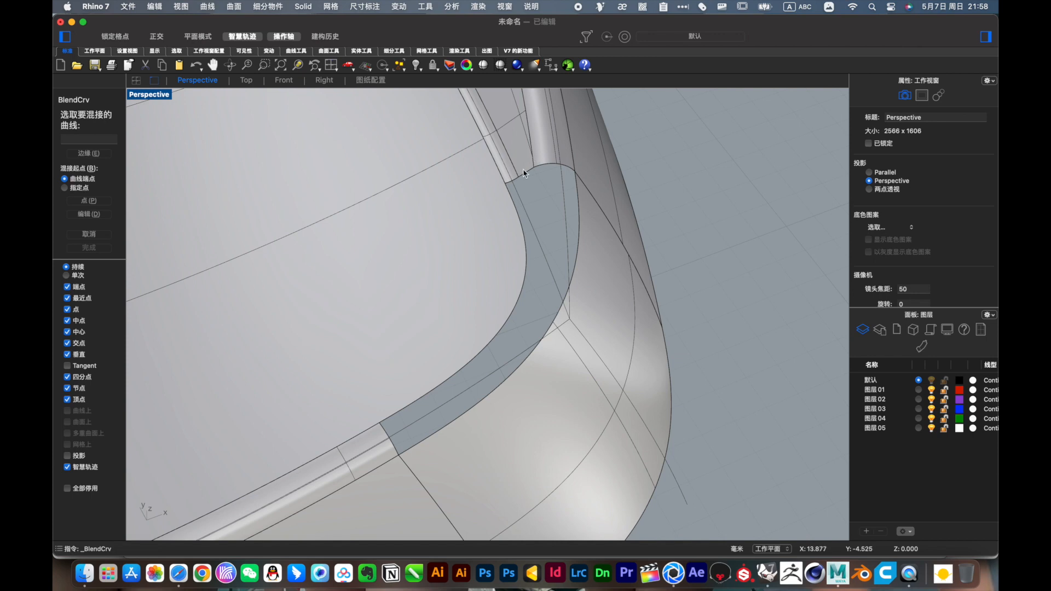
left_click(517, 174)
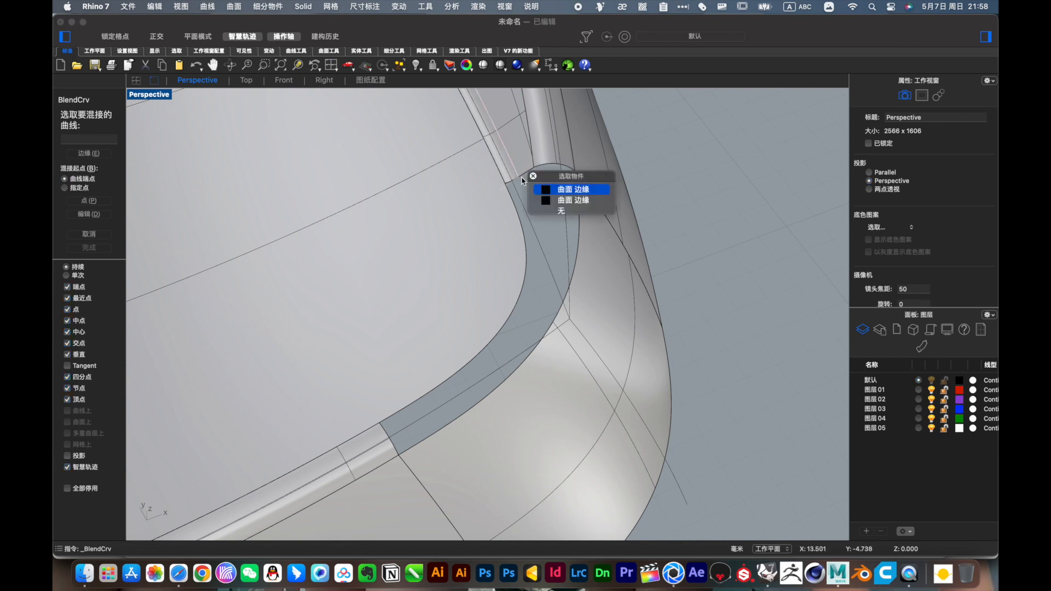
left_click(567, 190)
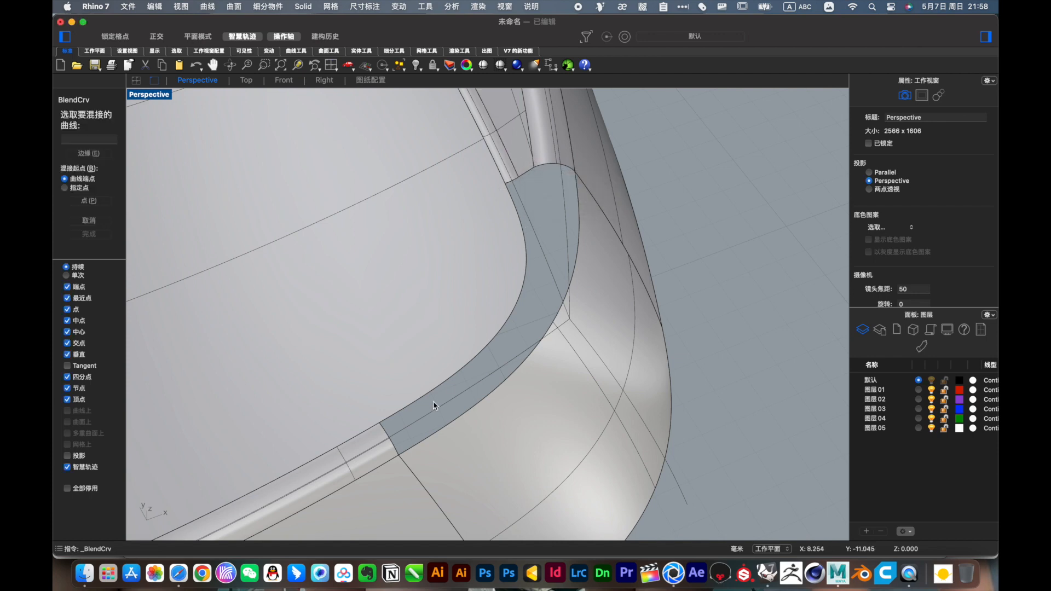
left_click(391, 464)
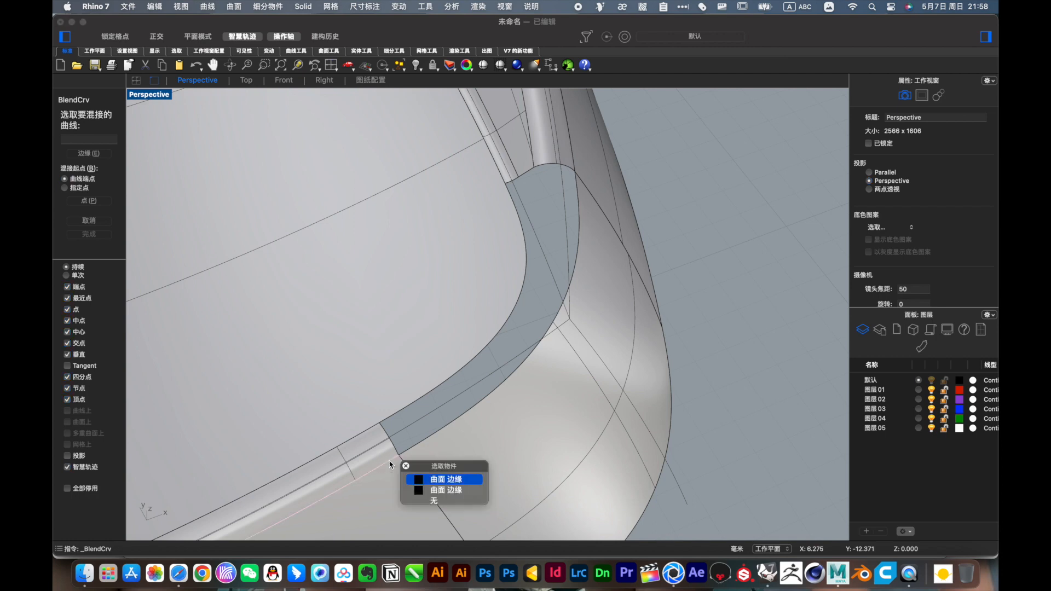
left_click(451, 480)
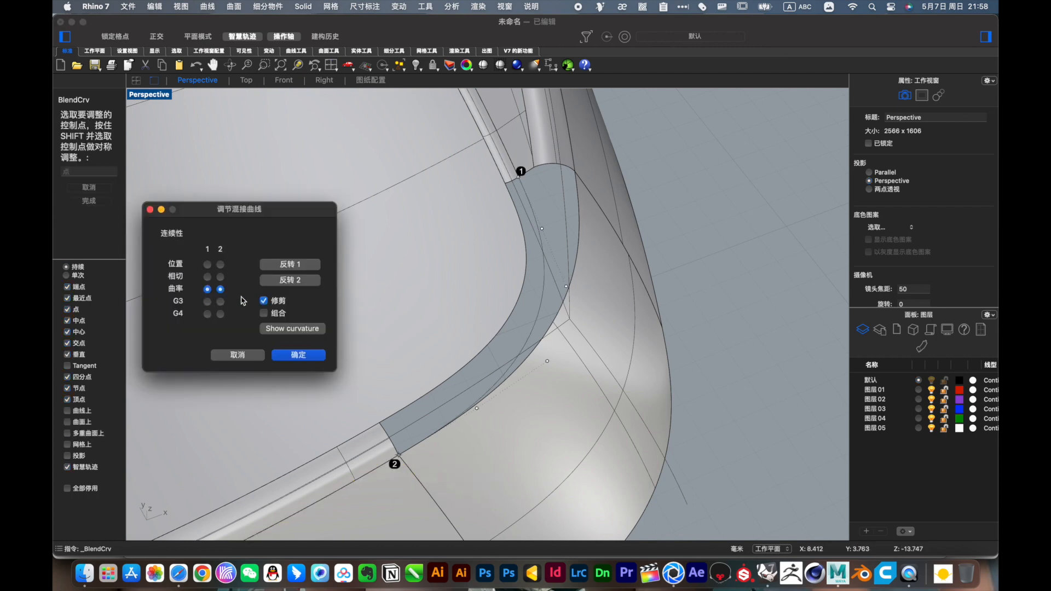
left_click(310, 355)
scroll(538, 252, "down", 3)
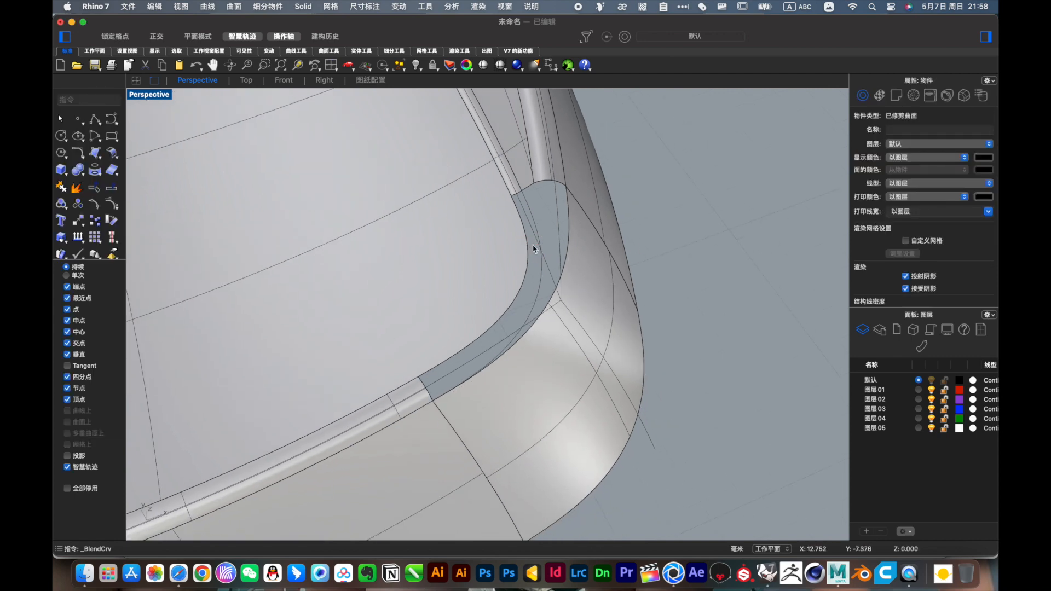
right_click_drag(535, 248, 497, 242)
scroll(498, 242, "up", 2)
scroll(494, 225, "up", 4)
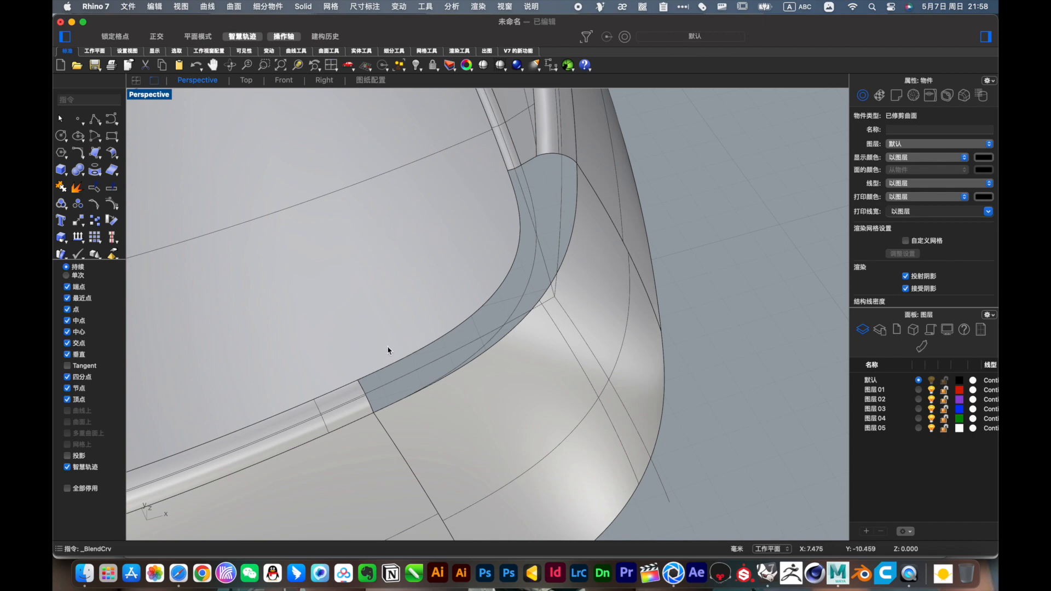
left_click(107, 156)
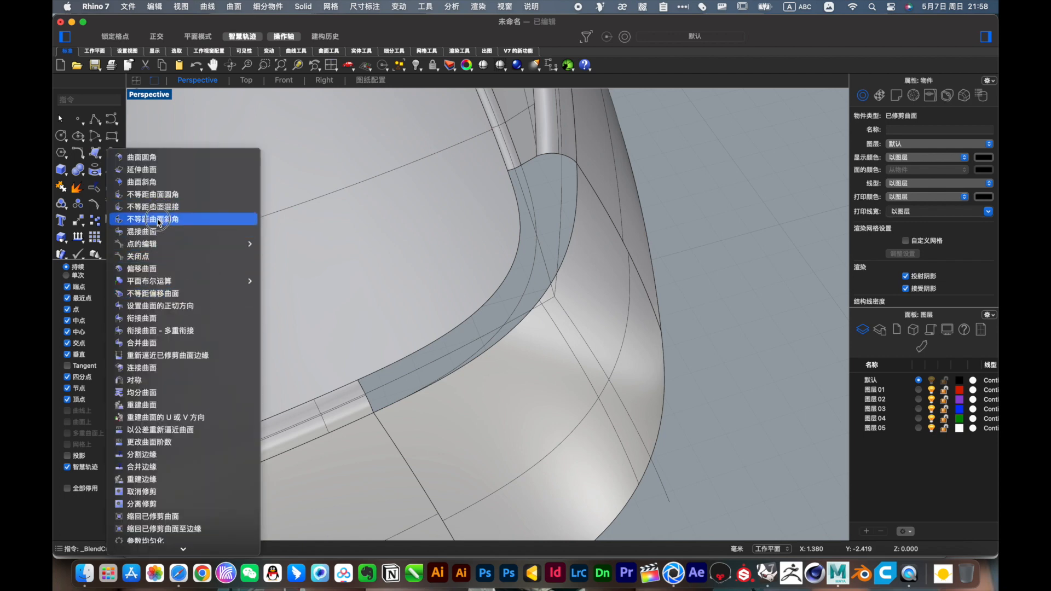
left_click(143, 231)
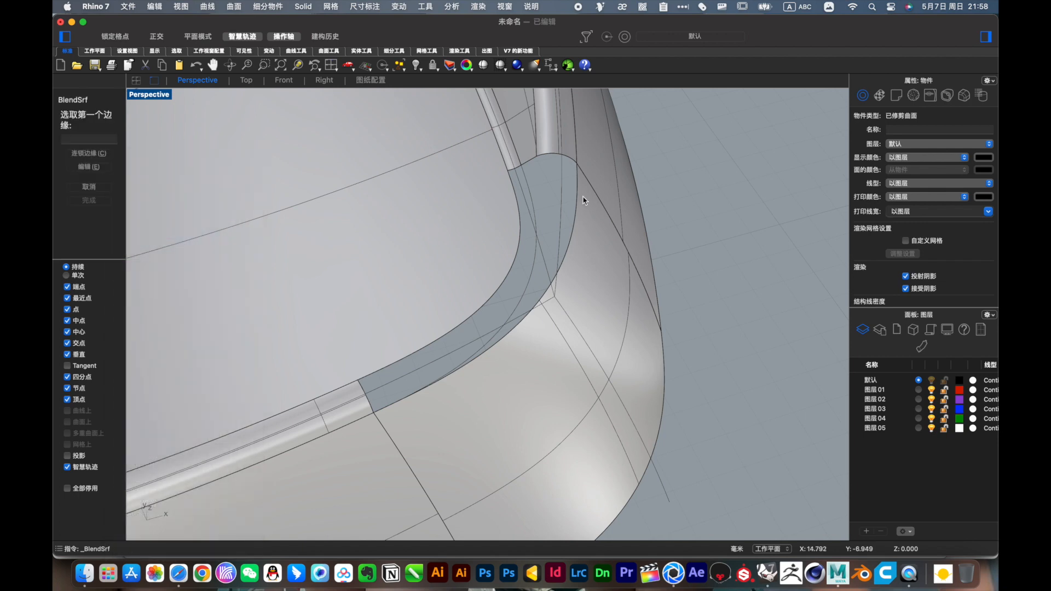
left_click(514, 172)
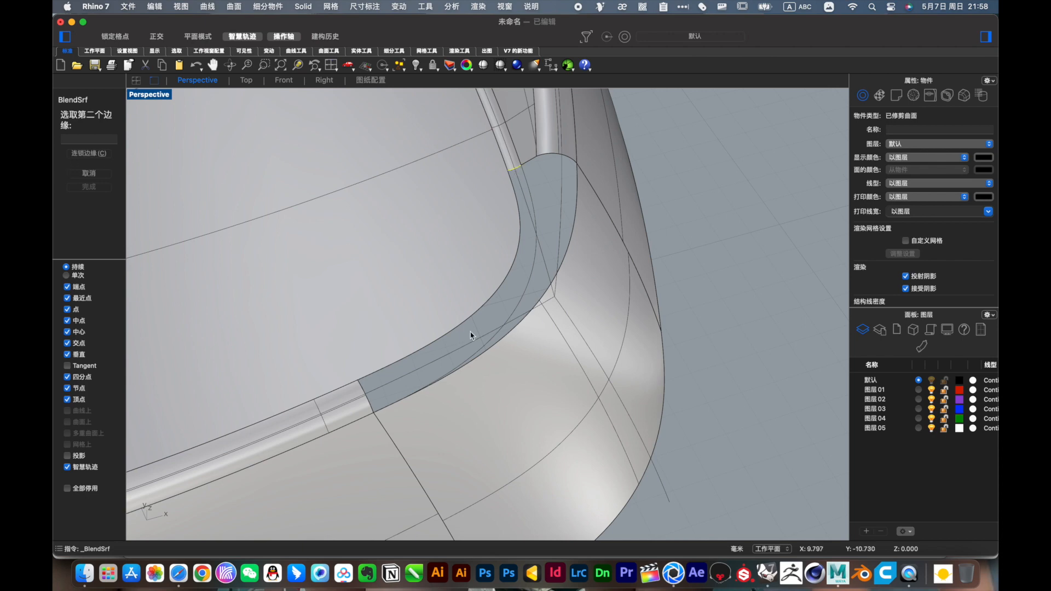
key("Escape")
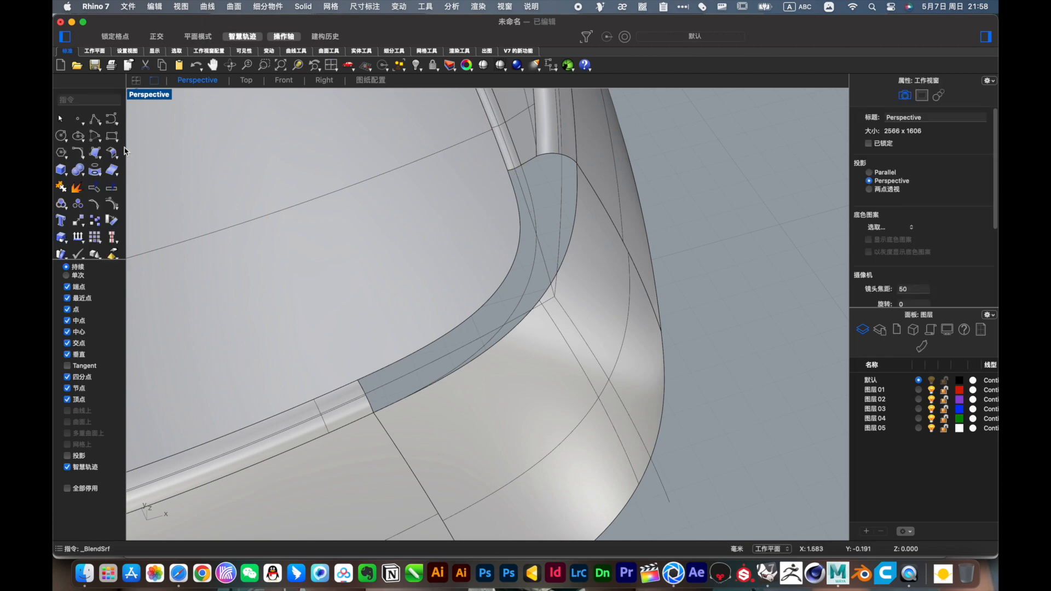
Sweep a narrow strip around the corner between the top surface's curved edge and the blend curve, using the fillet ends as sections and curvature continuity.
left_click(96, 154)
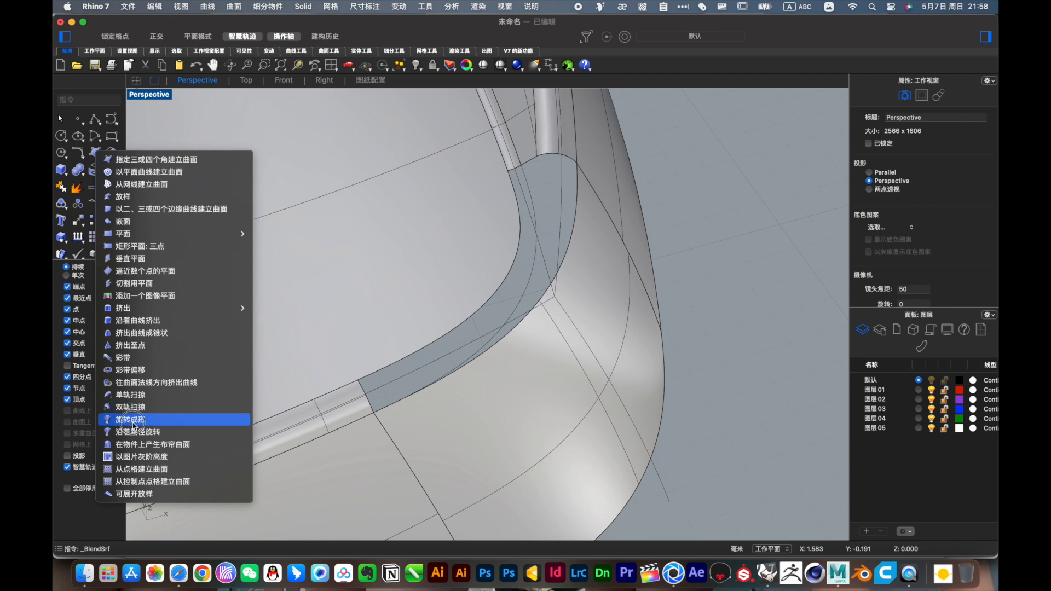
left_click(129, 408)
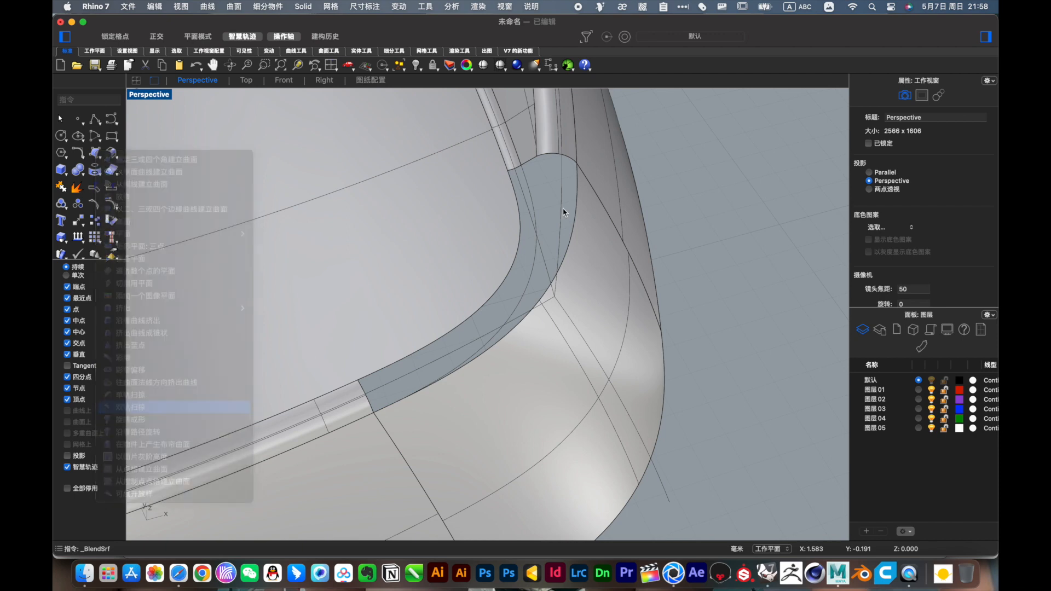
left_click(519, 181)
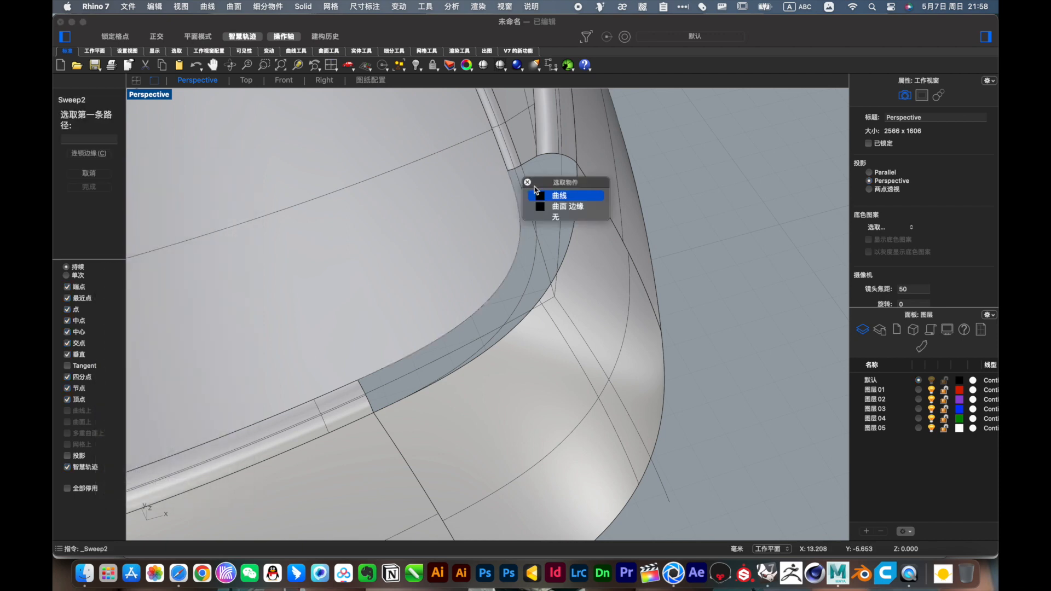
left_click(554, 196)
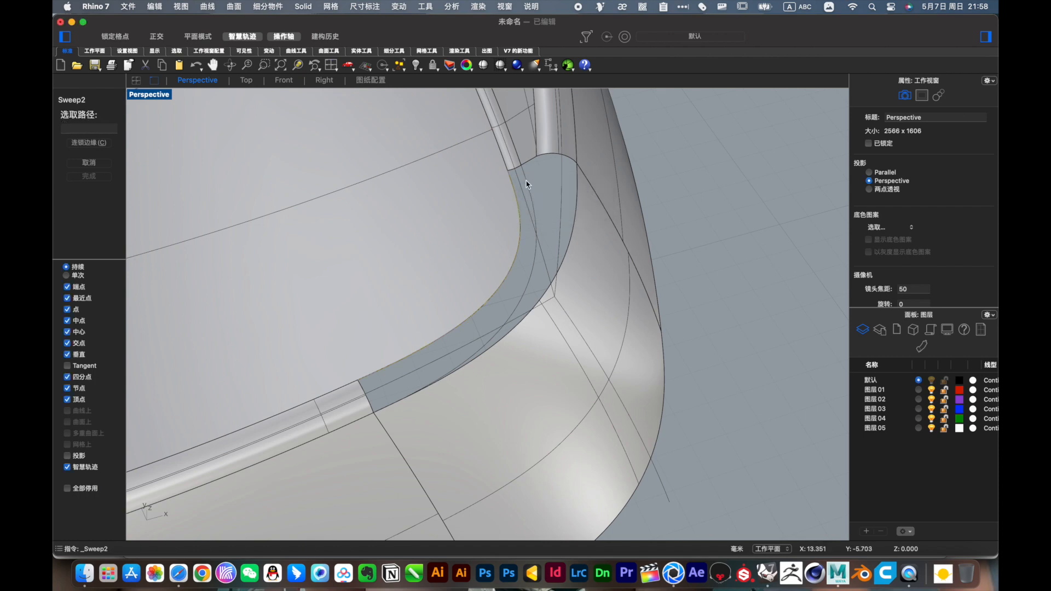
left_click(512, 173)
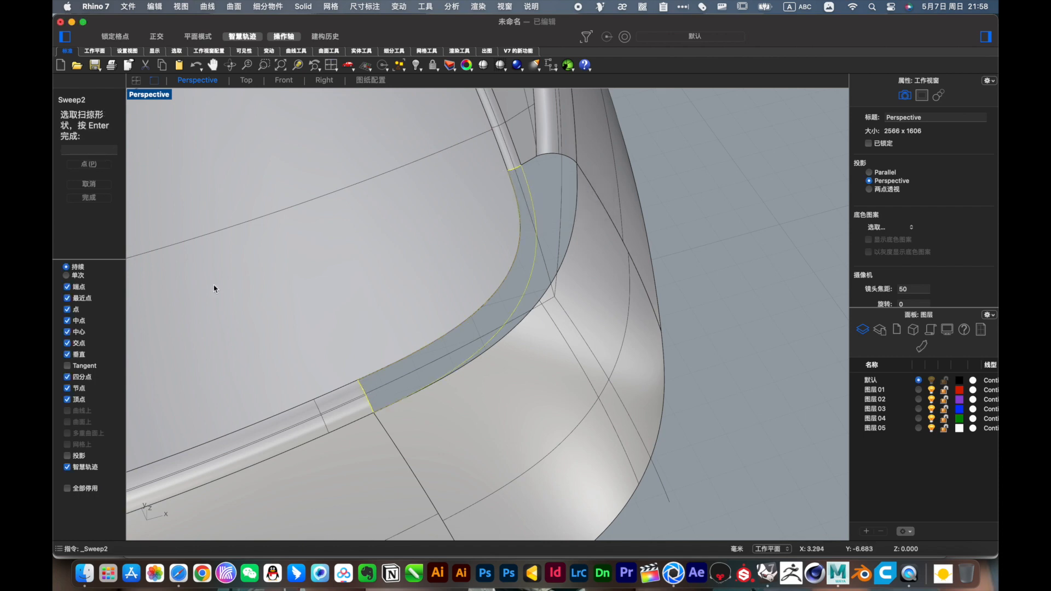
key("Return")
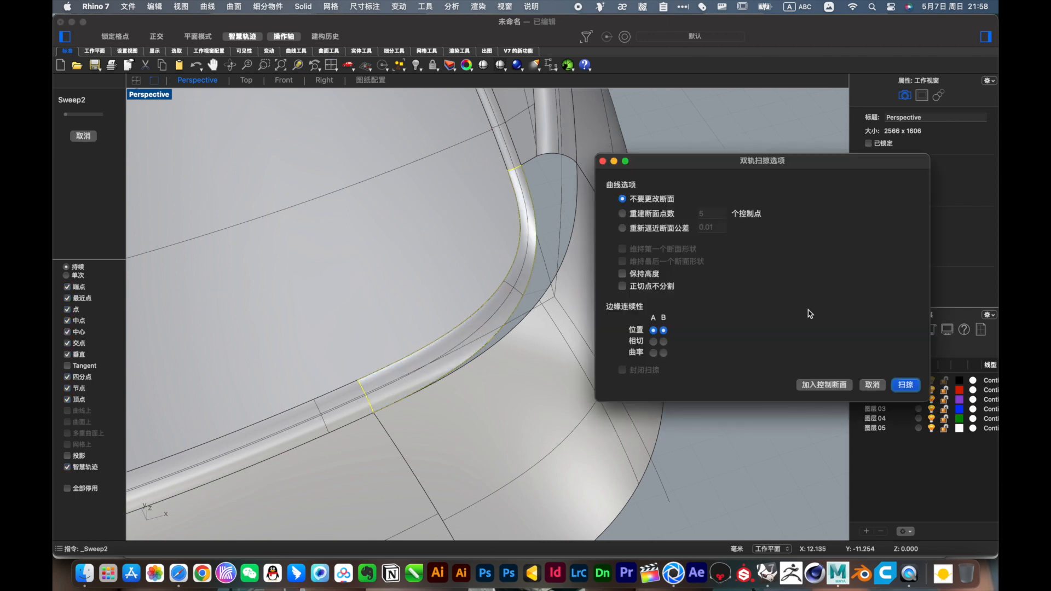
left_click(663, 352)
left_click(653, 353)
left_click(870, 384)
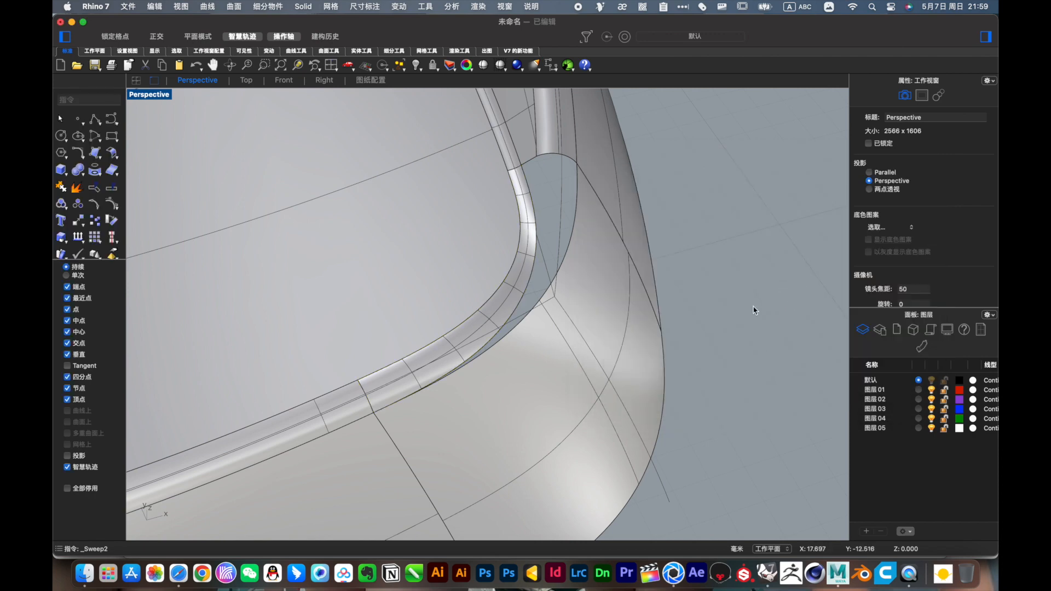
right_click_drag(753, 307, 716, 230)
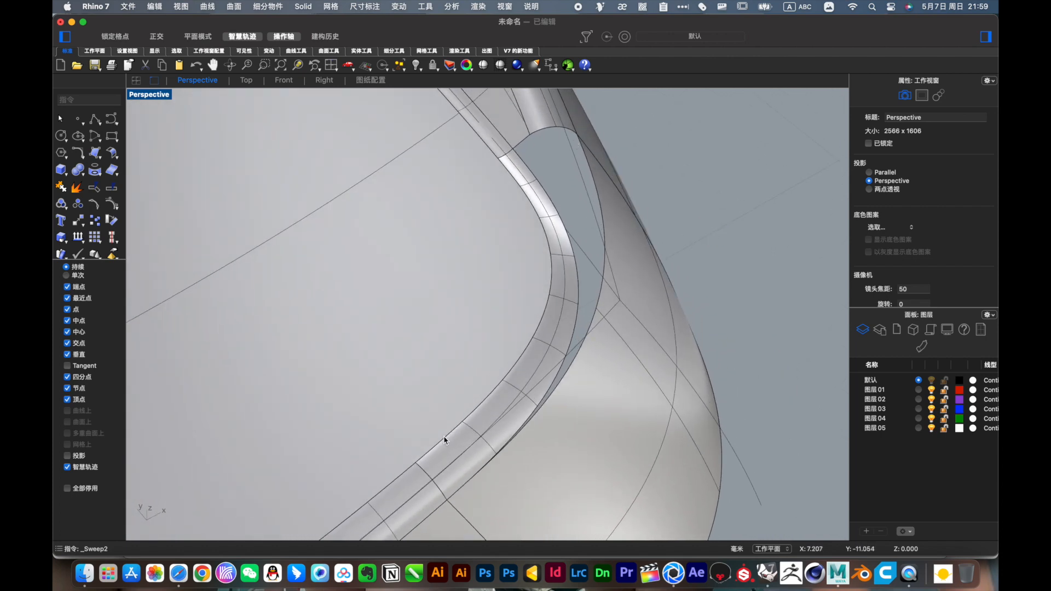
mouse_move(552, 389)
right_mouse_down()
mouse_move(539, 399)
mouse_move(537, 389)
right_mouse_up()
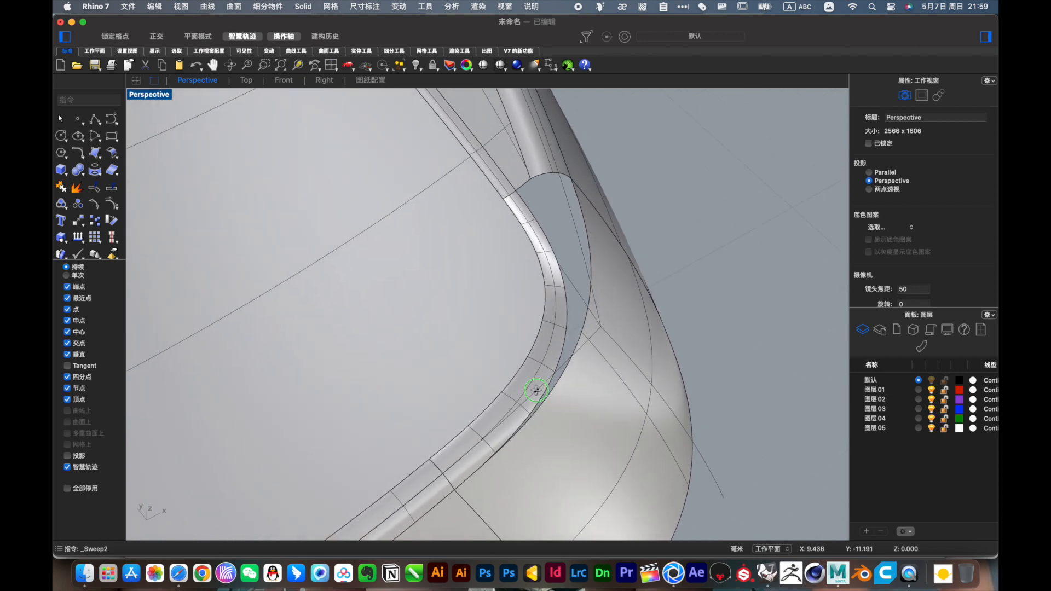
right_click_drag(544, 248, 567, 215)
scroll(568, 215, "up", 2)
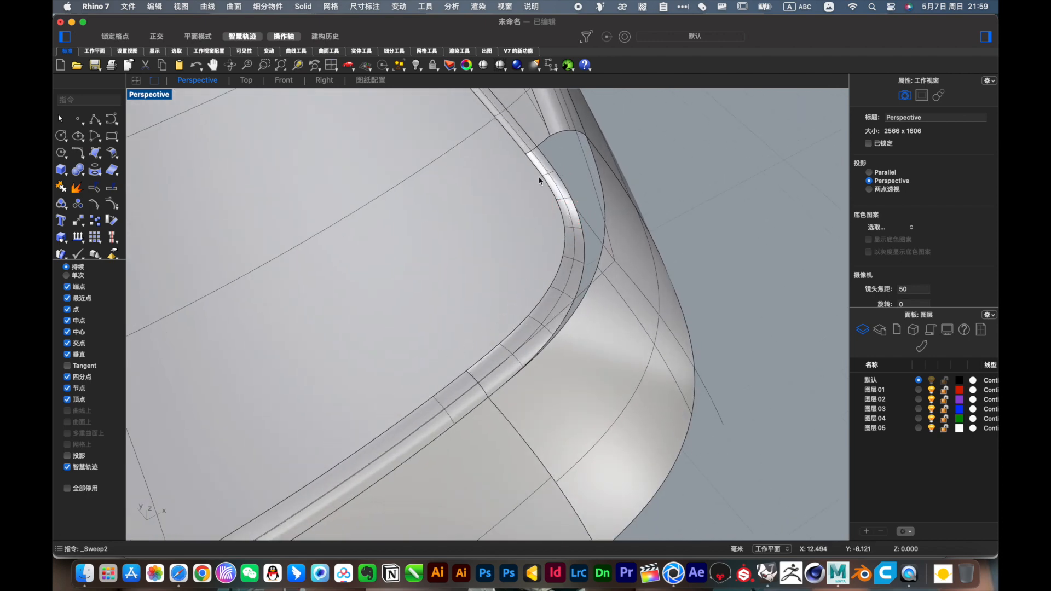
right_click_drag(572, 187, 513, 186)
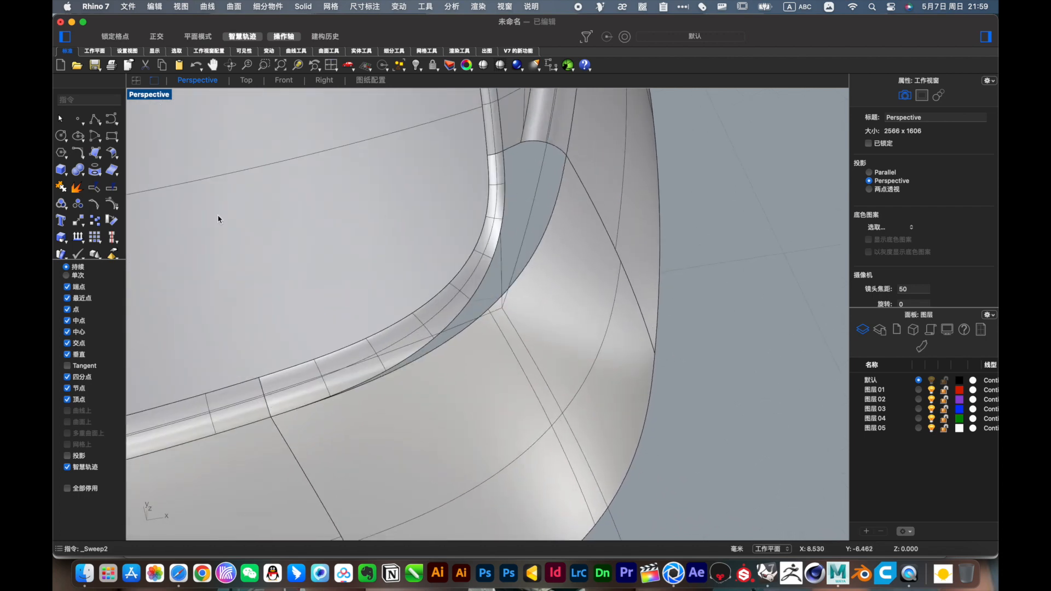
left_click(98, 155)
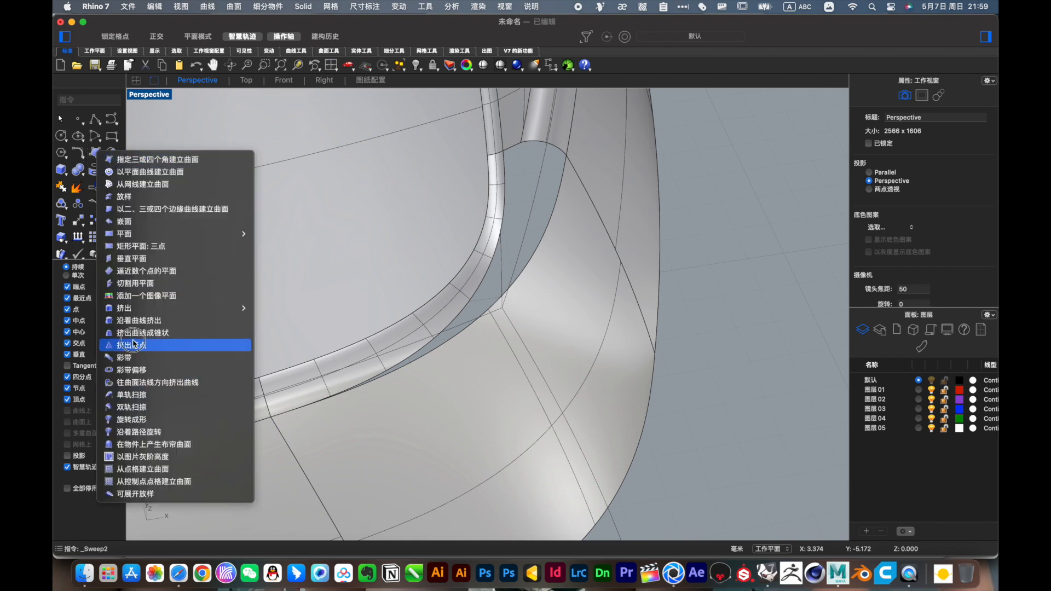
left_click(132, 407)
left_click(93, 154)
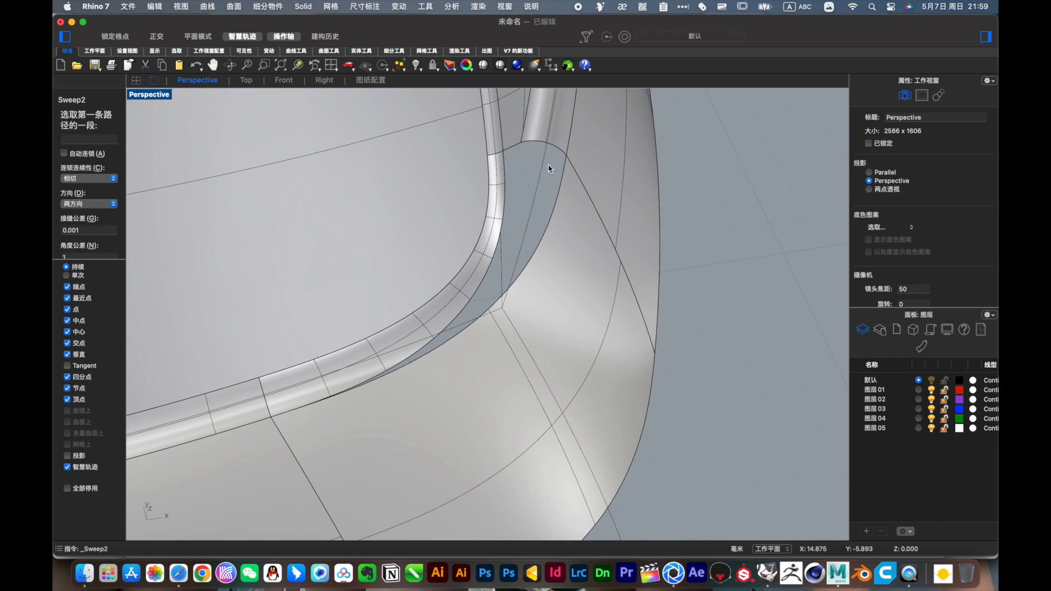
left_click(532, 143)
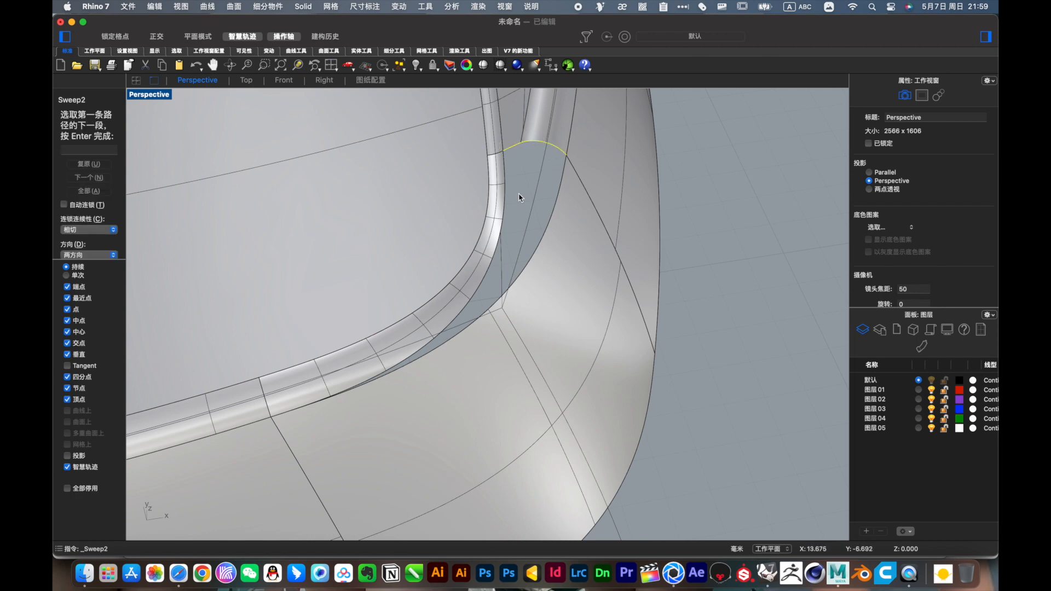
right_click_drag(522, 195, 537, 196)
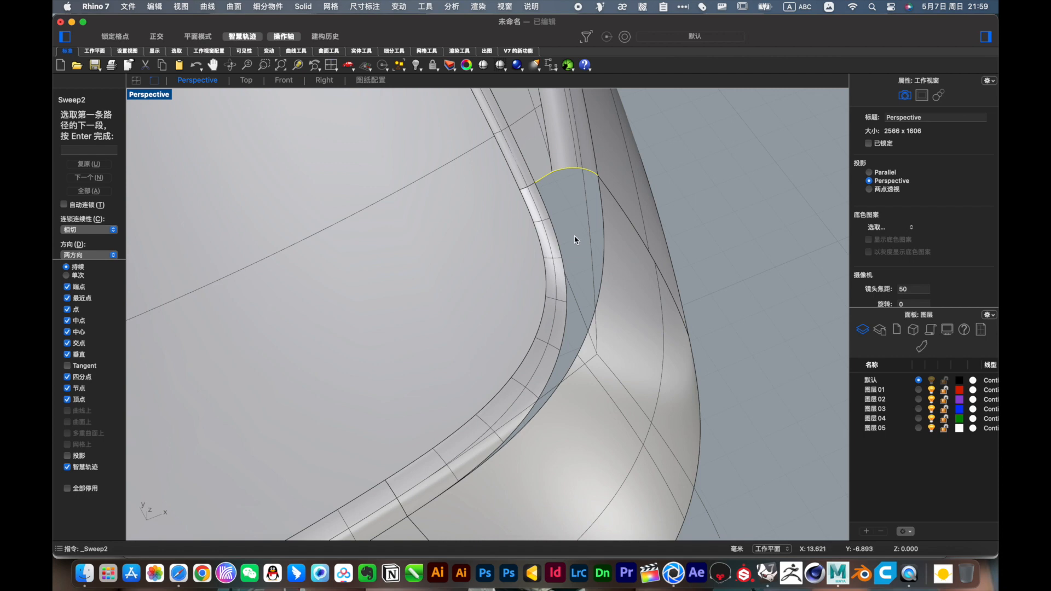
key("Return")
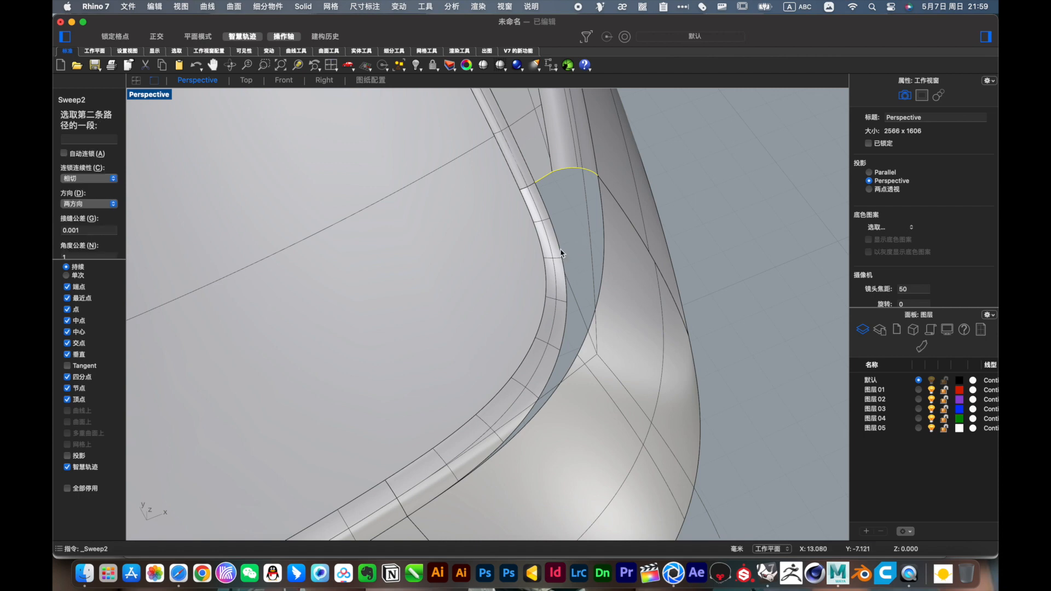
left_click(584, 254)
left_click(607, 270)
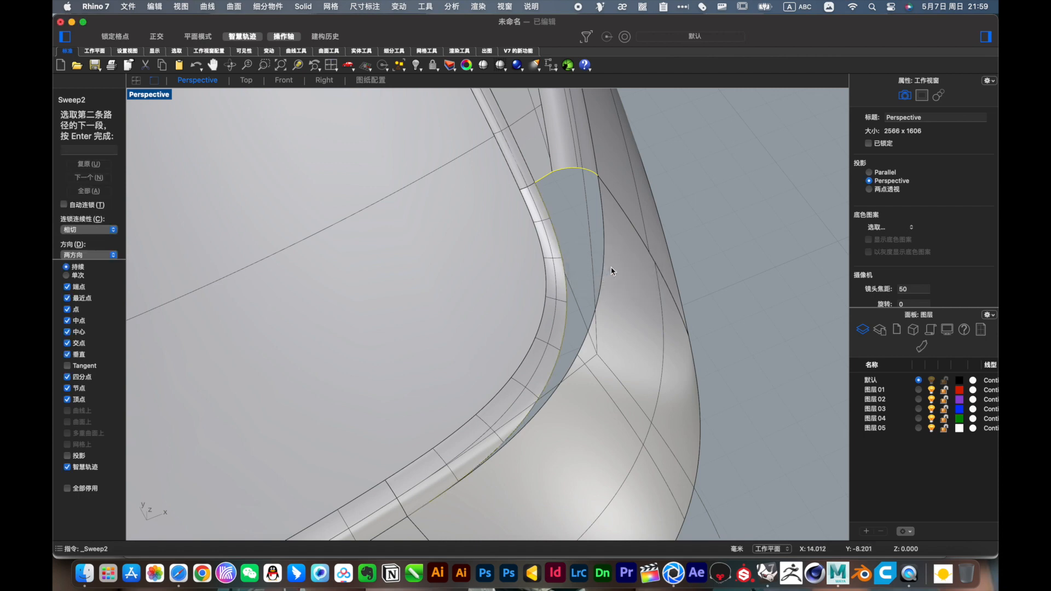
left_click(606, 257)
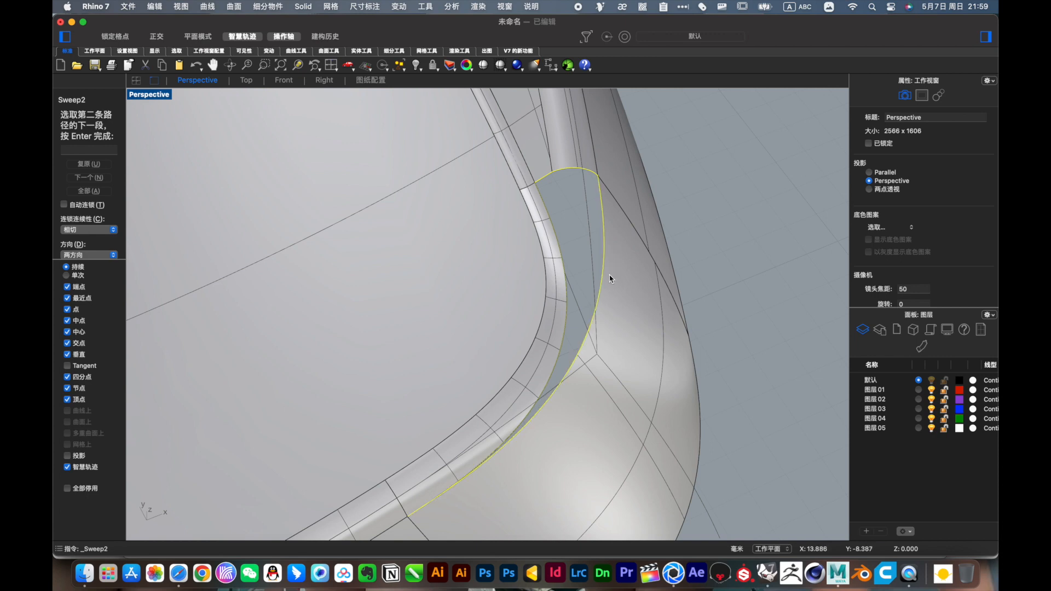
key("Return")
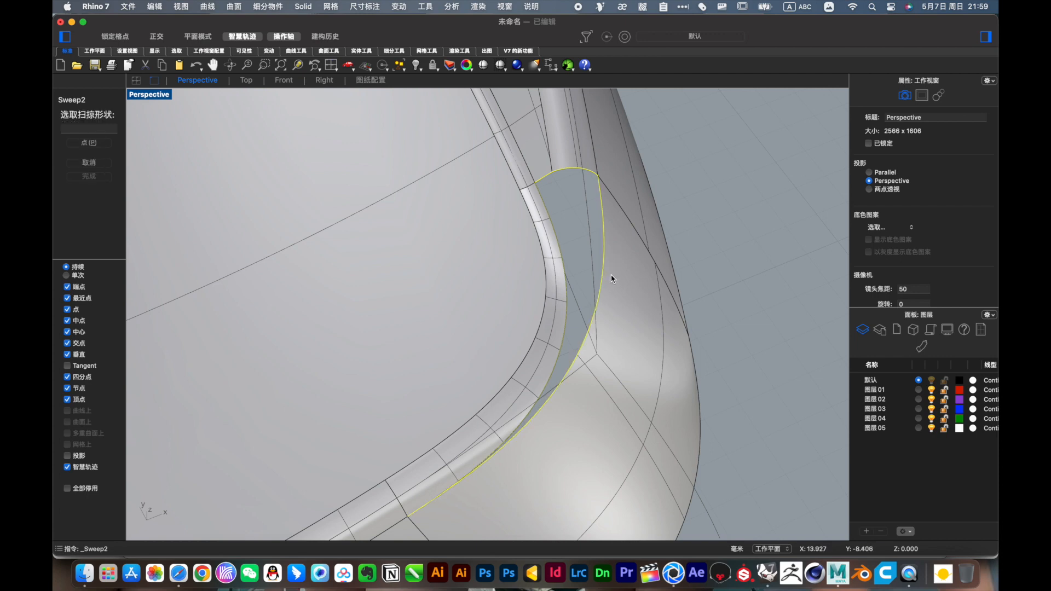
left_click(562, 258)
key("Return")
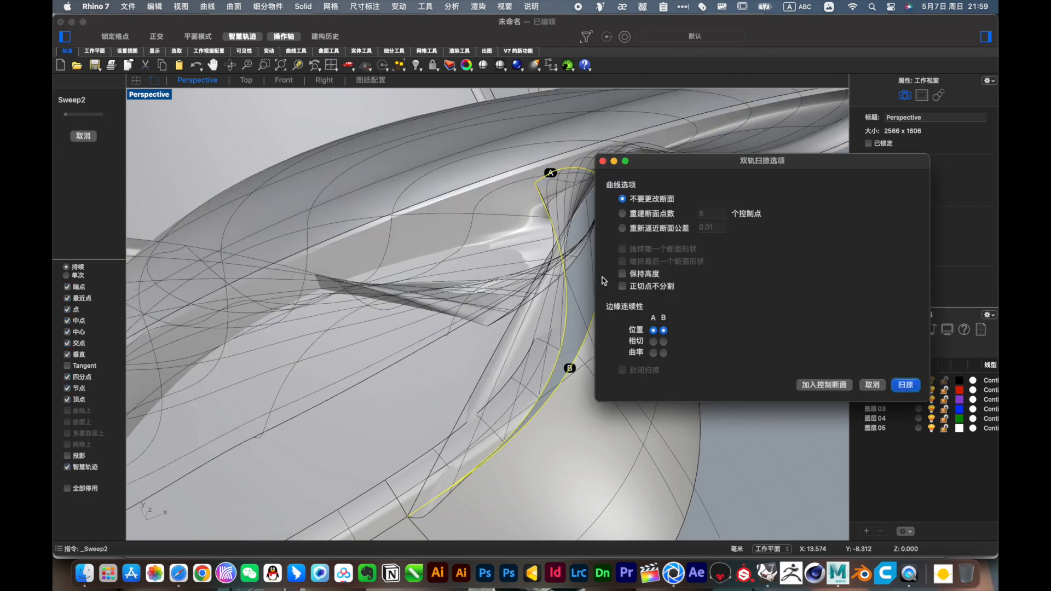
left_click(870, 385)
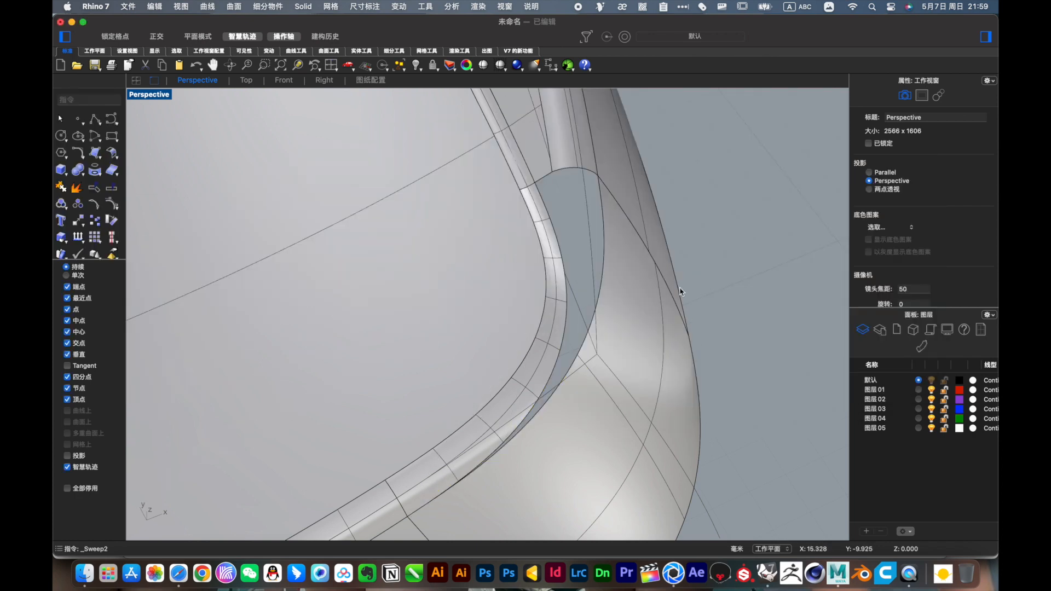
key("Return")
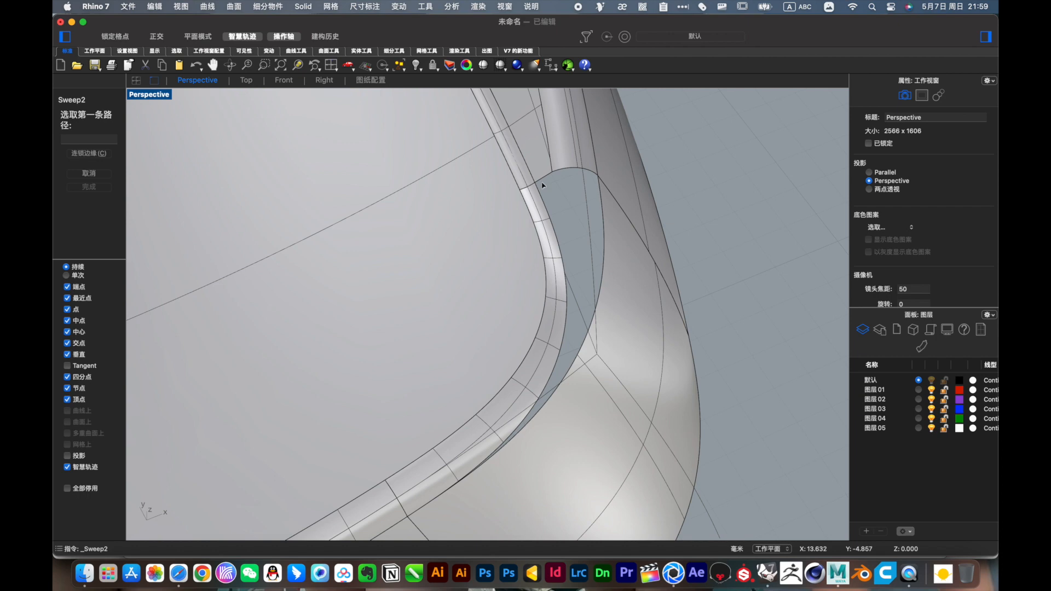
left_click(545, 214)
left_click(597, 229)
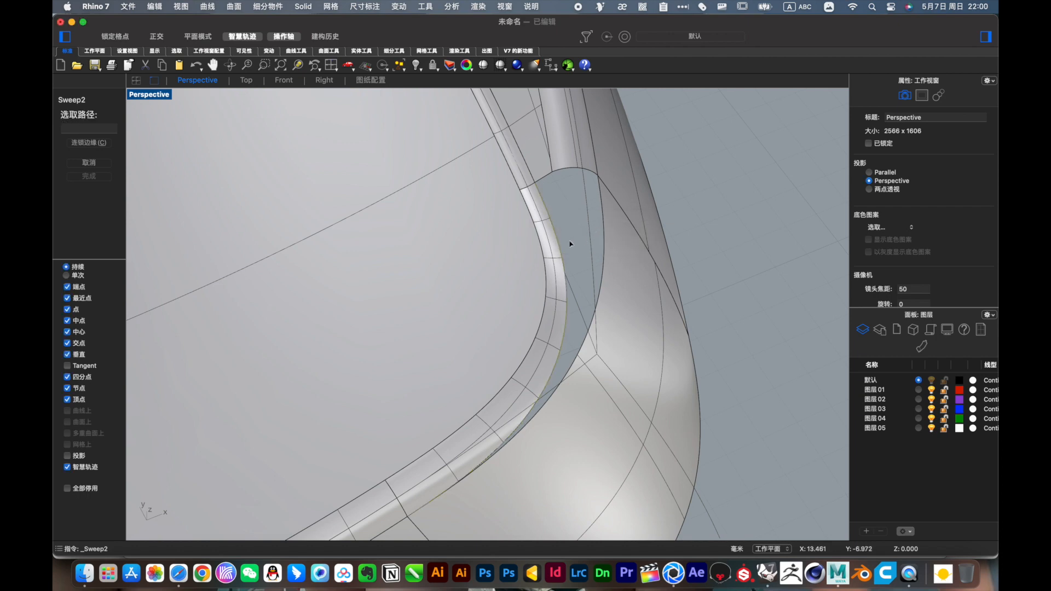
key("Escape")
Try a two-rail sweep between the new strip's outer edge and the corner blend's edge, using the fillet end as section and curvature continuity on both rails.
key("Return")
left_click(552, 220)
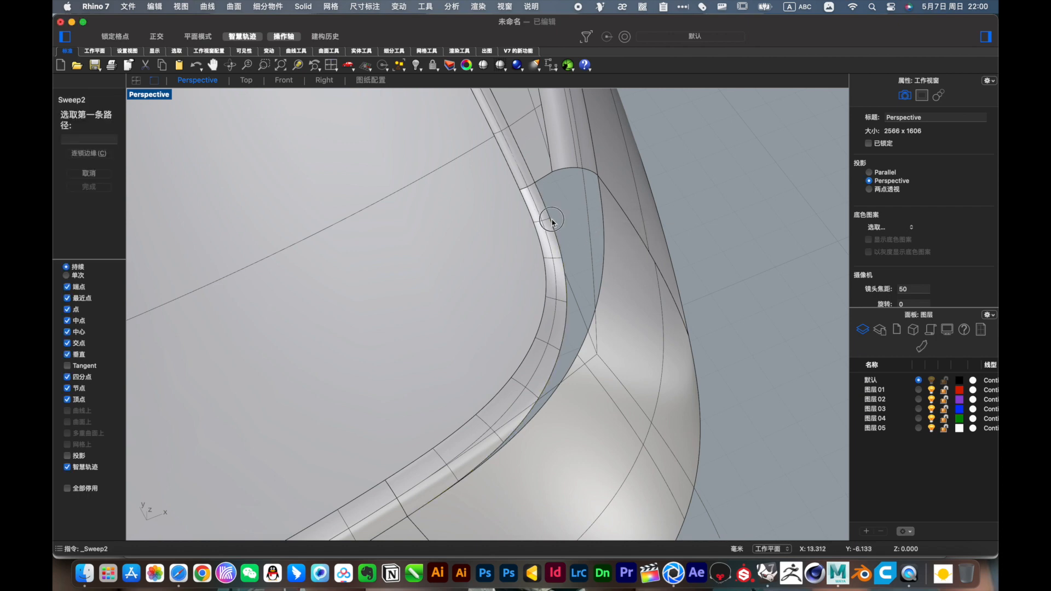
left_click(596, 250)
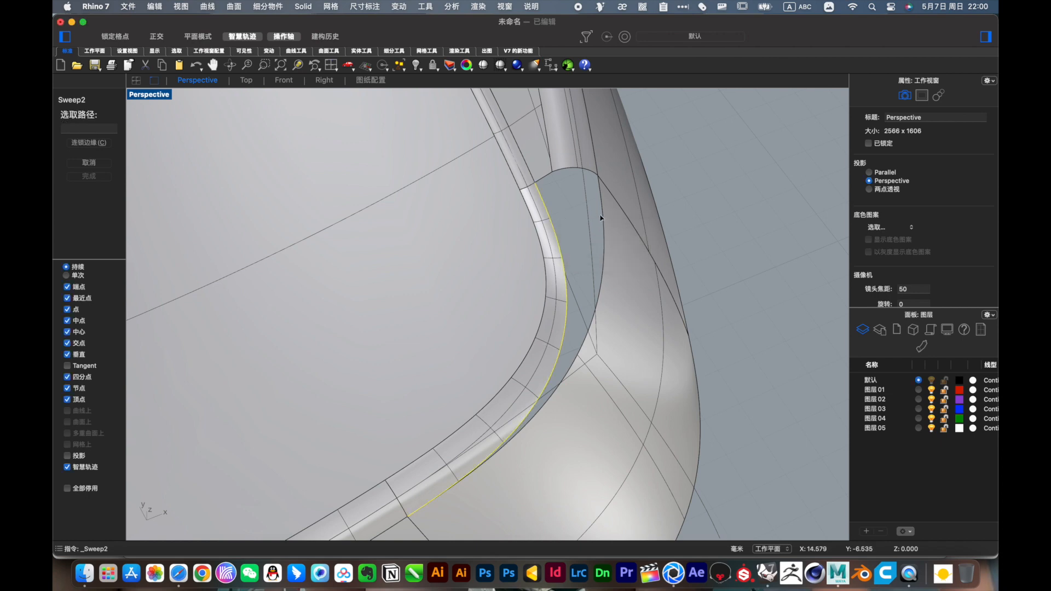
left_click(604, 222)
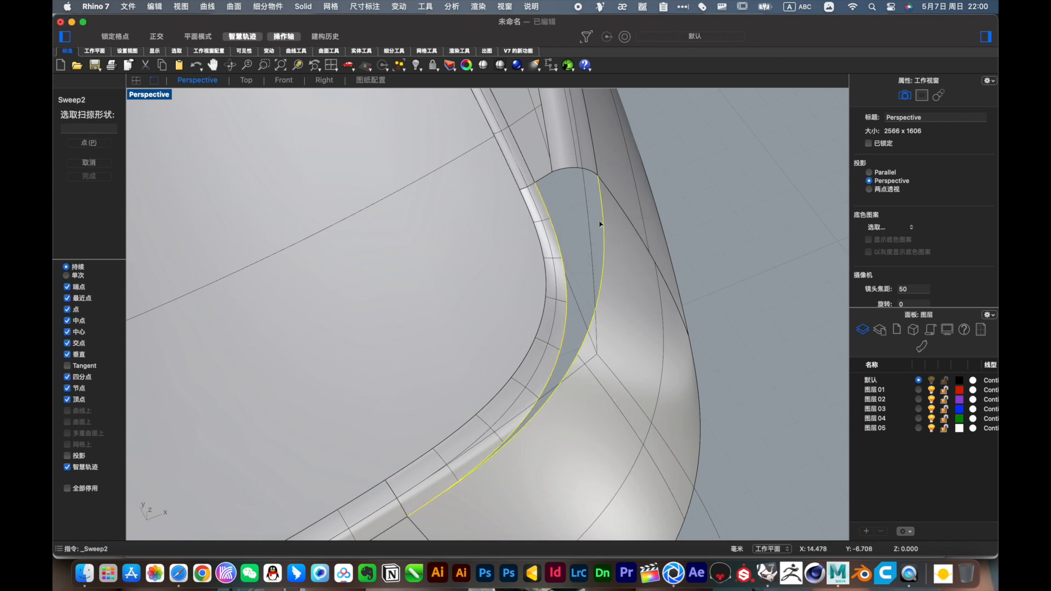
left_click(542, 179)
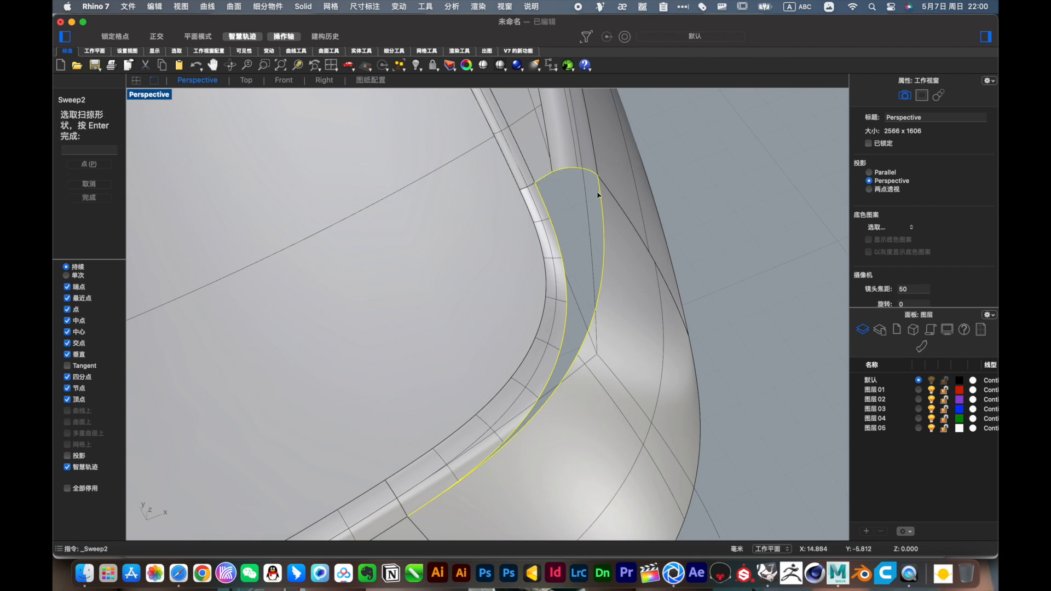
key("Return")
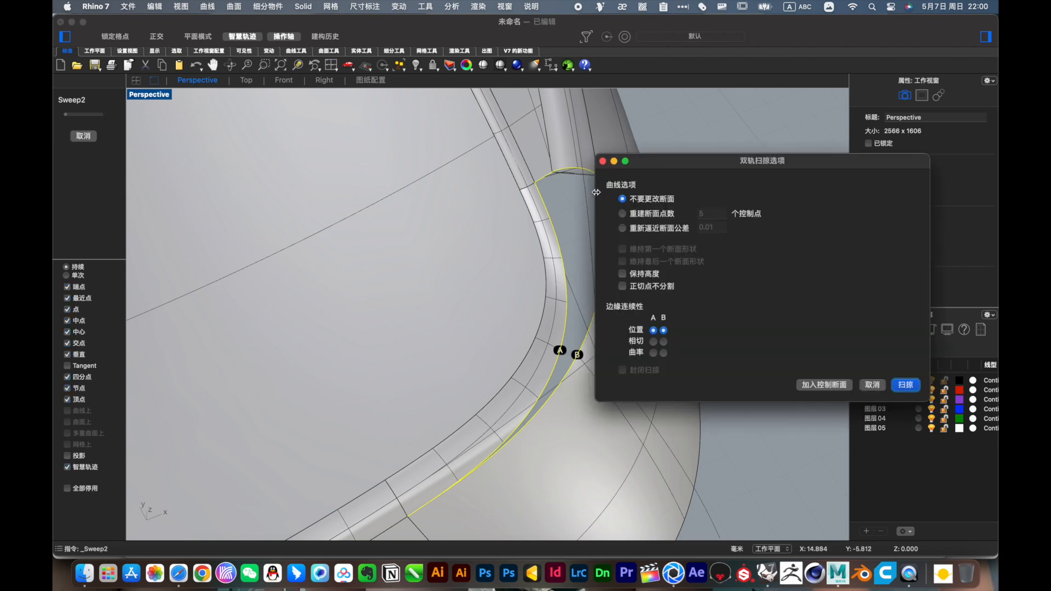
left_click(653, 352)
left_click(663, 352)
left_click(905, 386)
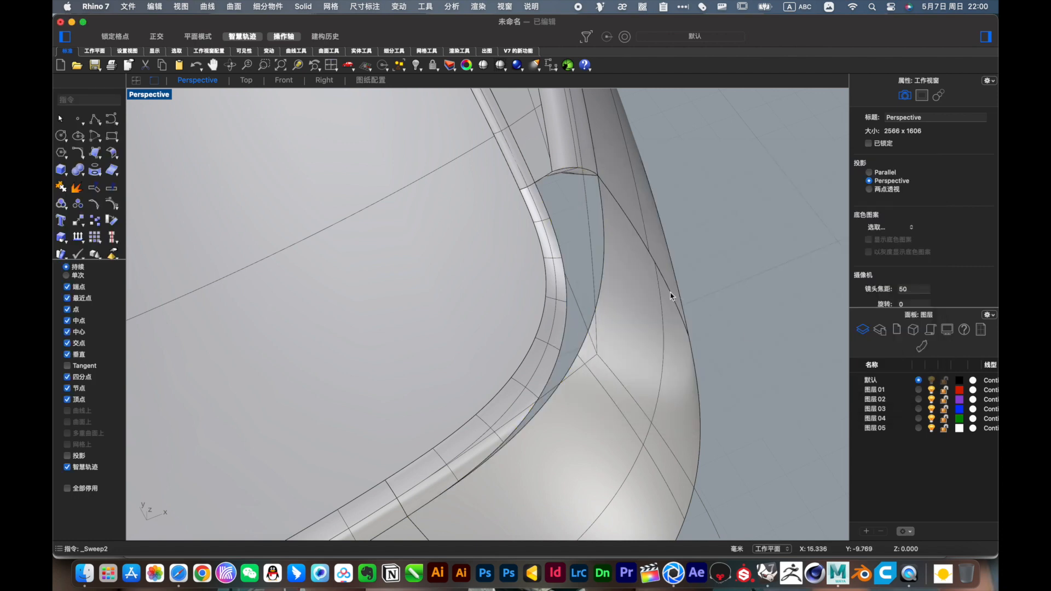
Duplicate the two adjoining surface edges that close the corner gap at the end of the narrow side fillet.
right_click_drag(570, 226, 577, 221)
right_click_drag(564, 182, 575, 203)
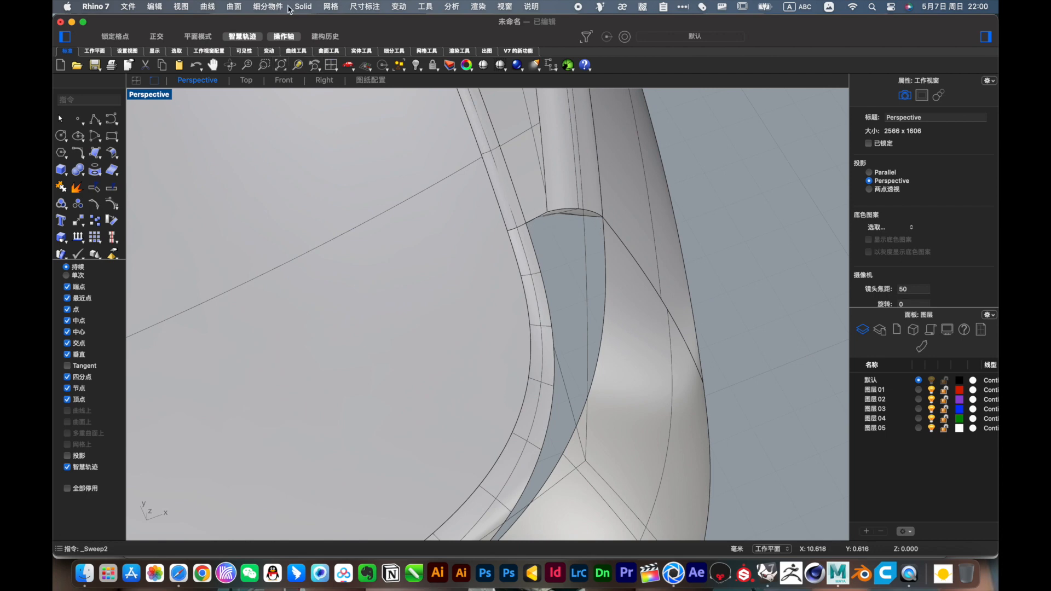
left_click(268, 6)
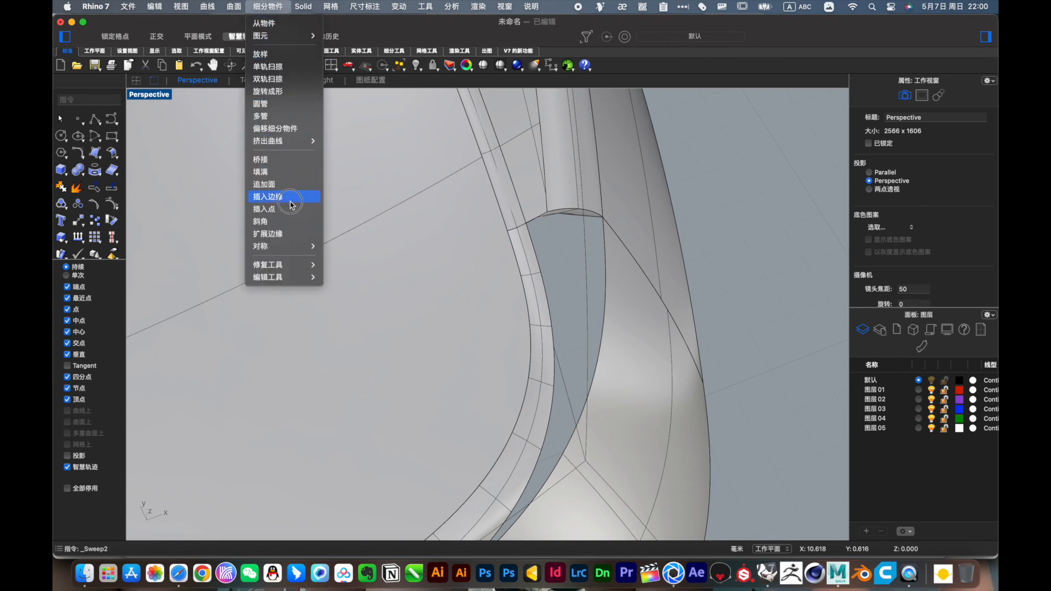
mouse_move(302, 253)
left_click(97, 131)
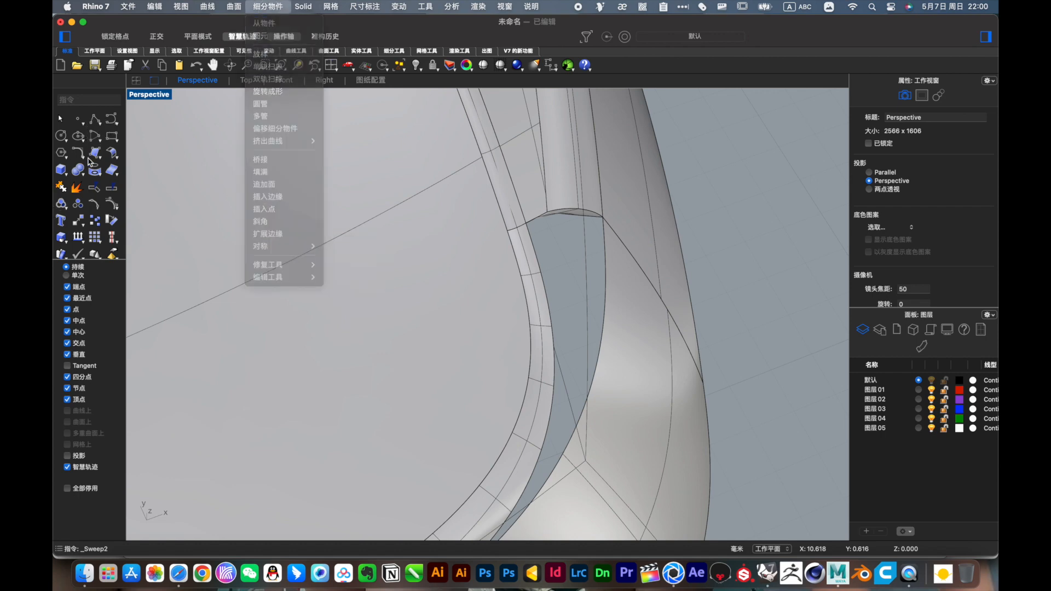
left_click(64, 143)
left_click(95, 170)
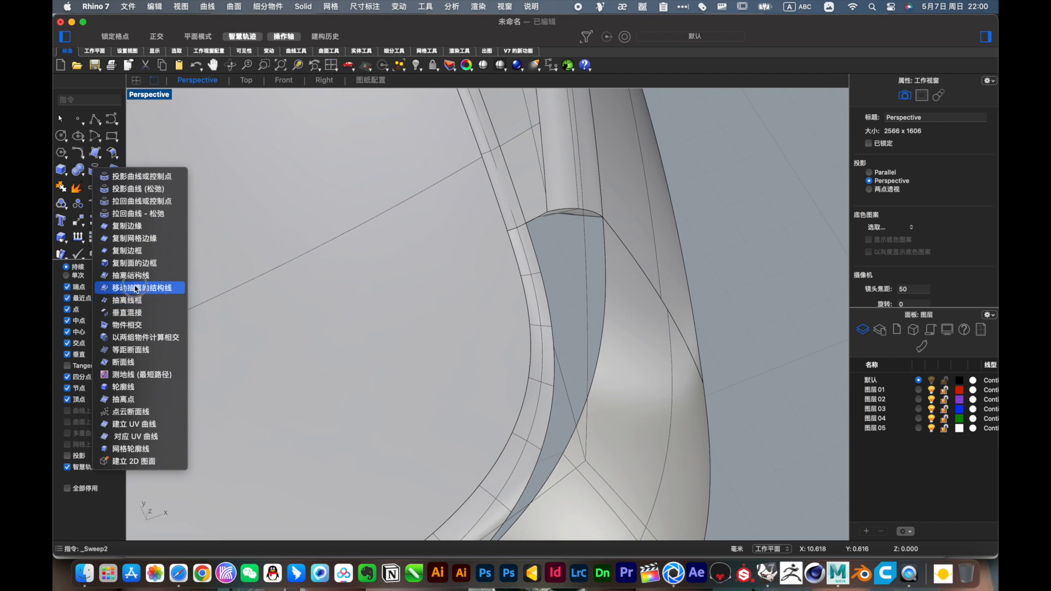
left_click(130, 226)
left_click(538, 221)
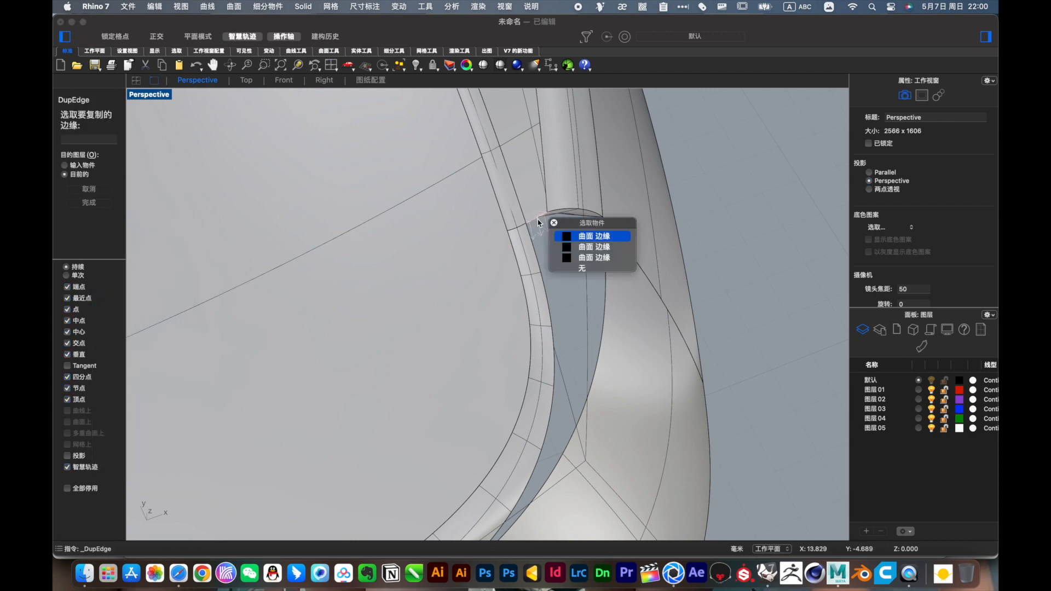
left_click(596, 236)
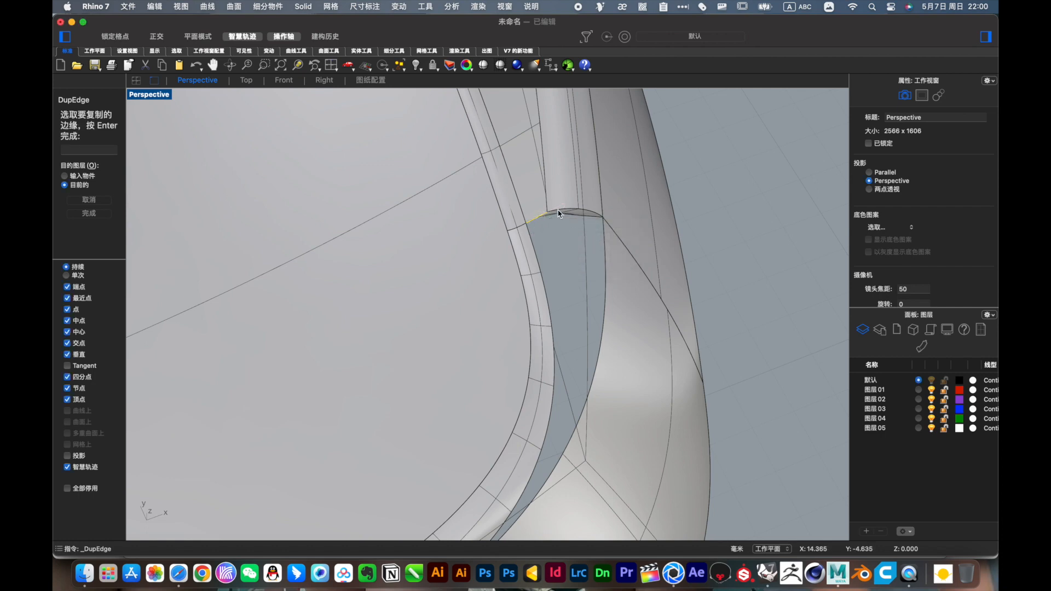
left_click(558, 213)
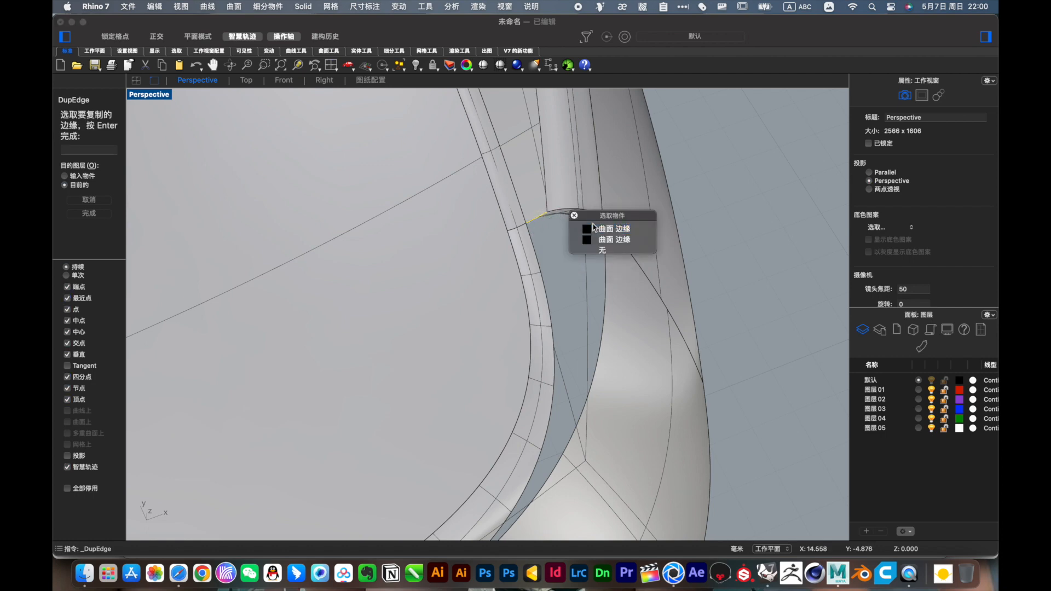
left_click(611, 242)
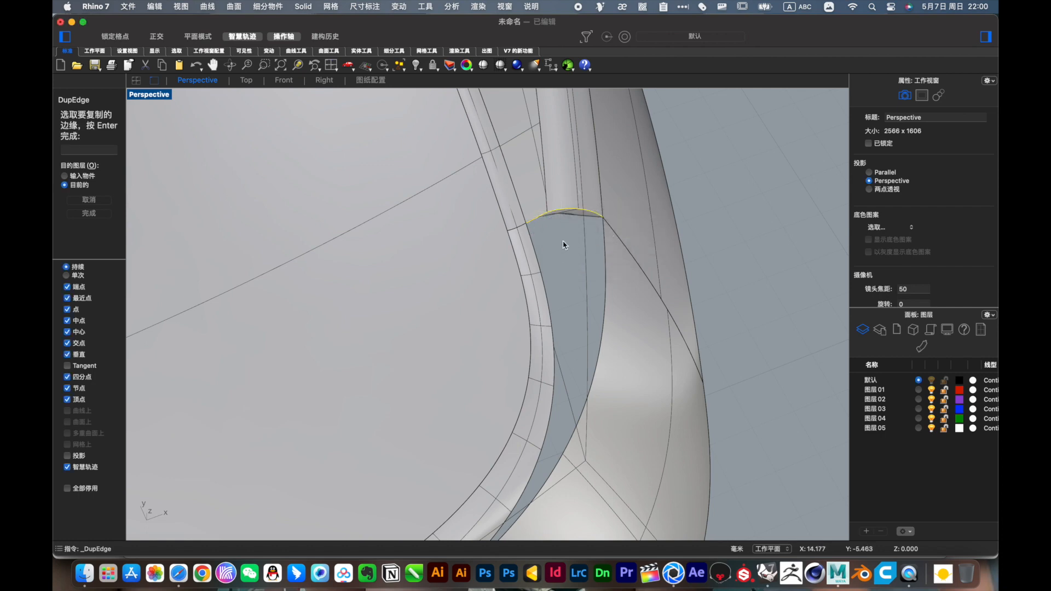
key("Return")
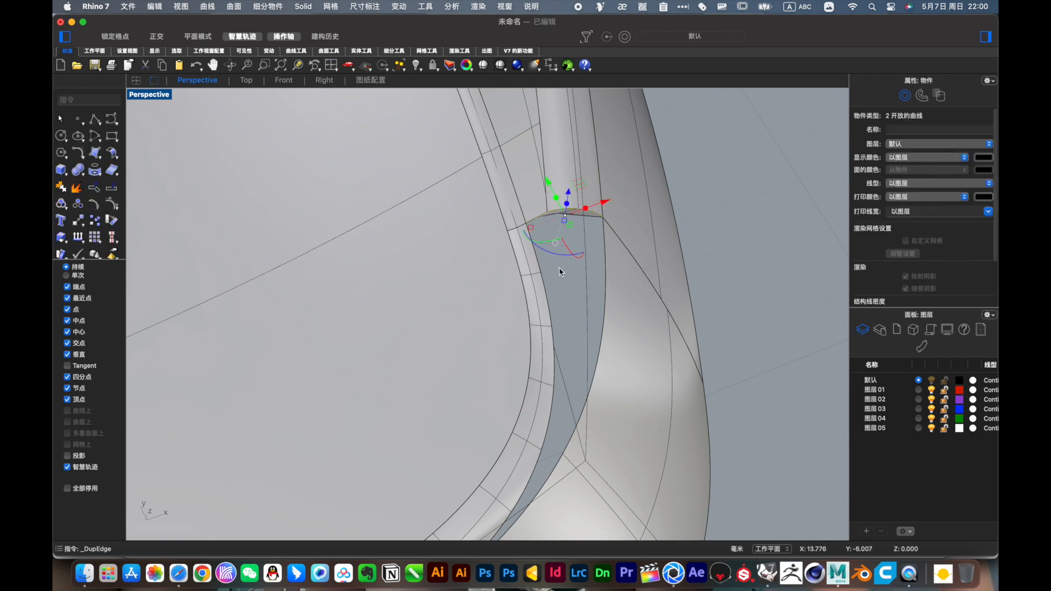
Join the two duplicated edge curves at the fillet end into one open curve and clear the selection.
key("Escape")
scroll(554, 231, "up", 2)
left_click(554, 191)
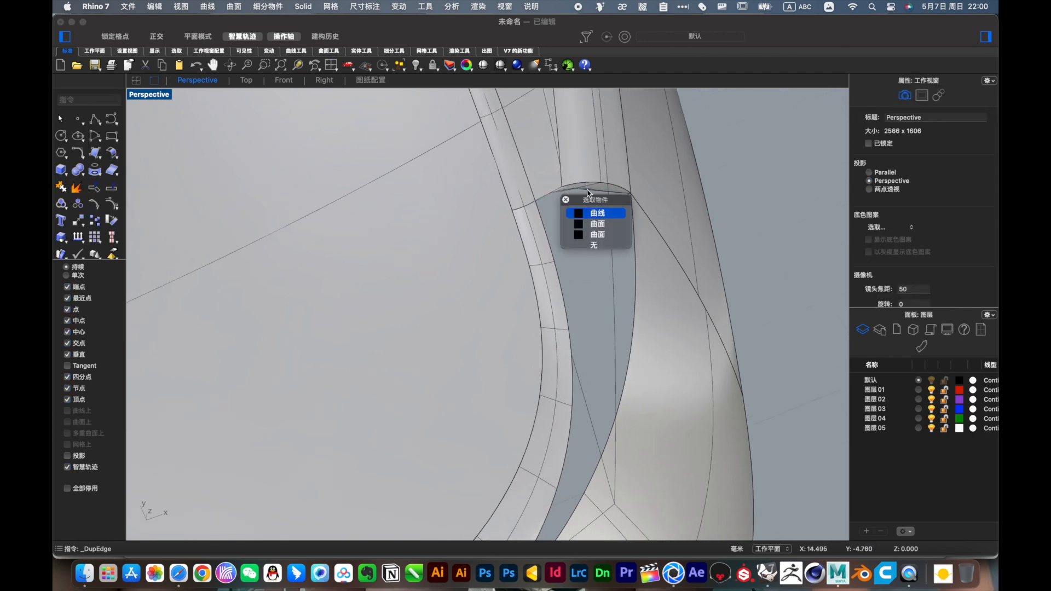
left_click(598, 215)
left_click(612, 188)
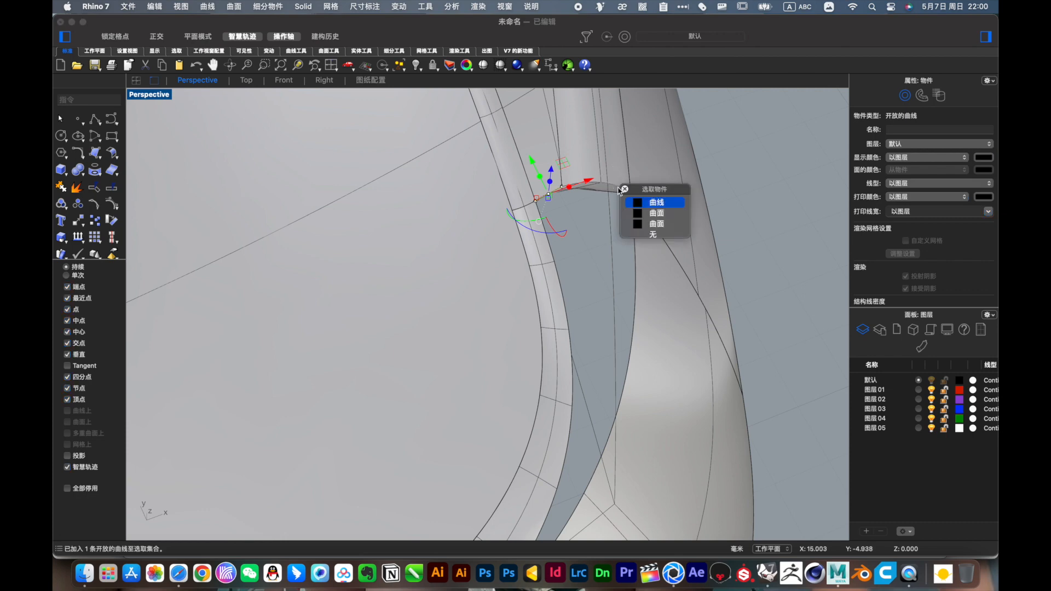
left_click(652, 205)
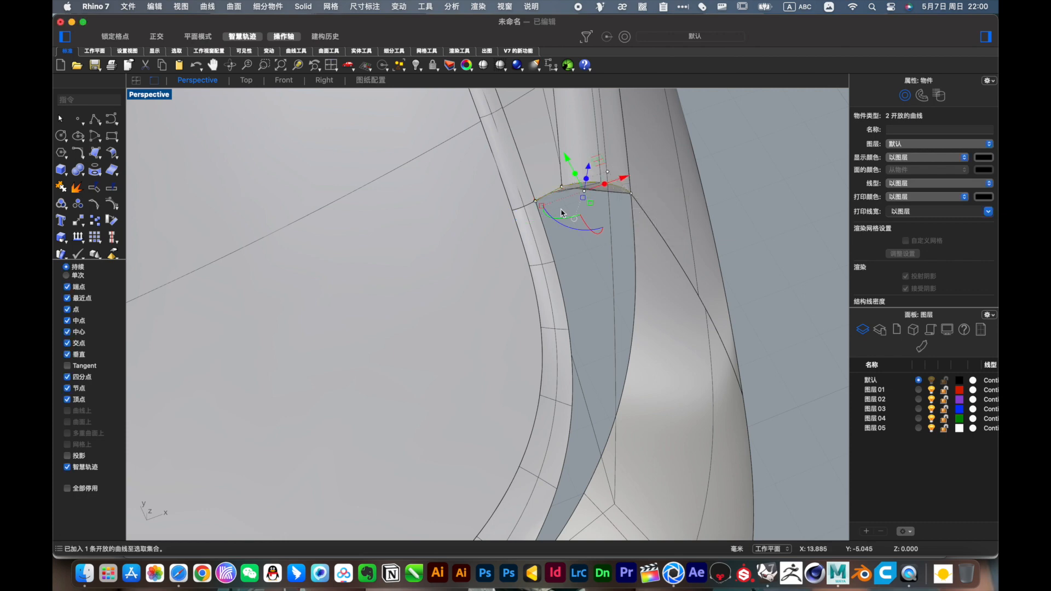
left_click(61, 187)
left_click(749, 201)
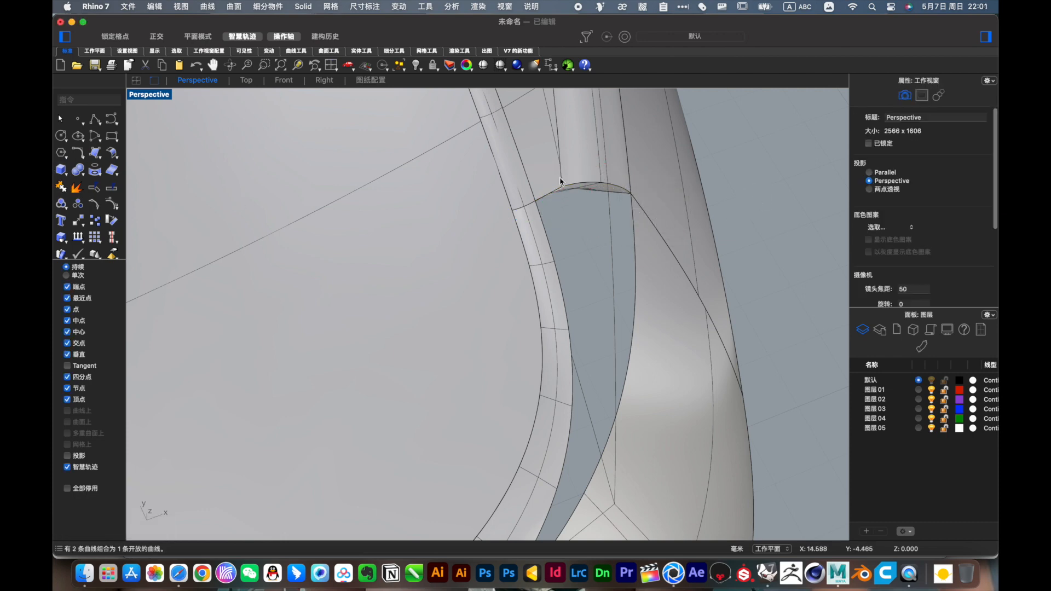
Sweep the corner gap between the strip's outer edge and the corner blend's edge, using the joined curve as section and curvature continuity on both rails.
right_click(97, 154)
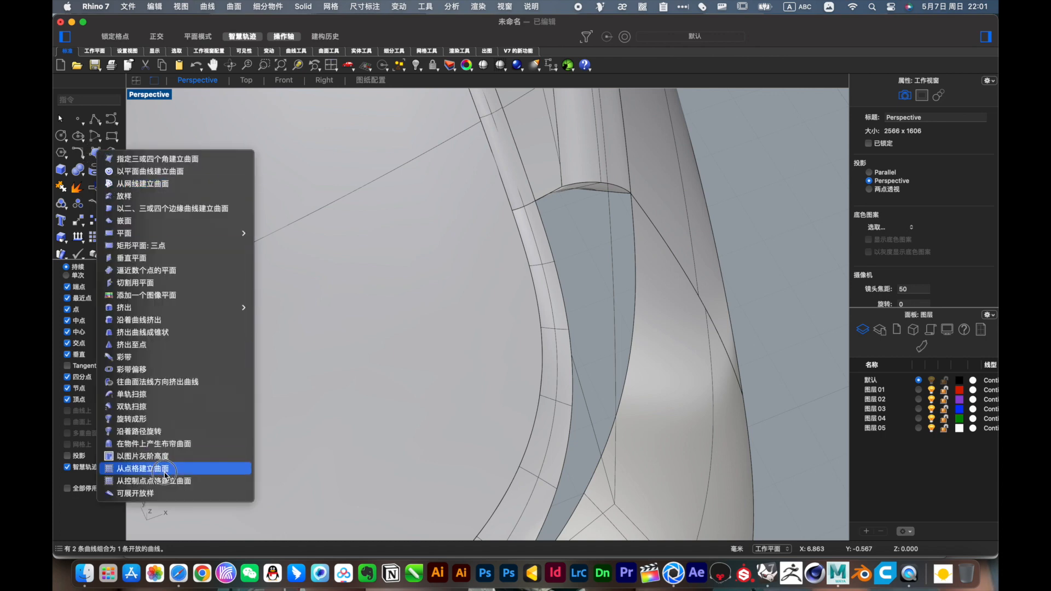
left_click(136, 407)
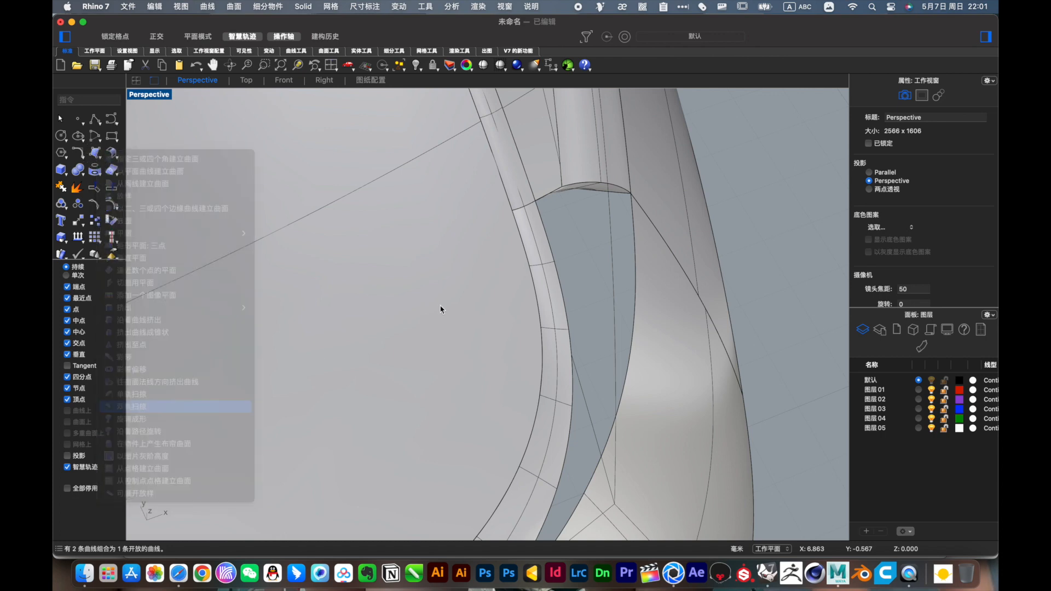
left_click(539, 216)
left_click(626, 229)
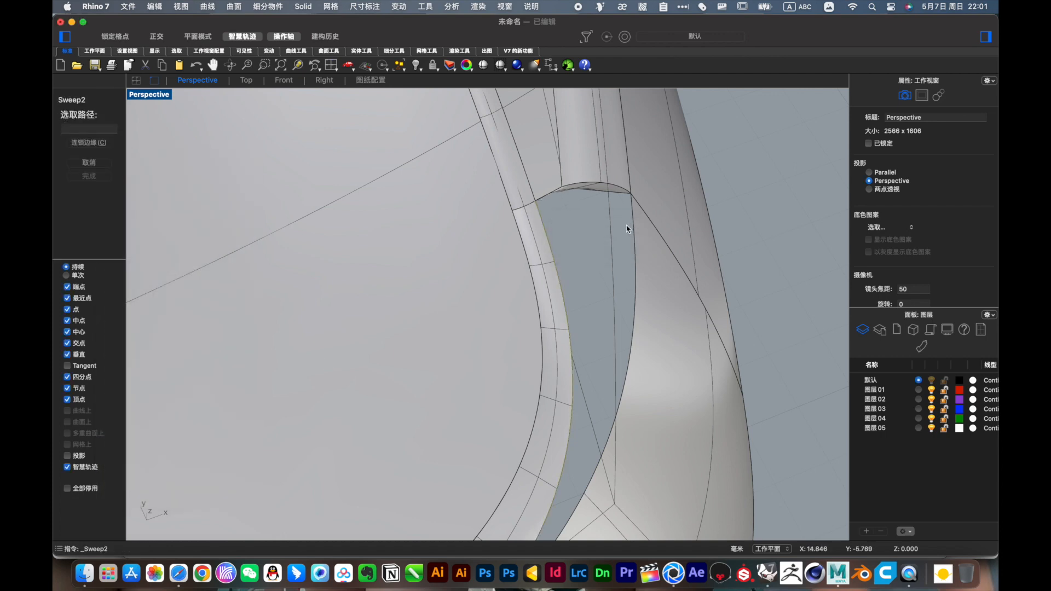
left_click(634, 230)
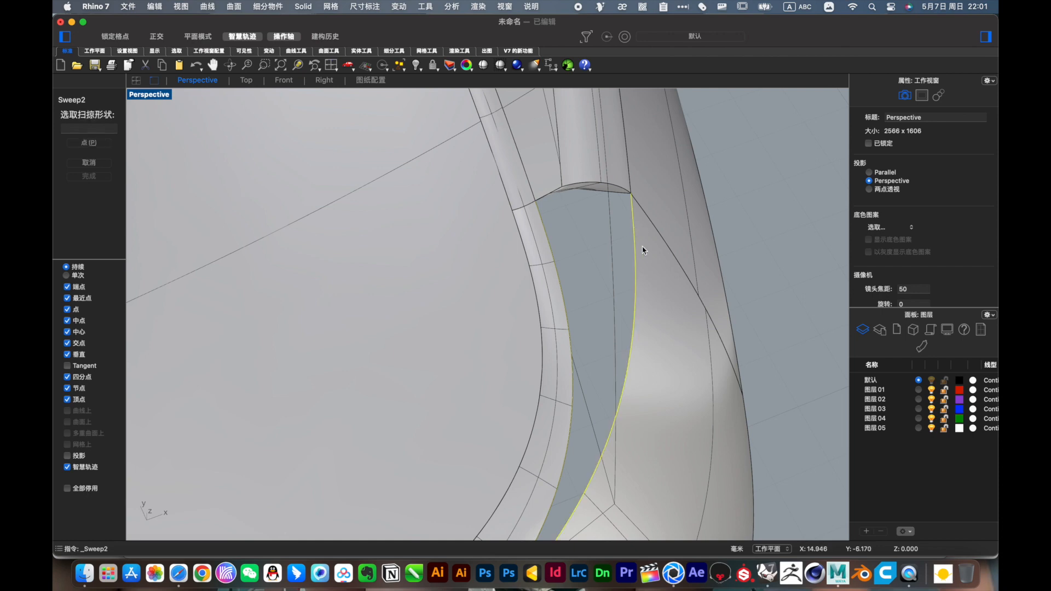
left_click(595, 186)
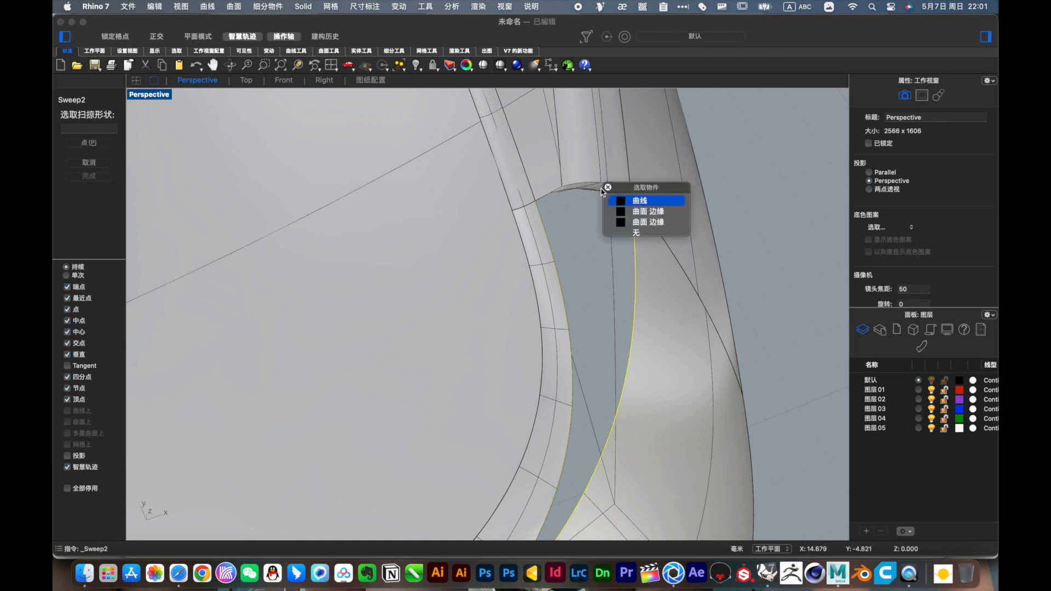
left_click(632, 201)
key("Return")
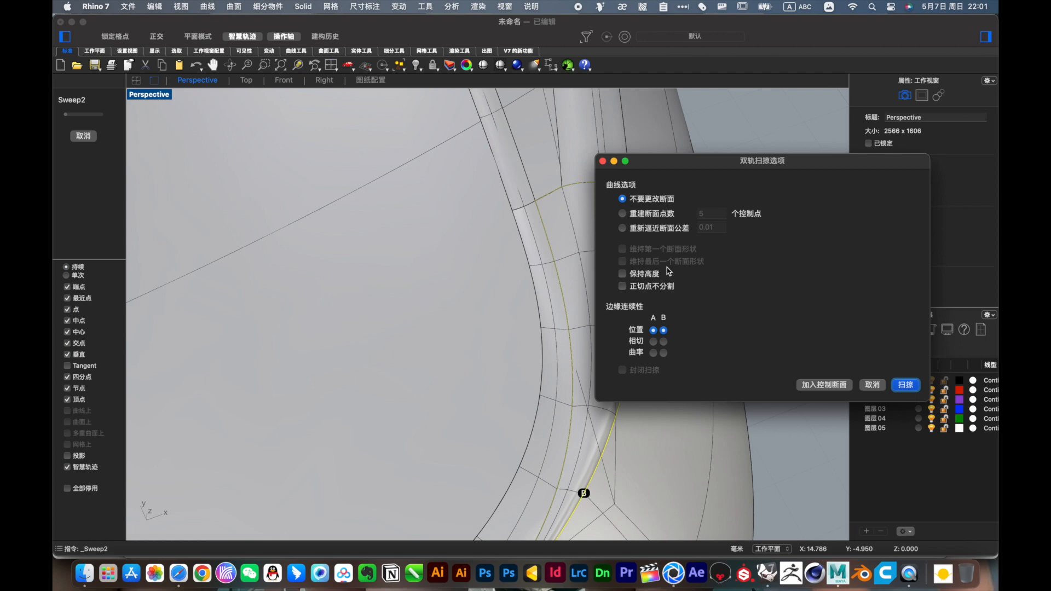
left_click(653, 353)
left_click(664, 353)
left_click(906, 385)
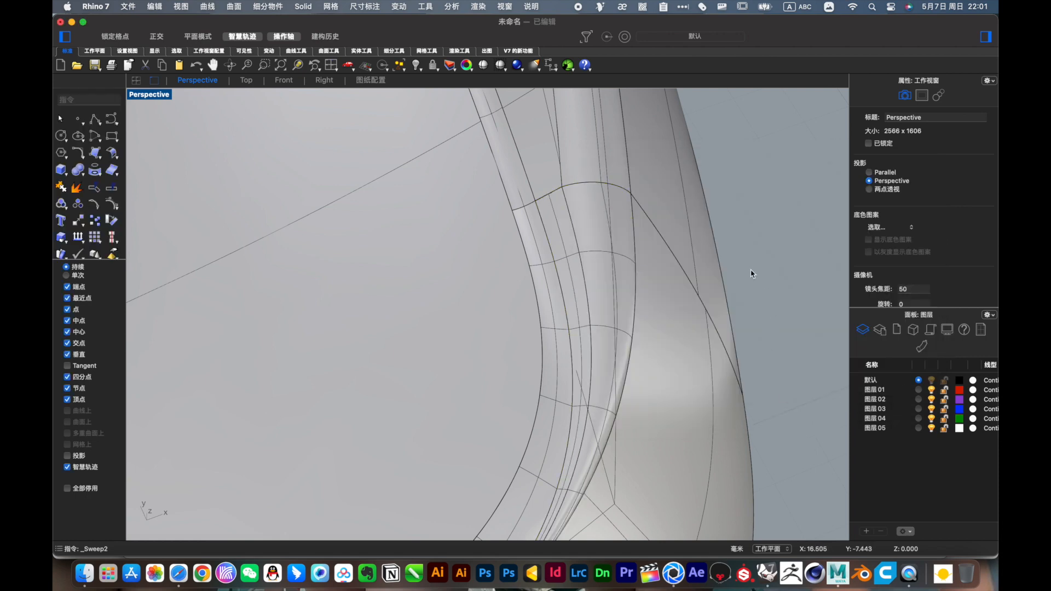
Examine the swept corner from several angles and in rendered display, checking the seams against the neighbouring surfaces.
scroll(679, 298, "down", 8)
right_click_drag(675, 298, 609, 296)
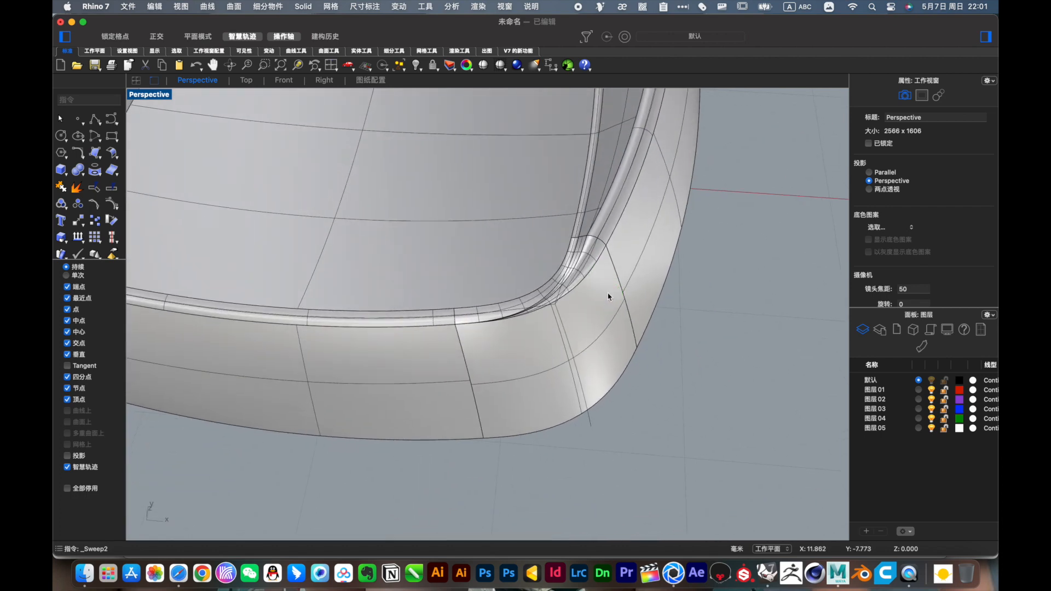
scroll(581, 263, "up", 5)
scroll(582, 261, "up", 5)
scroll(581, 251, "down", 5)
right_click_drag(553, 265, 587, 333)
scroll(548, 243, "up", 5)
scroll(547, 242, "down", 5)
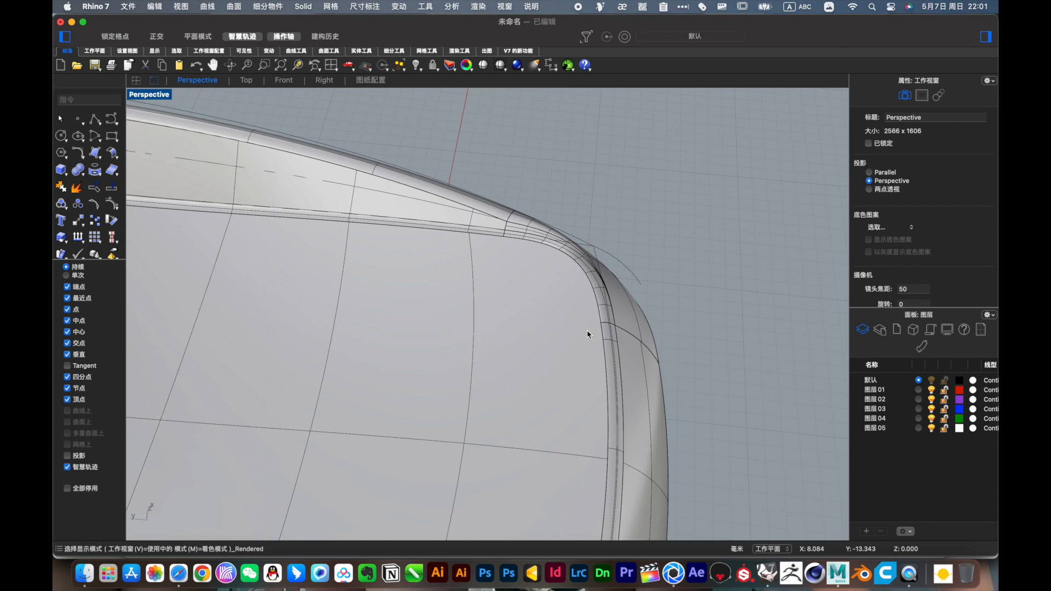
key("super+alt+r")
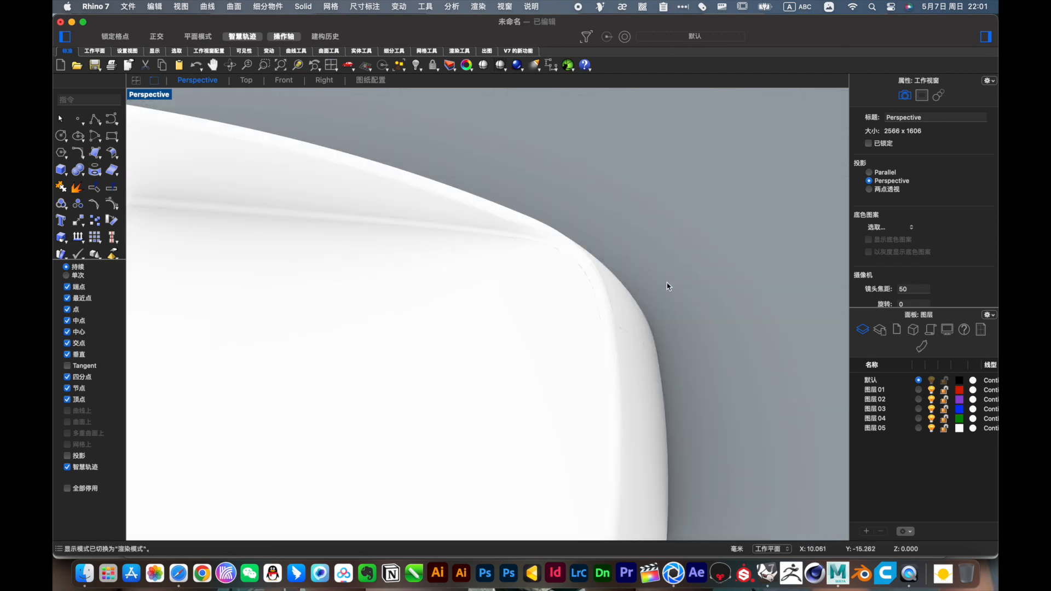
right_click_drag(667, 286, 613, 286)
scroll(455, 248, "up", 5)
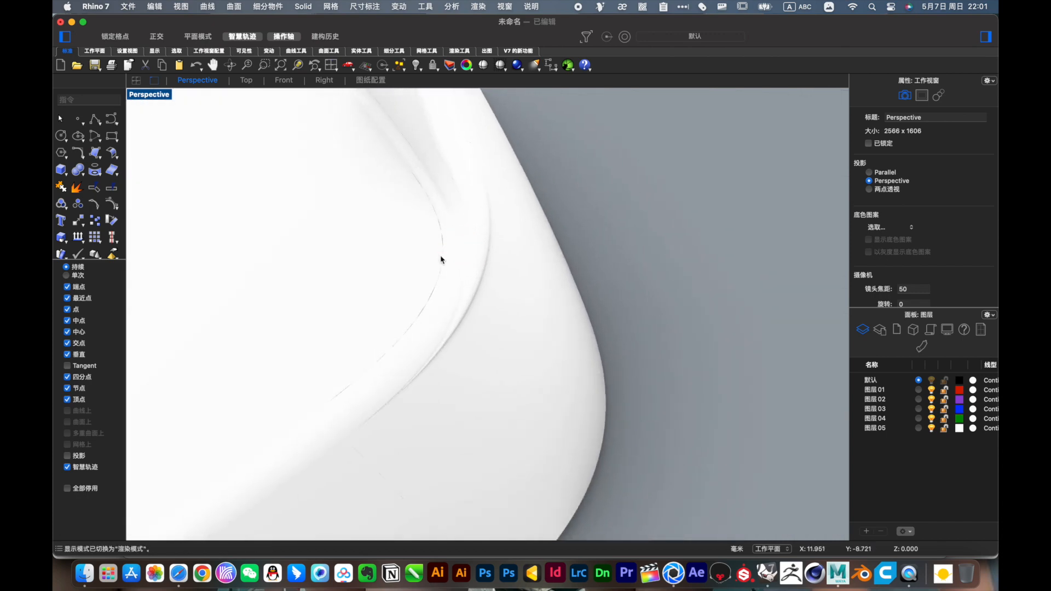
right_click_drag(442, 260, 386, 279)
scroll(435, 279, "down", 3)
right_click_drag(391, 270, 504, 269)
right_click_drag(612, 190, 622, 208)
scroll(738, 239, "up", 10)
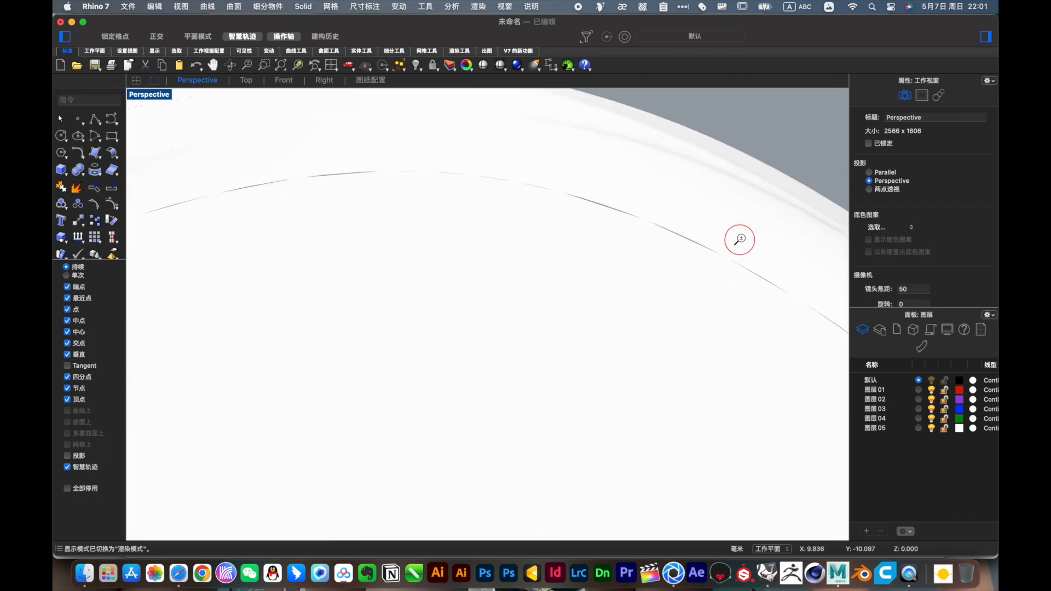
scroll(730, 255, "down", 8)
Return to shaded display and examine the surface edges around the corner and along the side fillet.
key("ctrl+alt+s")
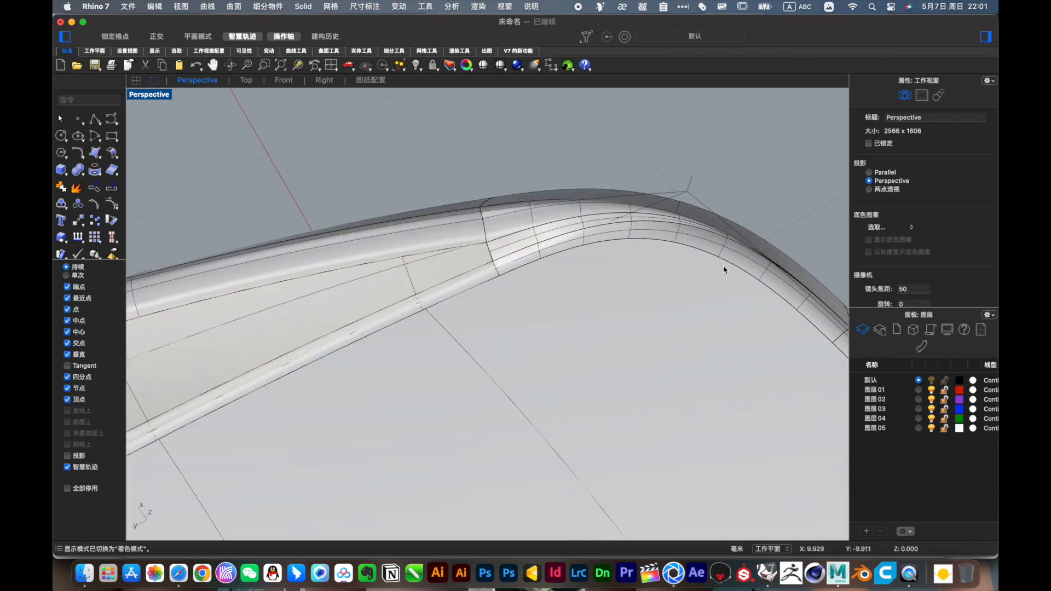
scroll(669, 222, "down", 5)
right_click_drag(569, 261, 571, 339)
scroll(489, 224, "up", 3)
scroll(495, 237, "down", 5)
scroll(454, 230, "down", 2)
scroll(454, 230, "down", 4)
scroll(467, 281, "up", 5)
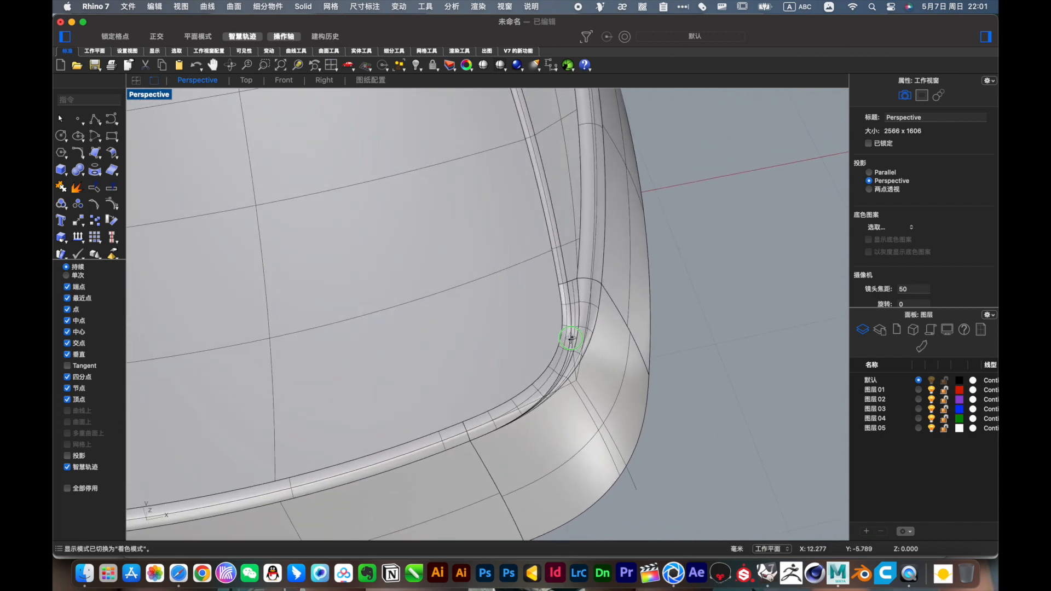
scroll(580, 309, "down", 2)
right_click_drag(584, 299, 597, 299)
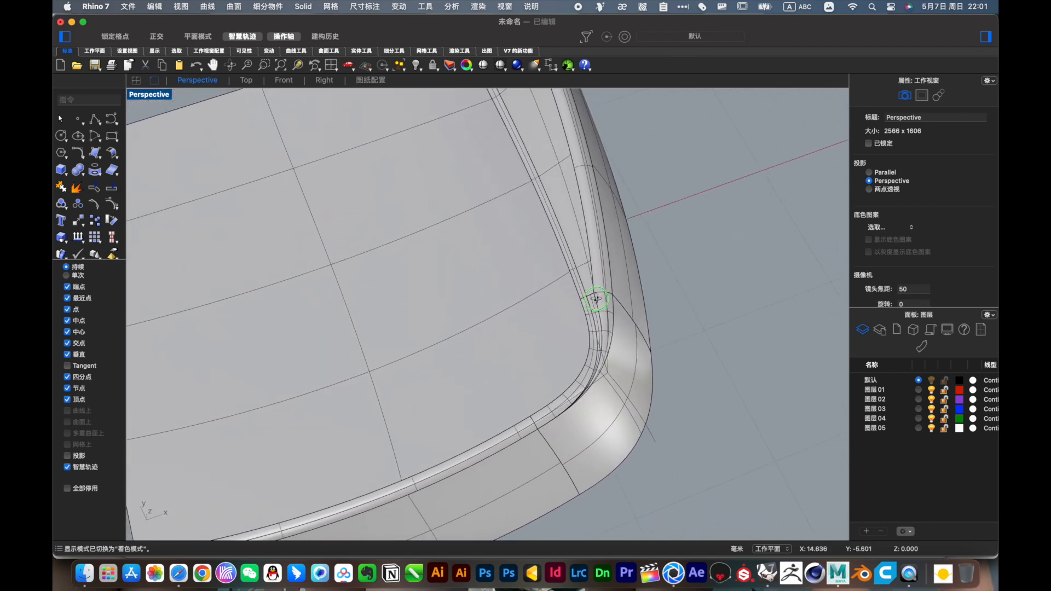
Delete the swept polysurface that fills the corner gap.
left_click(593, 314)
left_click(710, 296)
scroll(642, 324, "up", 6)
left_click(571, 298)
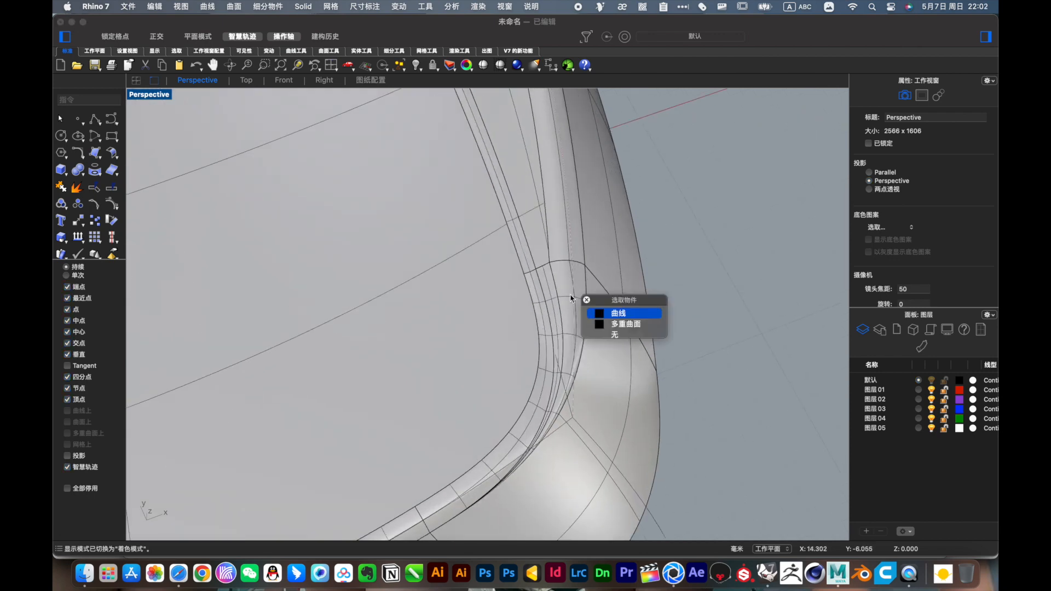
left_click(632, 325)
key("Delete")
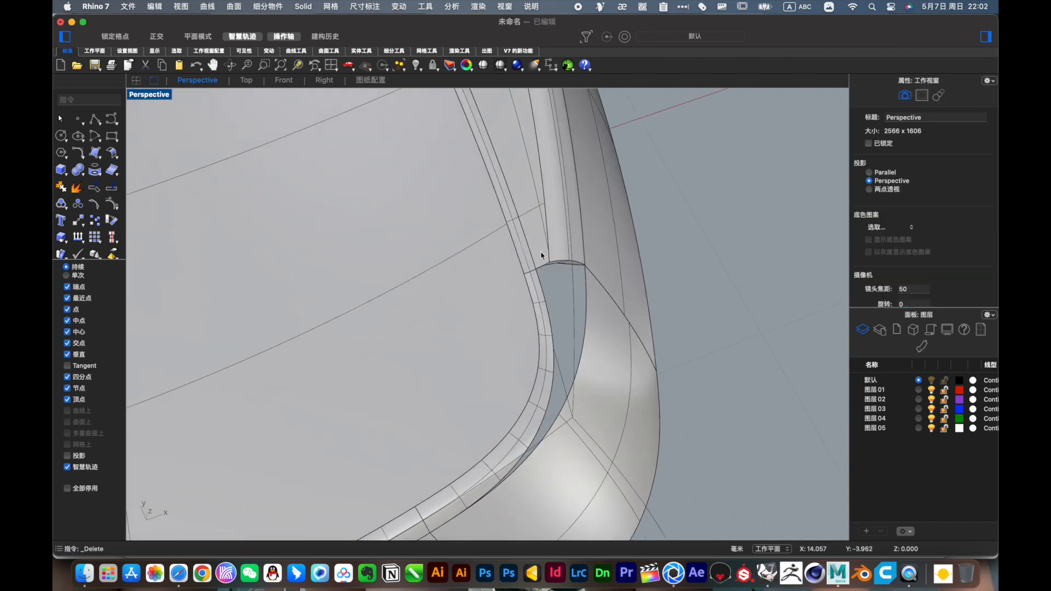
Delete the joined section curve at the end of the side fillet.
left_click(543, 270)
left_click(610, 287)
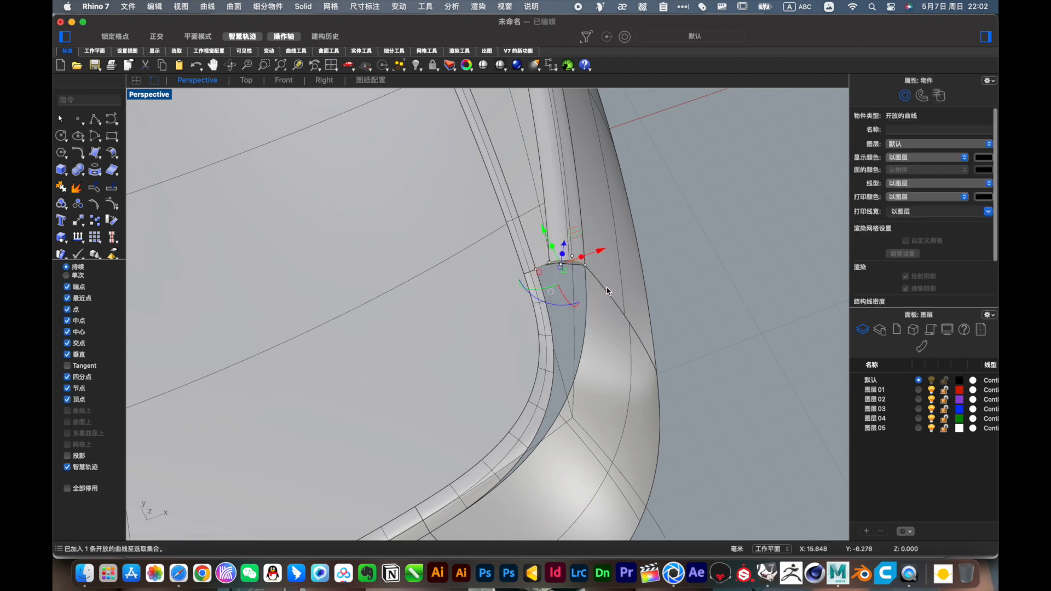
key("Delete")
Split the tapering side surface along a U-direction isocurve through its end point at the corner gap, and delete the piece beside the narrow strip.
left_click(540, 251)
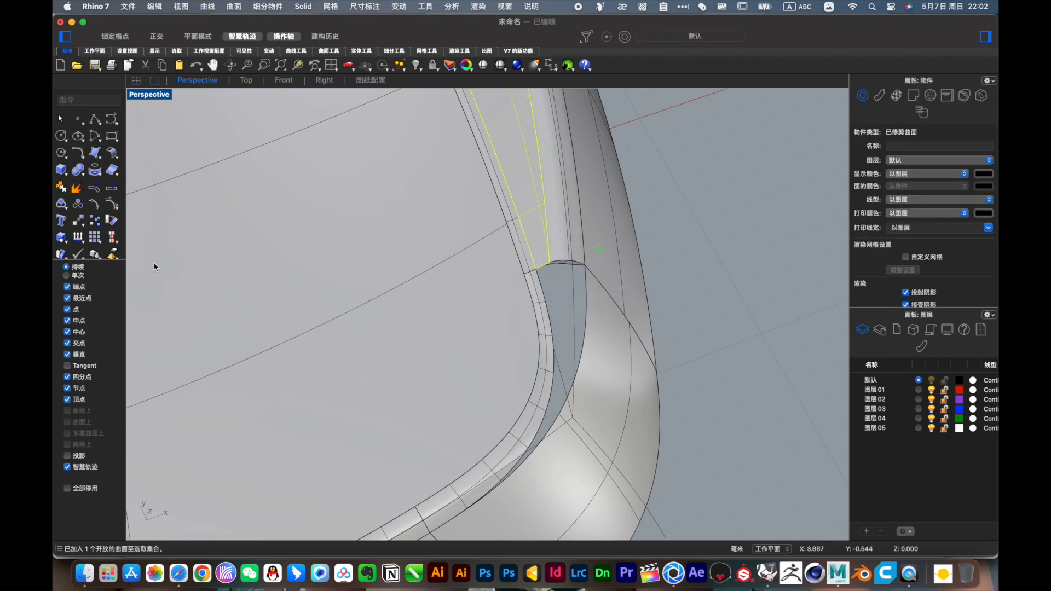
left_click(236, 7)
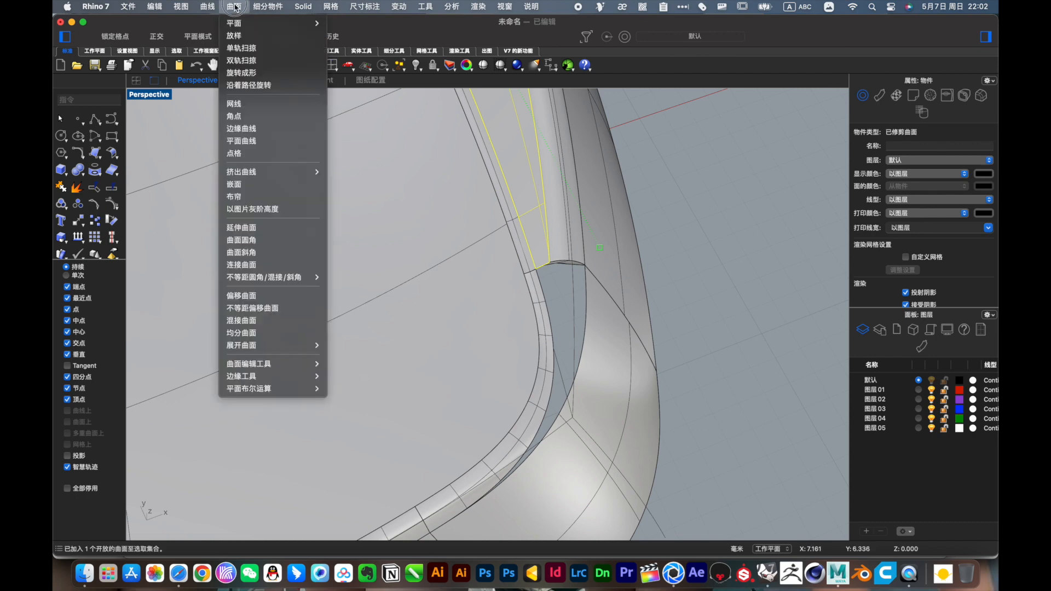
left_click(289, 376)
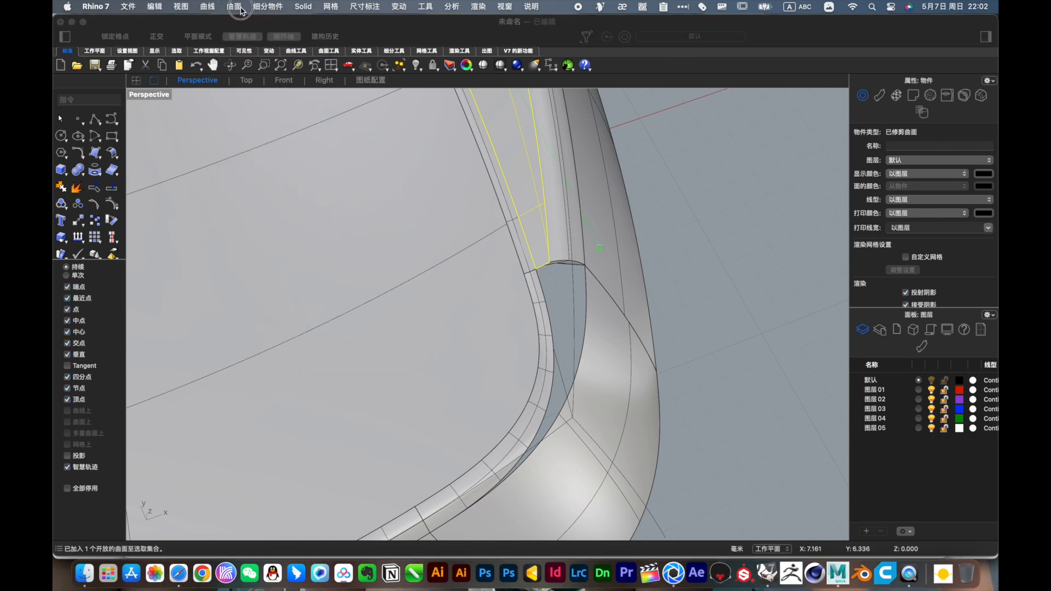
left_click(236, 7)
mouse_move(307, 363)
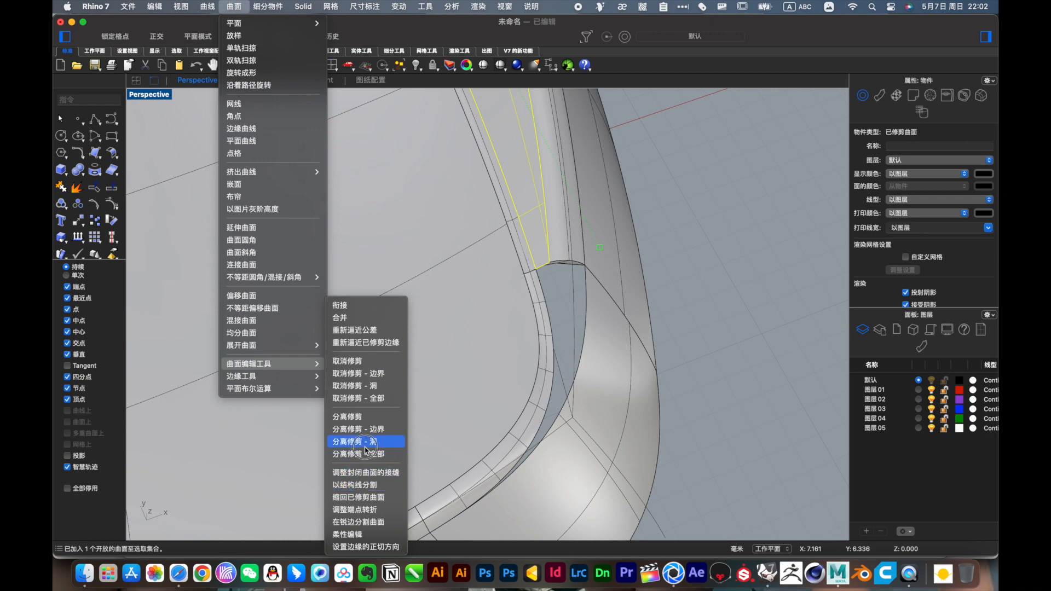
left_click(366, 485)
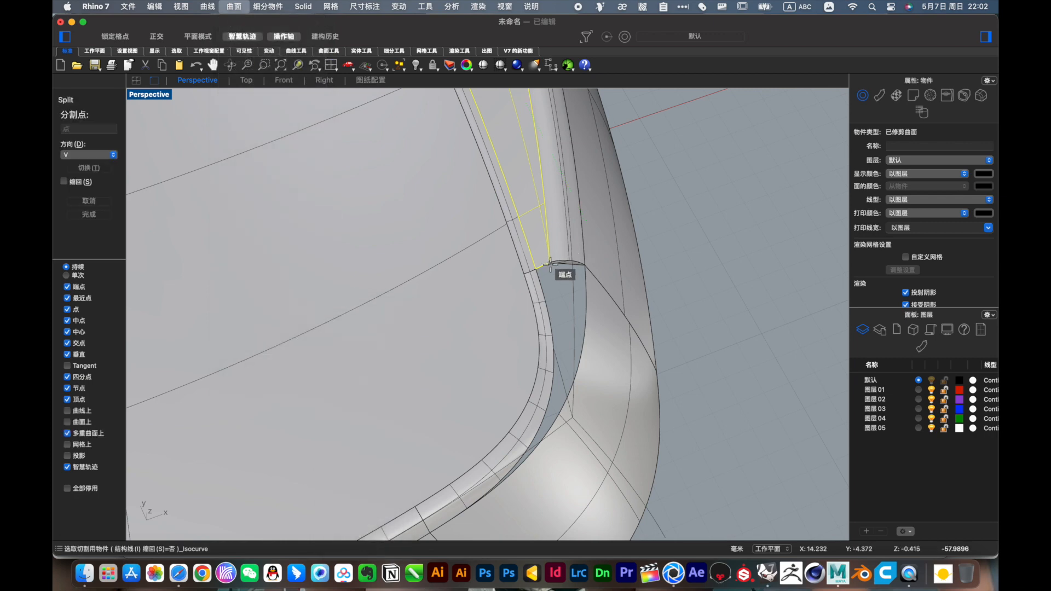
left_click(82, 157)
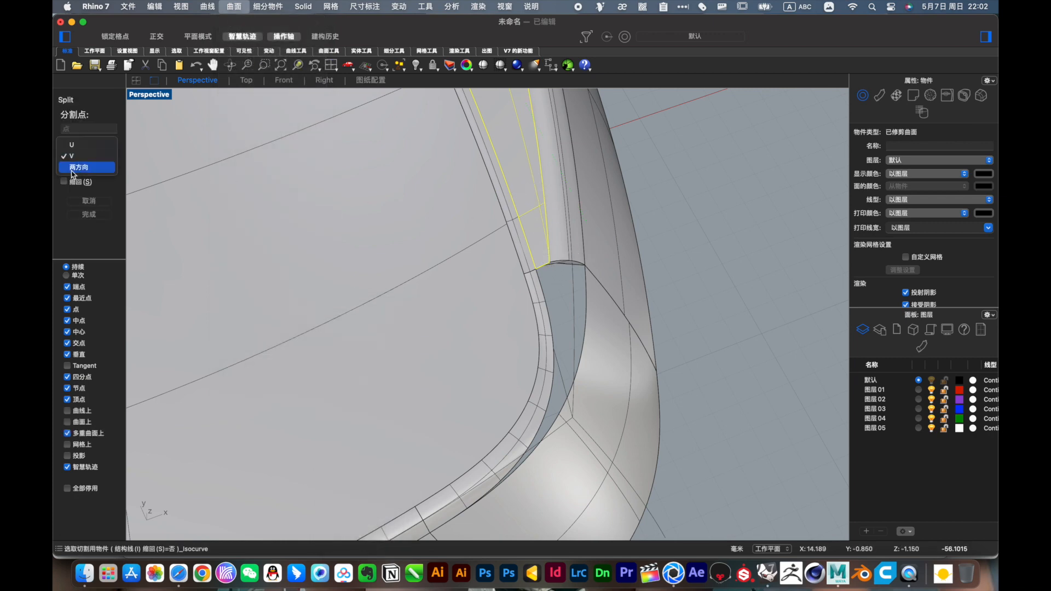
left_click(72, 146)
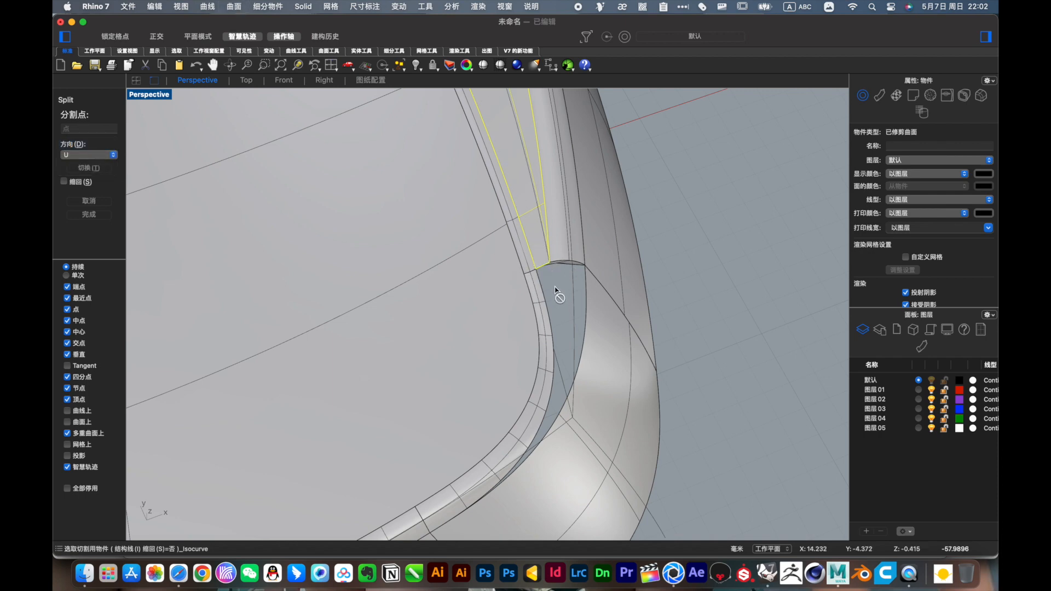
left_click(534, 245)
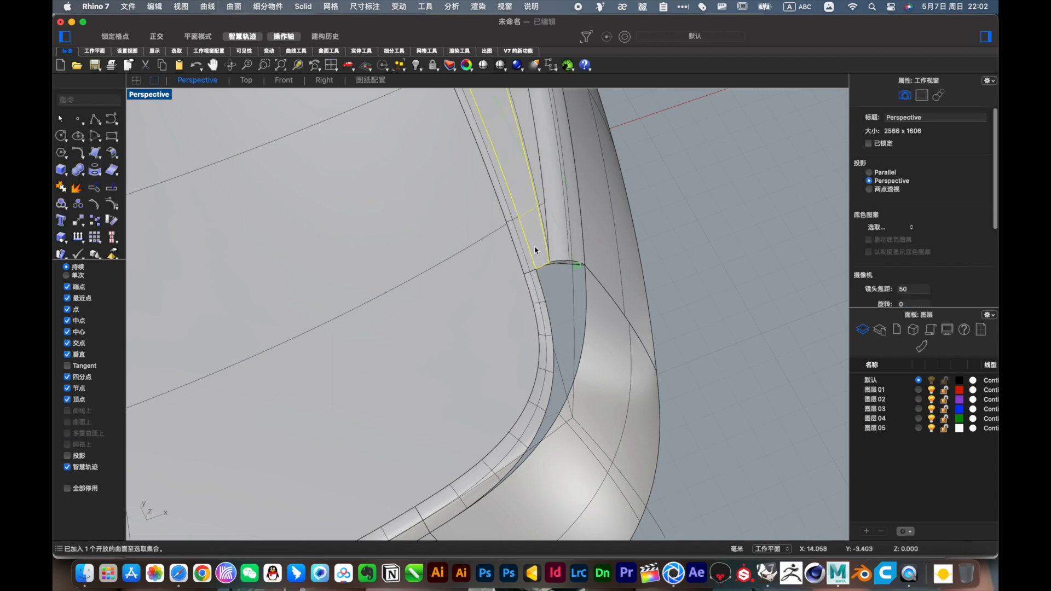
key("Delete")
Delete the narrow strip surface running around the corner along the top surface's curved edge.
right_click_drag(541, 296, 611, 431)
scroll(558, 393, "down", 4)
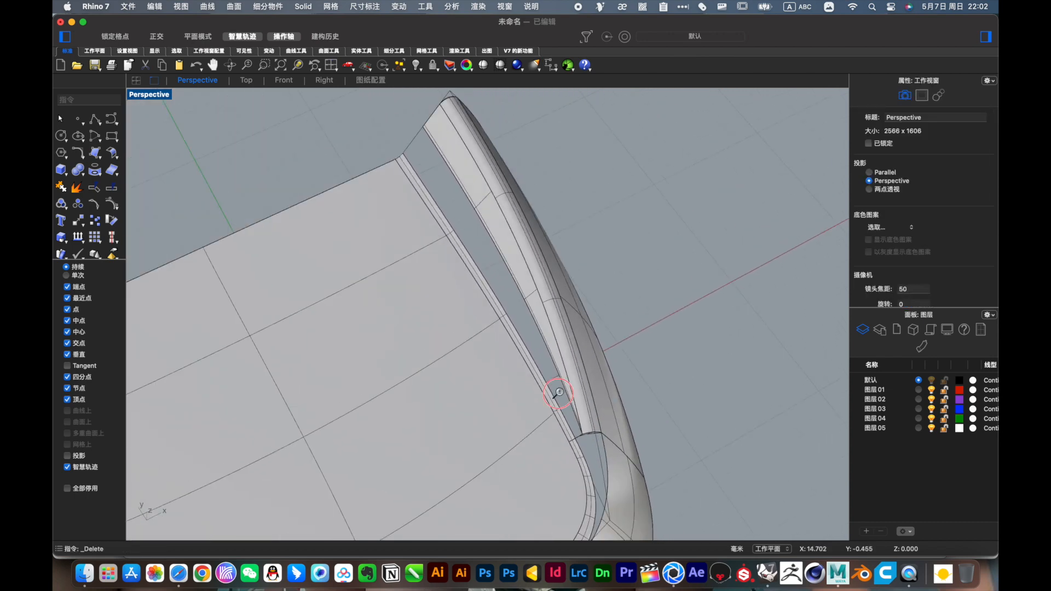
scroll(541, 342, "up", 3)
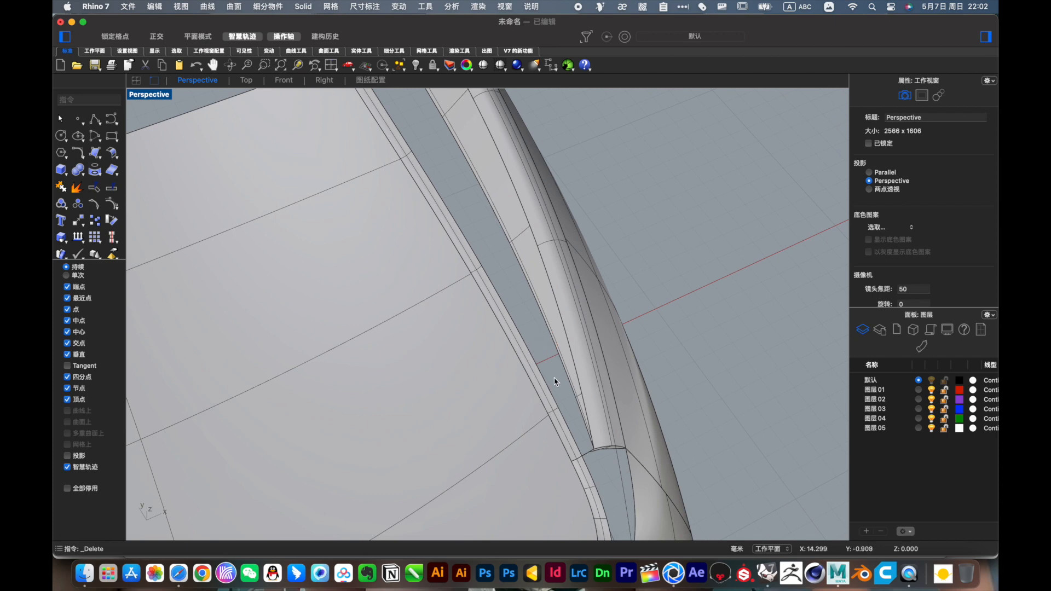
right_click_drag(554, 382, 490, 403)
right_click_drag(584, 377, 610, 404)
left_click(613, 405)
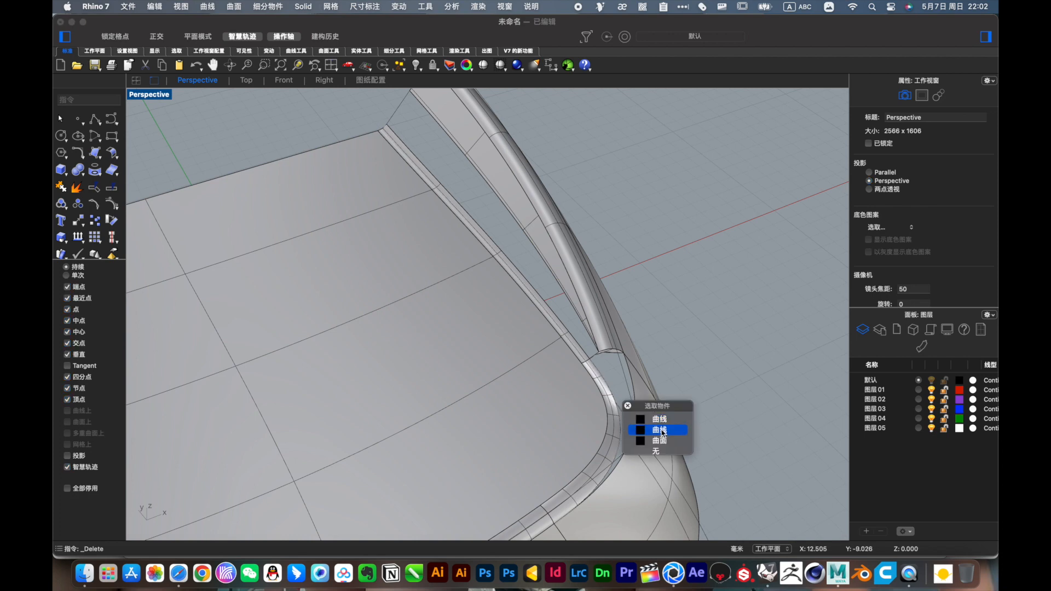
left_click(608, 368)
left_click(611, 417)
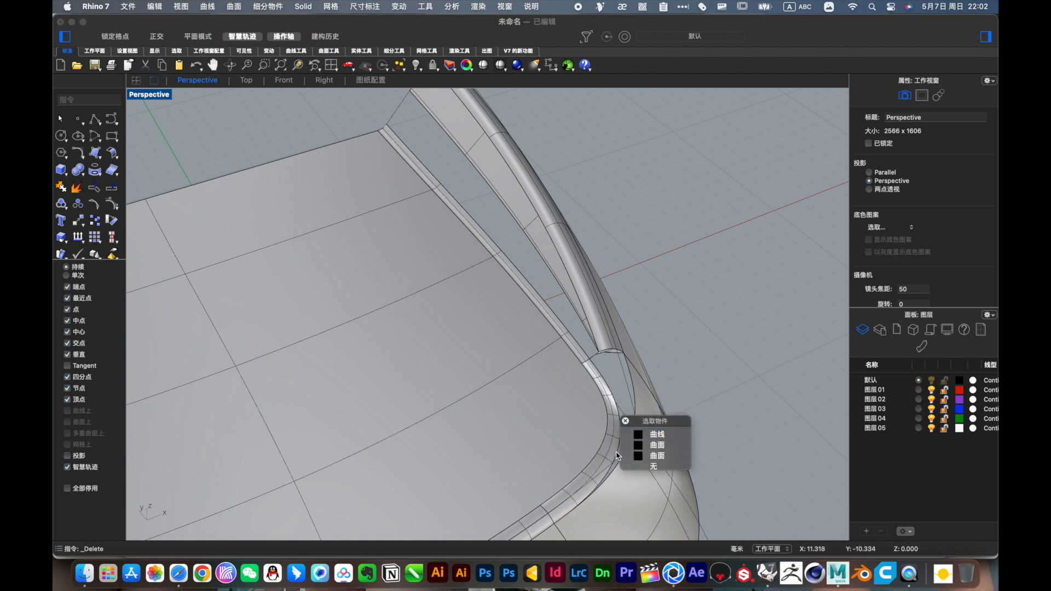
left_click(657, 445)
key("Delete")
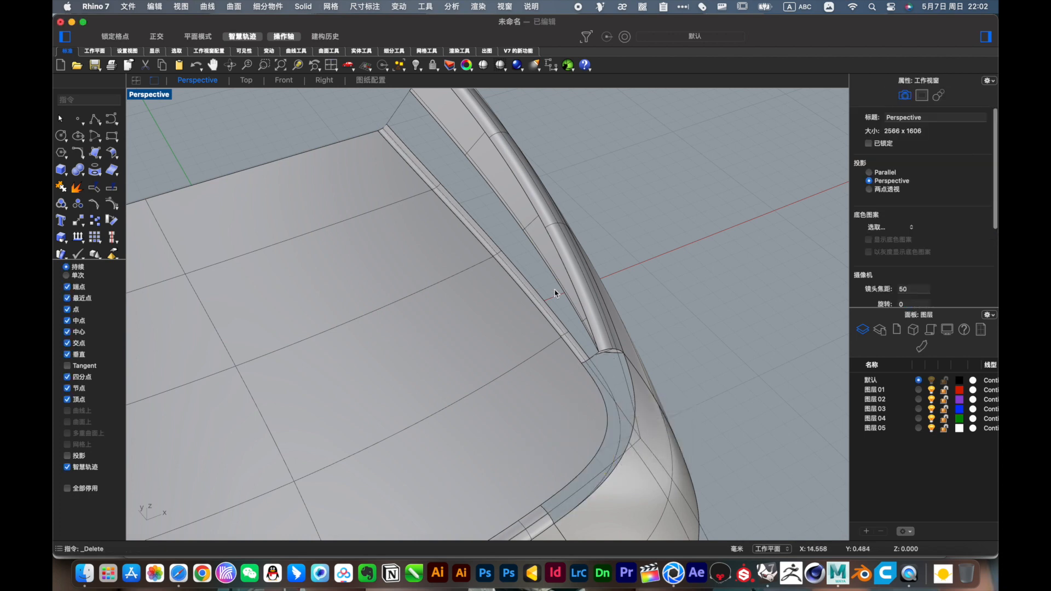
Sweep a surface along two rails, the narrow strip's outer edge and the facing side surface edge, using the gap's end edges as cross-sections.
scroll(553, 294, "up", 5)
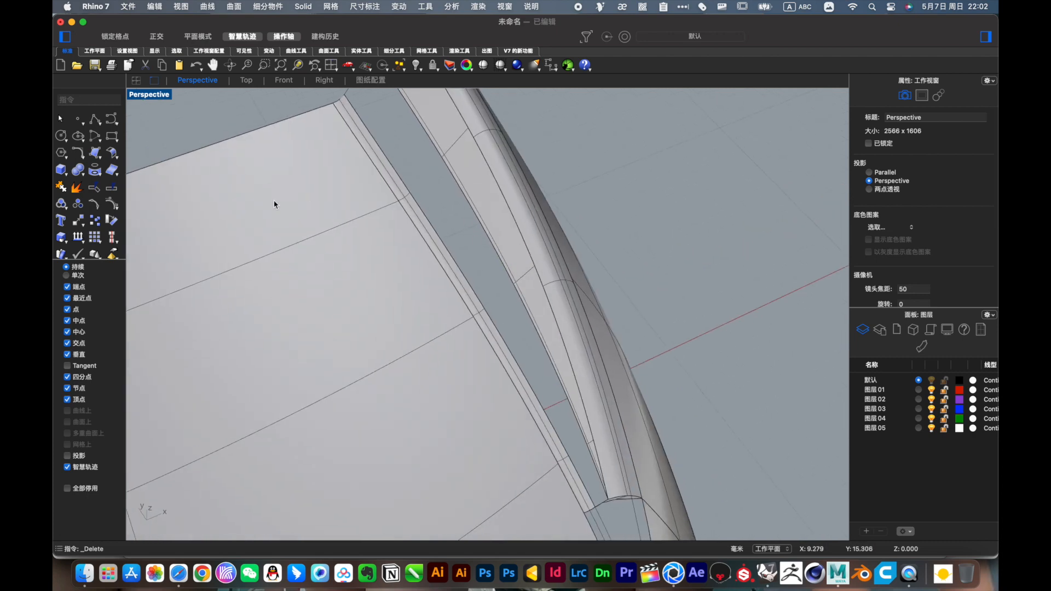
left_click(95, 152)
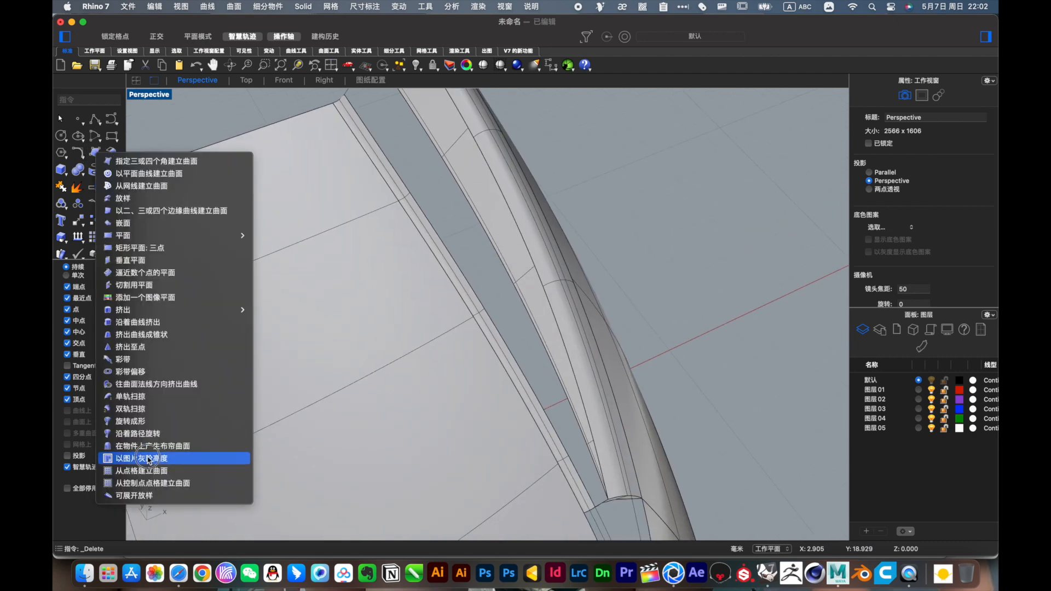
left_click(120, 410)
scroll(380, 165, "up", 1)
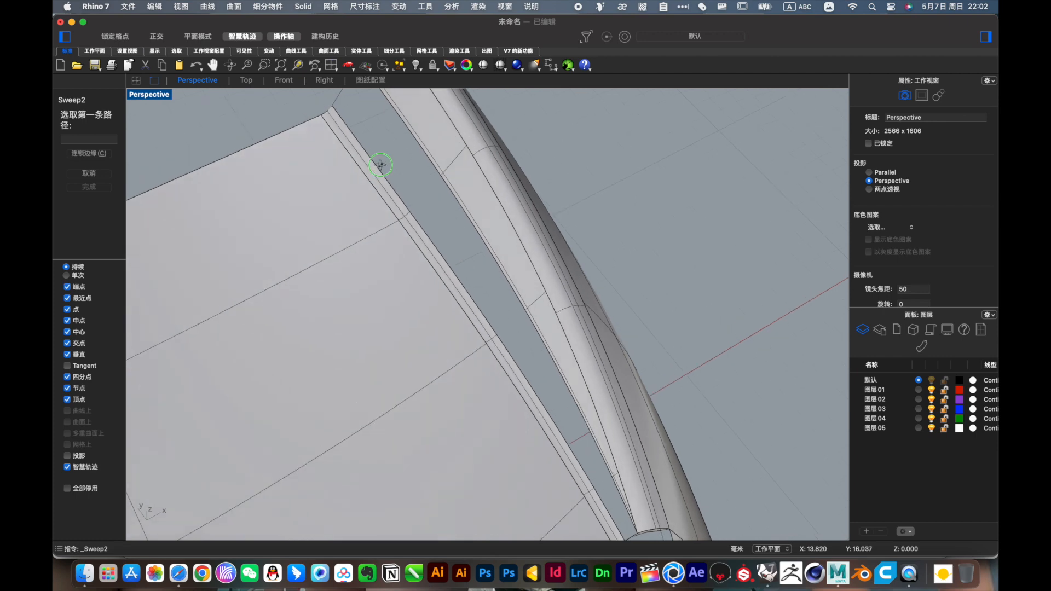
left_click(355, 141)
left_click(413, 136)
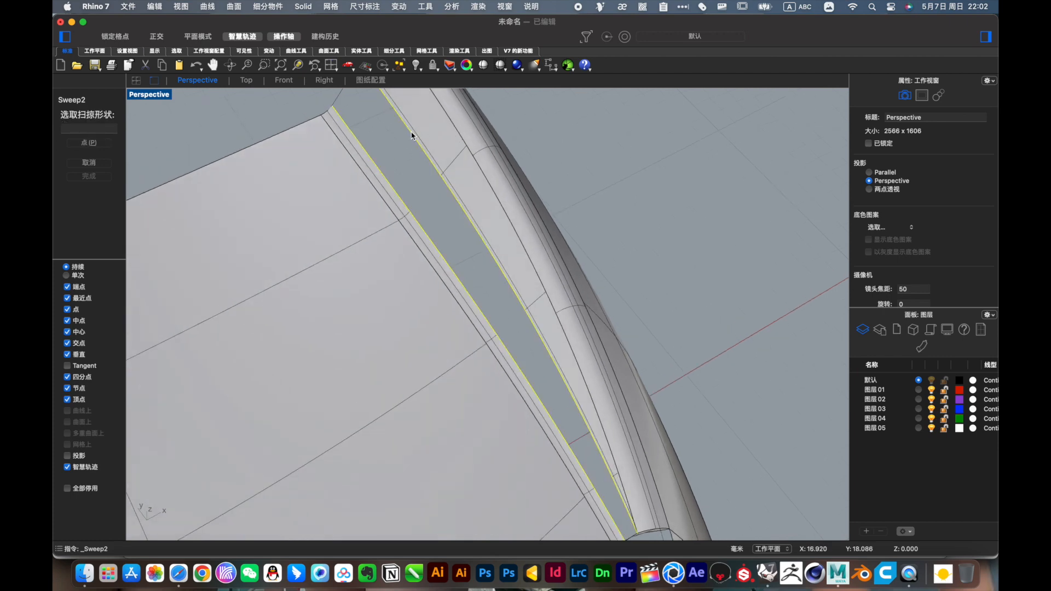
left_click(337, 104)
right_click_drag(429, 179, 617, 404)
left_click(627, 422)
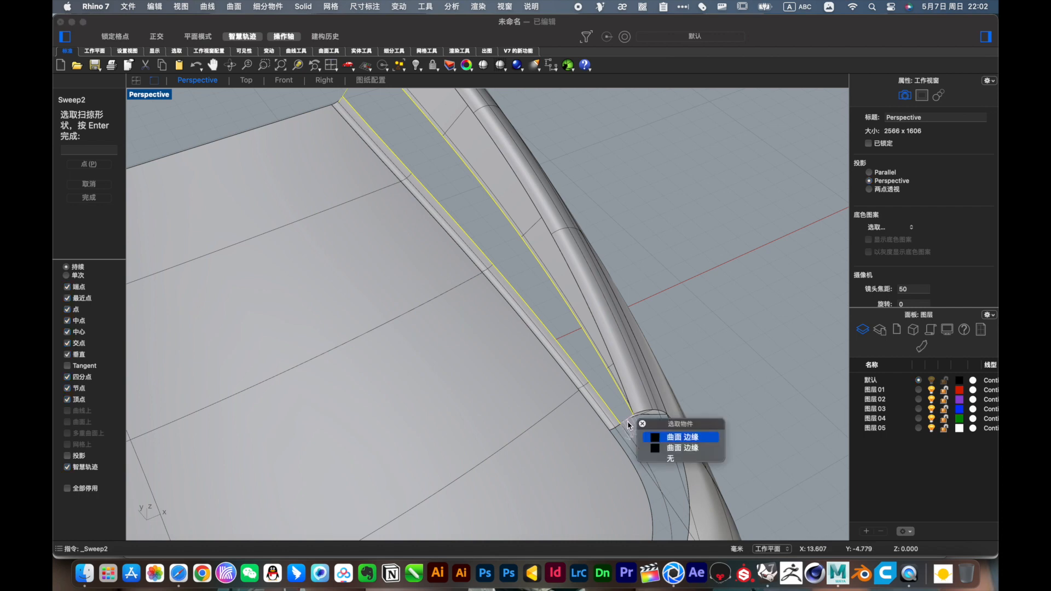
left_click(672, 437)
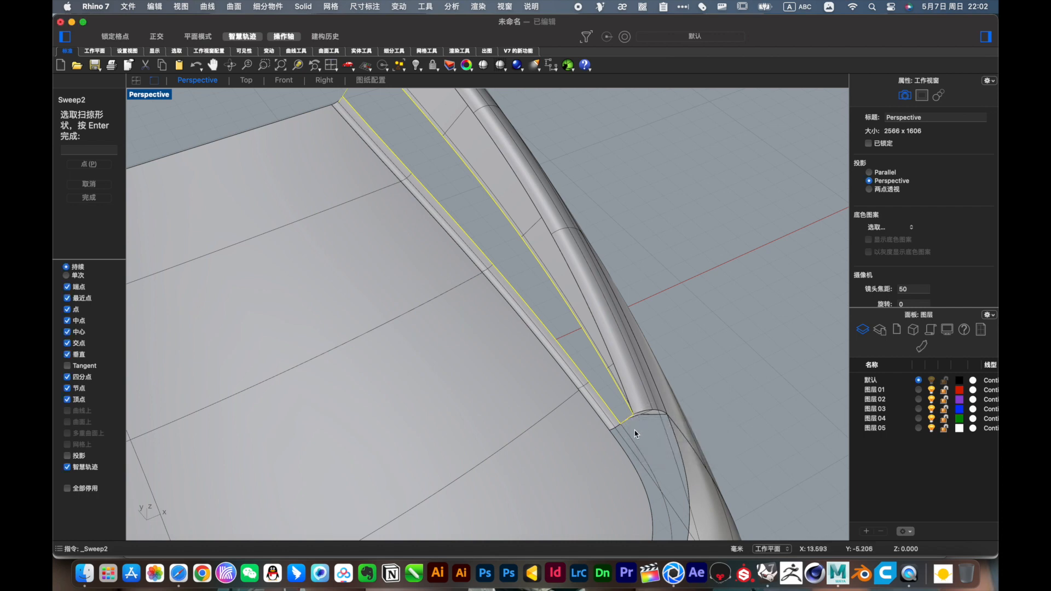
right_click_drag(635, 430, 629, 427)
key("Return")
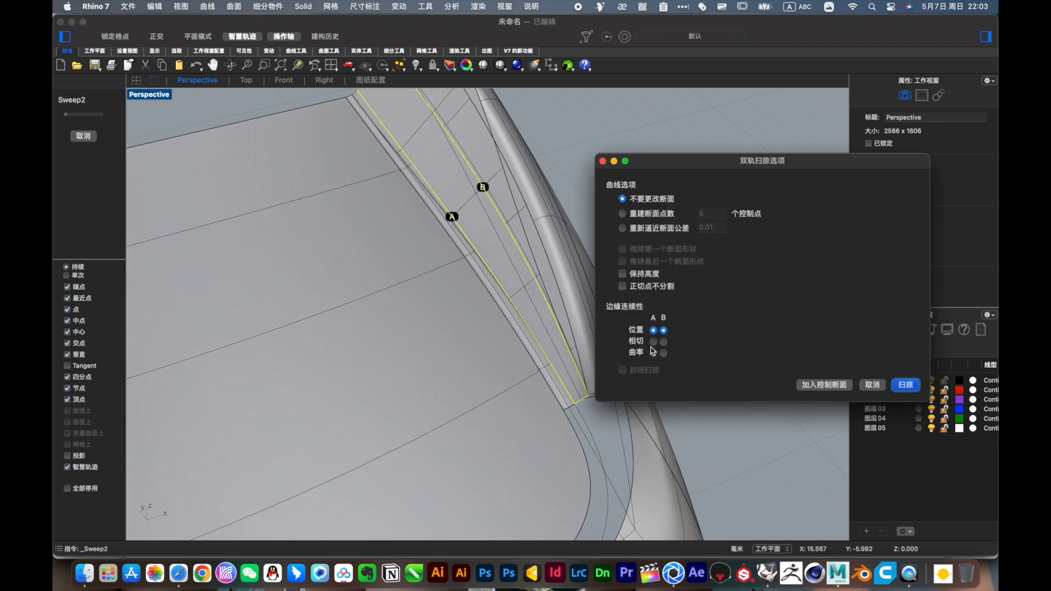
left_click(905, 385)
Try to join the swept side surface with the adjacent narrow strip at the corner end.
mouse_move(597, 306)
right_mouse_down()
mouse_move(762, 292)
mouse_move(757, 279)
mouse_move(727, 305)
mouse_move(558, 324)
mouse_move(608, 310)
mouse_move(610, 354)
mouse_move(614, 305)
mouse_move(602, 297)
right_mouse_up()
left_click(584, 300)
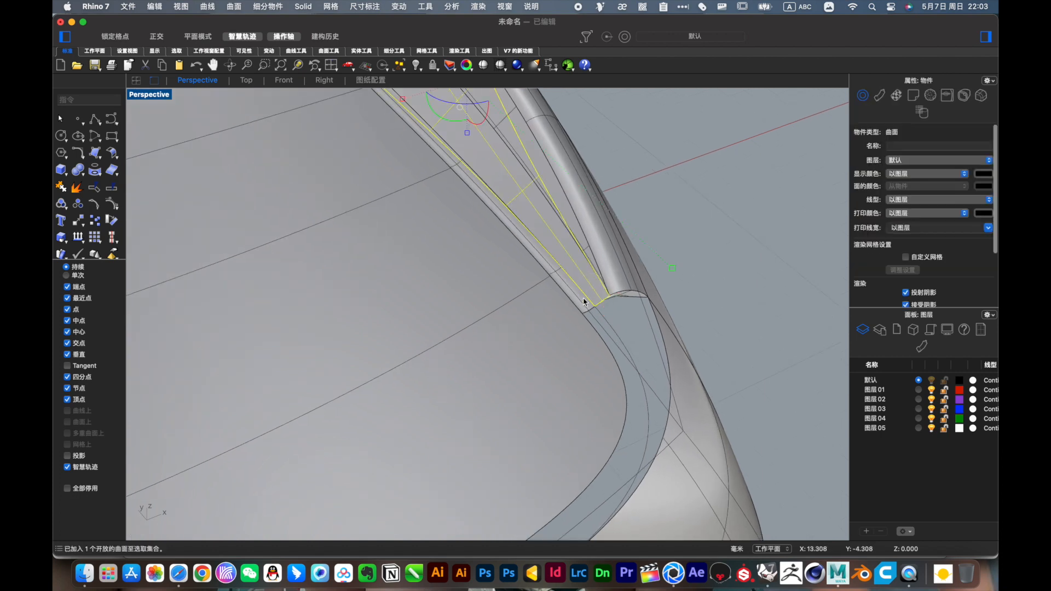
left_click(591, 302)
left_click(760, 265)
scroll(616, 274, "up", 10)
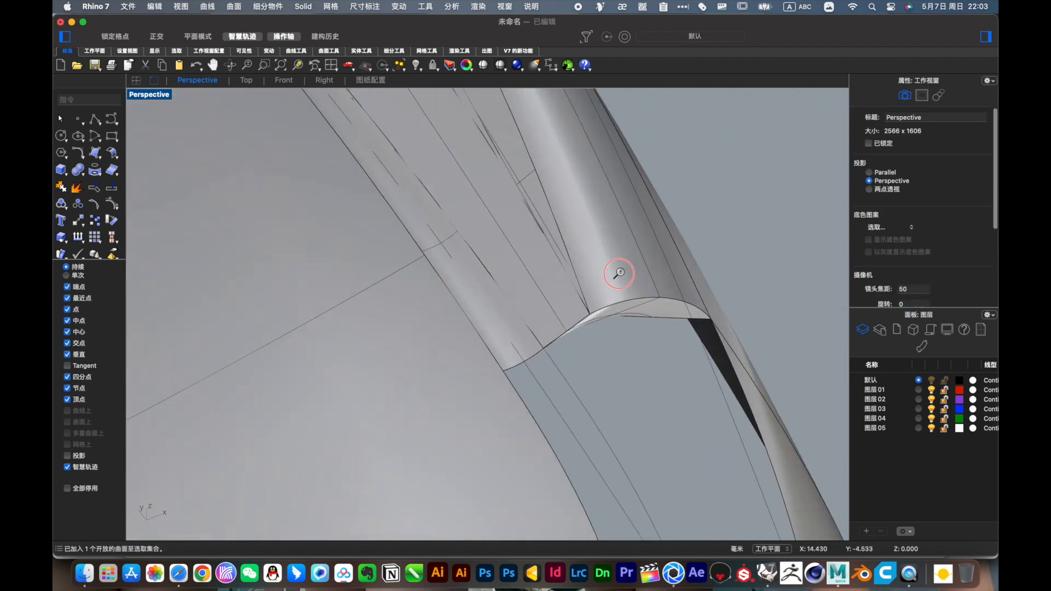
left_click(523, 340)
left_click(541, 313, "shift")
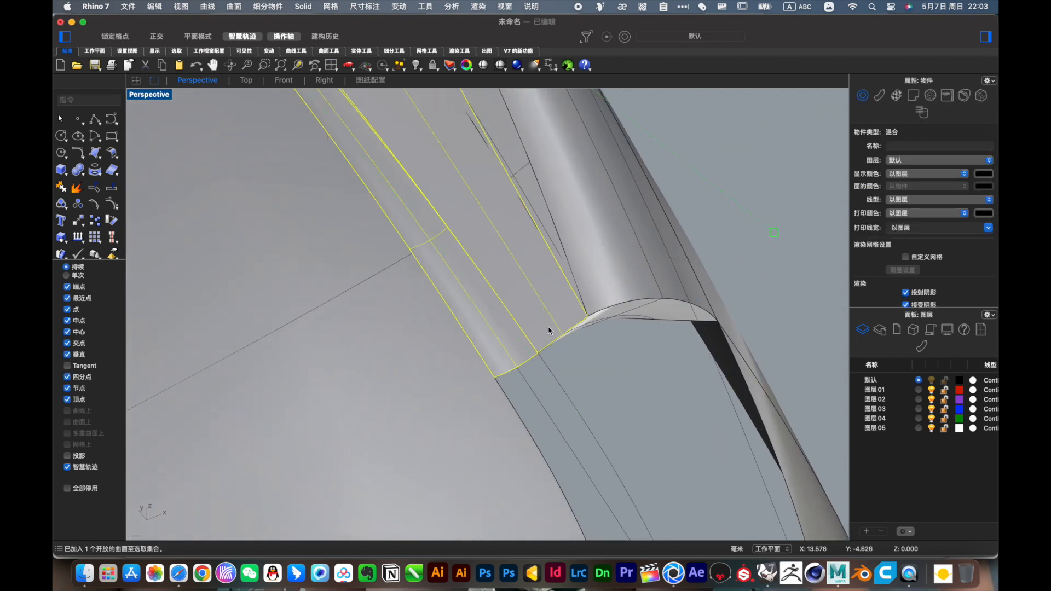
scroll(548, 326, "up", 5)
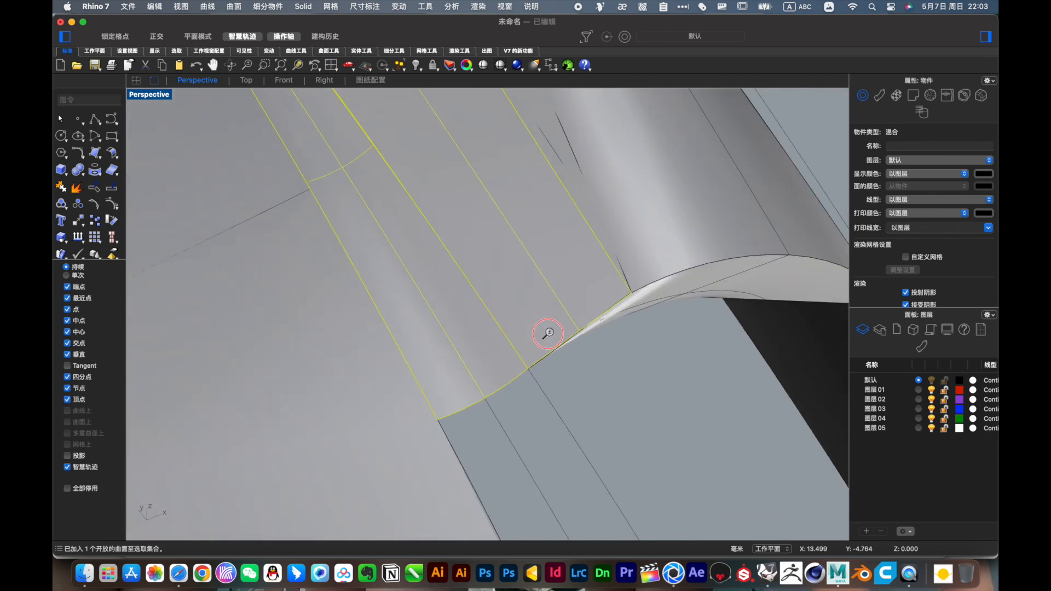
key("Escape")
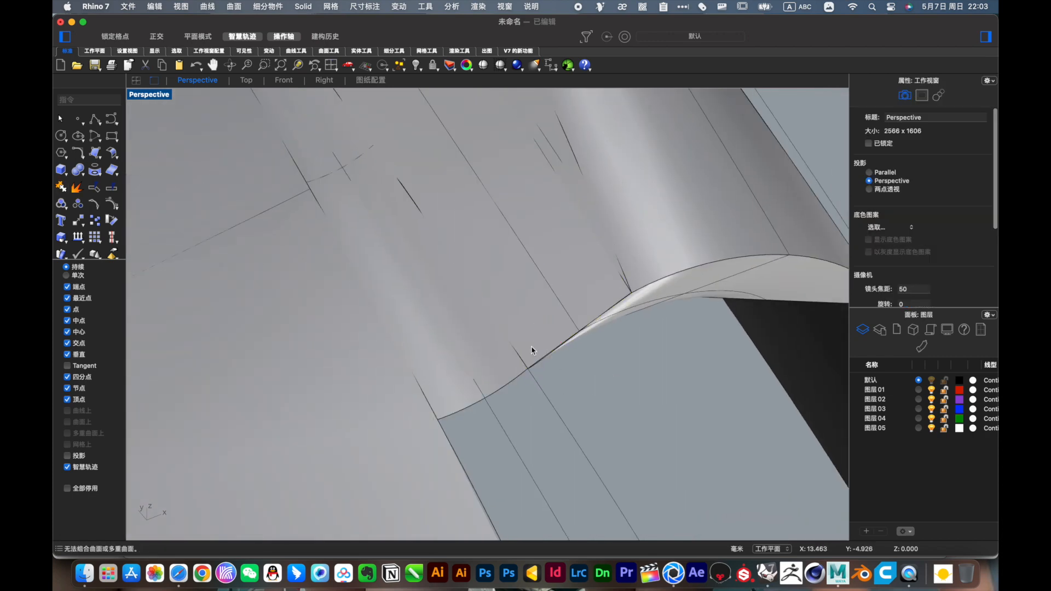
Try deleting the swept side surface and the small curved surface at its corner end, and undo both deletions.
left_click(518, 326)
left_click(466, 342)
scroll(572, 380, "up", 8)
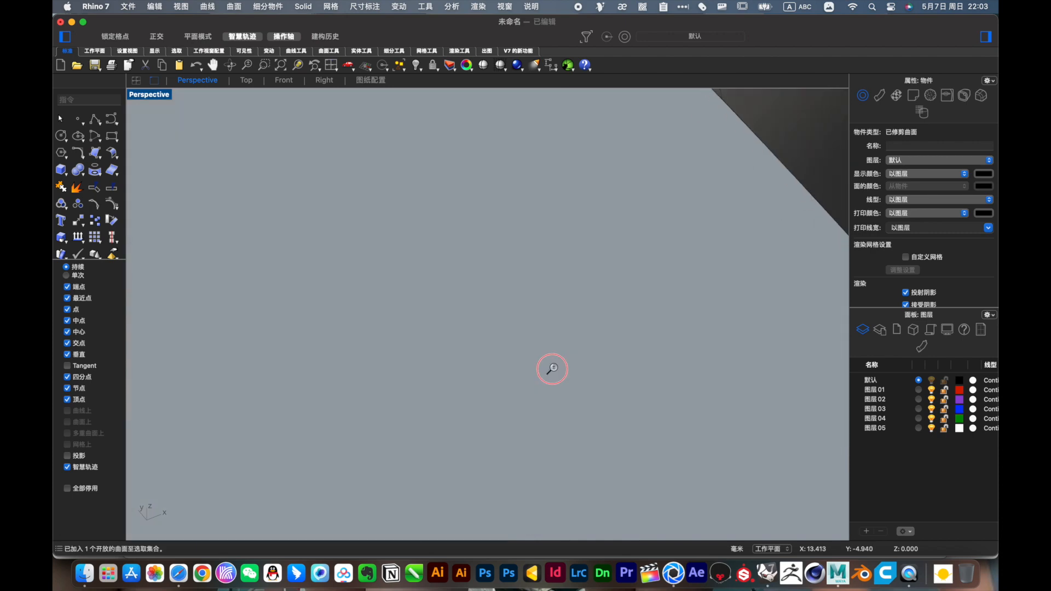
left_click(513, 286)
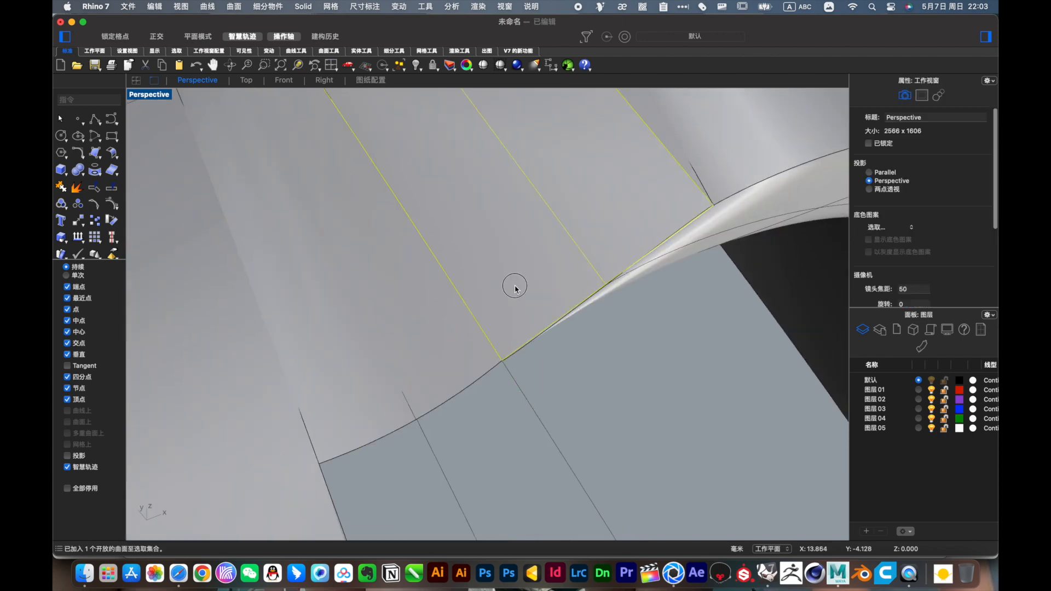
key("Delete")
left_click(584, 312)
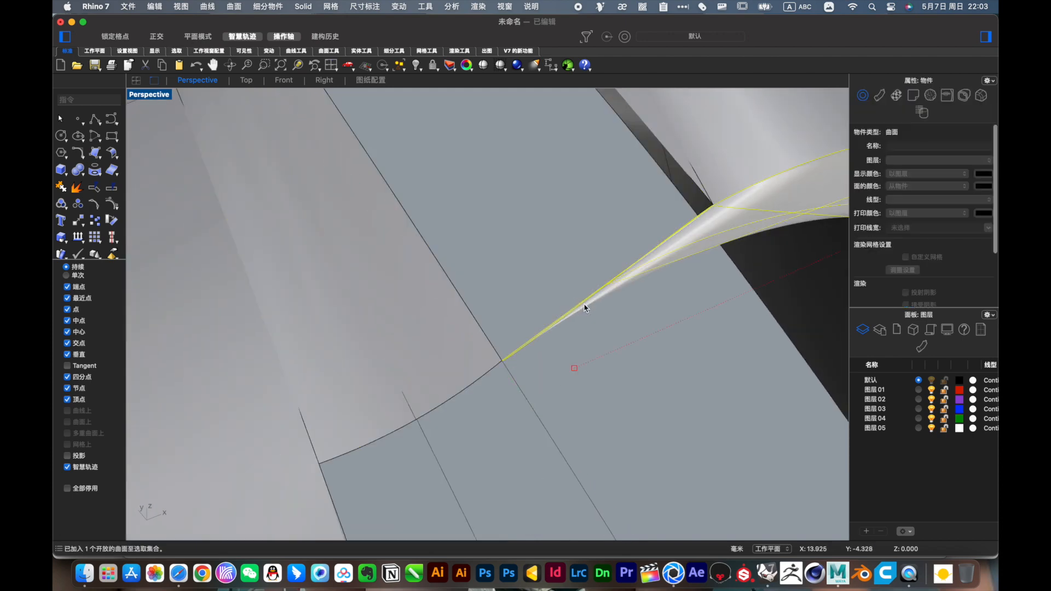
key("Delete")
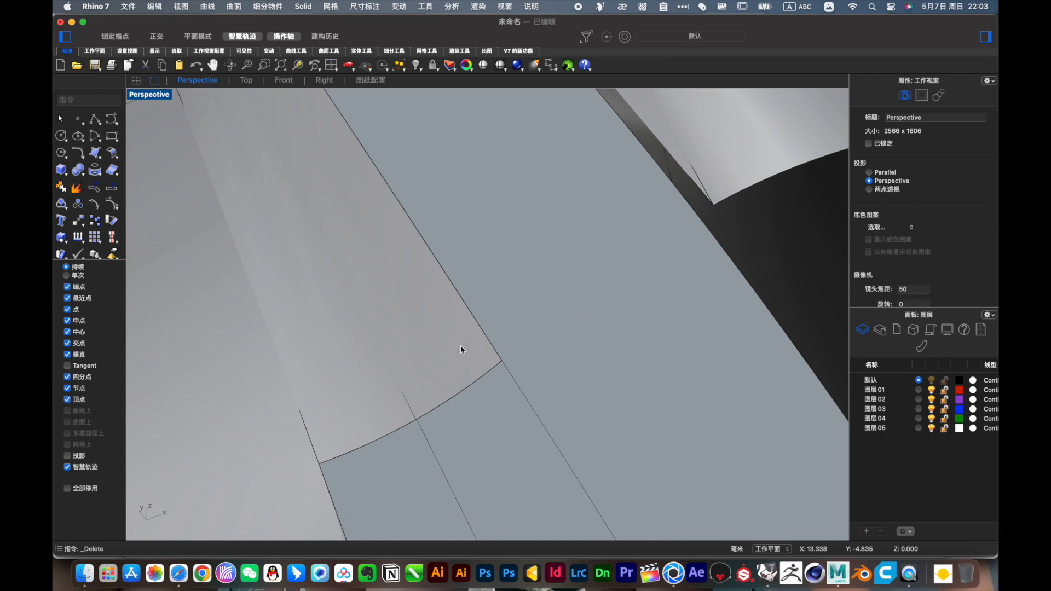
scroll(617, 285, "down", 5)
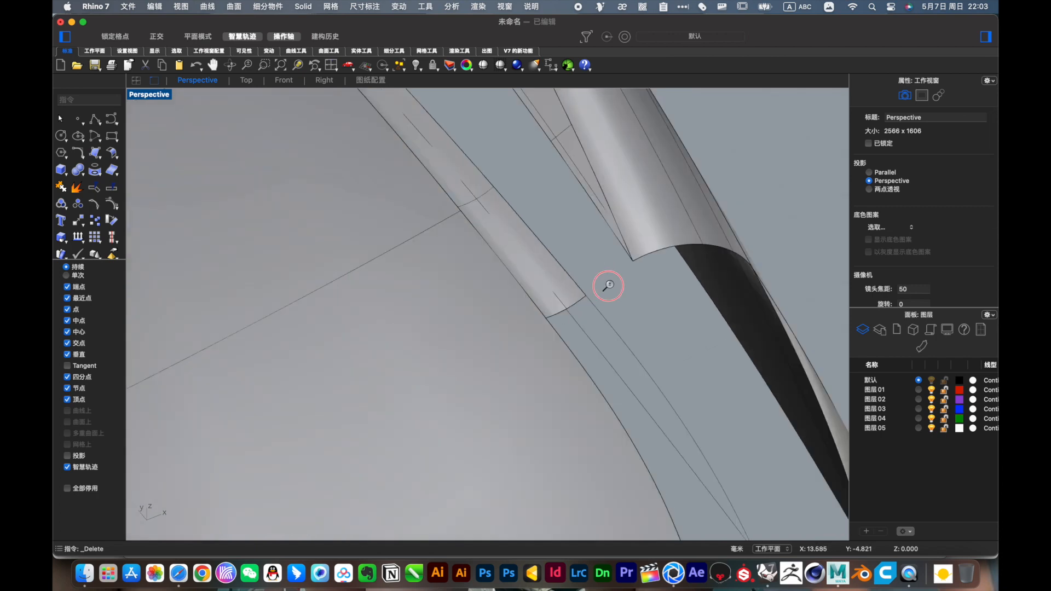
key("super+z")
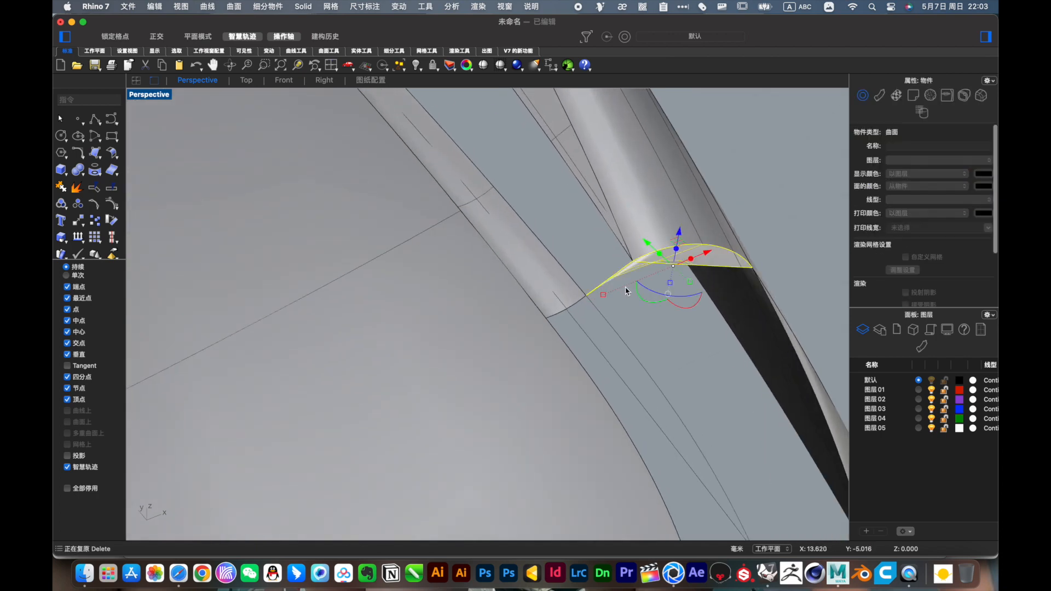
key("super+z")
key("Escape")
Delete the small curved surface at the corner end of the side gap and the swept surface that fills the gap.
left_click(648, 263)
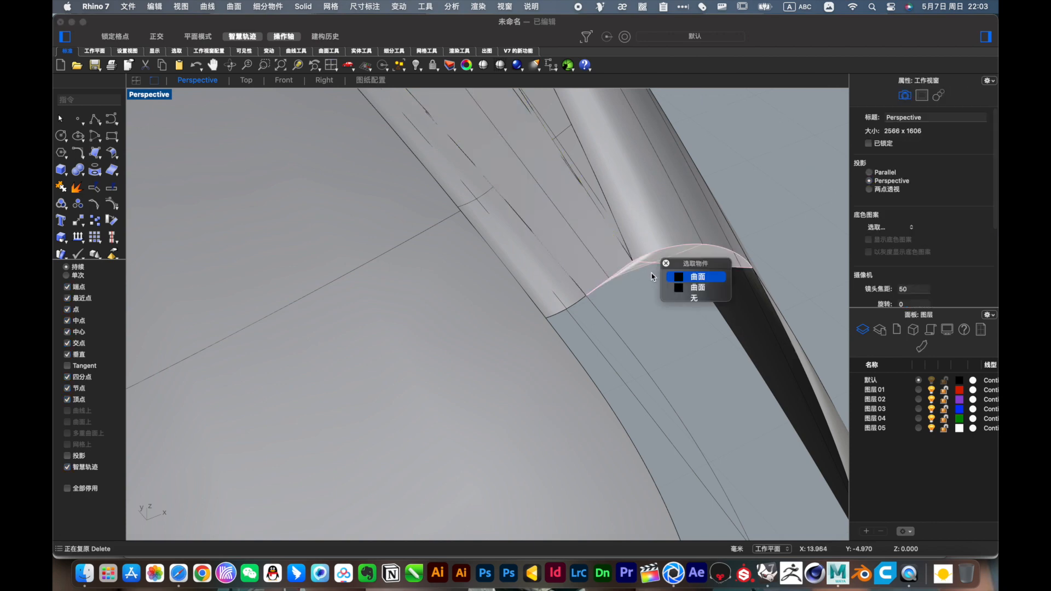
left_click(696, 277)
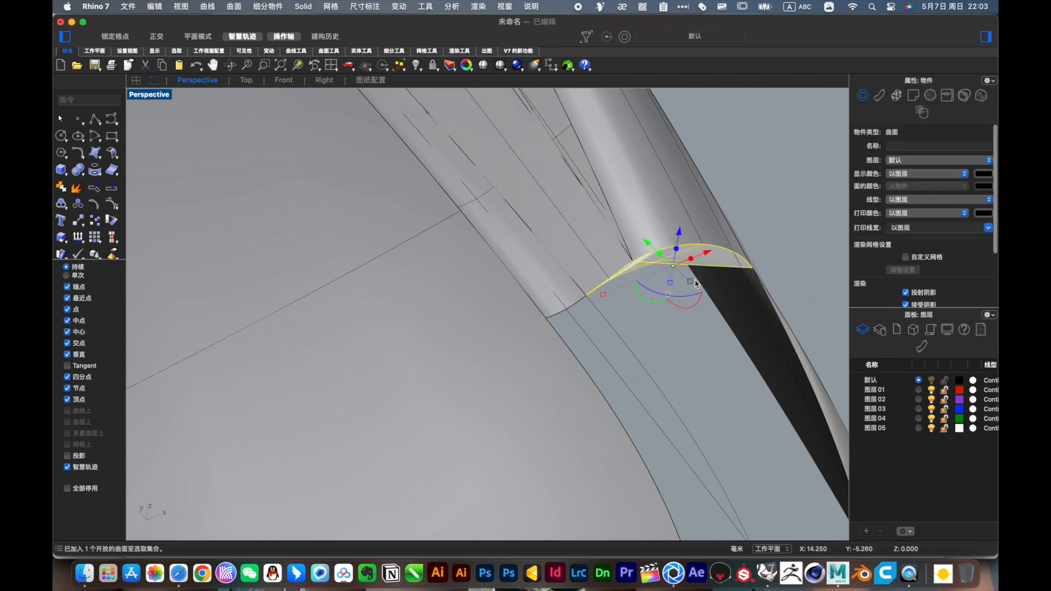
key("Delete")
left_click(583, 244)
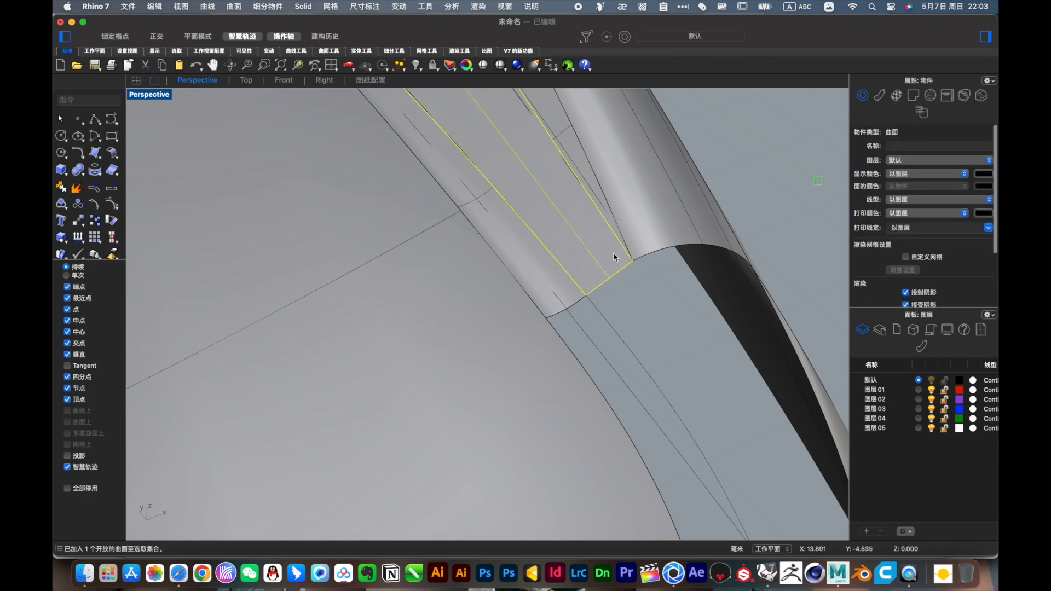
key("Delete")
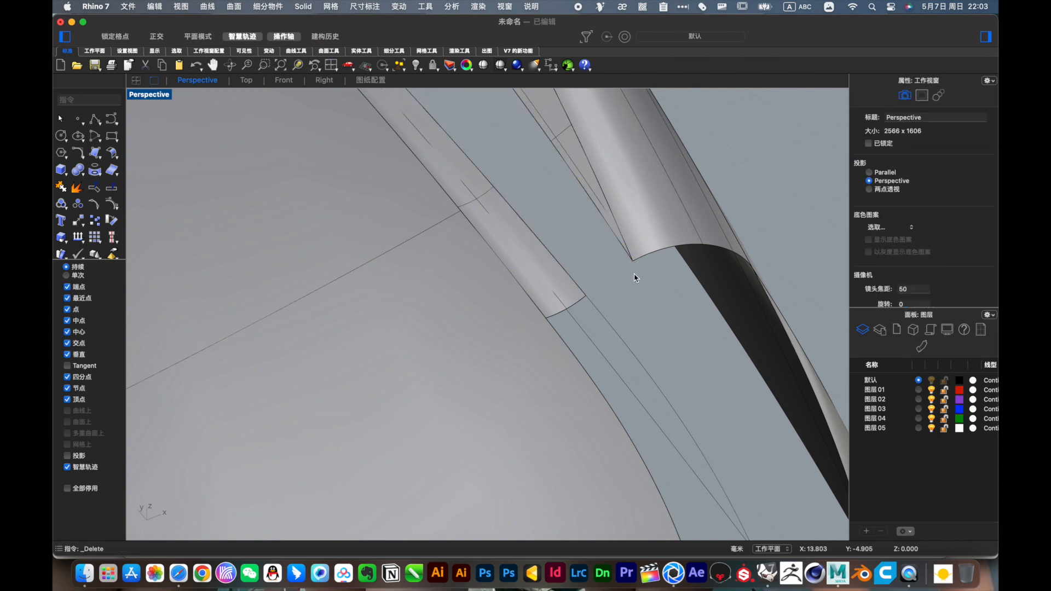
Create an adjustable blend curve from the narrow strip's end edge to the side fillet's end edge, with curvature continuity at both ends.
right_click_drag(634, 274, 630, 274)
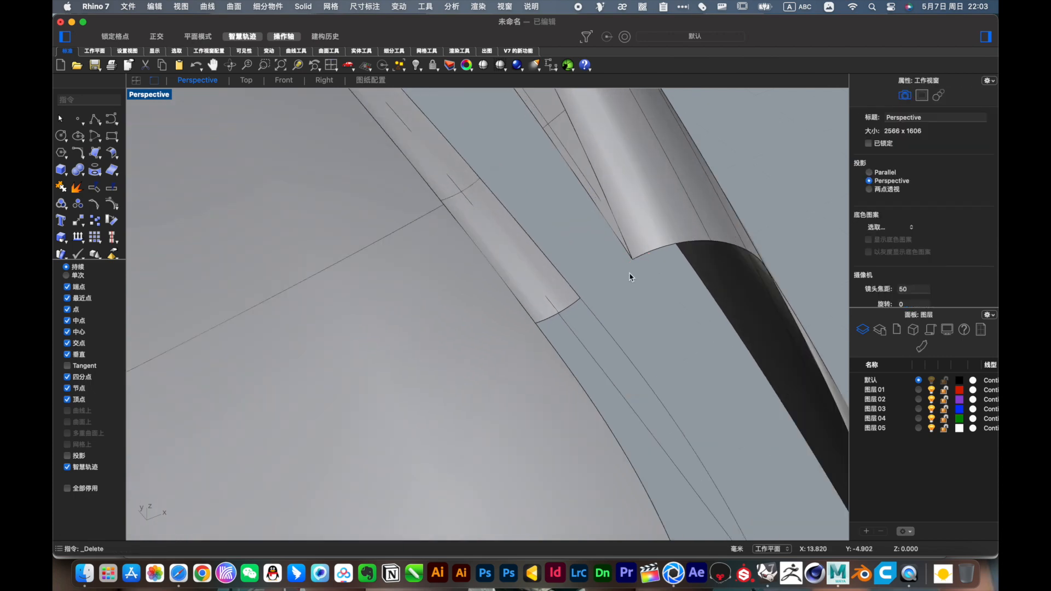
left_click(86, 155)
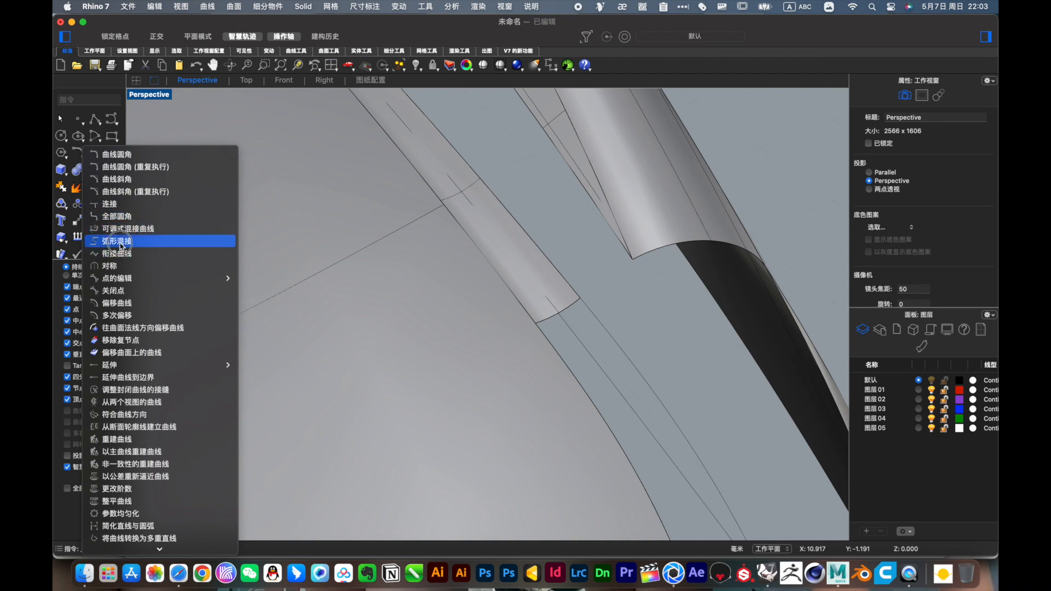
left_click(120, 228)
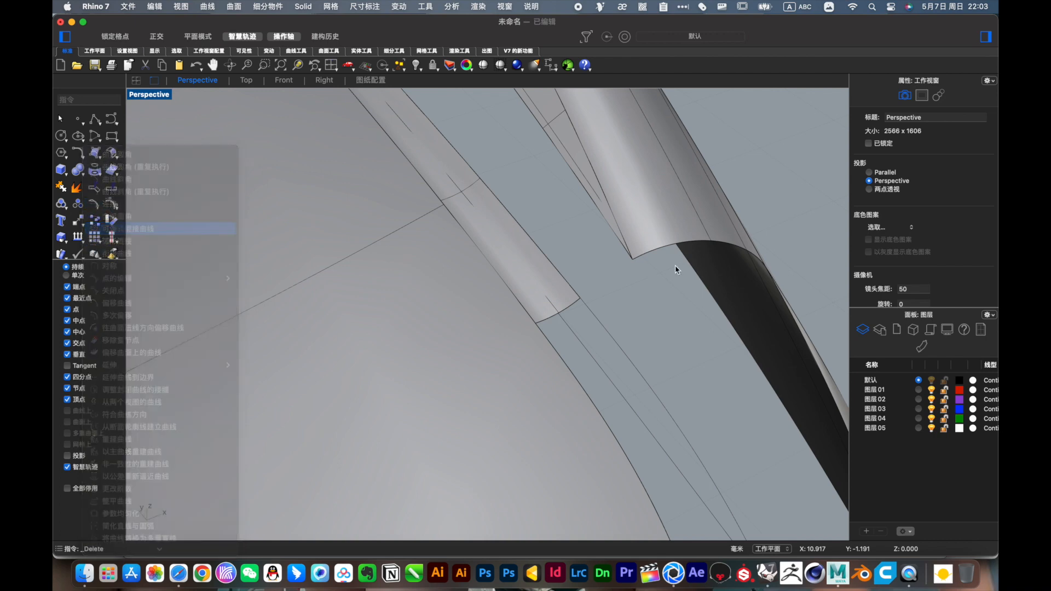
left_click(640, 256)
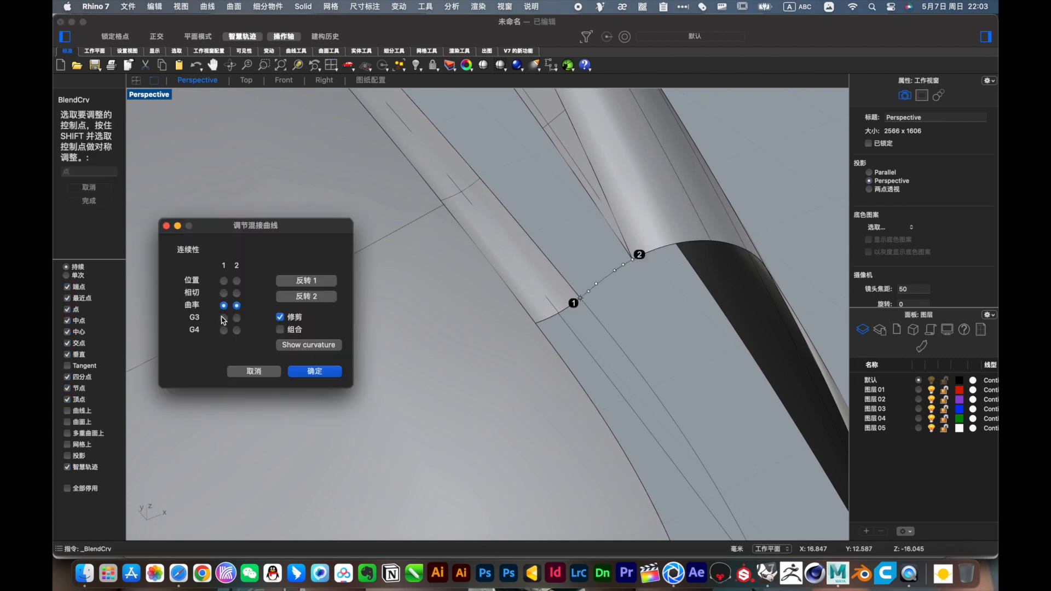
left_click(308, 372)
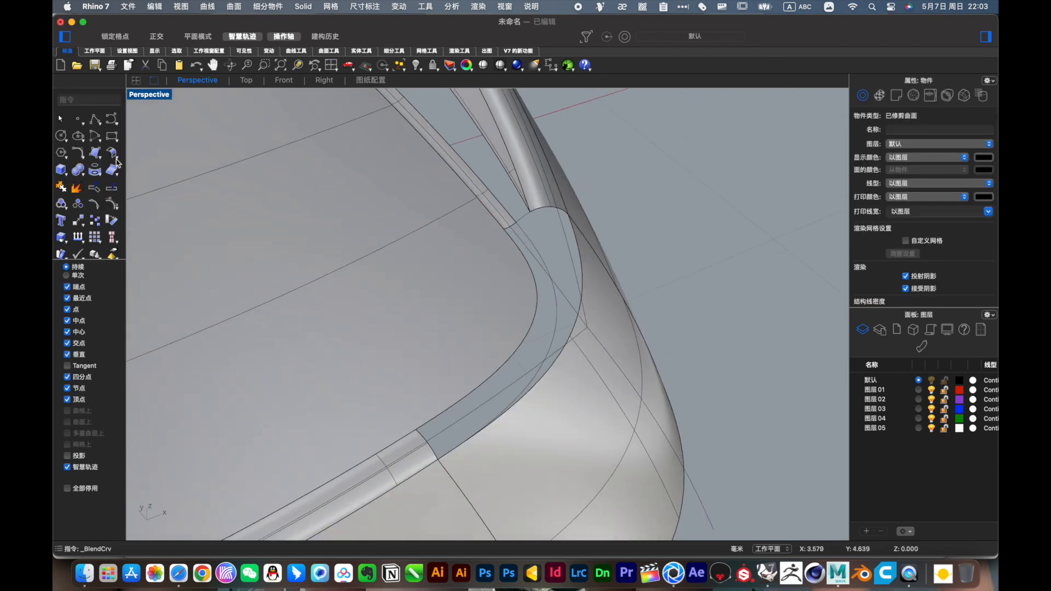
Fill the side gap with a two-rail sweep along its long edges, using the blend curve and far end curve as sections, with curvature continuity on both rails.
left_click(96, 153)
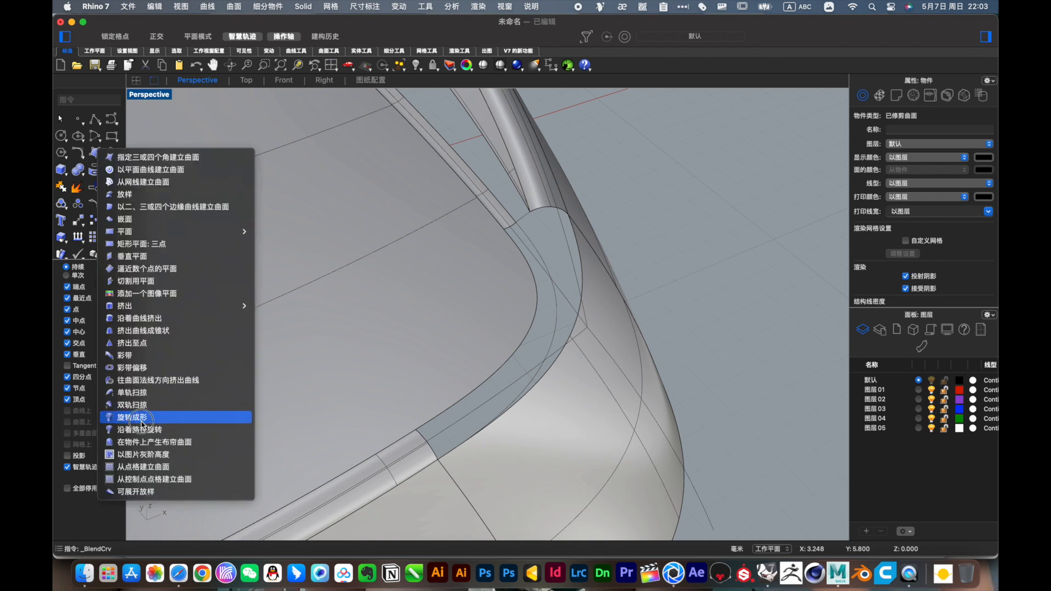
left_click(133, 405)
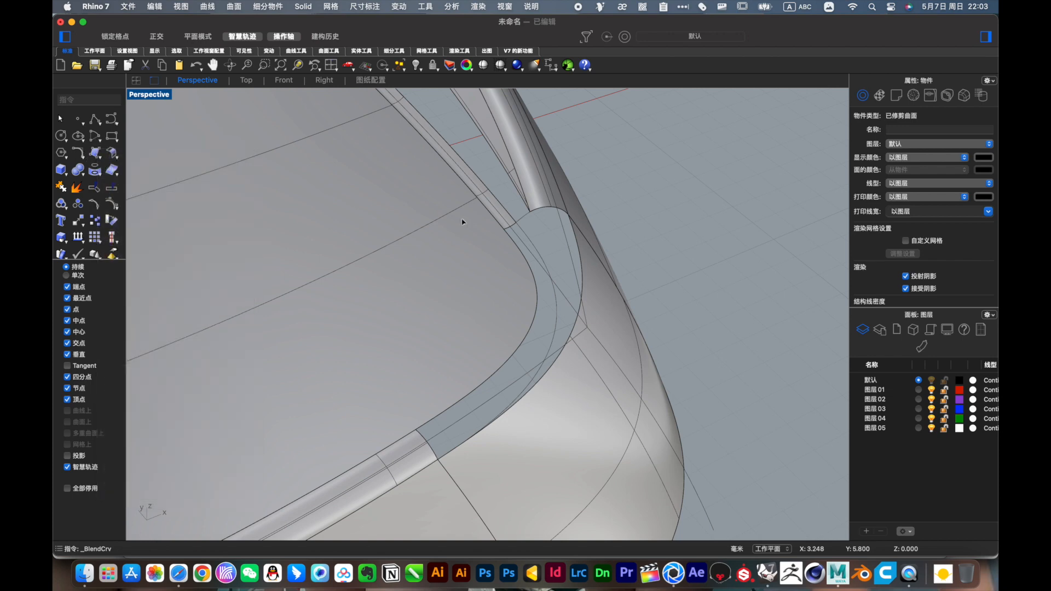
left_click(500, 202)
left_click(517, 192)
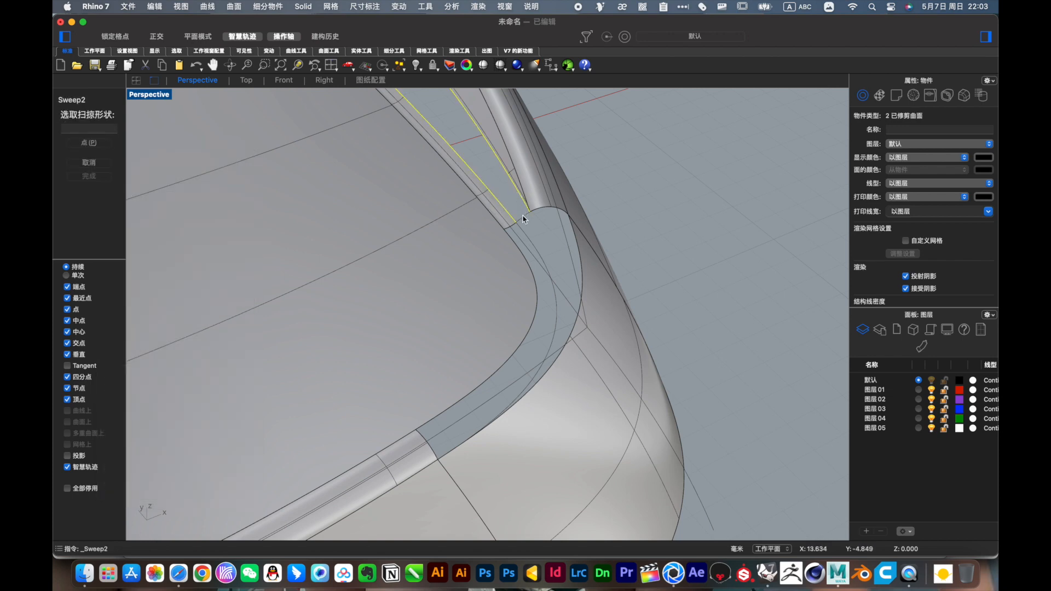
left_click(522, 215)
right_click_drag(436, 173, 465, 227)
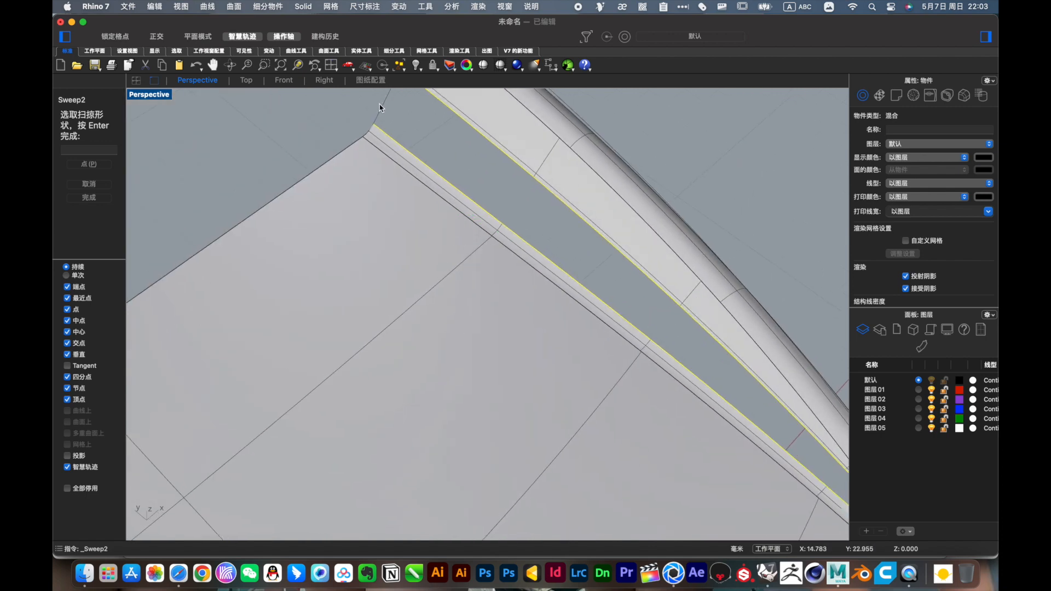
key("Return")
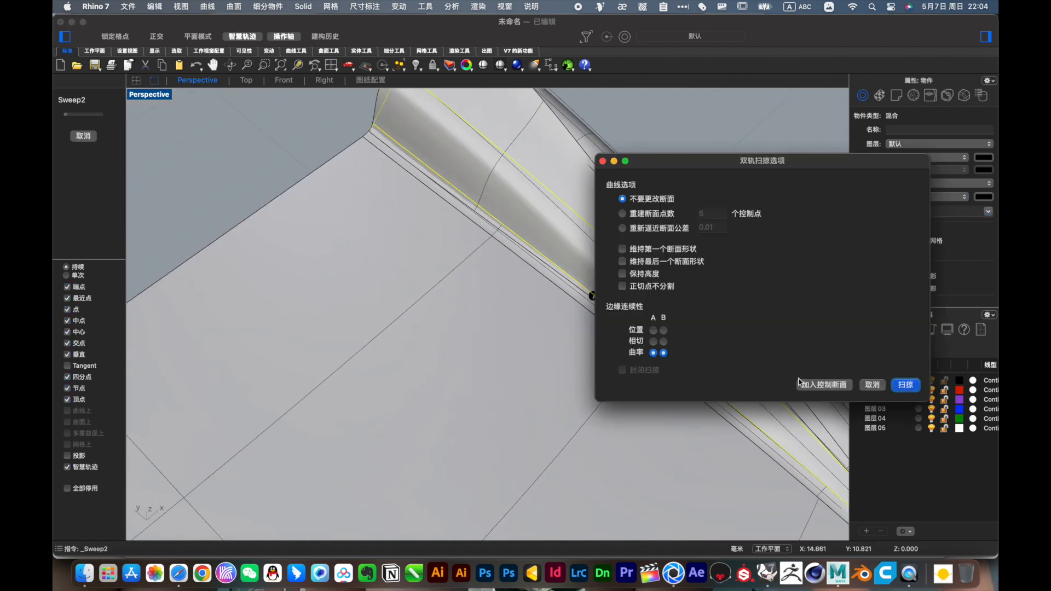
left_click(906, 385)
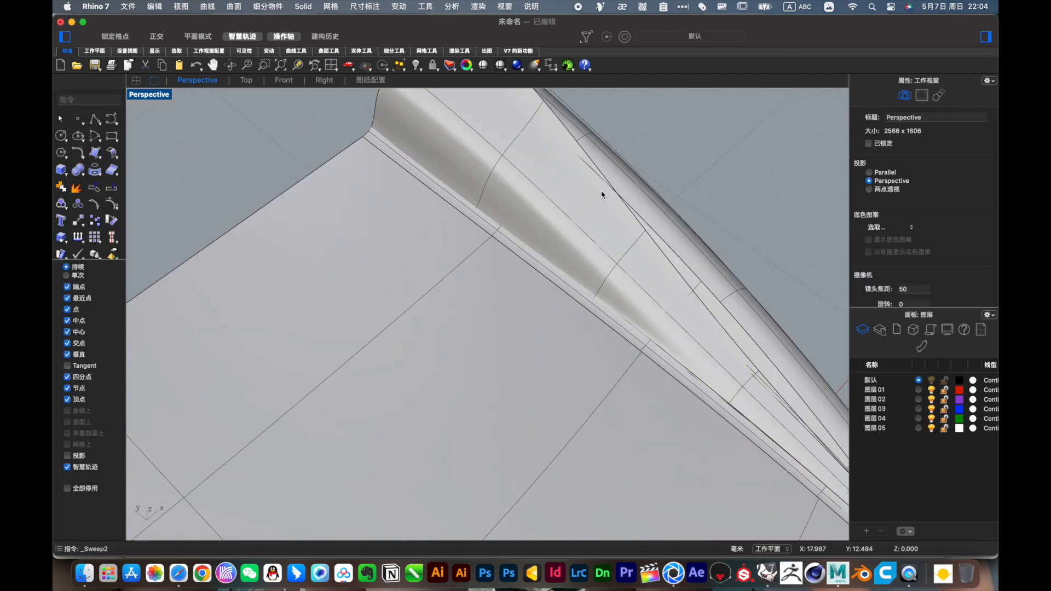
scroll(601, 197, "up", 2)
scroll(602, 198, "down", 4)
right_click_drag(621, 244, 601, 231)
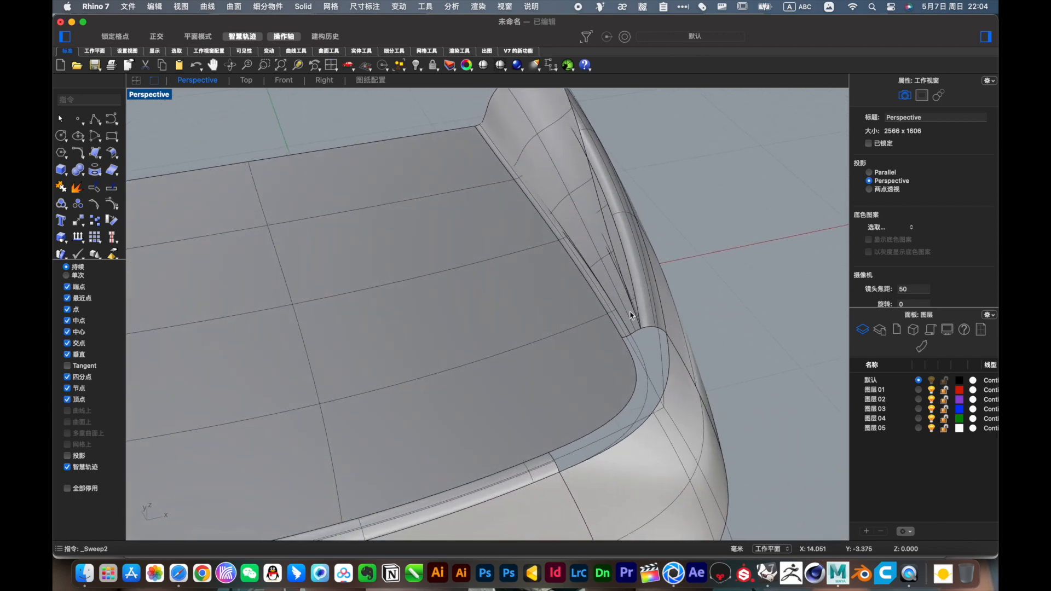
scroll(634, 300, "up", 5)
right_click_drag(643, 319, 592, 280)
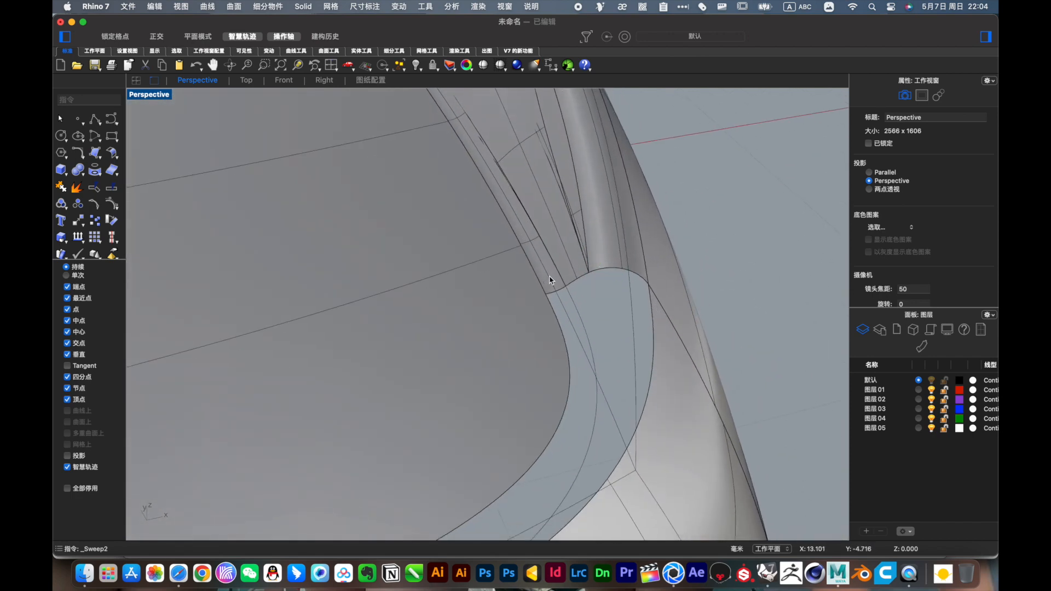
Delete the swept surface that fills the side gap between the narrow strip and the side fillet.
left_click(529, 246)
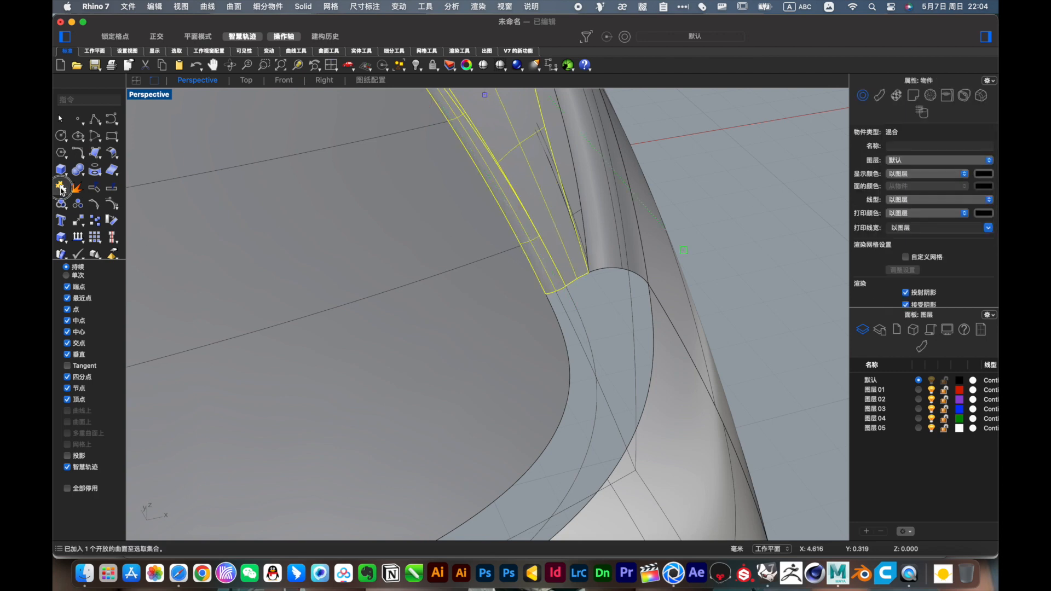
left_click(744, 221)
left_click(558, 235)
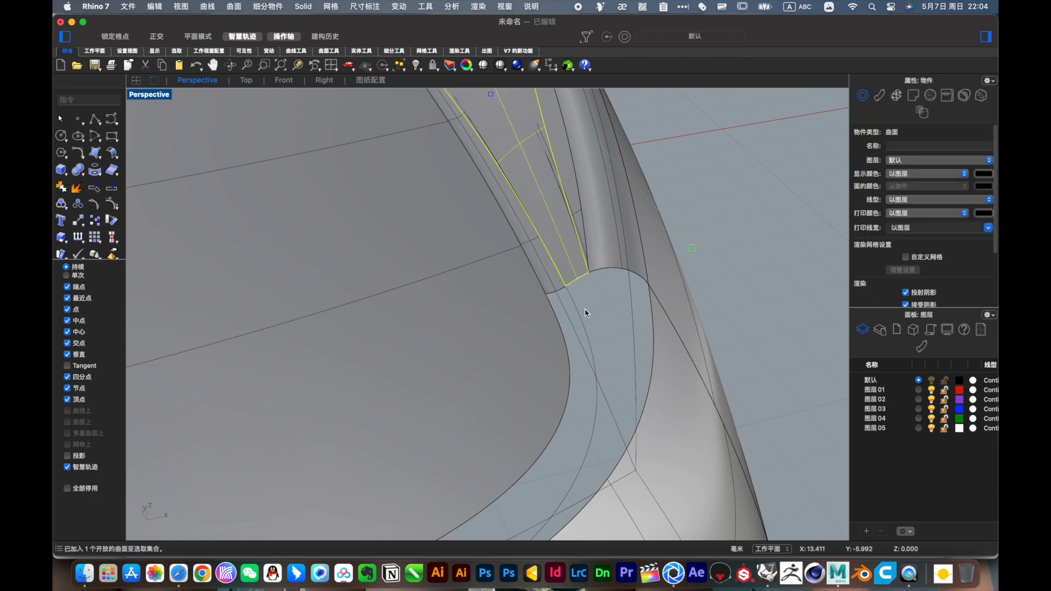
key("Escape")
right_click_drag(549, 234, 518, 293)
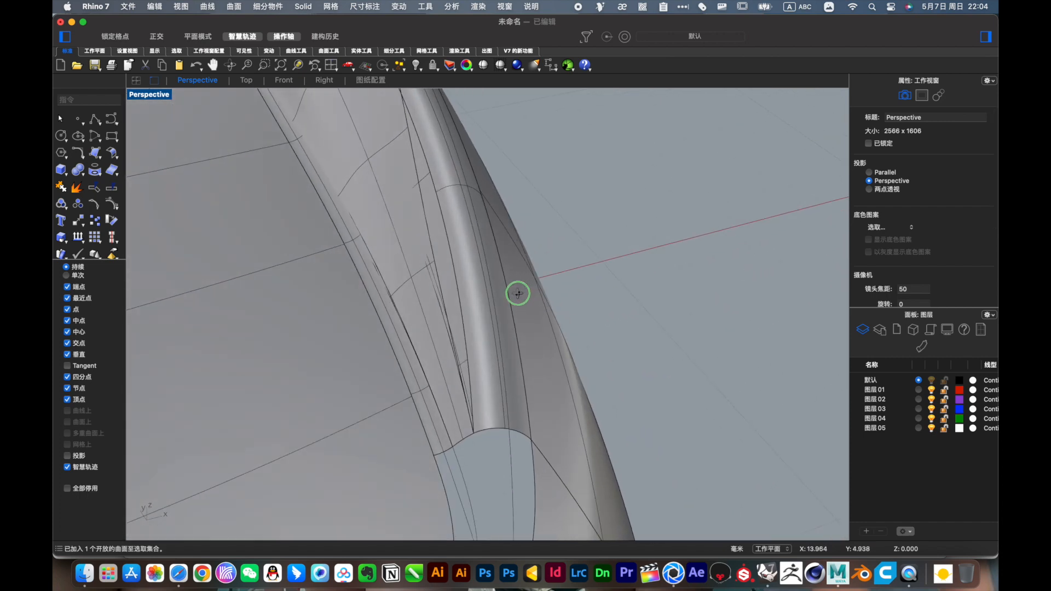
left_click(421, 303)
mouse_move(421, 302)
right_mouse_down()
mouse_move(459, 299)
mouse_move(425, 292)
mouse_move(435, 297)
right_mouse_up()
key("Delete")
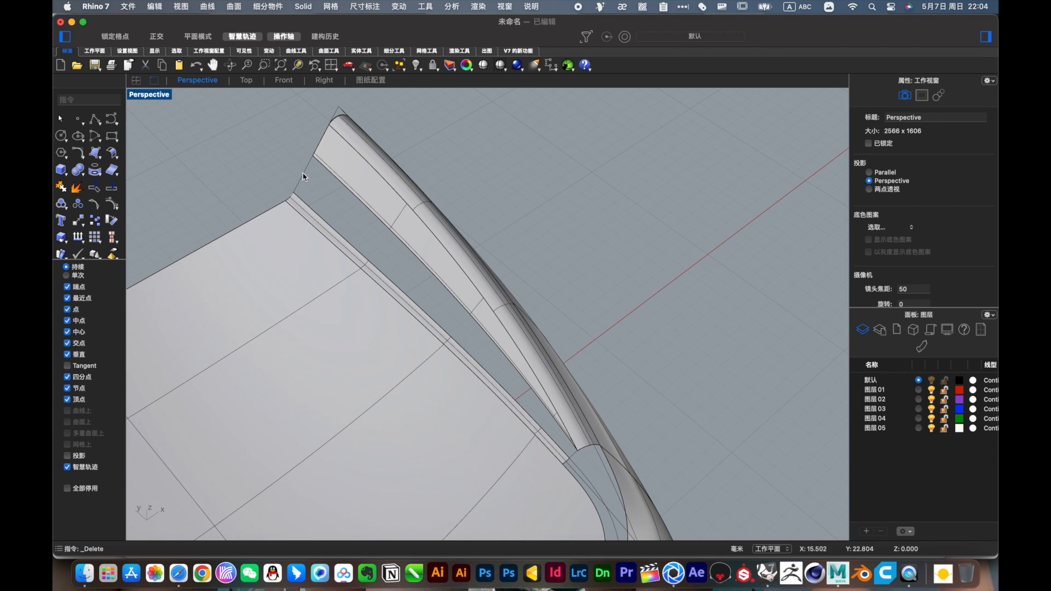
Delete the old section curve spanning the far end of the side gap.
left_click(303, 177)
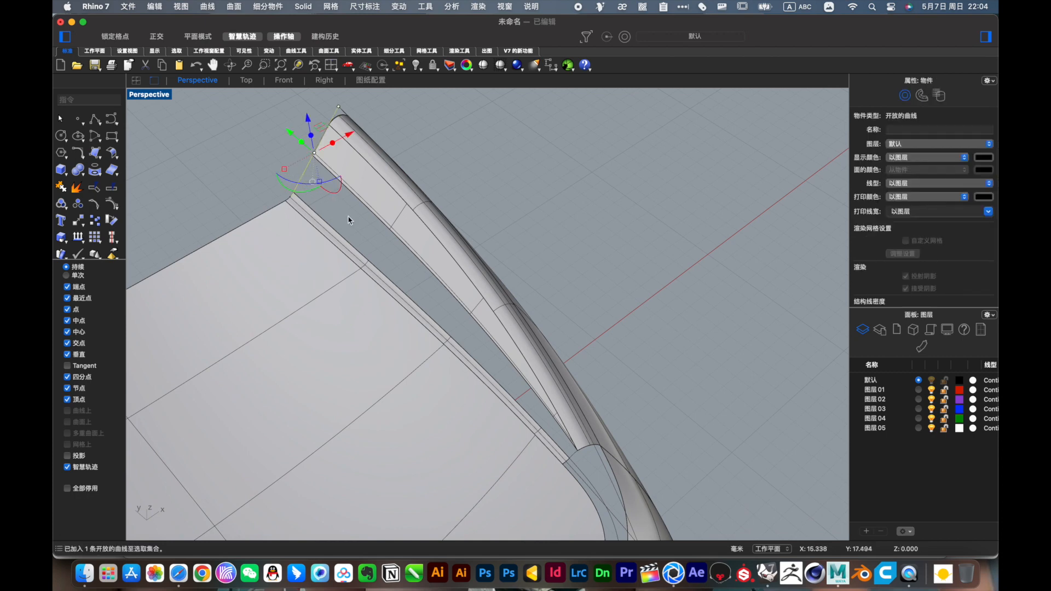
key("Escape")
right_click_drag(344, 215, 312, 233)
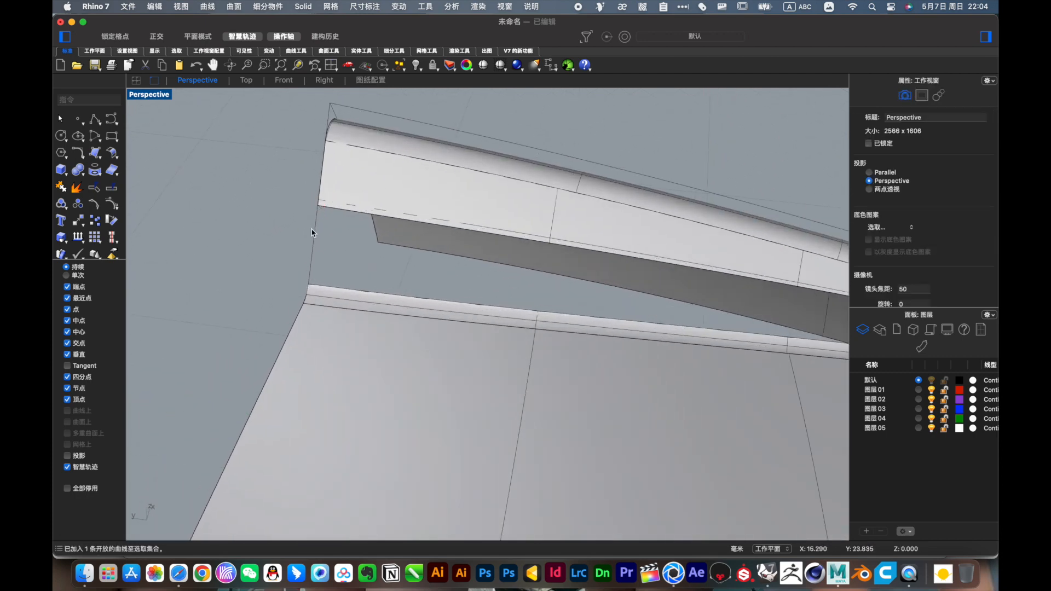
left_click(312, 232)
key("Delete")
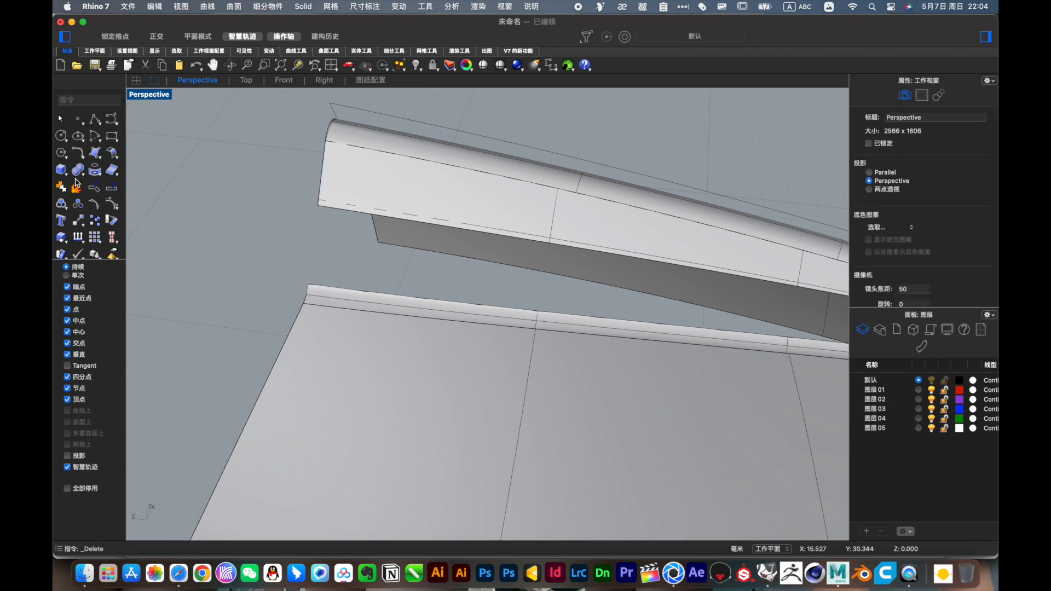
Create an adjustable blend curve at the gap's far end between the side surface's and narrow strip's end edges, with curvature continuity at both ends.
left_click(79, 153)
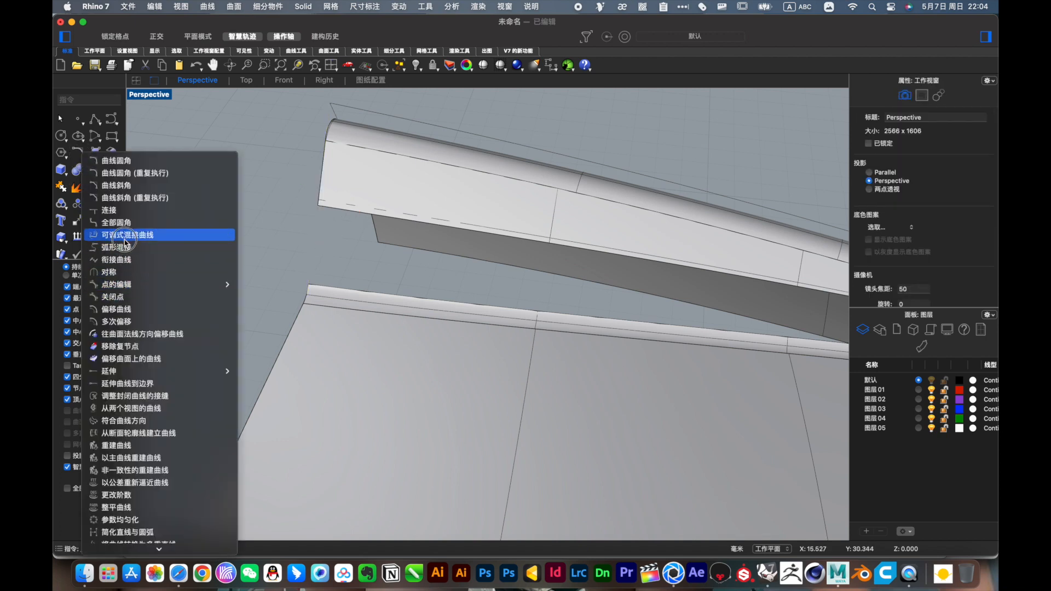
left_click(319, 198)
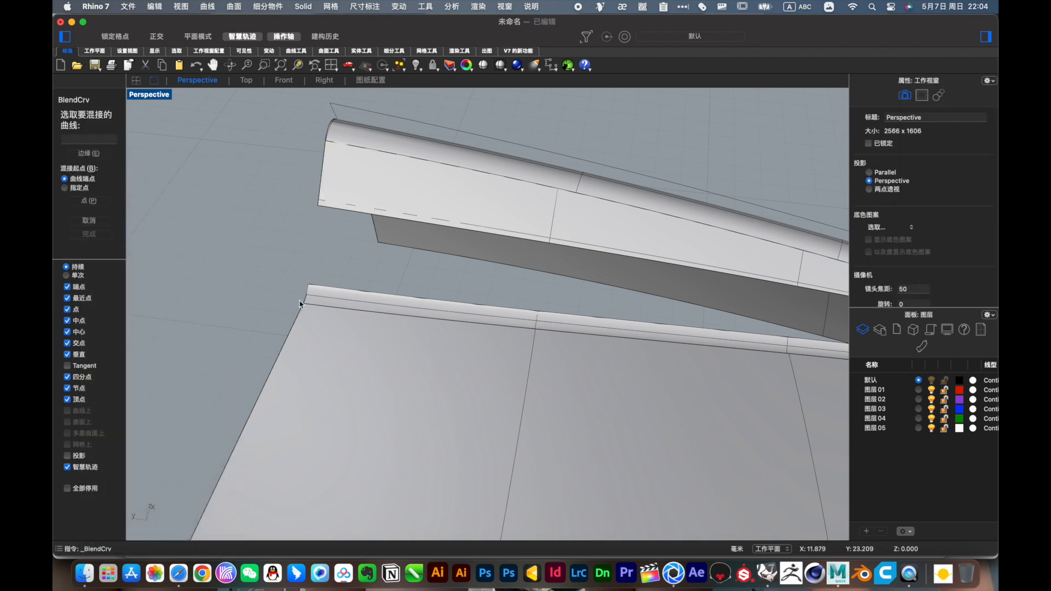
left_click(310, 293)
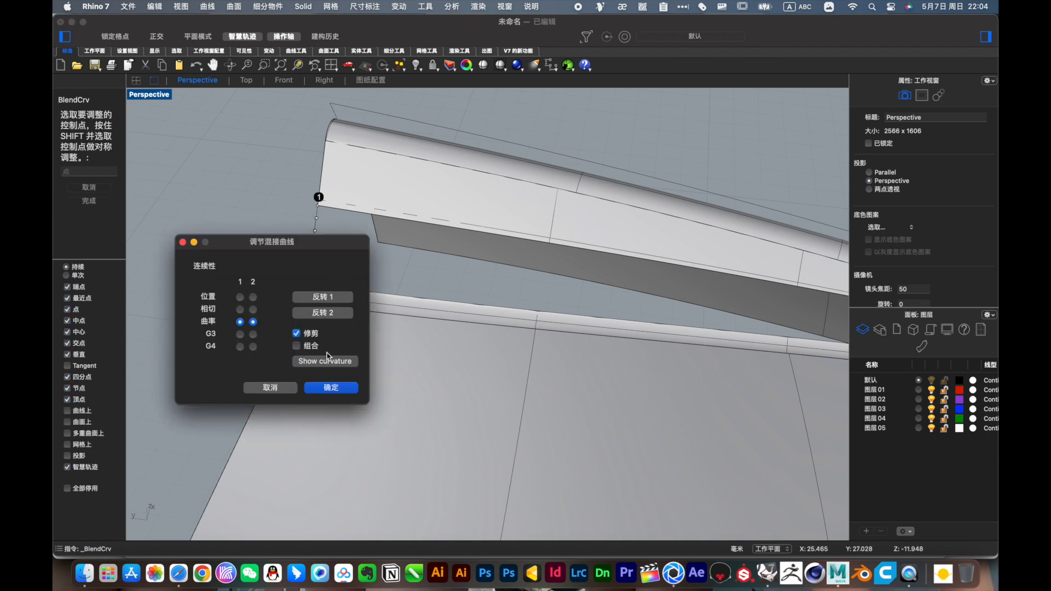
left_click(330, 387)
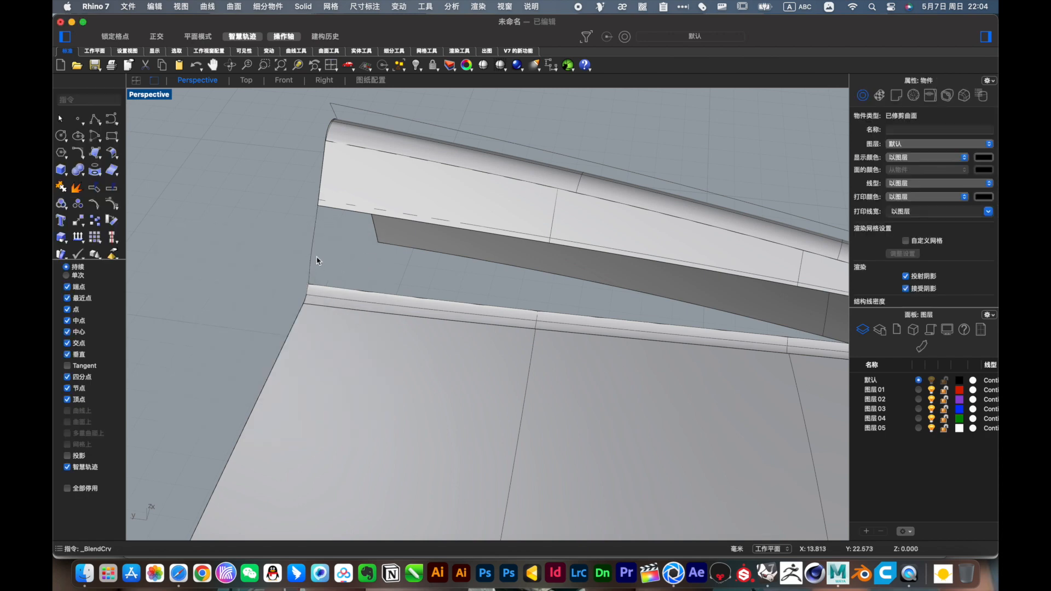
Fill the side gap with a two-rail sweep along its long edges, using the blend curves at both ends as sections and curvature continuity on both rails.
left_click(114, 154)
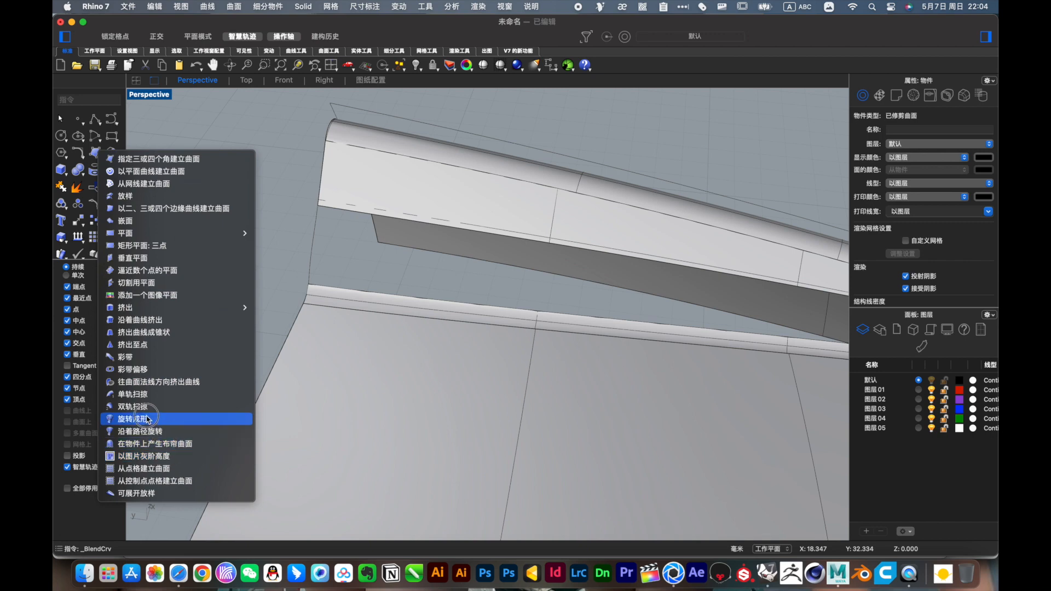
left_click(131, 407)
left_click(346, 219)
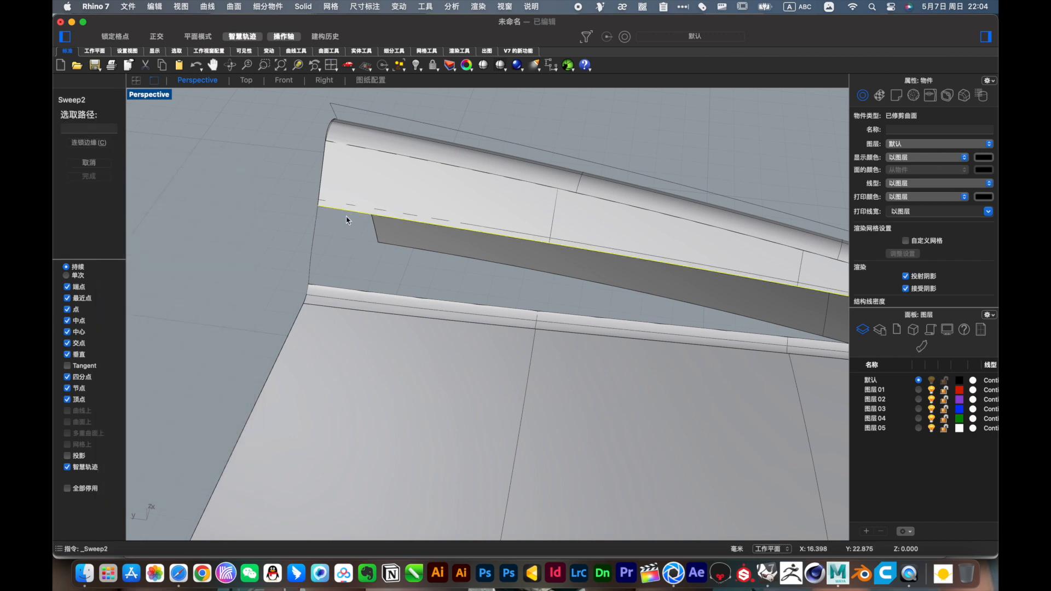
left_click(328, 289)
left_click(315, 263)
right_click_drag(464, 254, 355, 262)
scroll(602, 376, "up", 12)
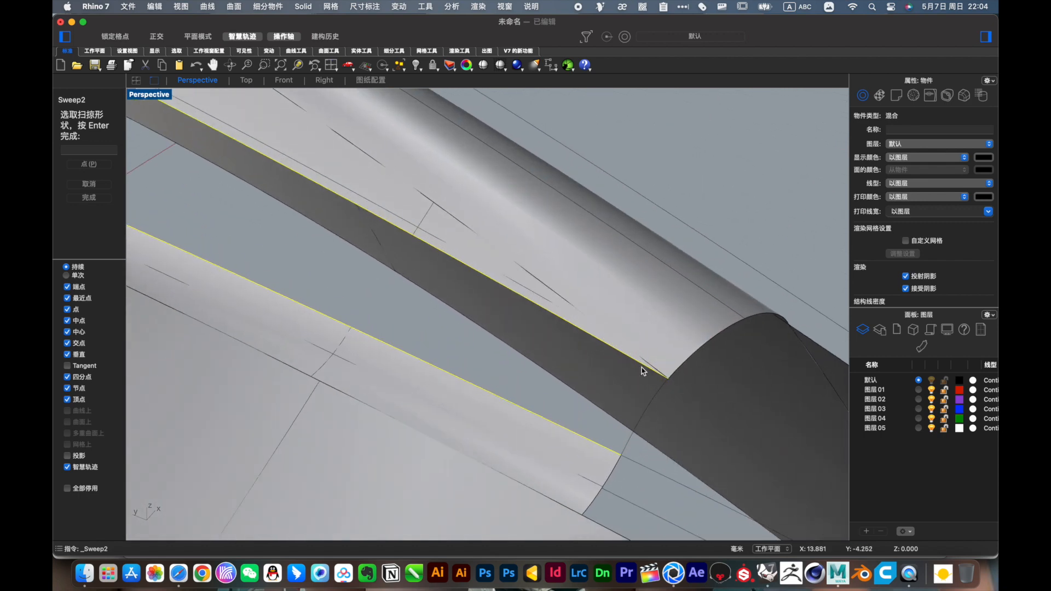
key("Return")
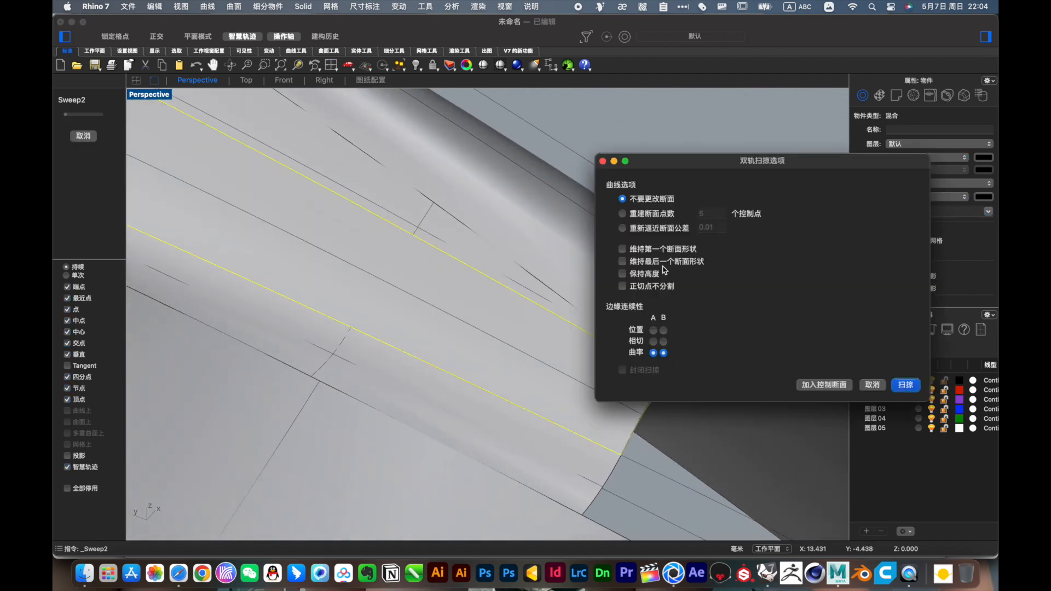
left_click(905, 384)
Join the new swept side surface and the adjacent narrow strip into one polysurface.
scroll(692, 242, "up", 5)
left_click(495, 182)
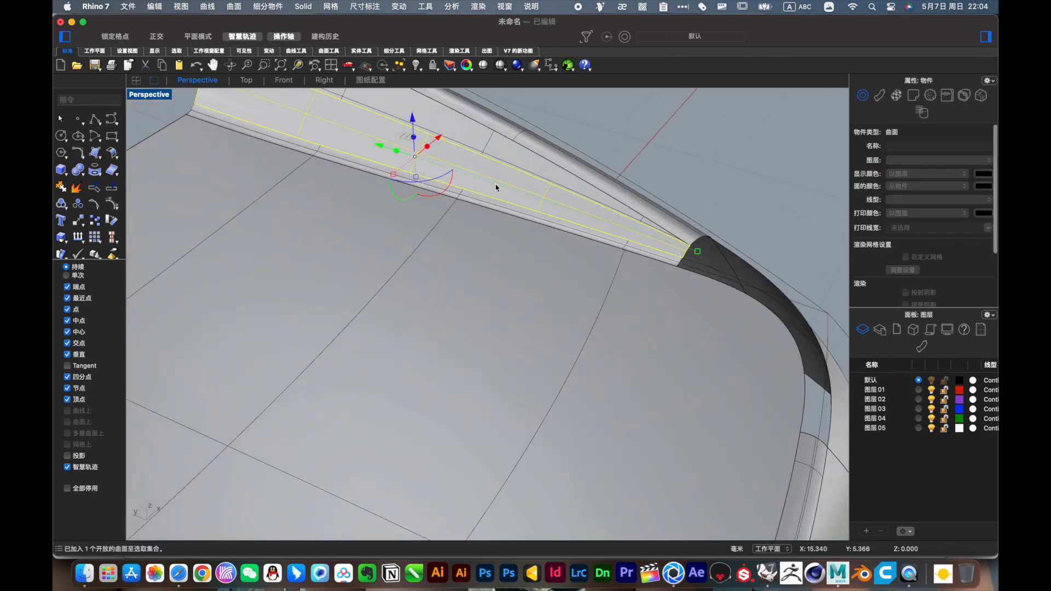
left_click(521, 212)
left_click(445, 157, "shift")
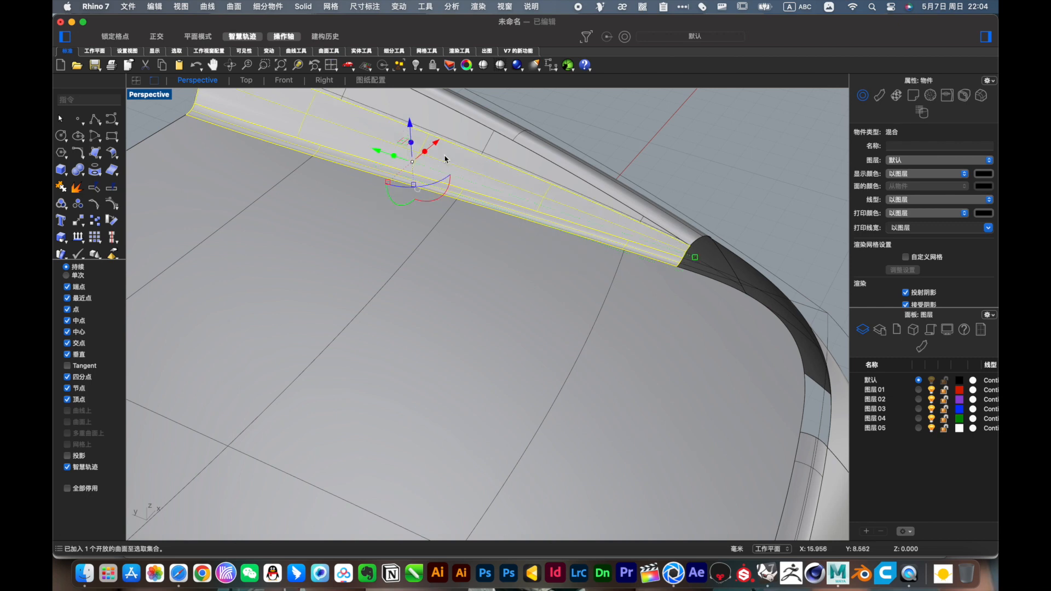
left_click(60, 186)
left_click(633, 156)
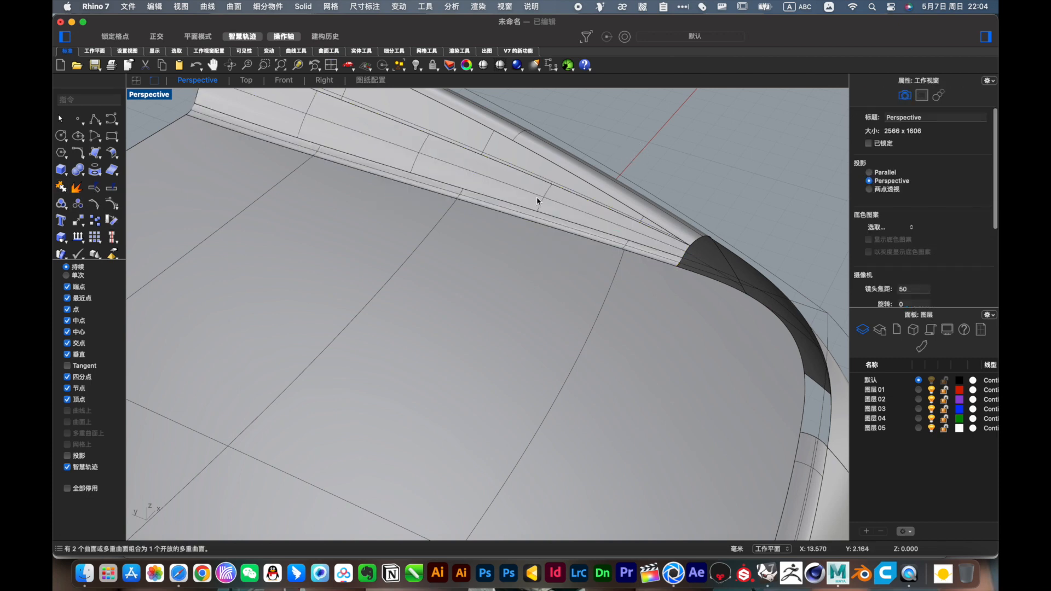
left_click(527, 196)
left_click(707, 163)
Create an adjustable blend curve across the corner gap from the joined side polysurface's outer edge to the adjacent strip's outer edge, with curvature continuity at both ends.
right_click_drag(706, 273, 655, 282)
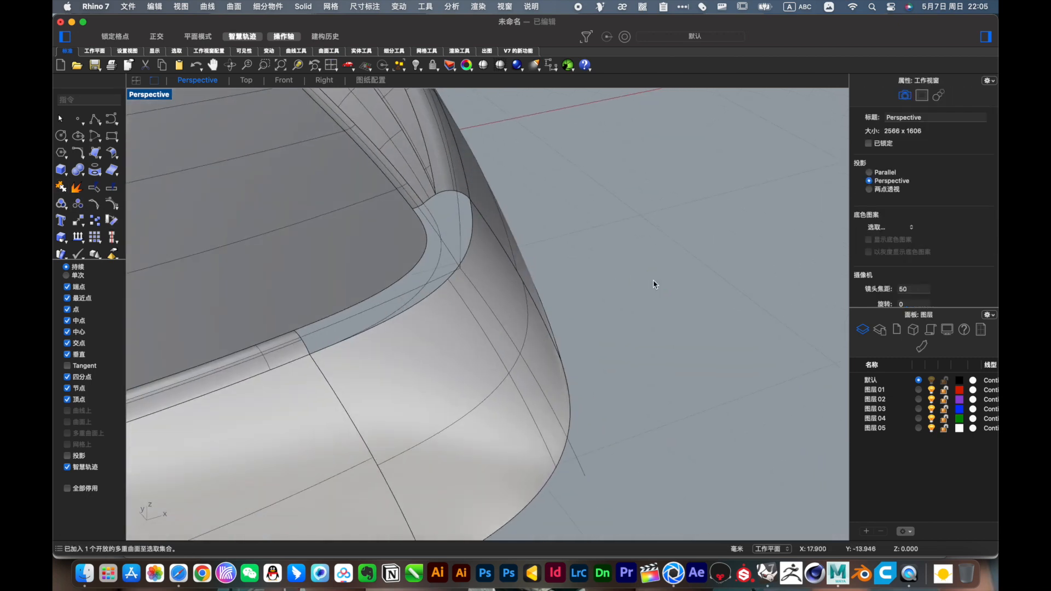
scroll(453, 247, "down", 5)
scroll(453, 242, "up", 5)
right_click_drag(464, 223, 518, 222)
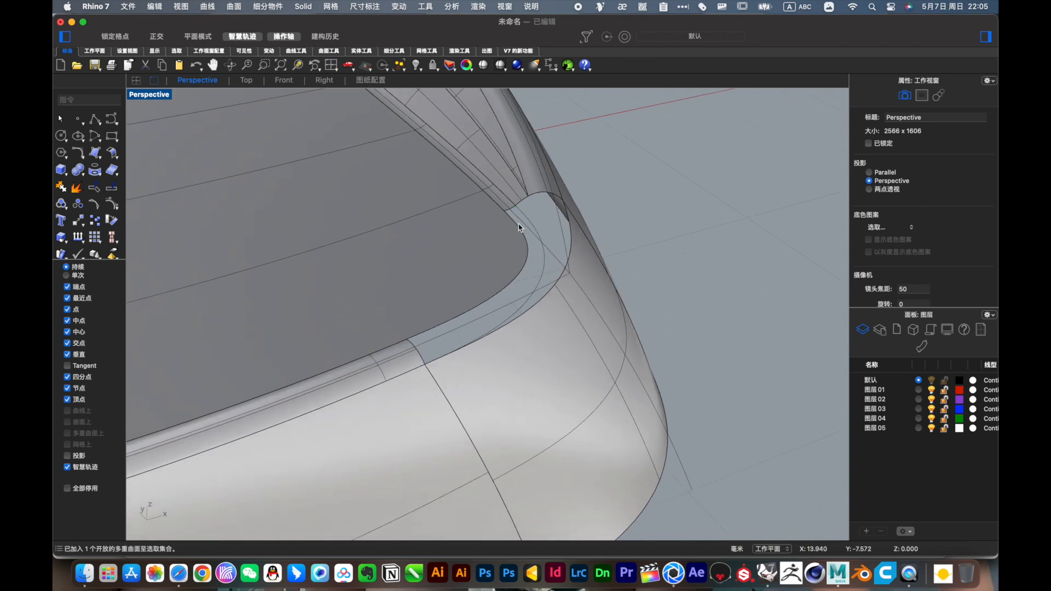
scroll(520, 216, "up", 4)
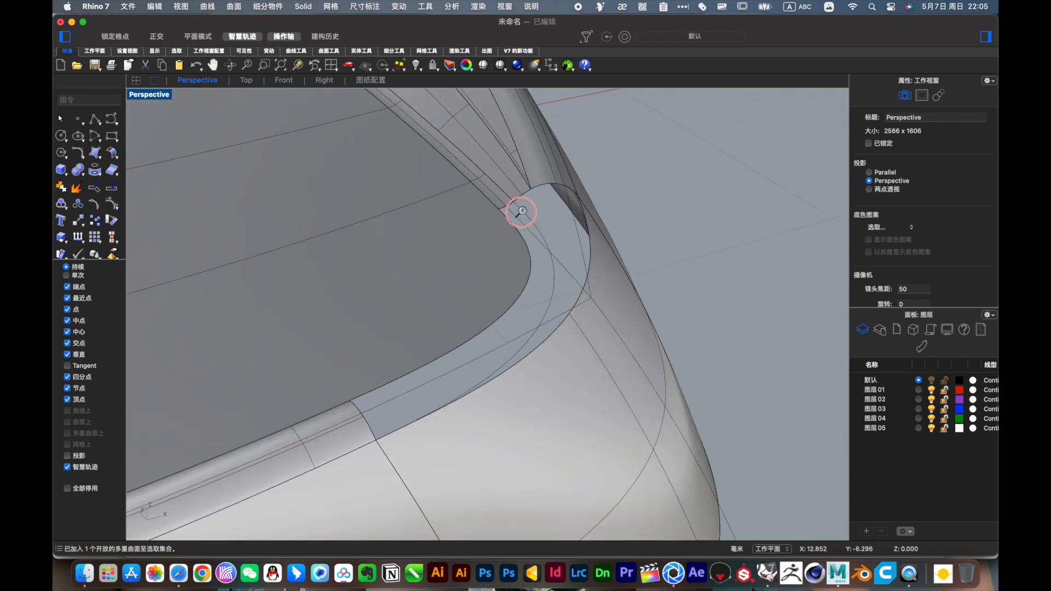
left_click(84, 155)
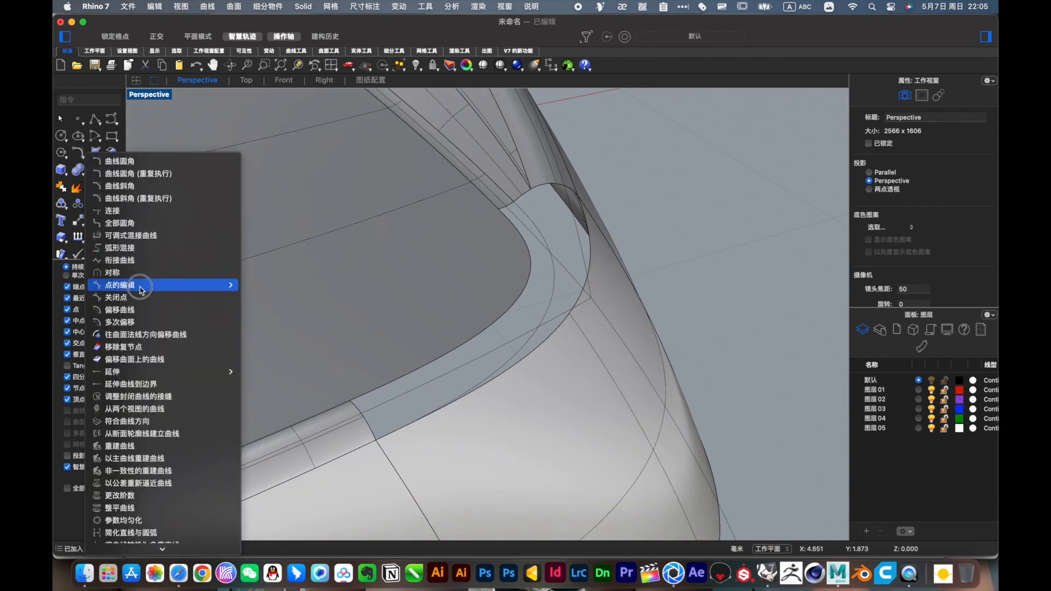
left_click(127, 235)
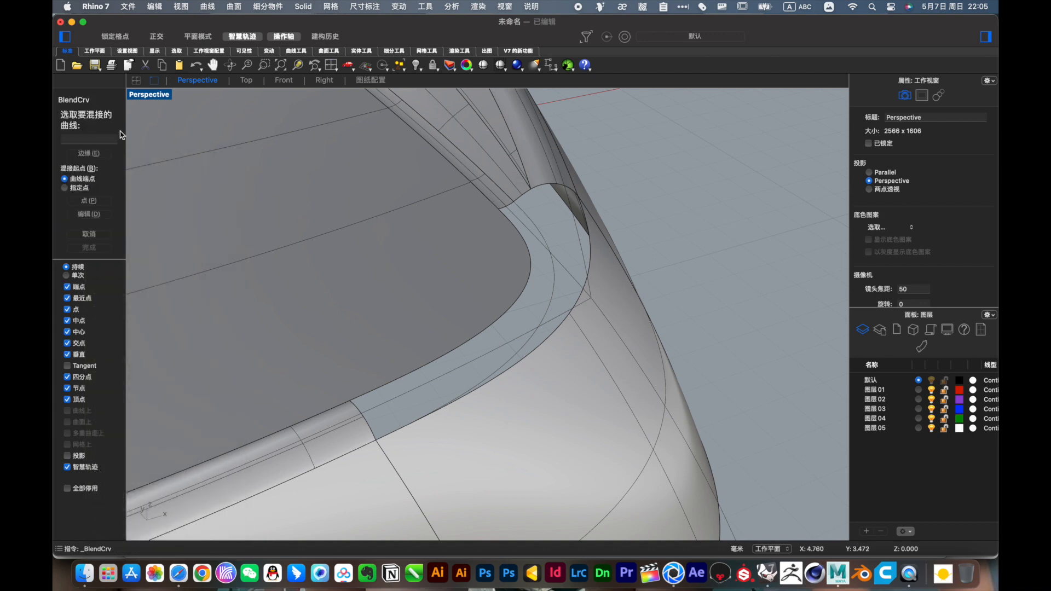
left_click(528, 183)
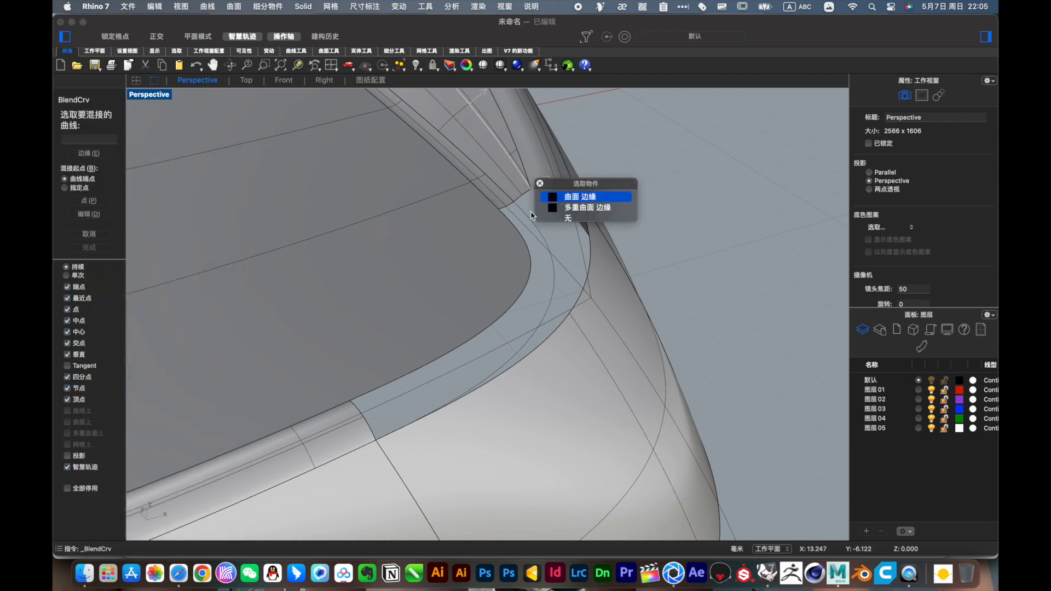
left_click(583, 208)
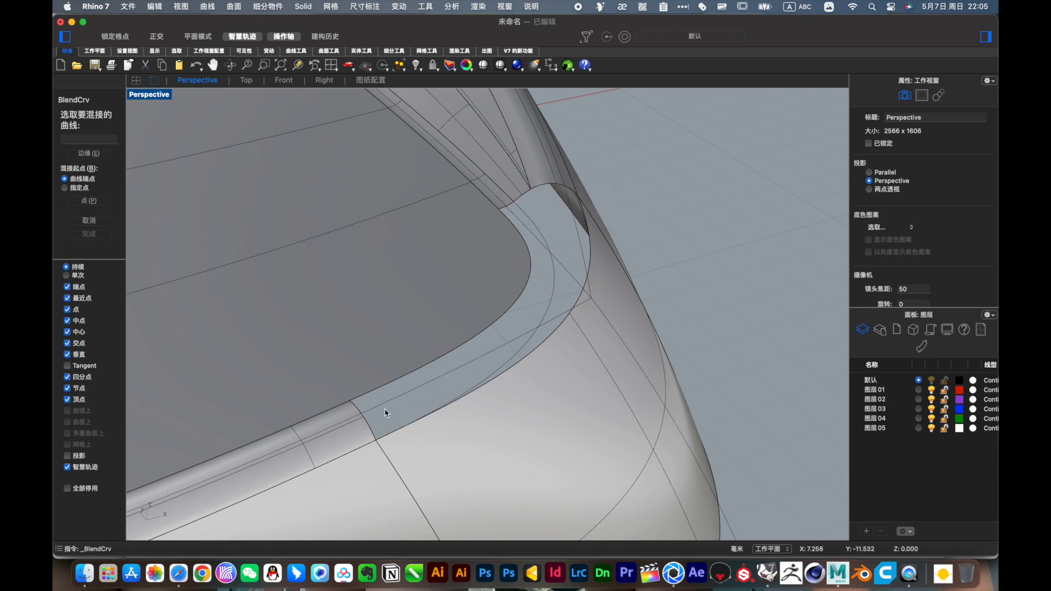
left_click(366, 449)
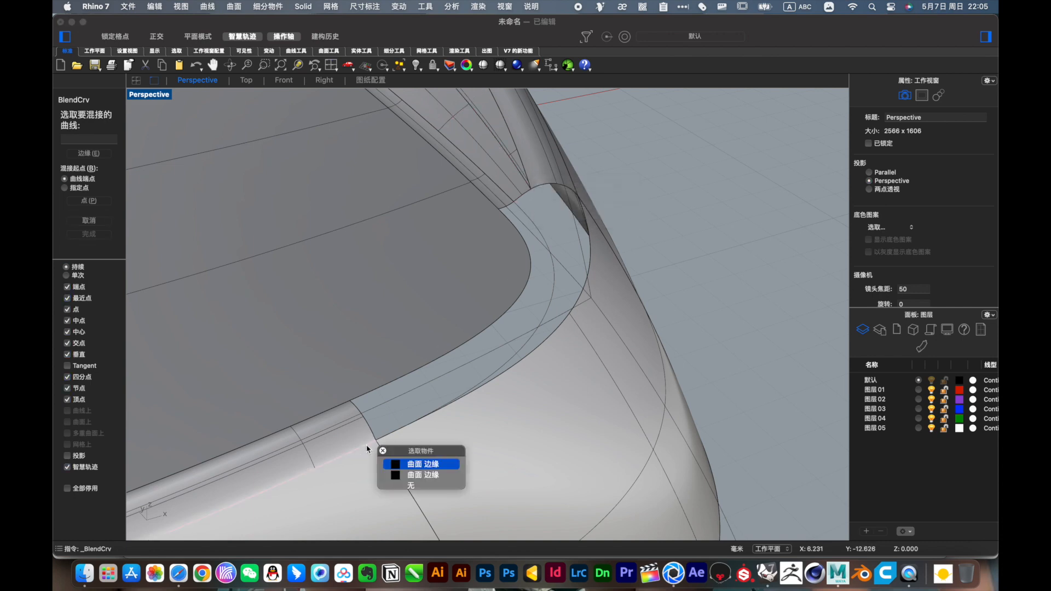
left_click(421, 464)
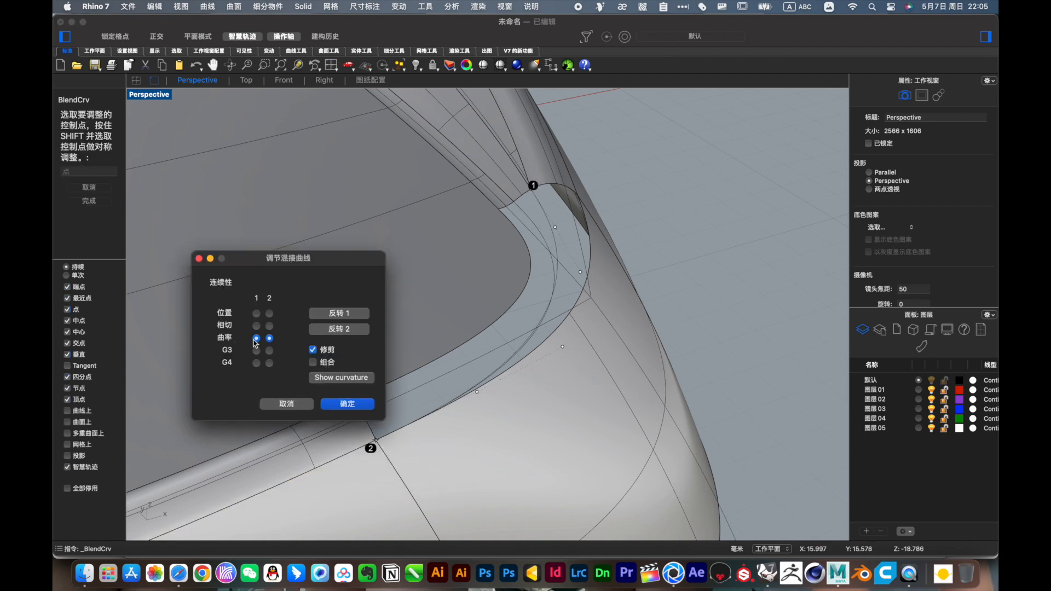
left_click(359, 405)
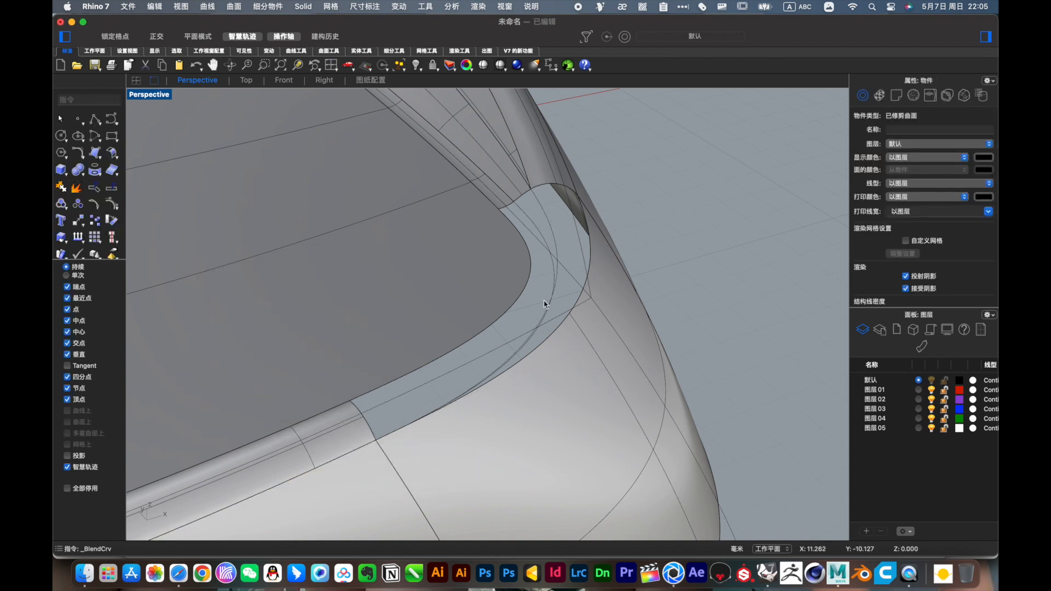
Delete the older blend curve that runs across the corner gap beside the new one.
right_click_drag(545, 305, 547, 284)
left_click(545, 280)
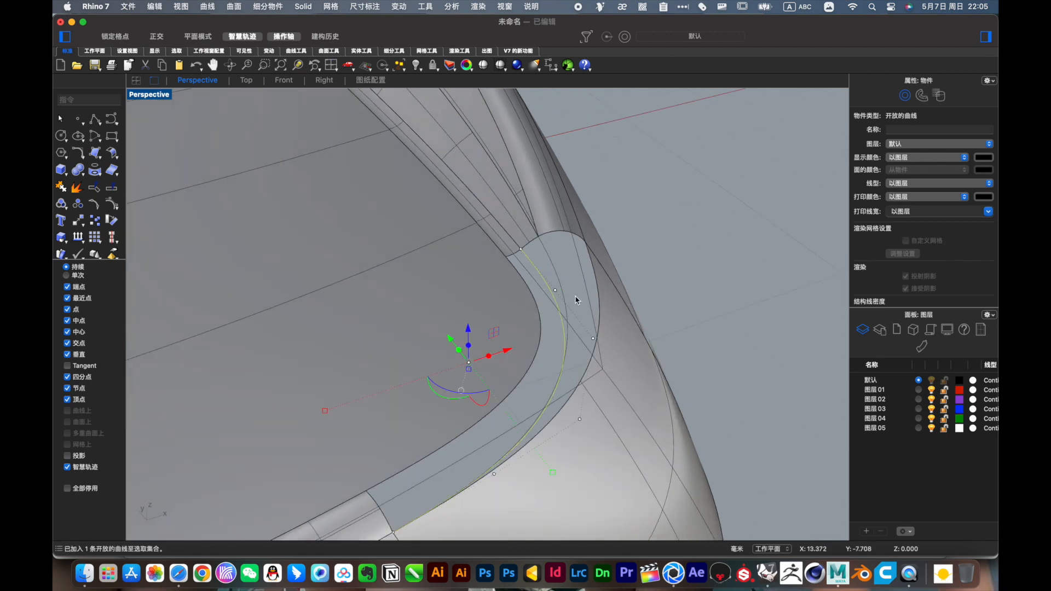
key("Delete")
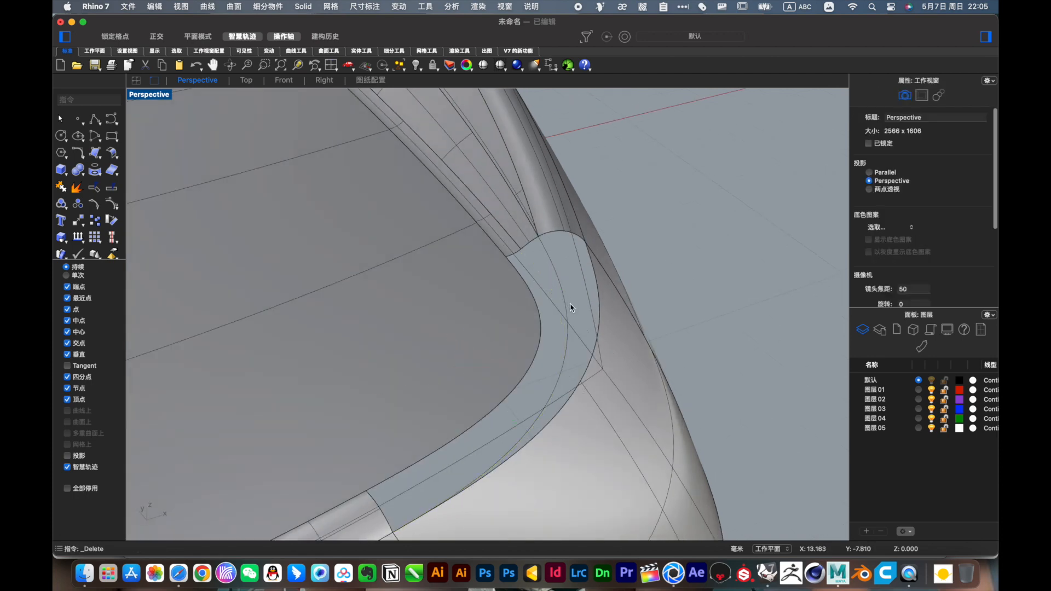
Hide the construction curves that meet at the corner.
left_click(597, 327)
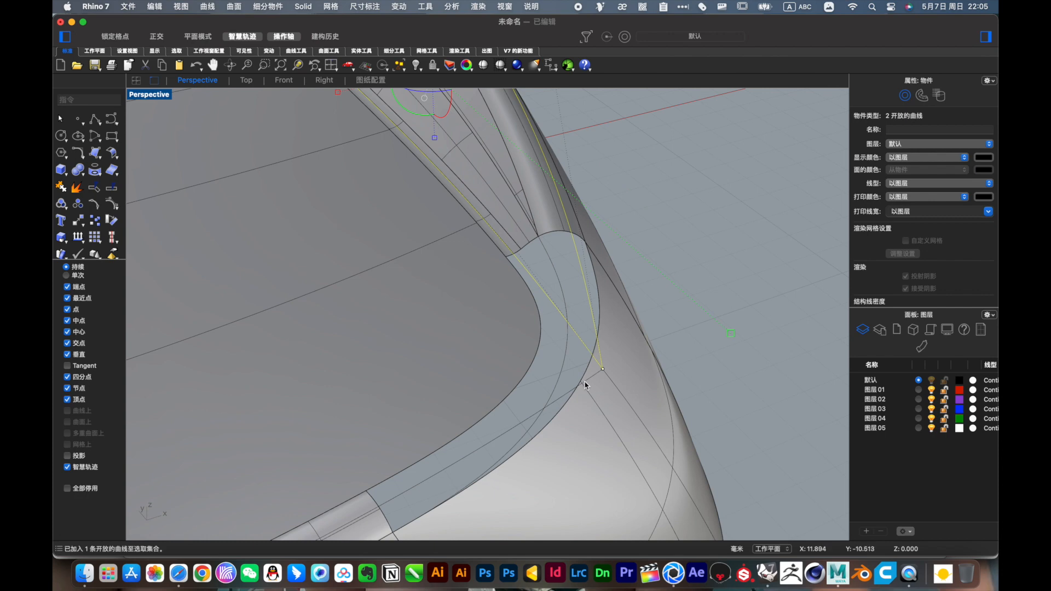
left_click(594, 384)
left_click(632, 400)
left_click(416, 65)
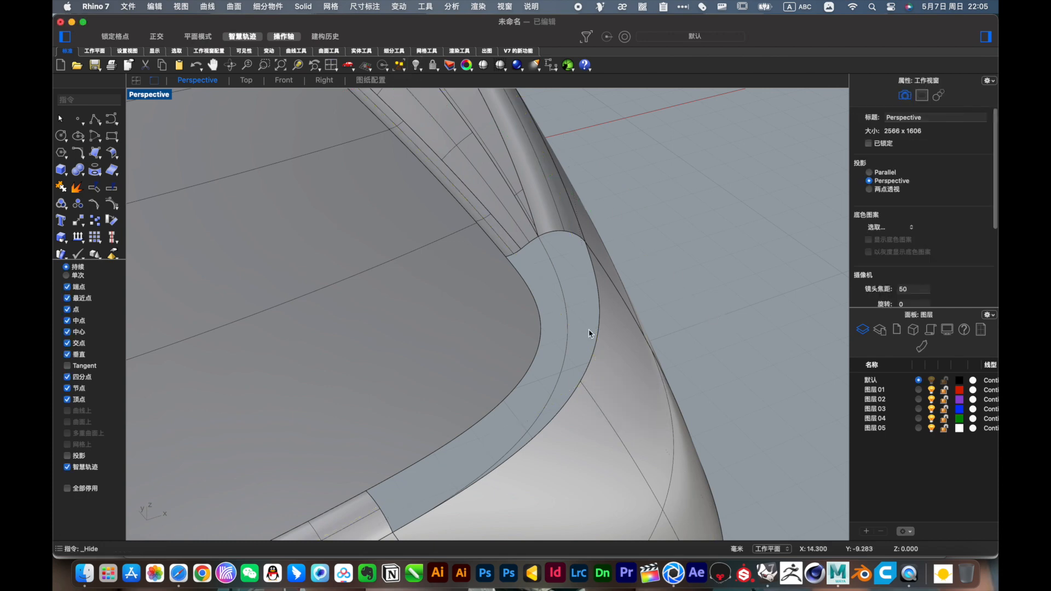
right_click_drag(472, 305, 473, 305)
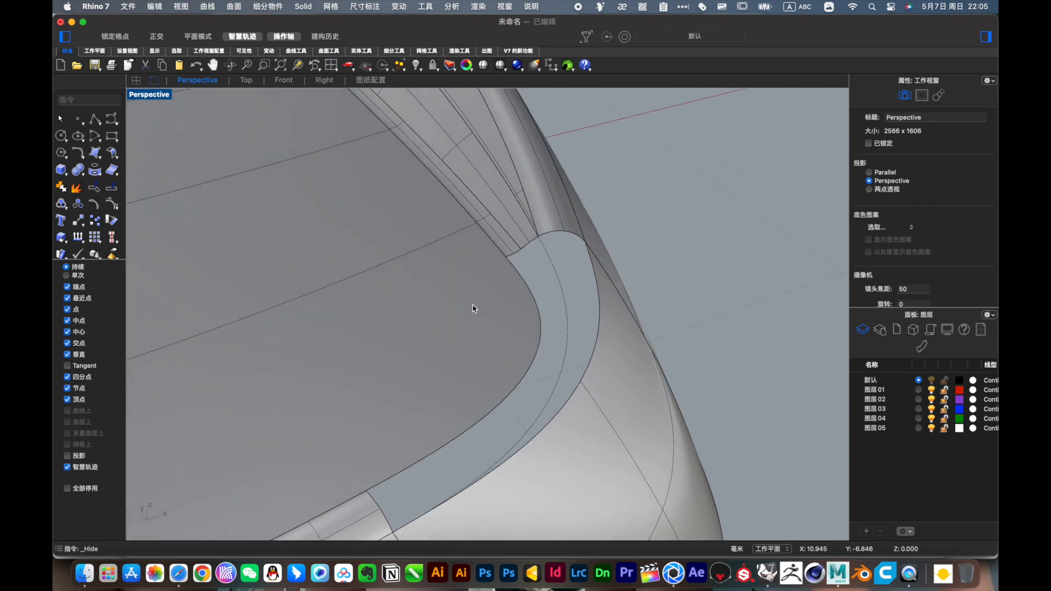
left_click(95, 152)
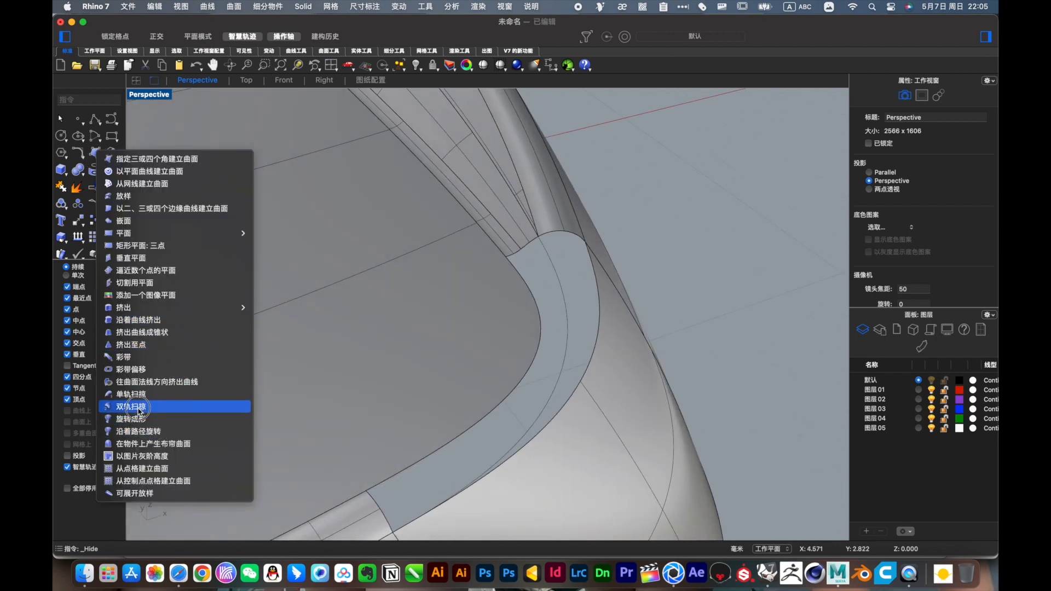
left_click(184, 409)
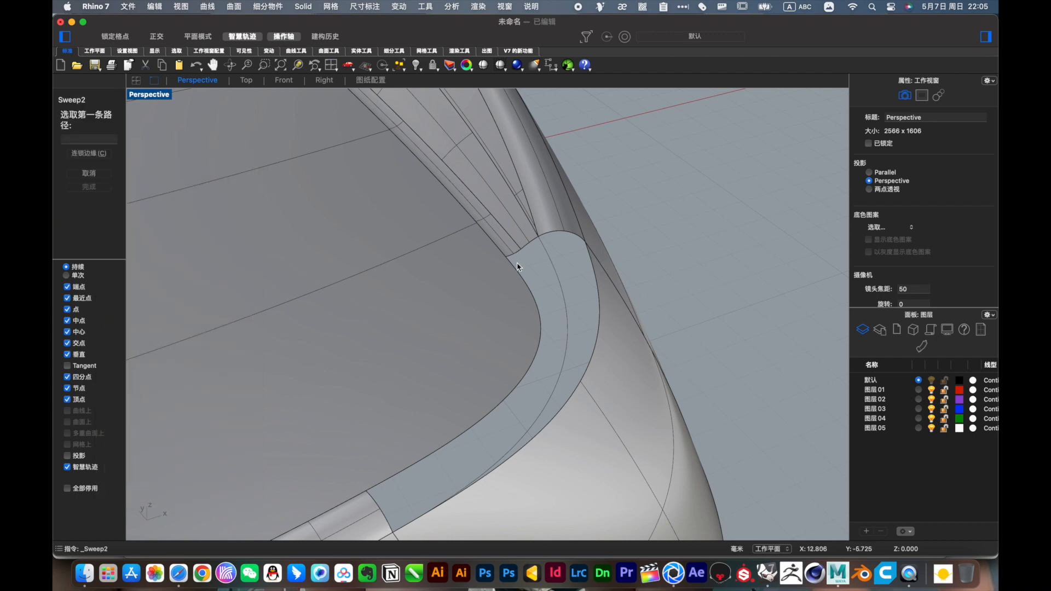
left_click(546, 270)
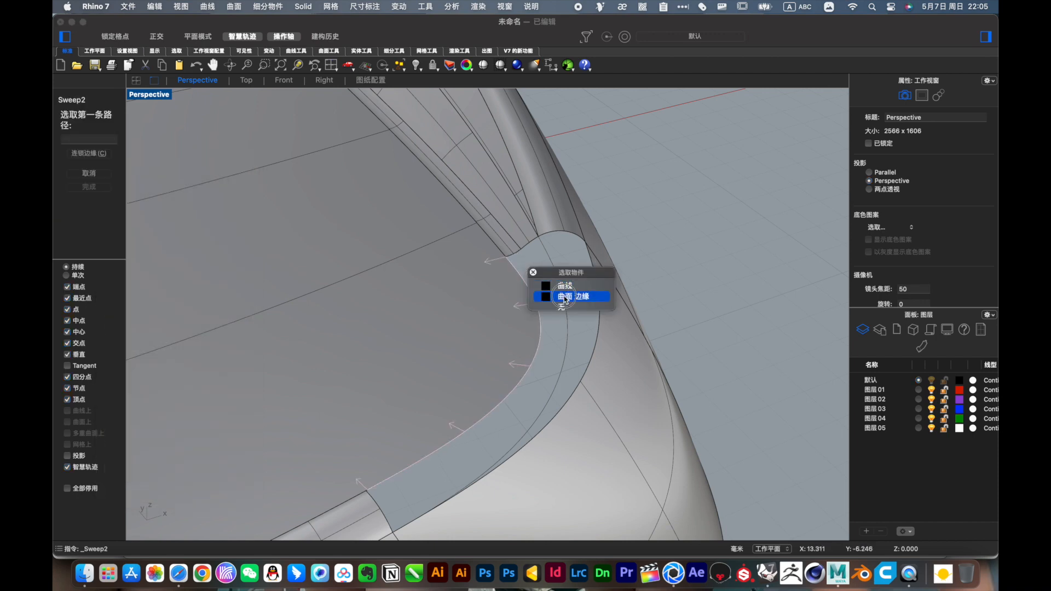
left_click(572, 296)
left_click(522, 255)
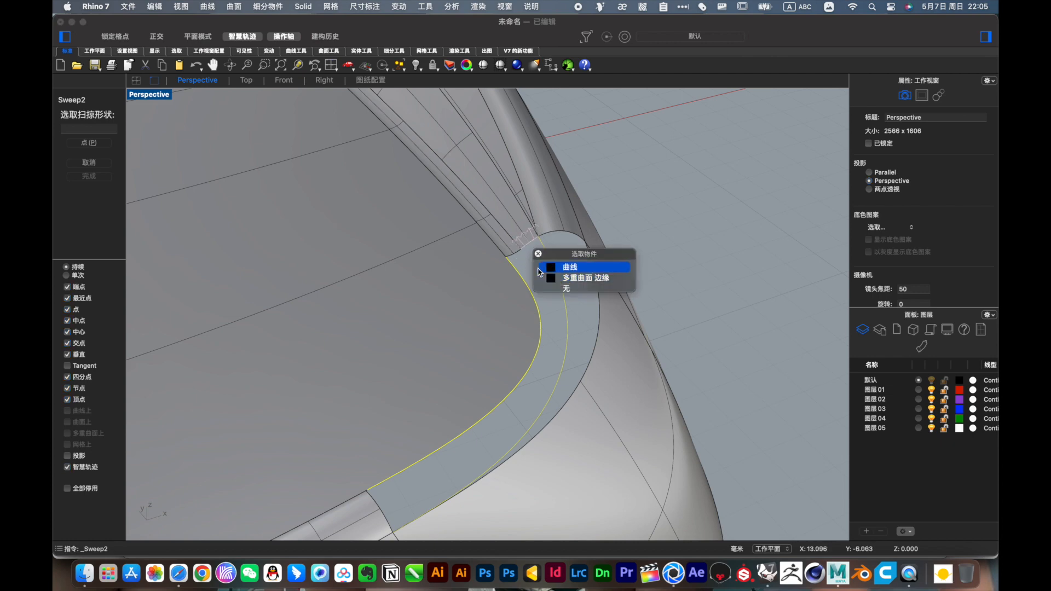
left_click(520, 263)
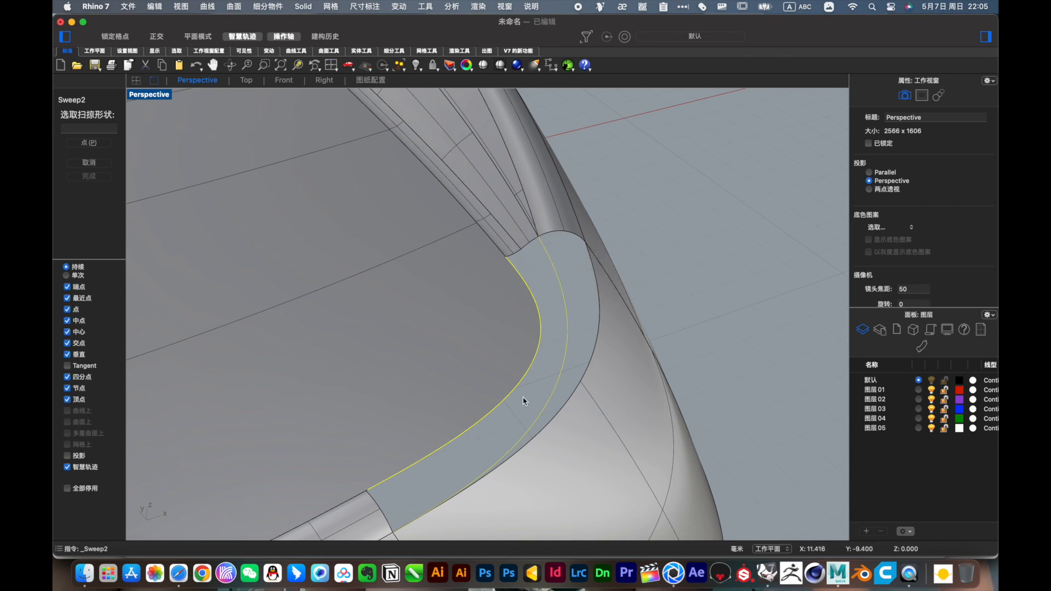
left_click(383, 514)
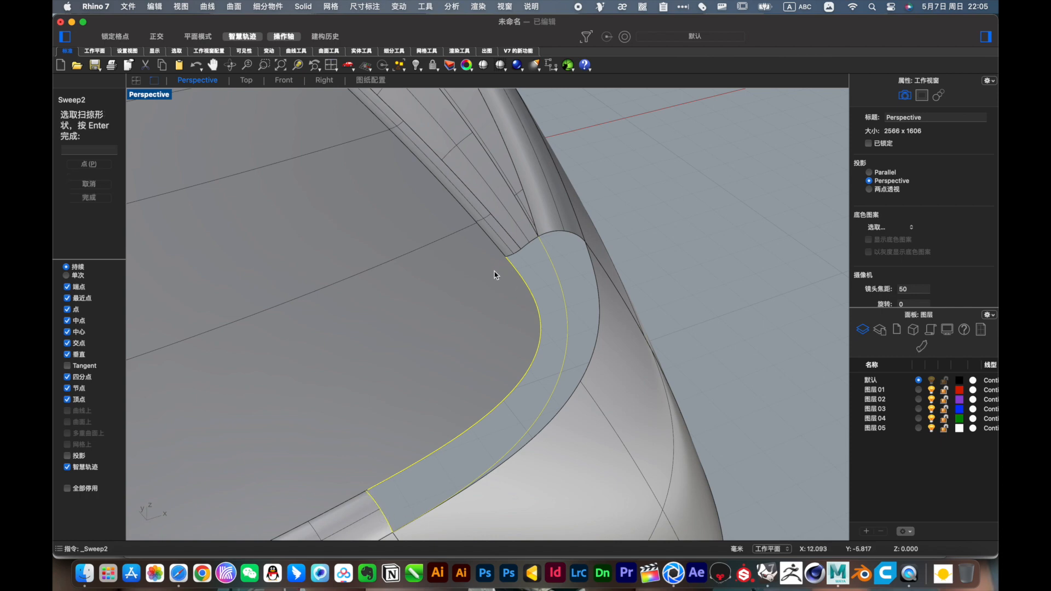
scroll(422, 418, "up", 6)
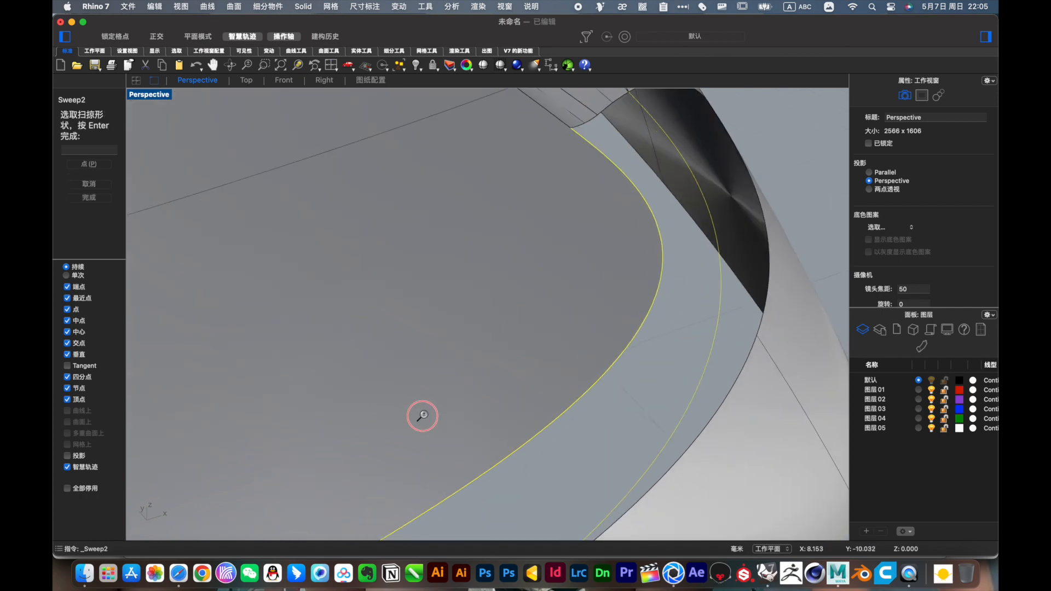
right_click_drag(455, 413, 467, 375, "shift")
scroll(388, 353, "down", 5)
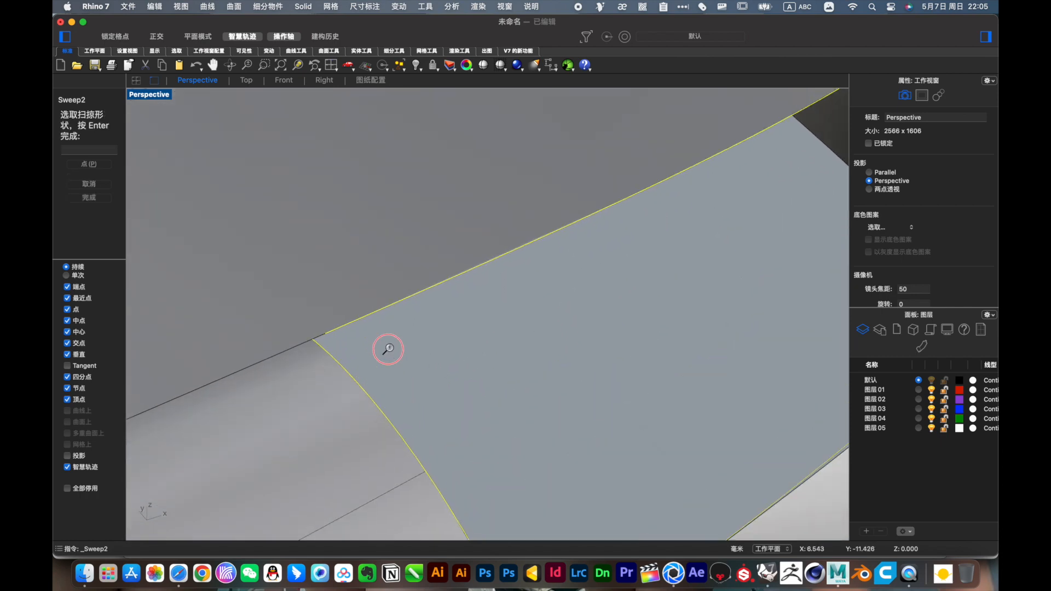
key("Return")
right_click_drag(504, 296, 523, 163)
left_click(517, 167)
key("Escape")
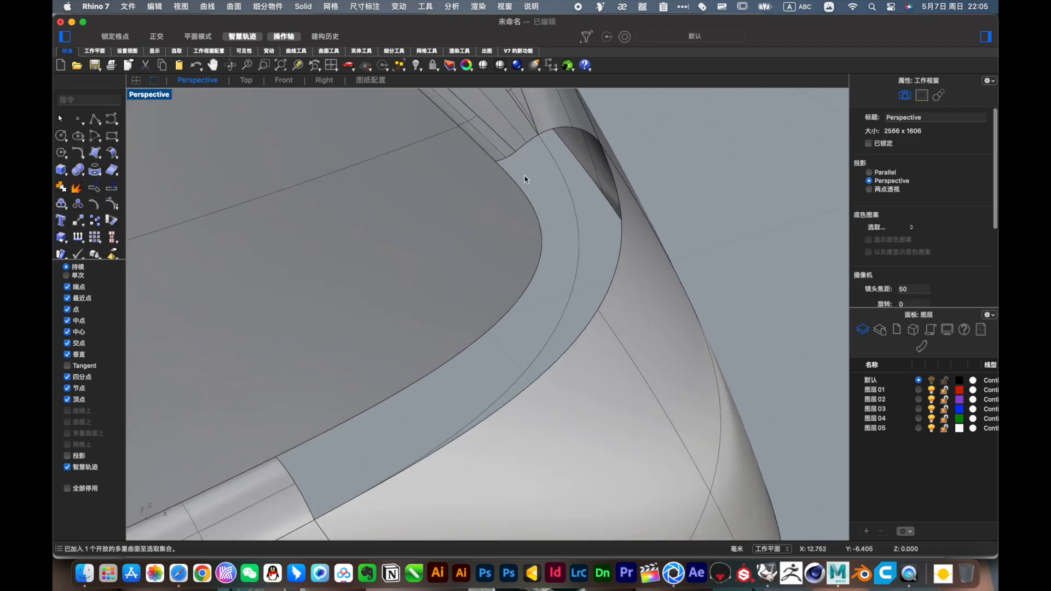
Duplicate the side polysurface's edges along the upper end of the corner gap as curves.
left_click(94, 170)
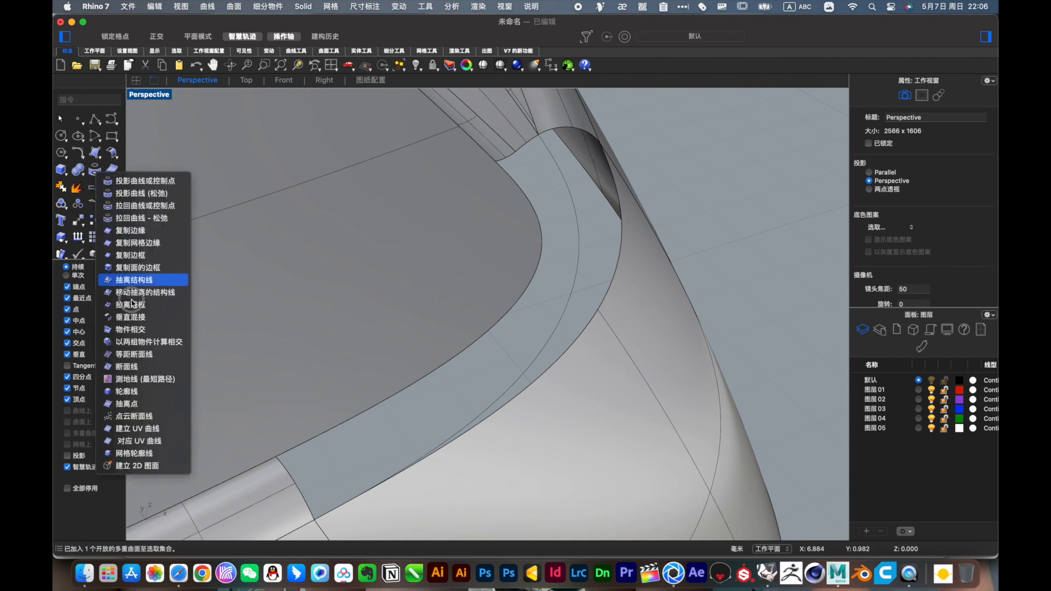
left_click(131, 230)
left_click(507, 158)
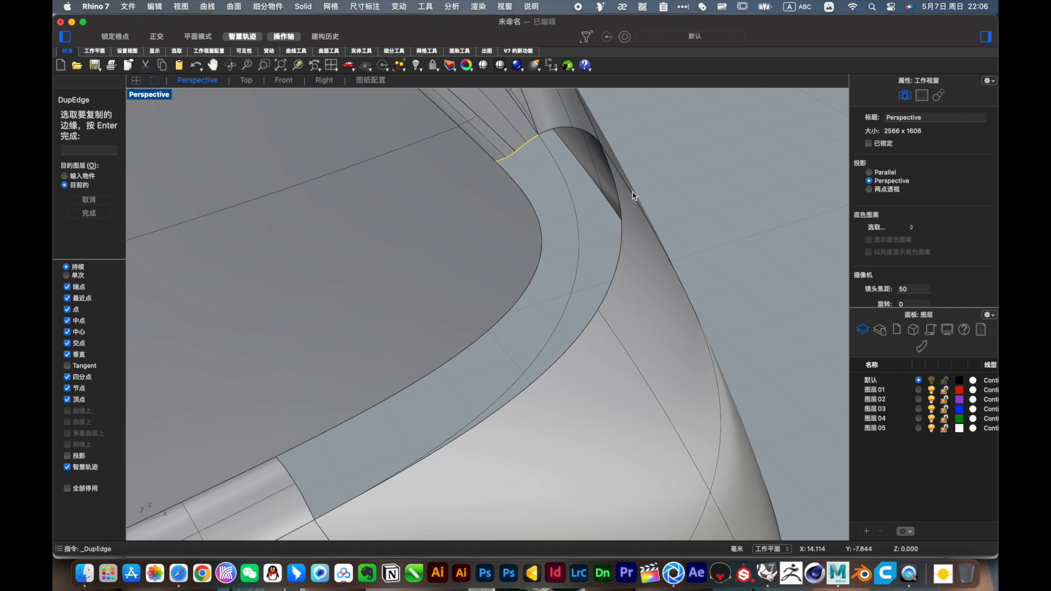
key("Return")
key("Escape")
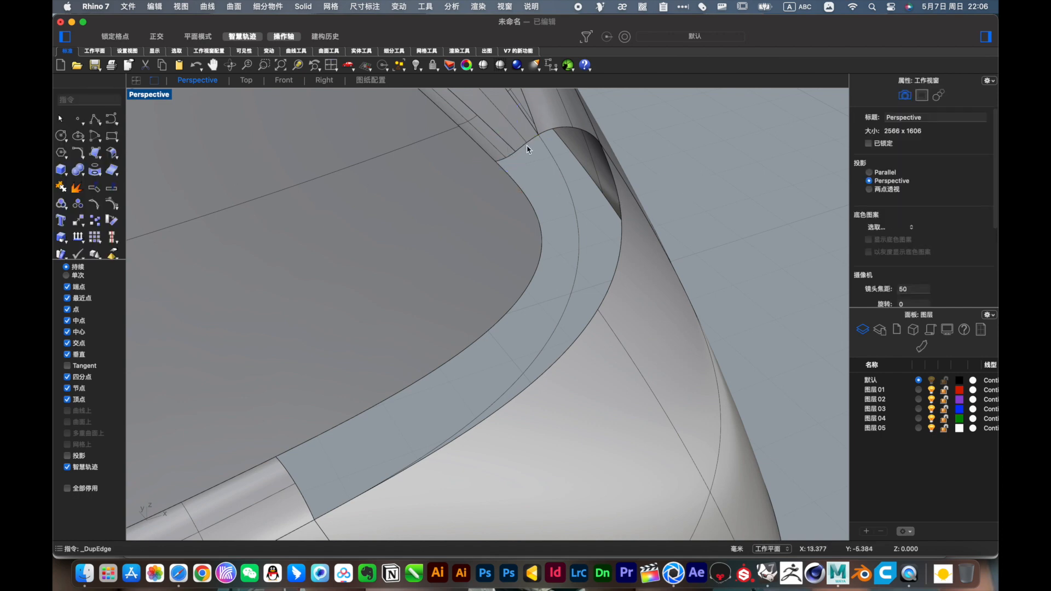
Join the two duplicated edge curves at the upper end of the corner gap into one curve.
left_click(516, 159)
left_click(567, 165)
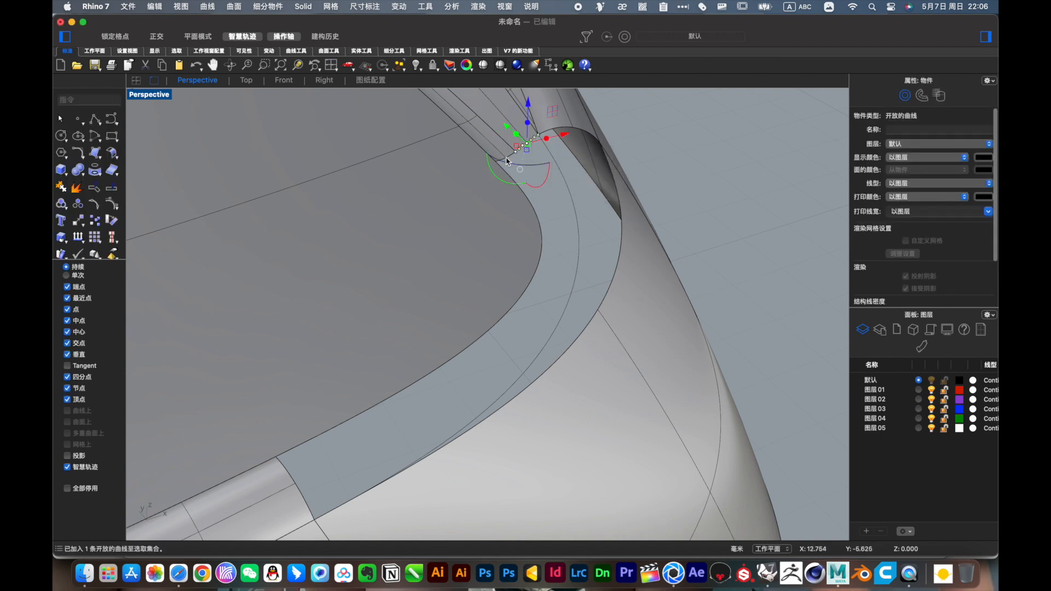
left_click(507, 162)
left_click(557, 177)
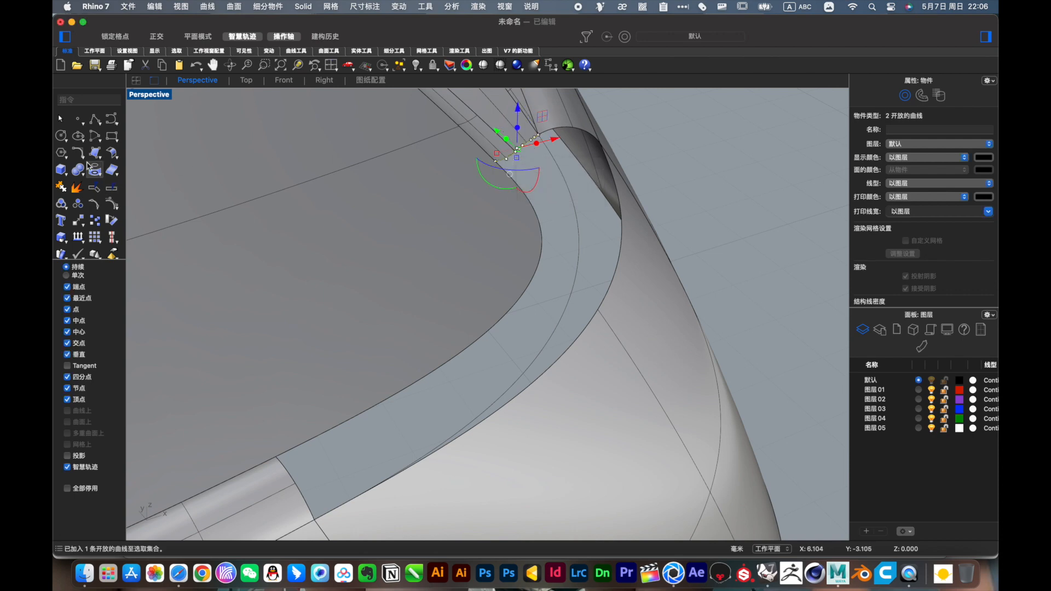
left_click(60, 187)
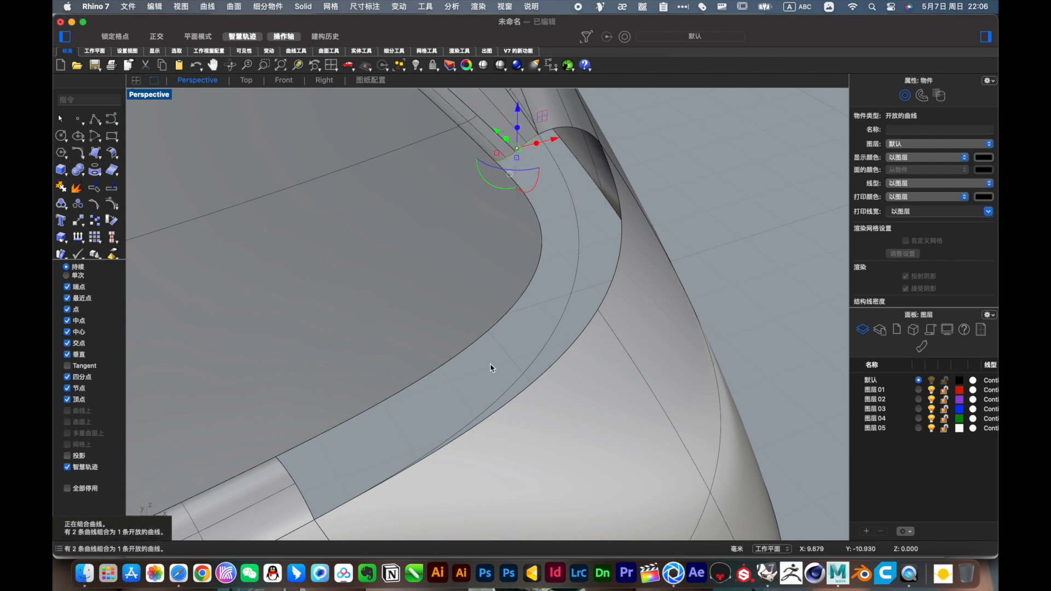
Try a curvature-continuous two-rail sweep across the corner gap, using its two short ends as rails and its inner edge and outer blend curve as sections.
left_click(288, 455)
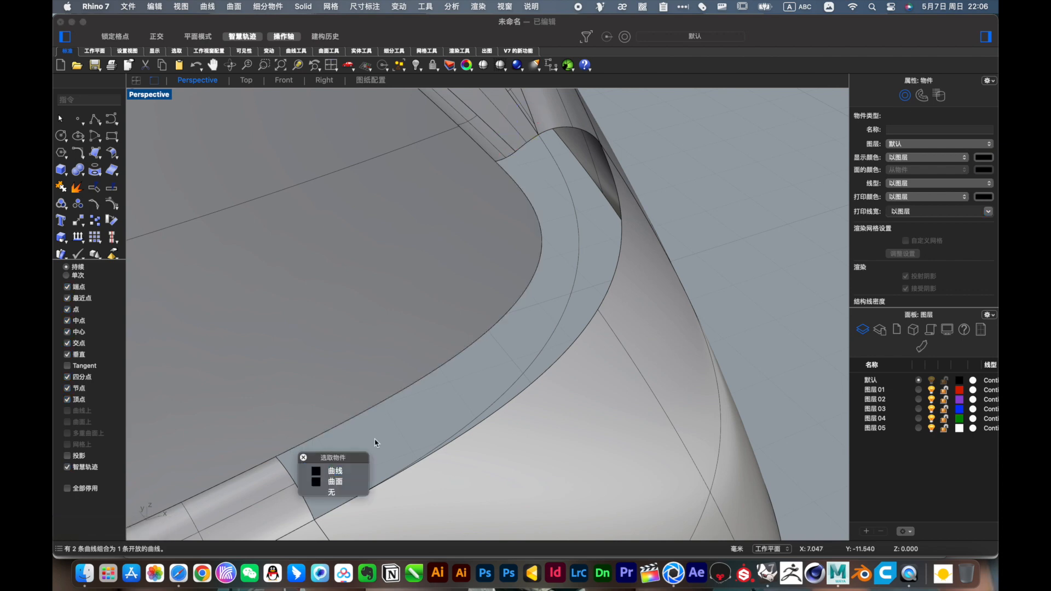
left_click(415, 418)
left_click(93, 154)
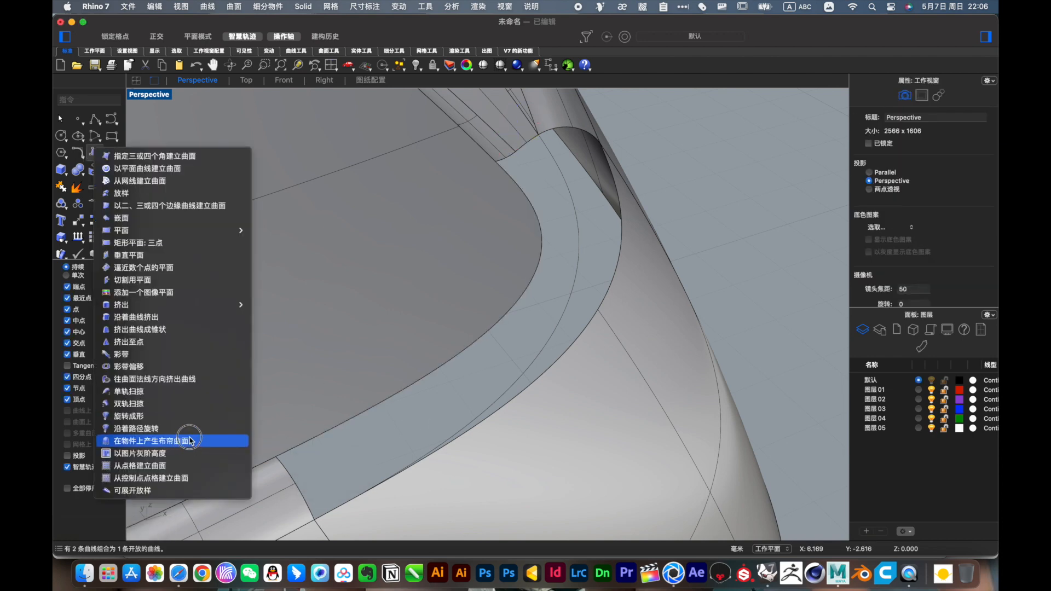
left_click(220, 400)
left_click(528, 148)
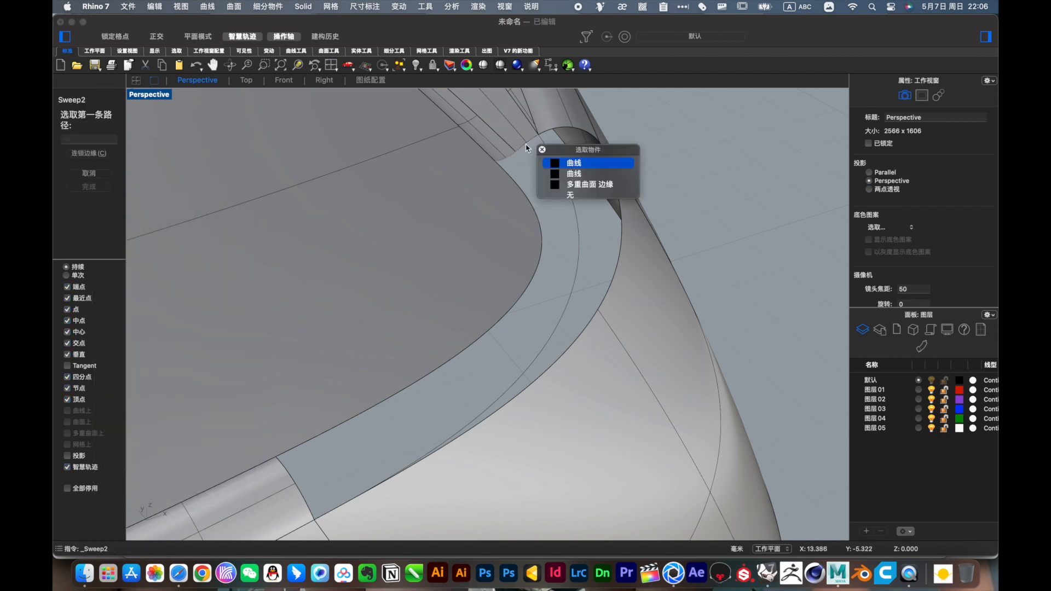
left_click(565, 165)
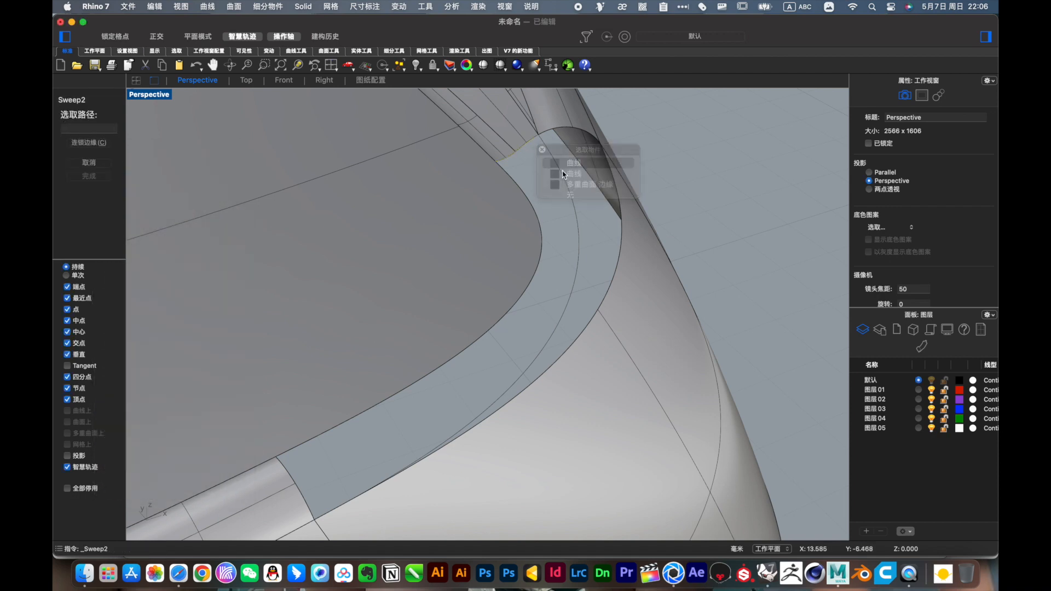
left_click(299, 490)
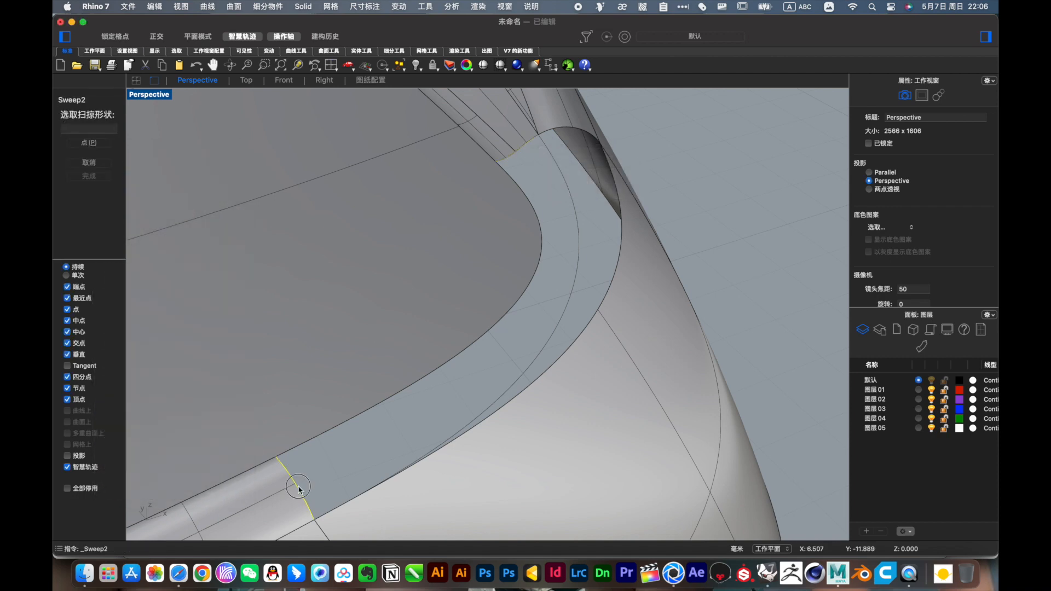
left_click(330, 436)
left_click(373, 452)
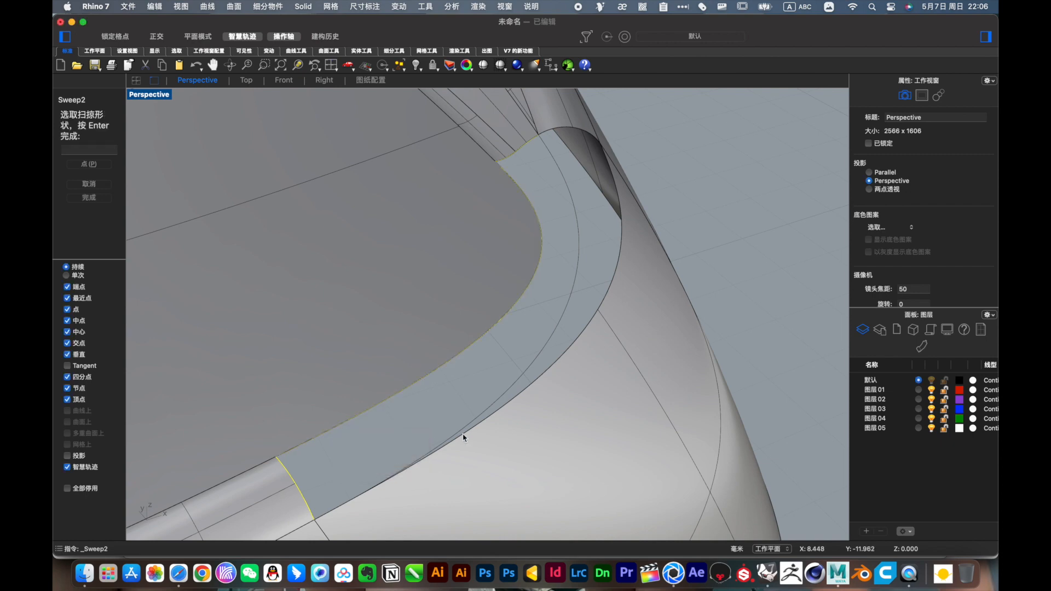
left_click(490, 411)
key("Return")
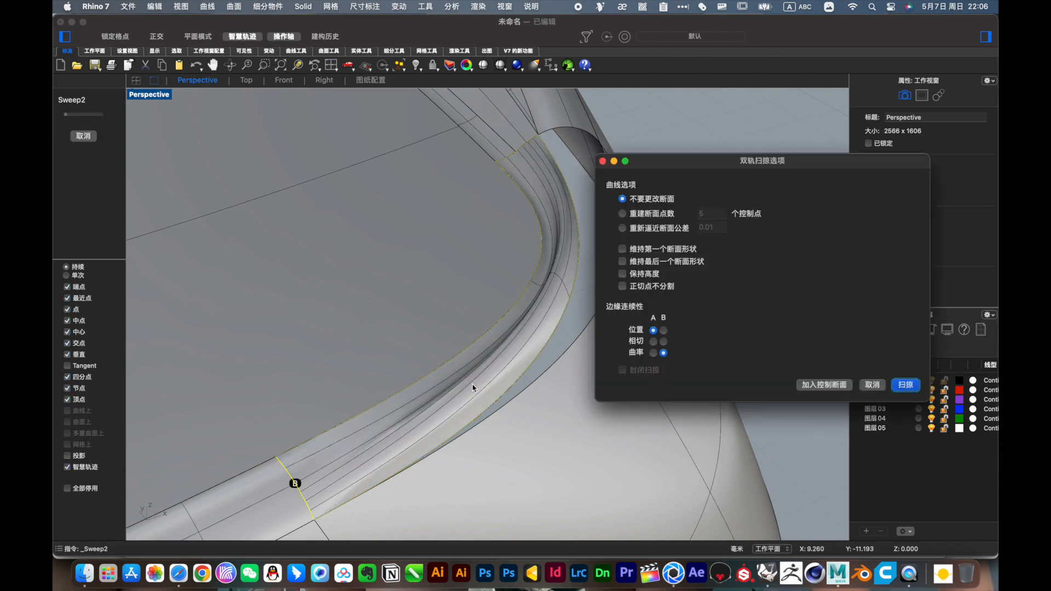
left_click(654, 353)
left_click(907, 386)
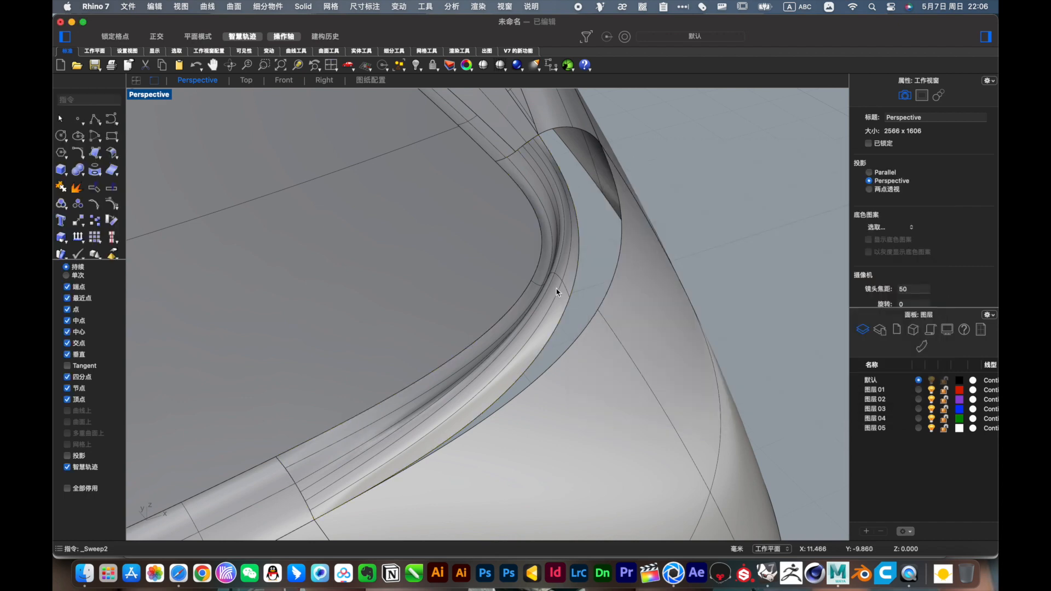
Examine the swept corner surface from several angles and undo the sweep.
scroll(556, 290, "down", 4)
right_click_drag(556, 291, 661, 298)
right_click_drag(755, 265, 499, 333, "shift")
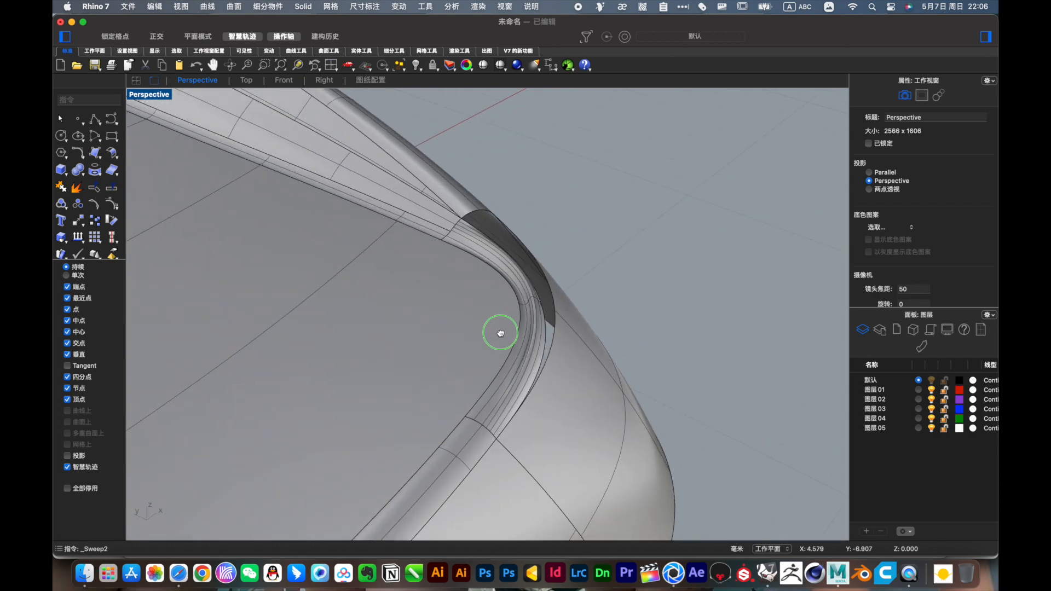
scroll(553, 290, "up", 6)
scroll(550, 295, "down", 5)
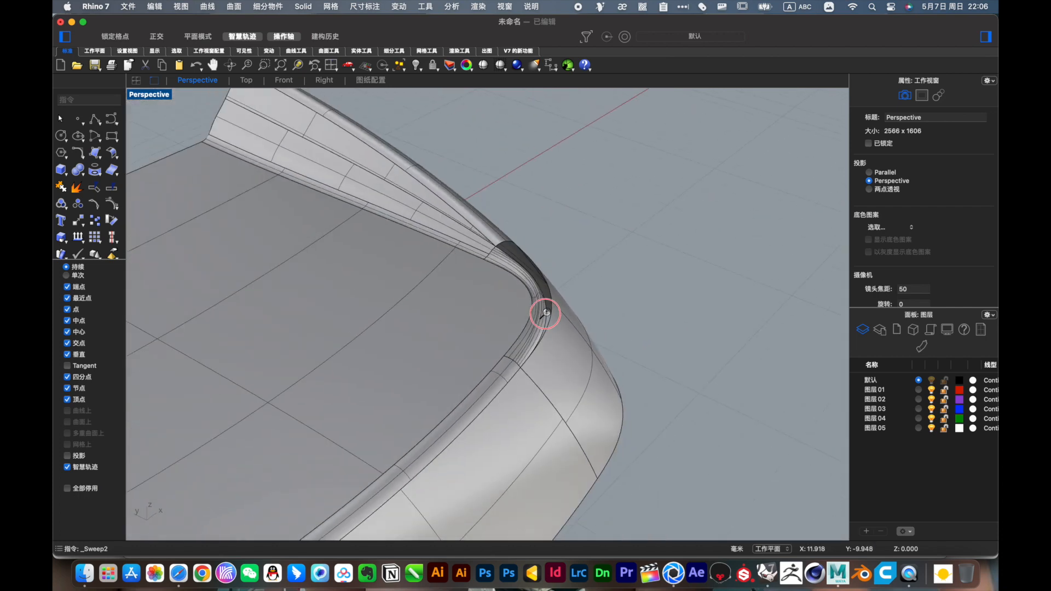
right_click_drag(546, 305, 478, 395)
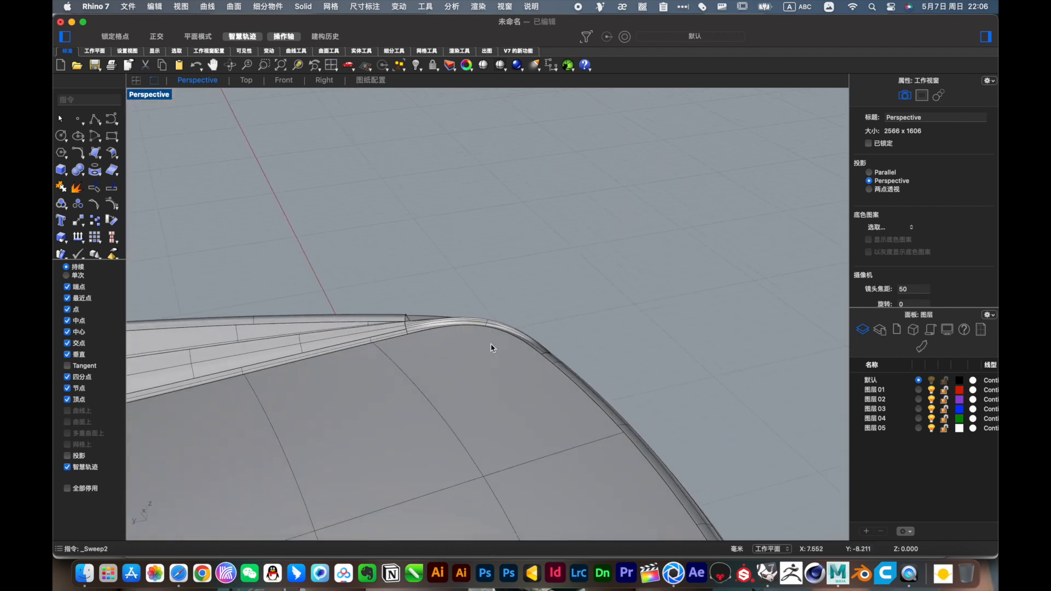
scroll(492, 290, "up", 7)
scroll(492, 286, "down", 4)
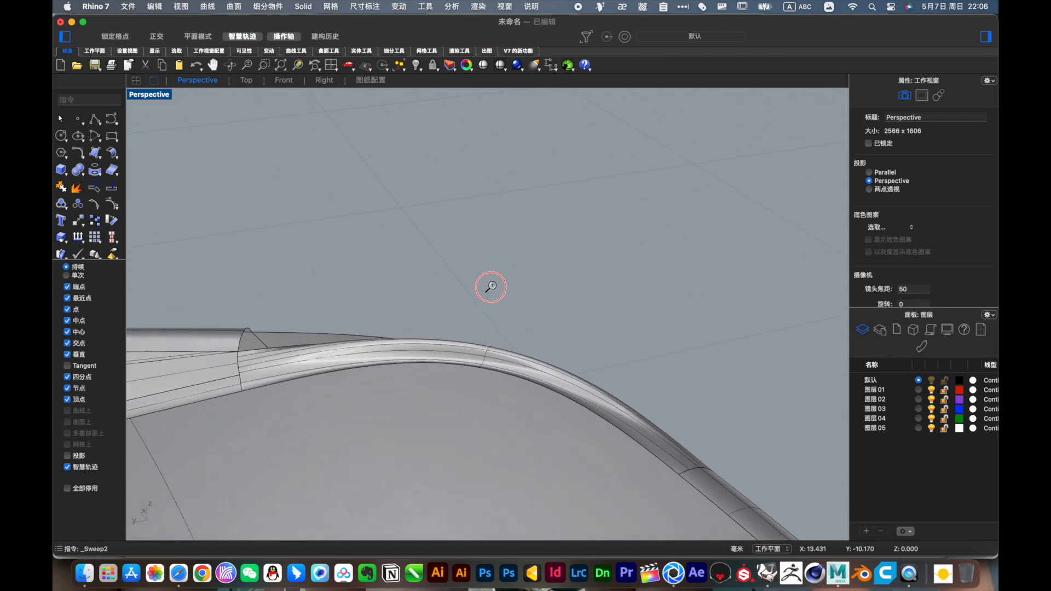
scroll(491, 292, "down", 3)
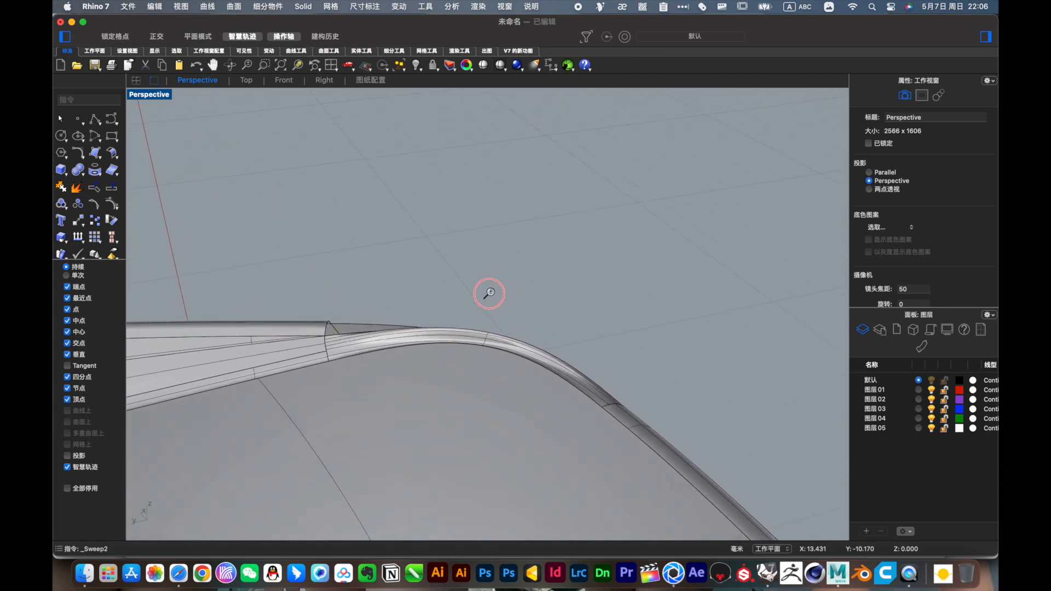
scroll(488, 290, "up", 4)
right_click_drag(487, 288, 507, 362)
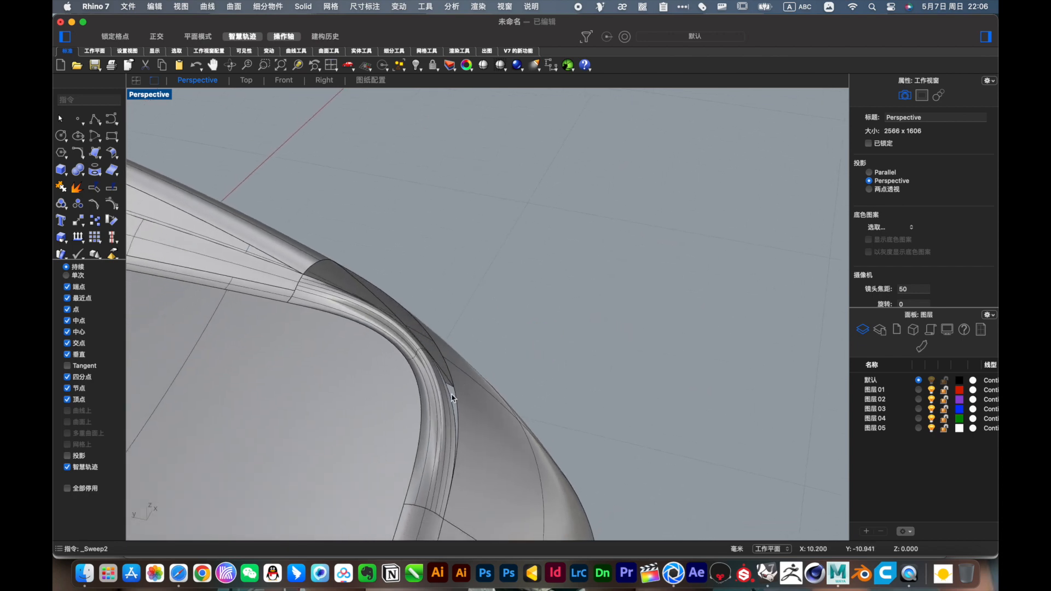
key("super+z")
Start a two-rail sweep using the inner surface edge of the corner gap and the blend curve spanning the gap as rails.
right_click_drag(425, 402, 507, 333)
right_click(463, 340)
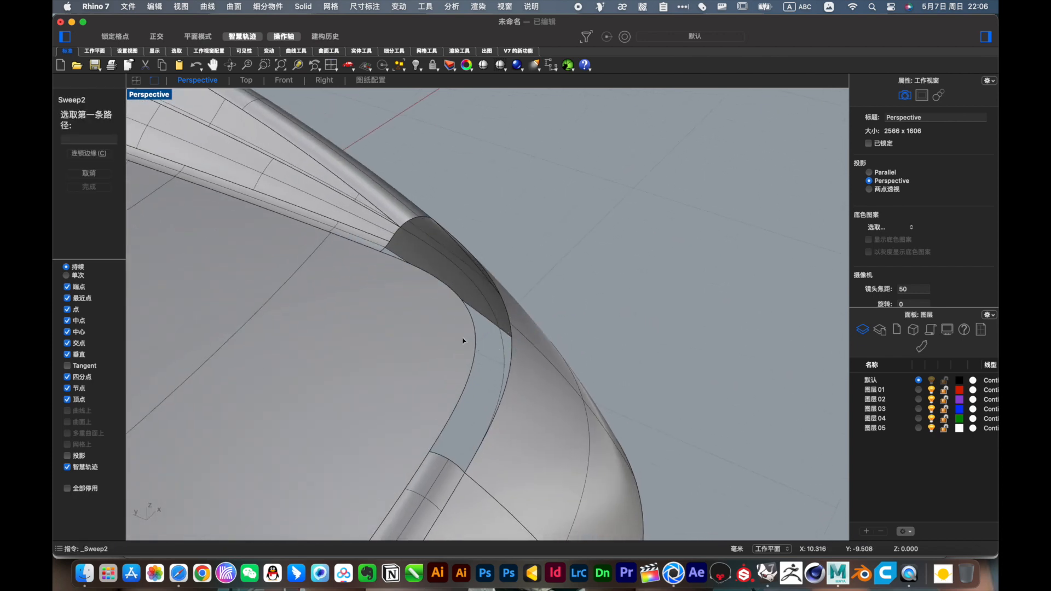
left_click(404, 240)
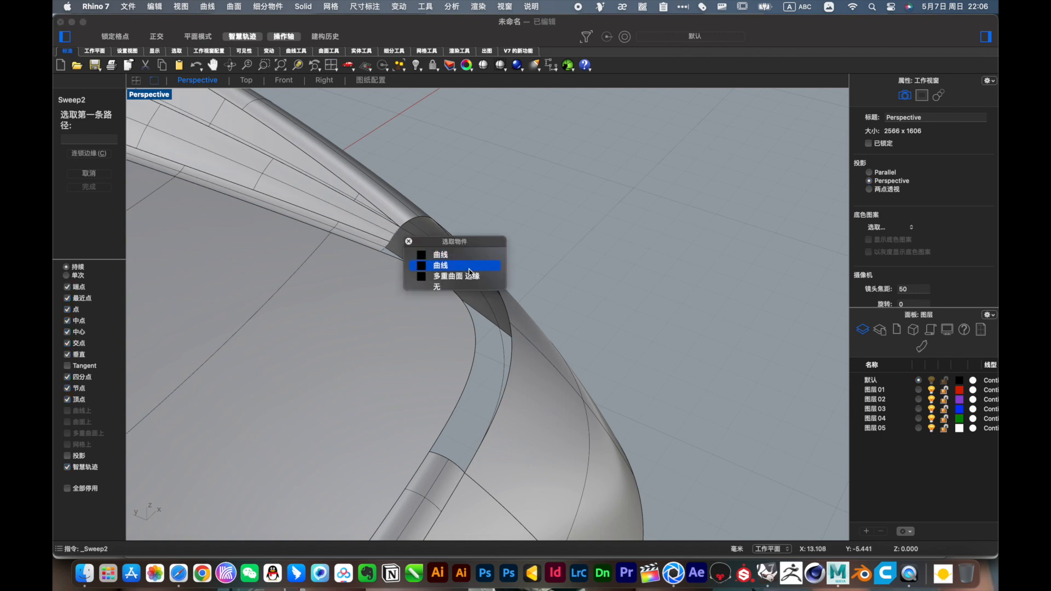
left_click(645, 254)
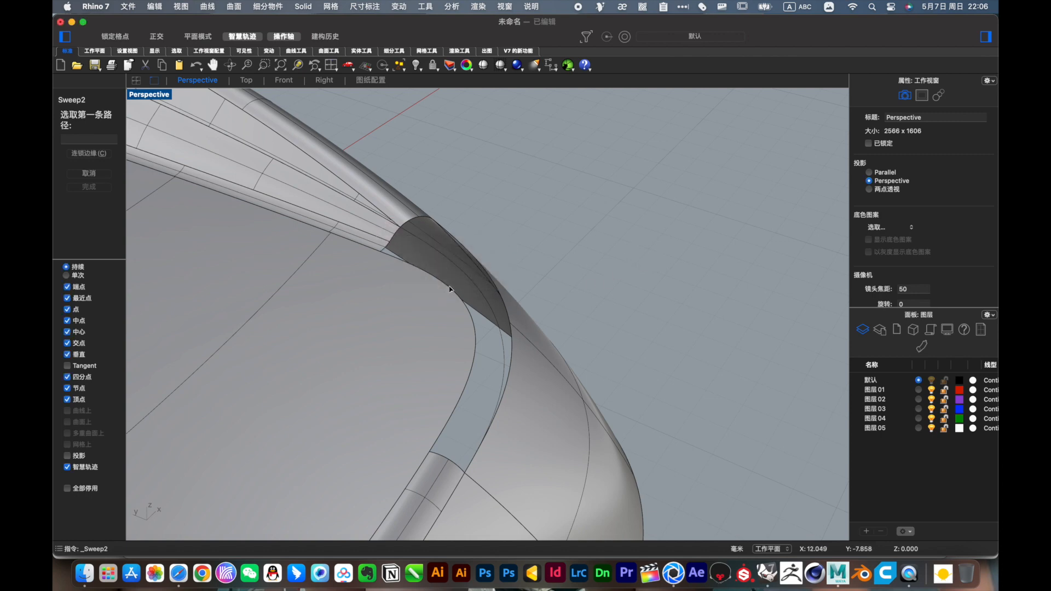
left_click(450, 289)
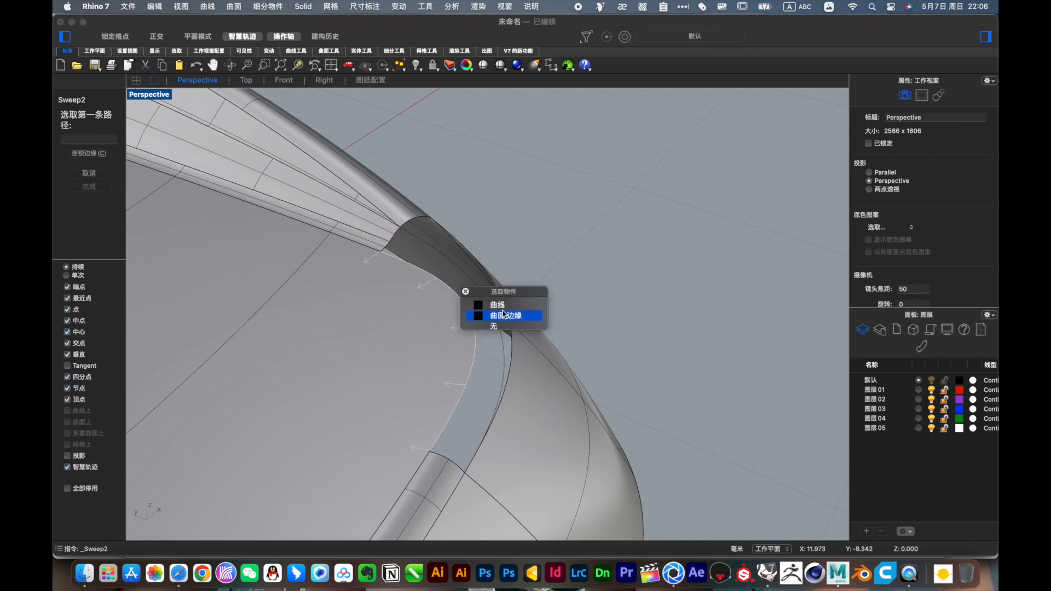
left_click(503, 314)
left_click(495, 319)
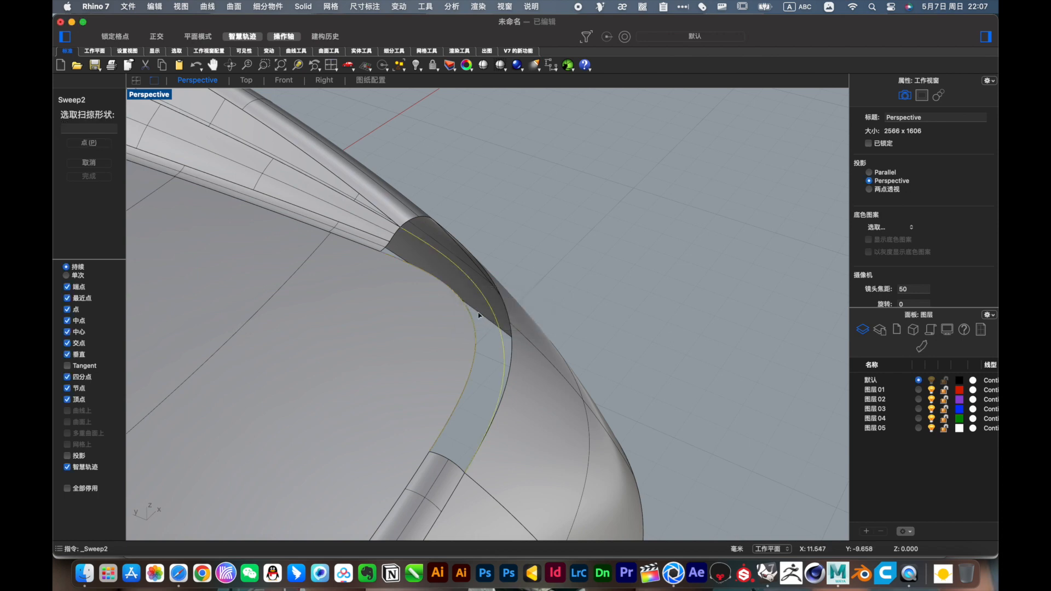
Sweep the corner surface with the curves at the gap's two ends as sections and curvature continuity on rails A and B.
left_click(394, 241)
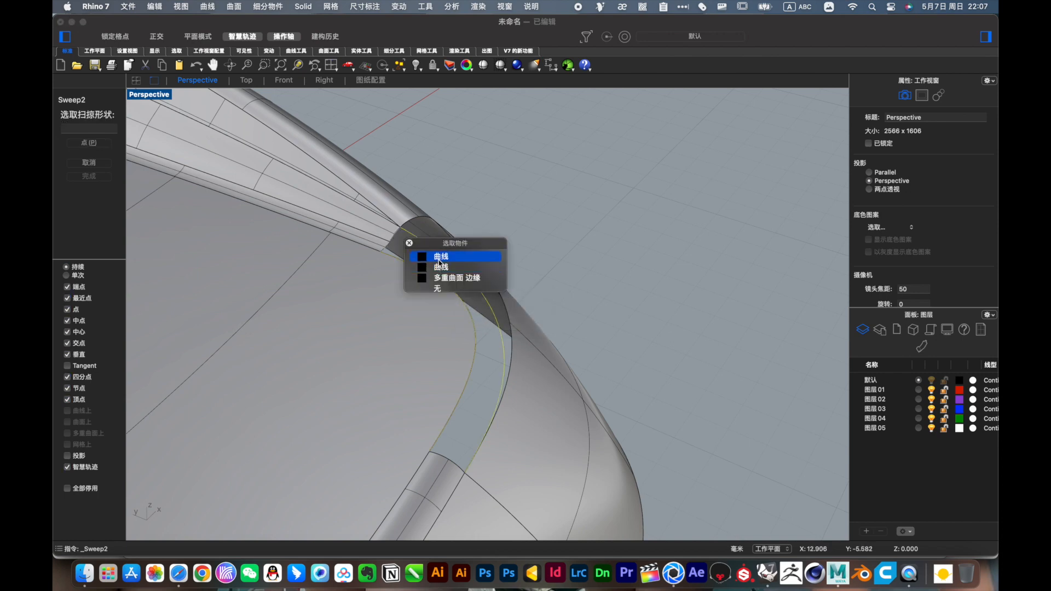
left_click(438, 256)
left_click(446, 459)
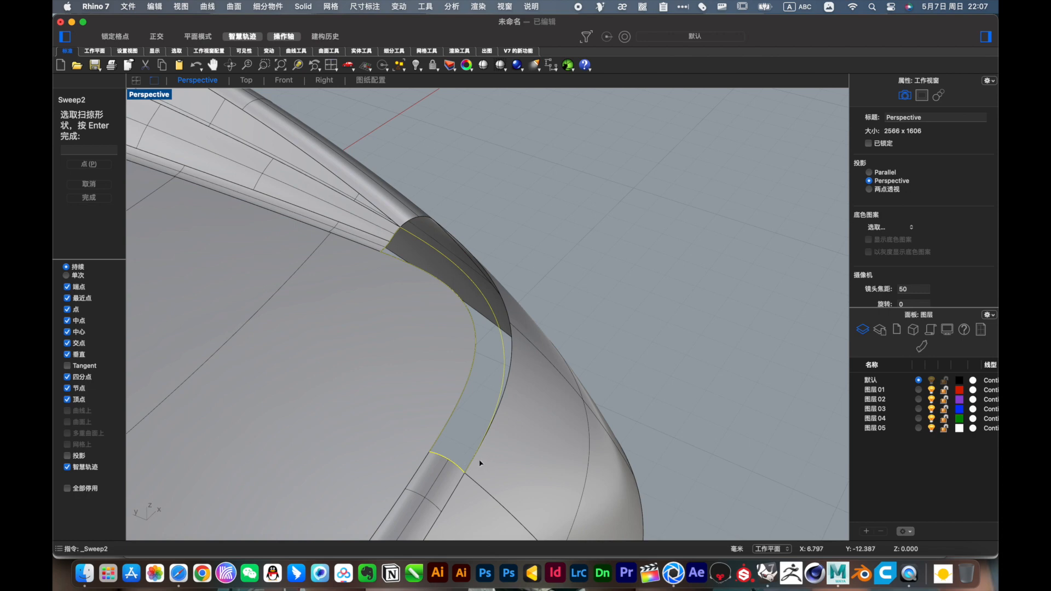
key("Return")
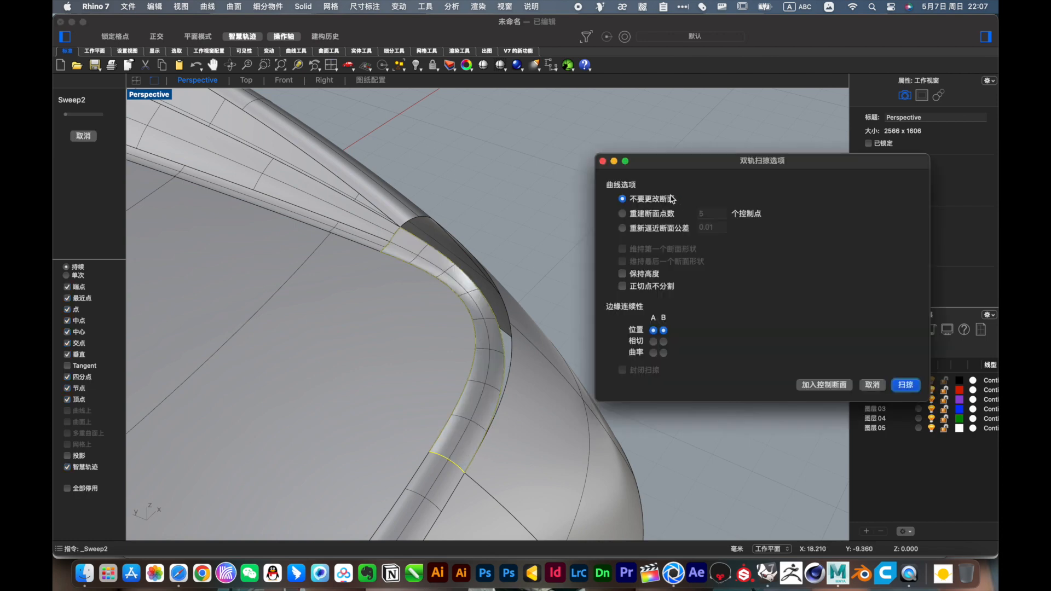
left_click(653, 352)
left_click(663, 352)
left_click(917, 386)
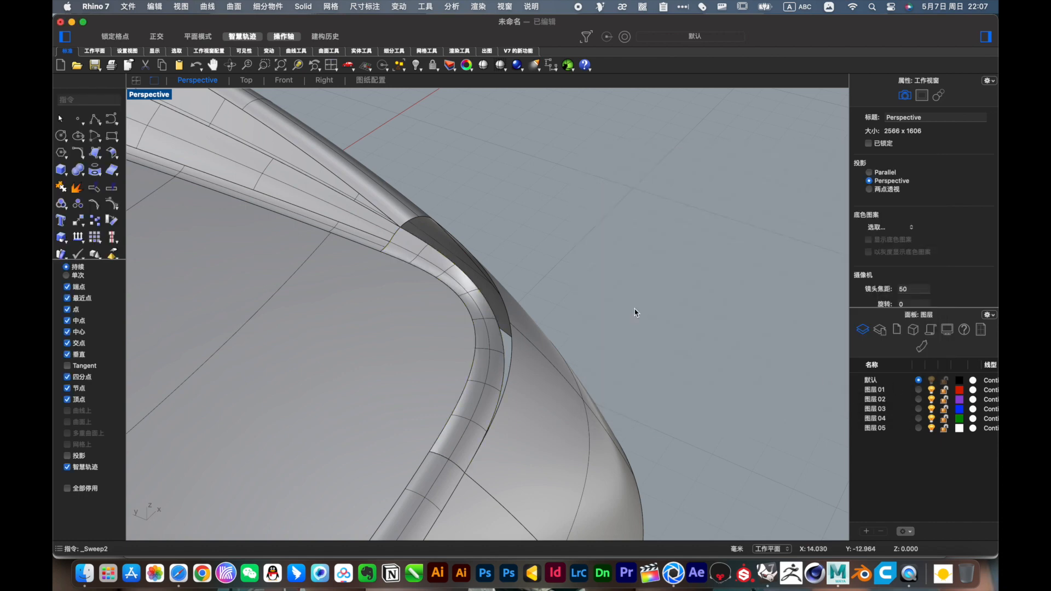
Create a curvature-continuous blend curve across the swept corner surface from the fillet edge at its upper end to the inner edge of the lower fillet.
scroll(616, 296, "down", 4)
right_click_drag(604, 322, 569, 293)
scroll(534, 270, "up", 6)
scroll(523, 310, "down", 2)
left_click(80, 153)
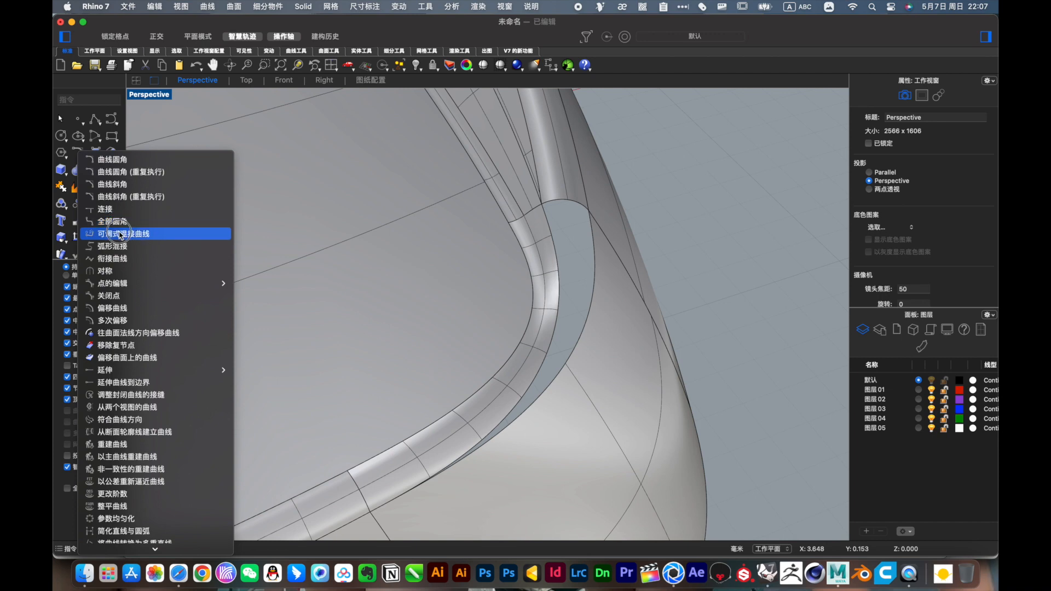
left_click(120, 235)
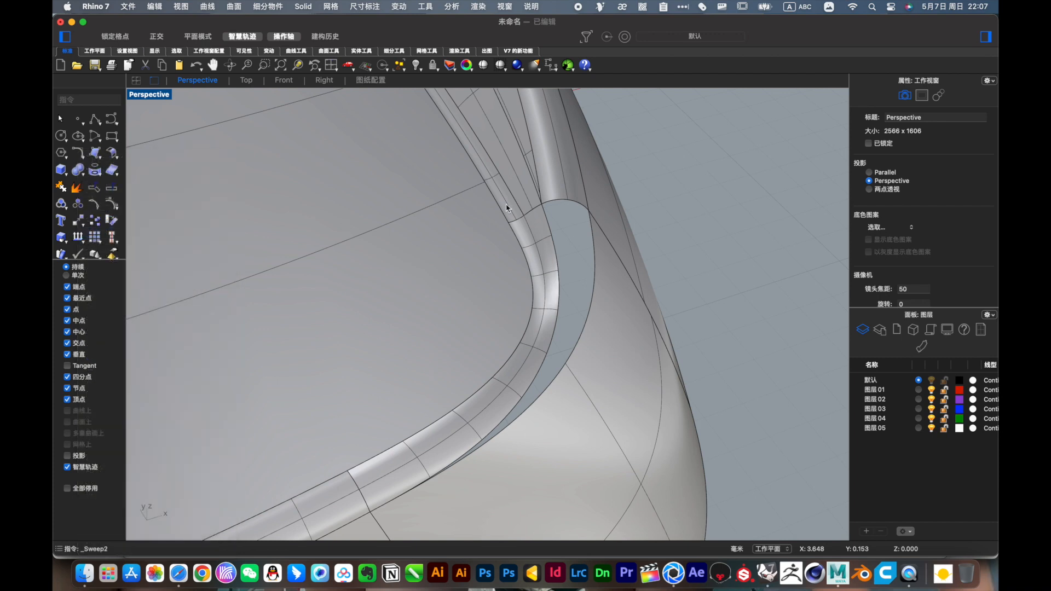
left_click(540, 191)
left_click(583, 216)
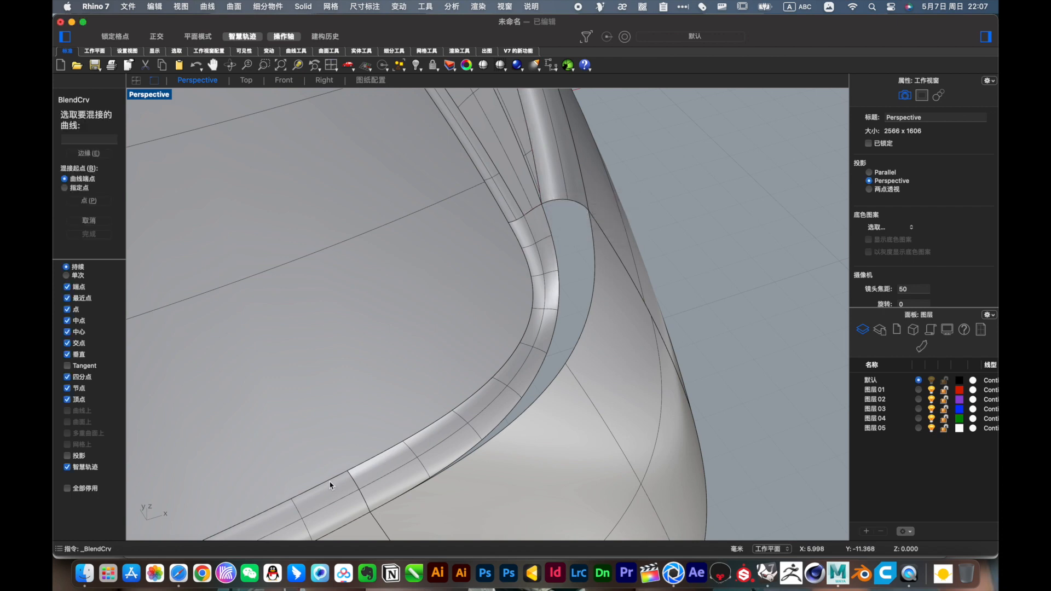
left_click(334, 482)
left_click(383, 497)
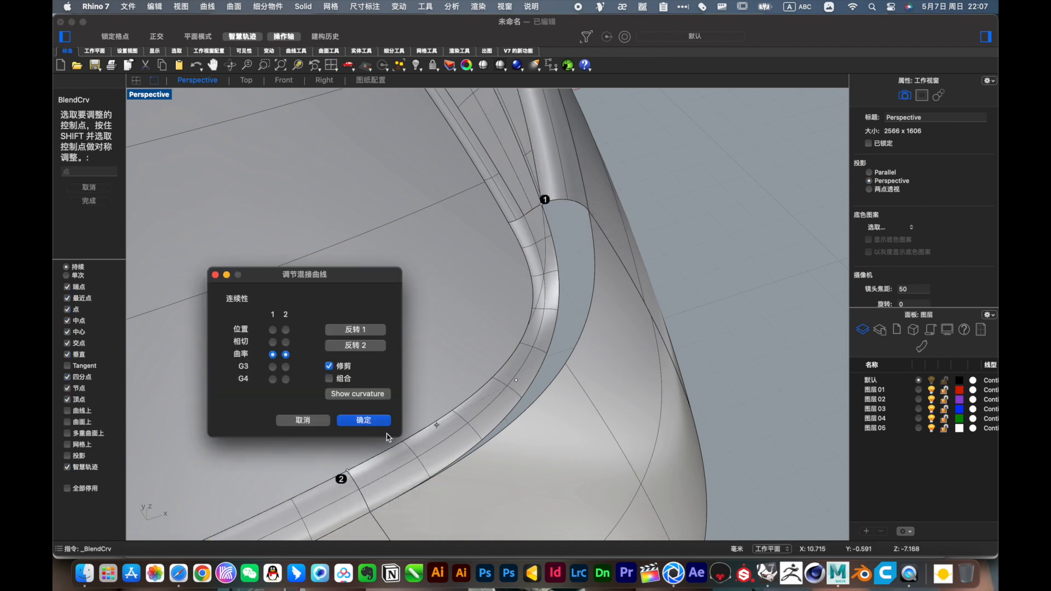
left_click(363, 420)
Try trimming away the outer part of the swept corner surface along the new blend curve.
scroll(606, 244, "up", 5)
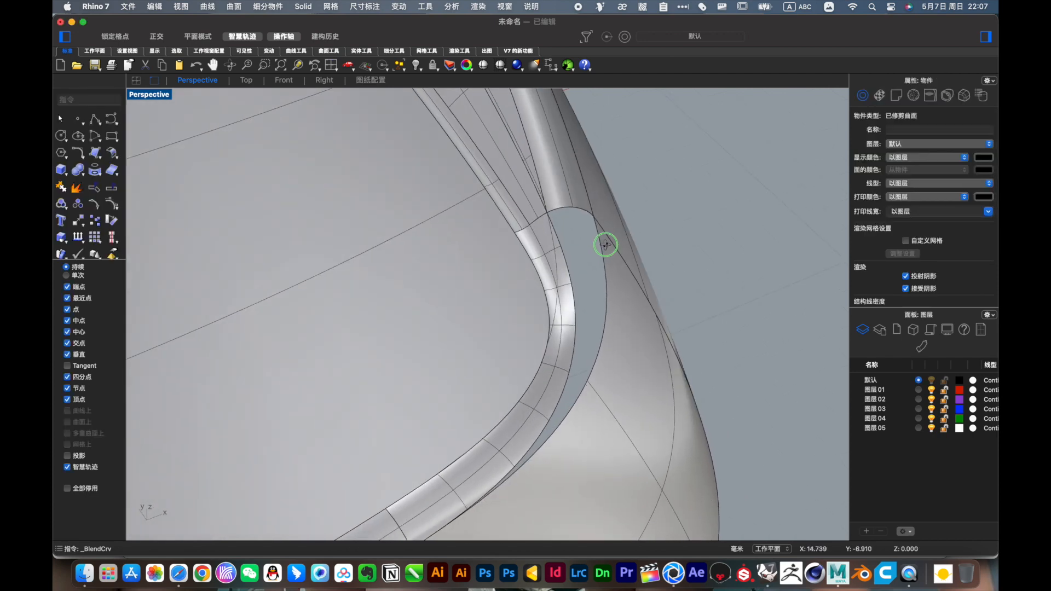
right_click_drag(606, 245, 607, 246)
left_click(96, 188)
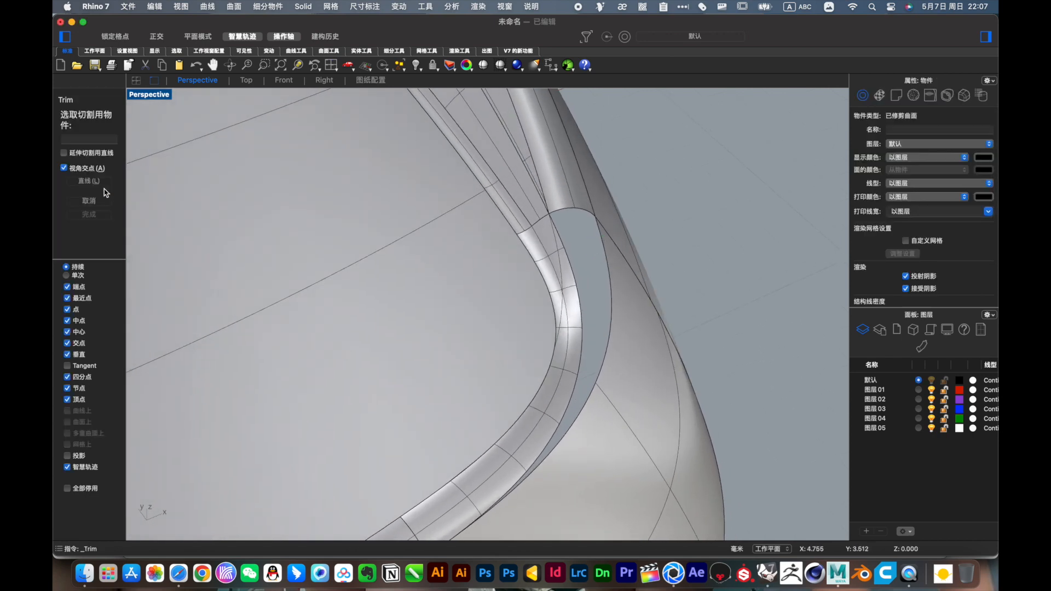
left_click(553, 265)
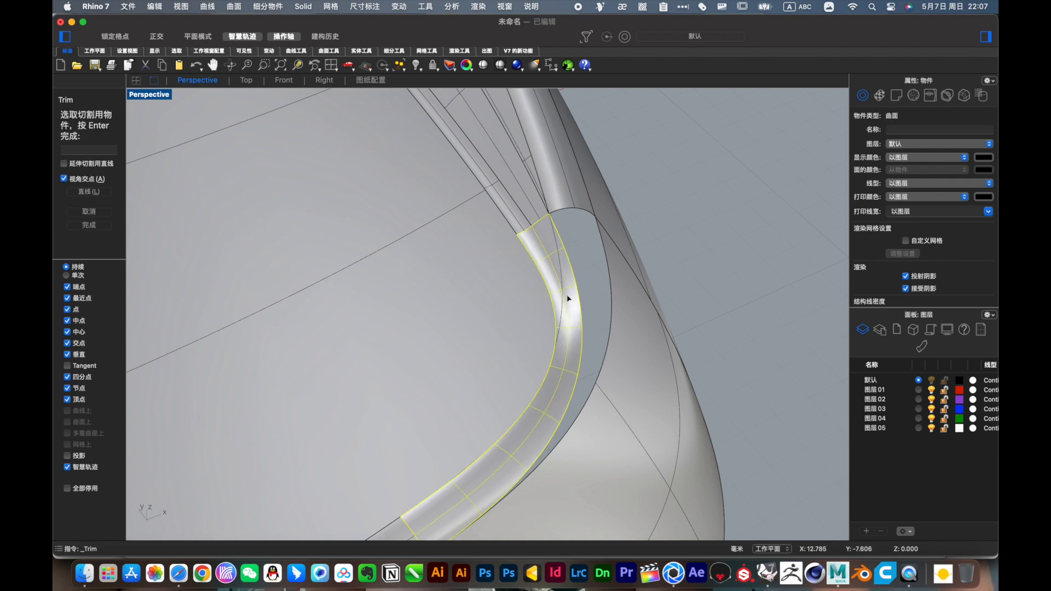
key("Return")
left_click(579, 294)
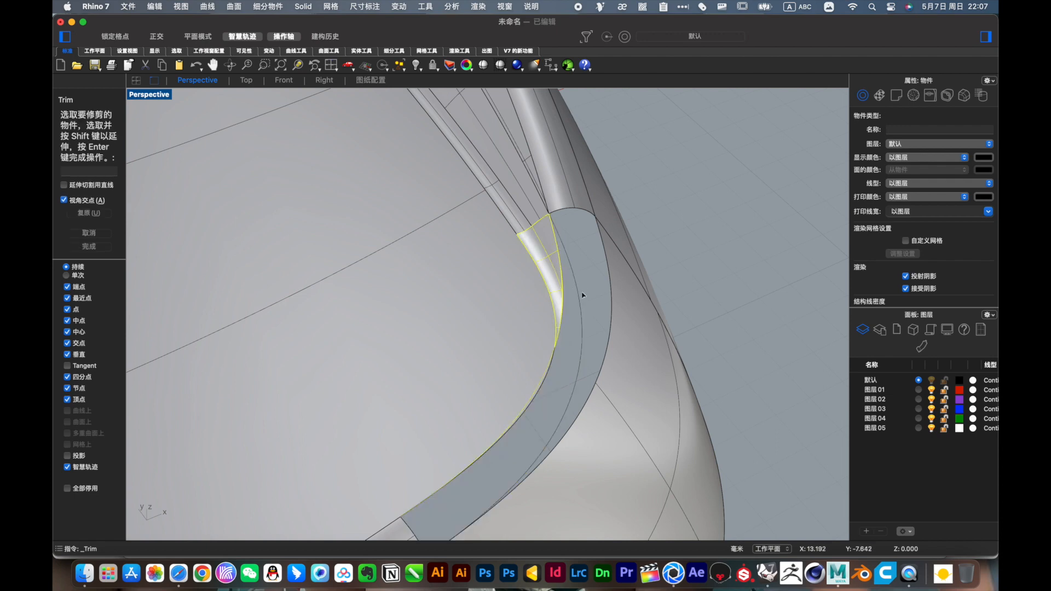
right_click(588, 285)
left_click(591, 270)
right_click_drag(587, 273, 587, 268)
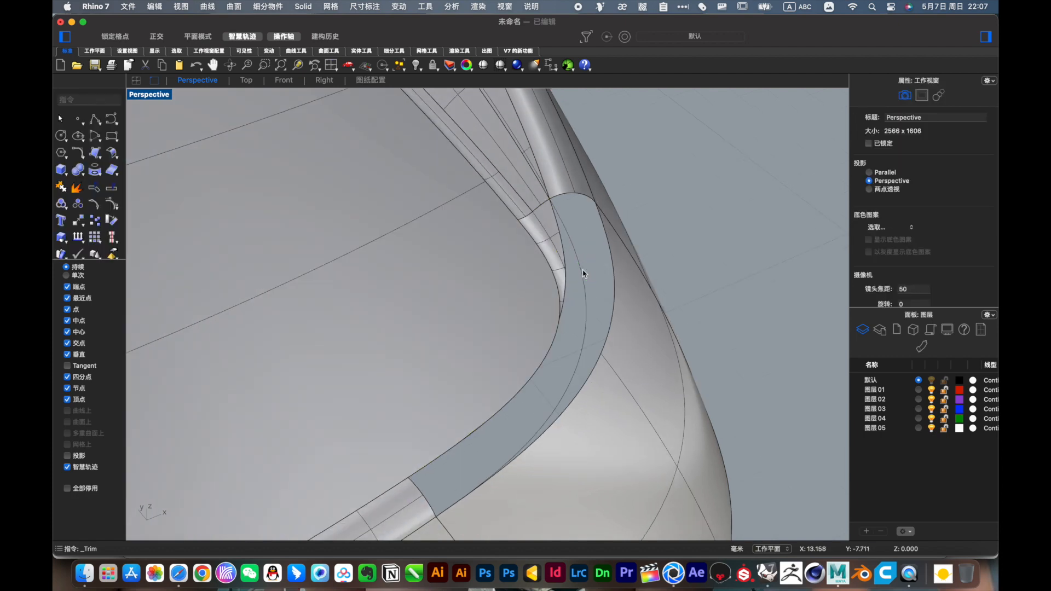
left_click(96, 156)
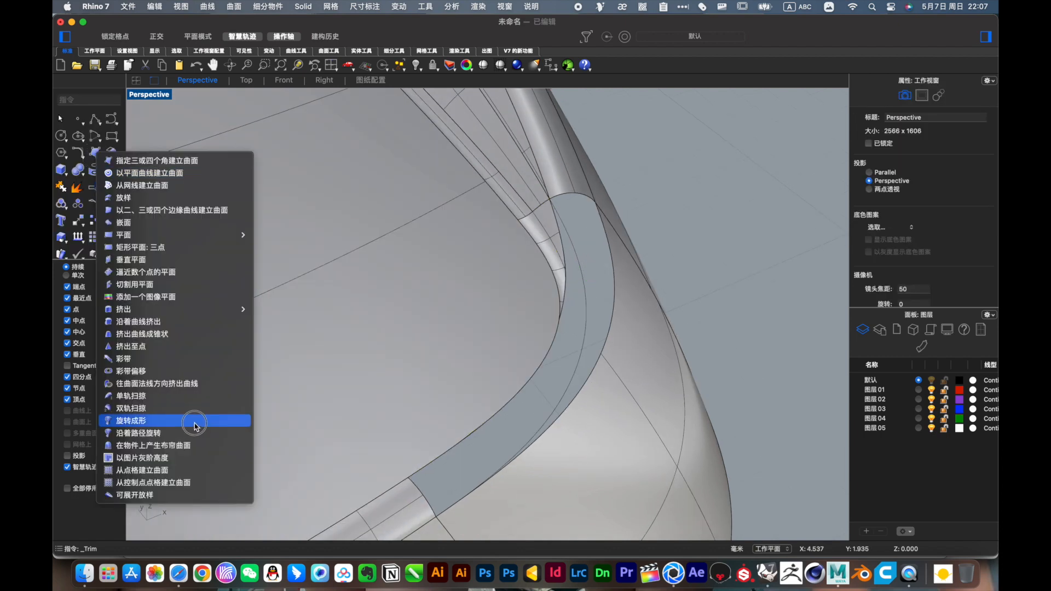
left_click(132, 408)
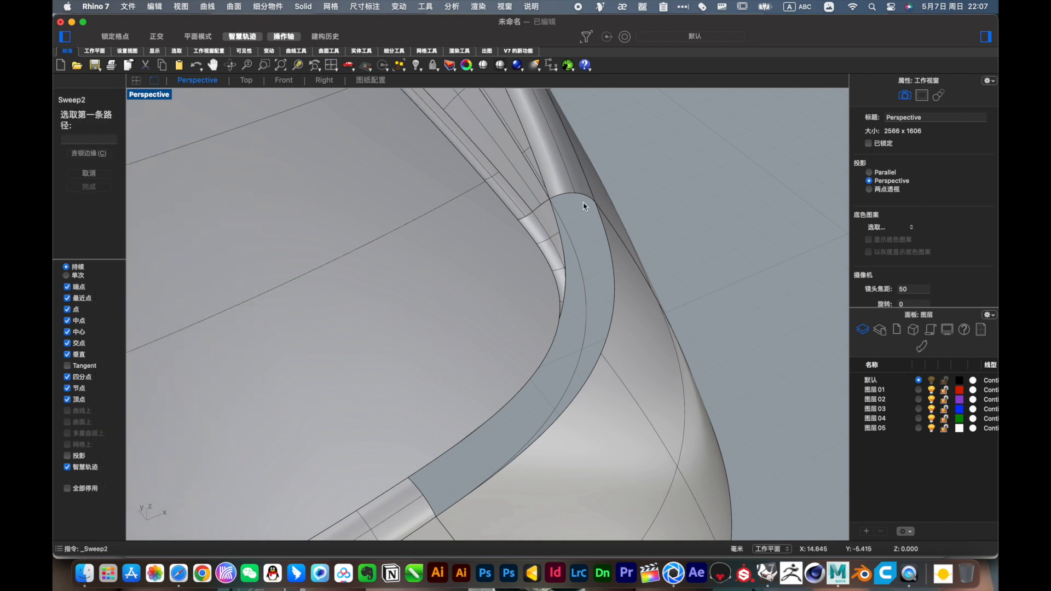
left_click(554, 211)
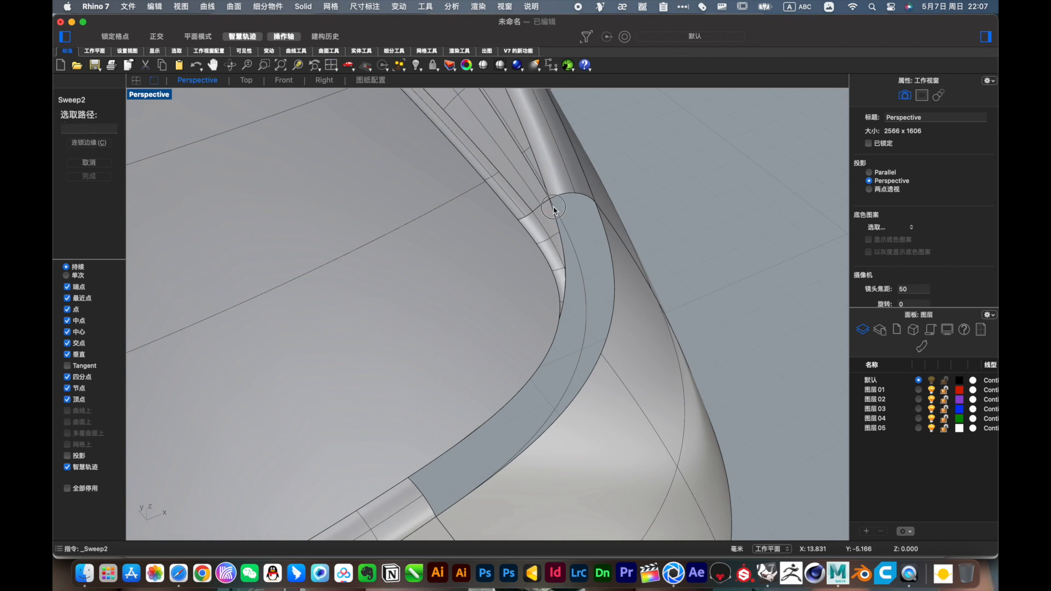
key("Escape")
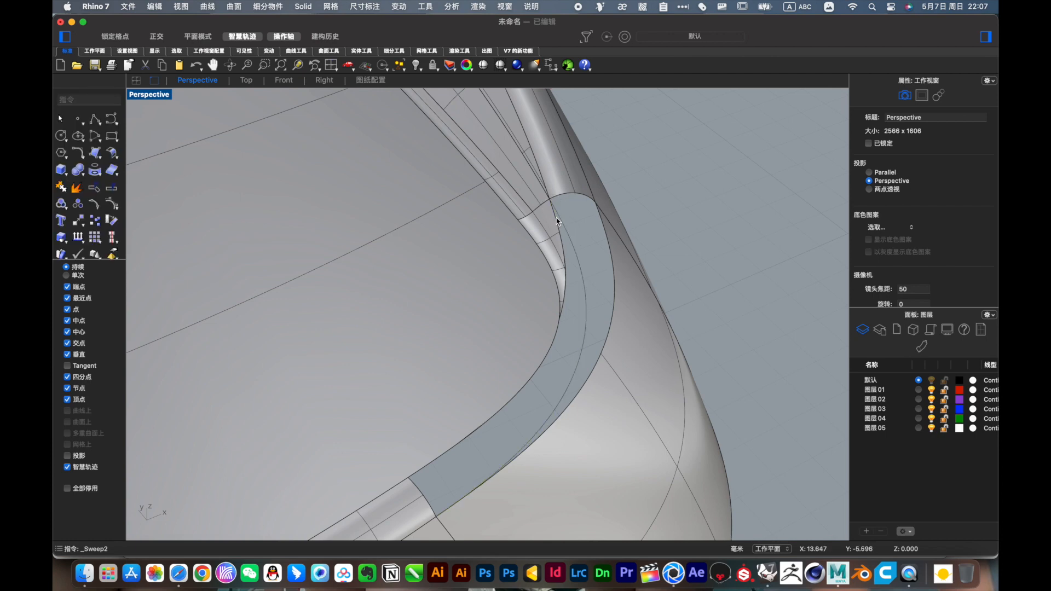
right_click(557, 217)
left_click(556, 218)
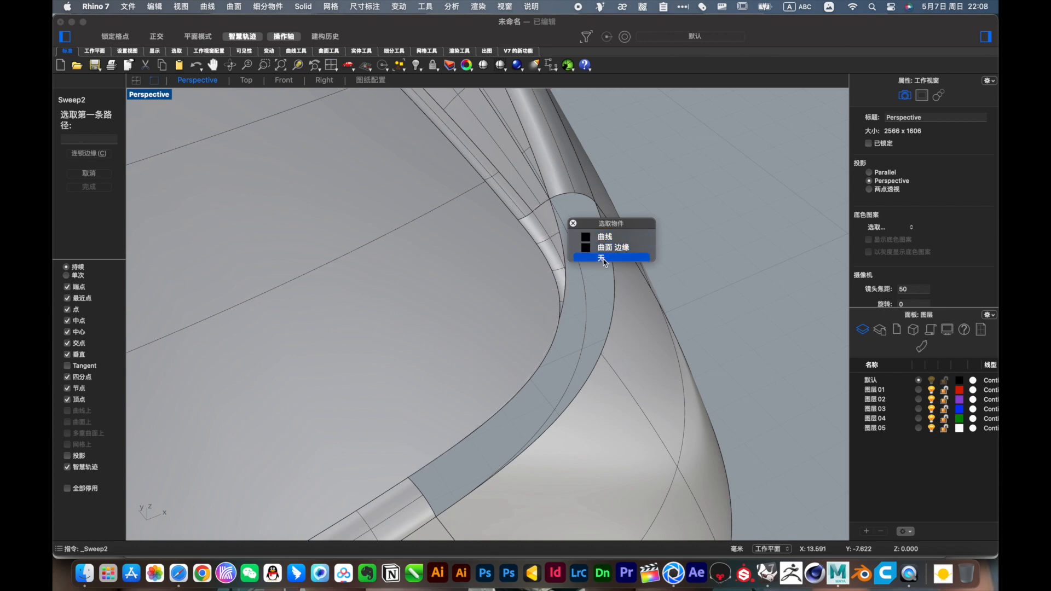
left_click(749, 247)
right_click_drag(567, 317, 564, 319)
left_click(507, 323)
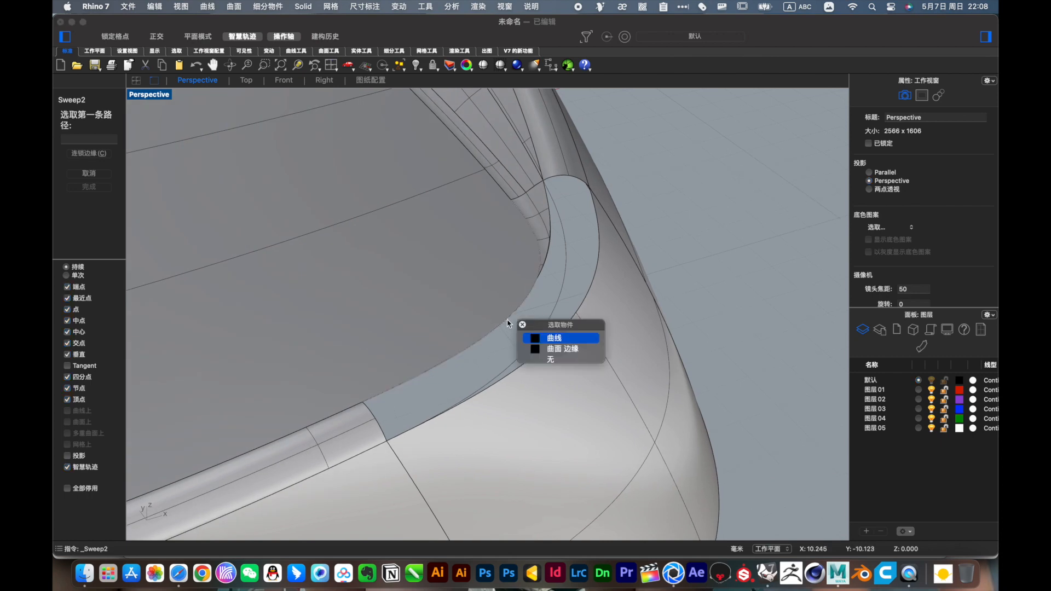
left_click(713, 235)
key("Escape")
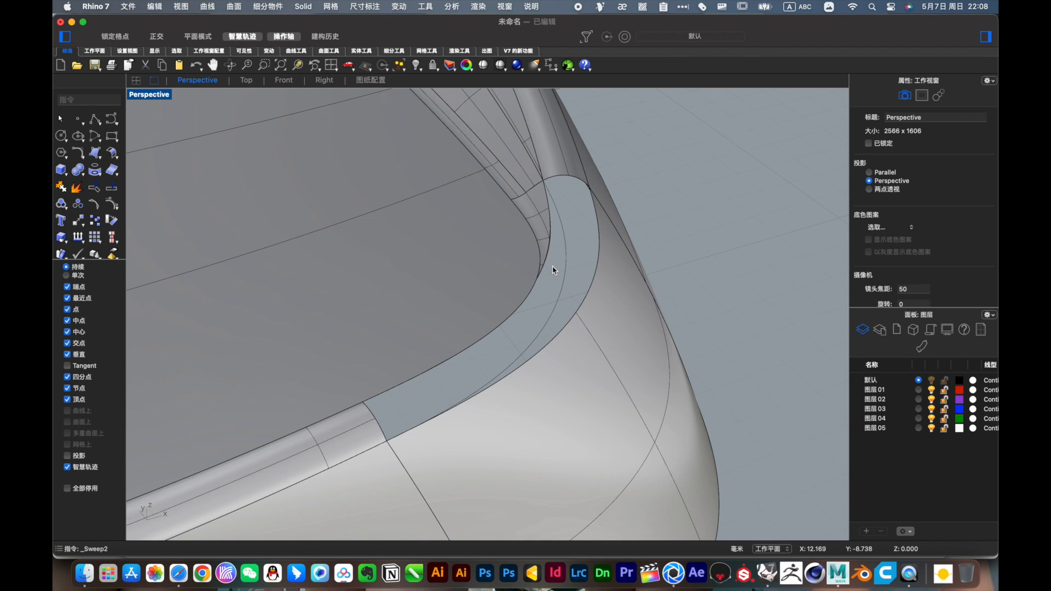
Undo the trim of the swept corner surface and copy the new blend curve to the clipboard.
key("super+z")
right_click_drag(643, 262, 650, 264)
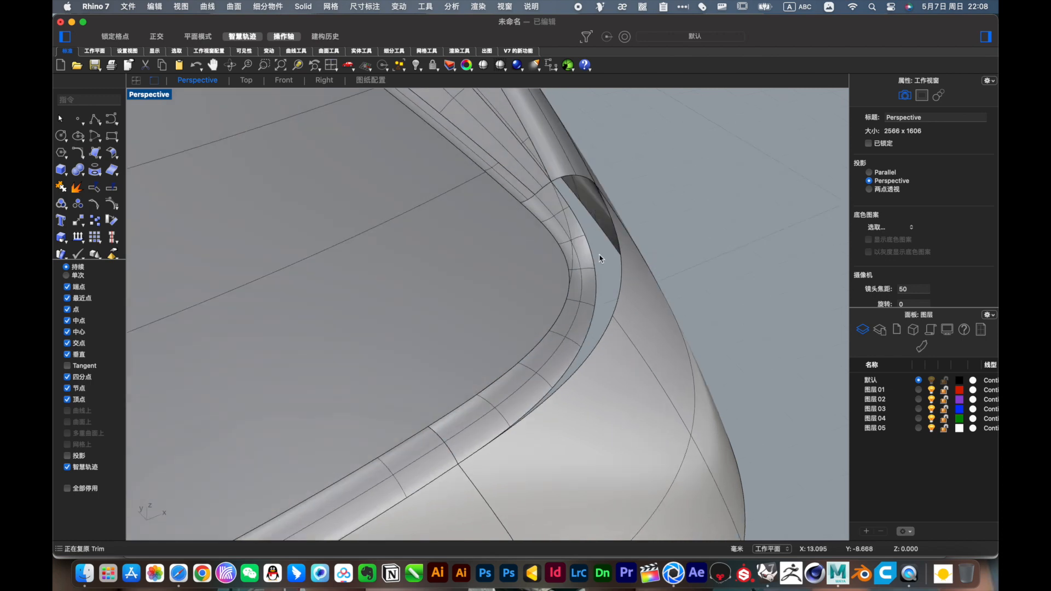
left_click(573, 246)
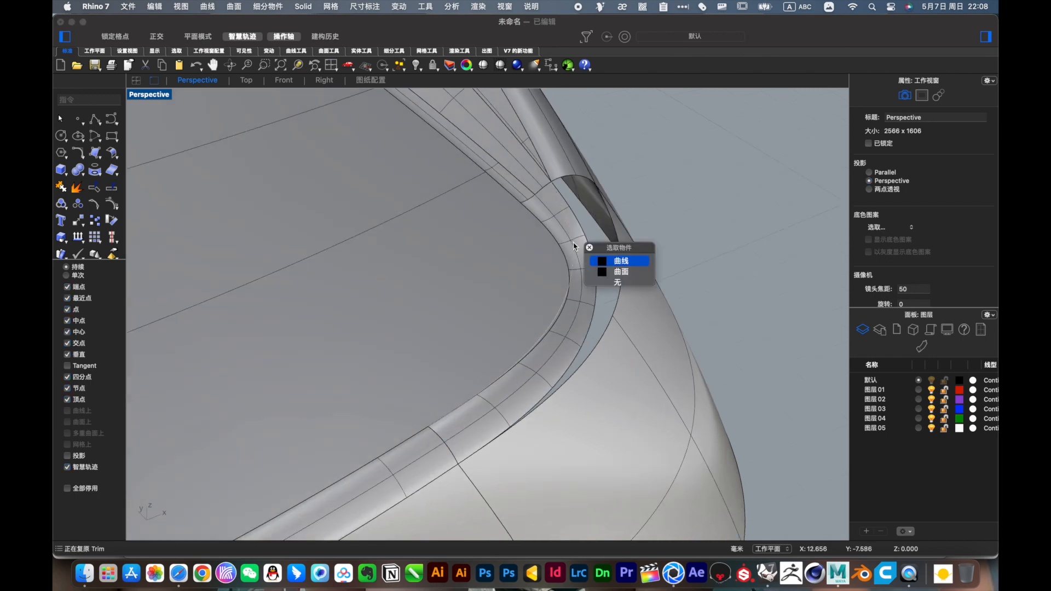
left_click(606, 265)
key("super+c")
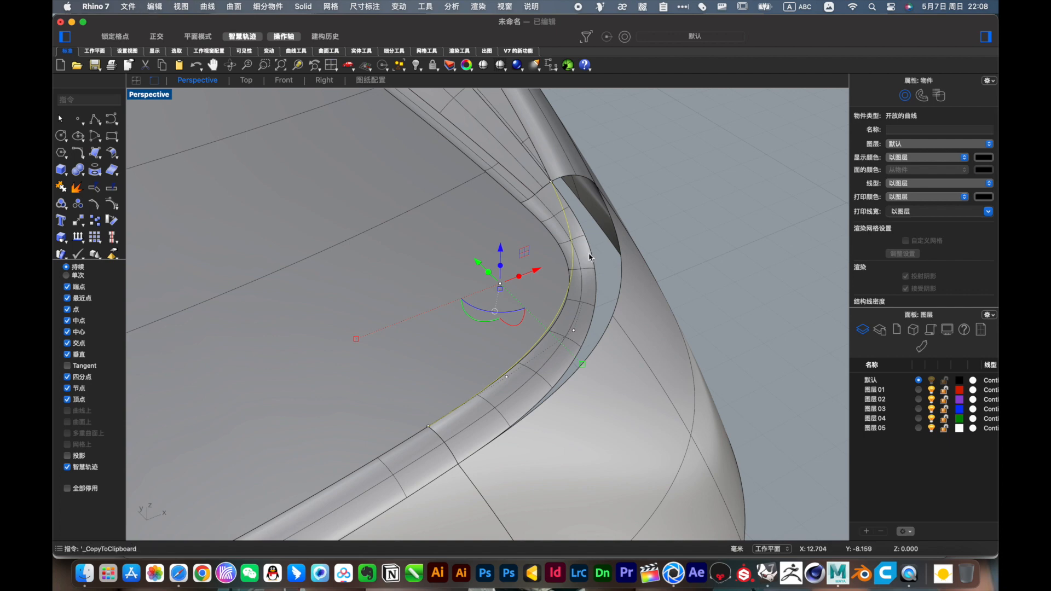
right_click_drag(592, 257, 592, 264)
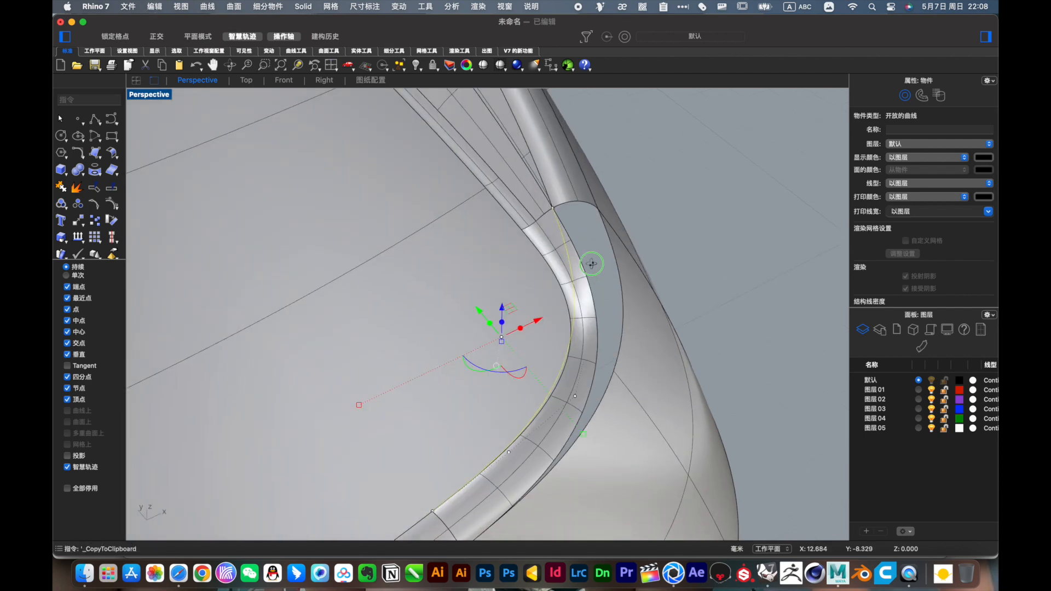
Trim away the outer part of the swept corner surface with the blend curve, and paste the copied curve back in place.
left_click(95, 190)
left_click(589, 304)
key("Return")
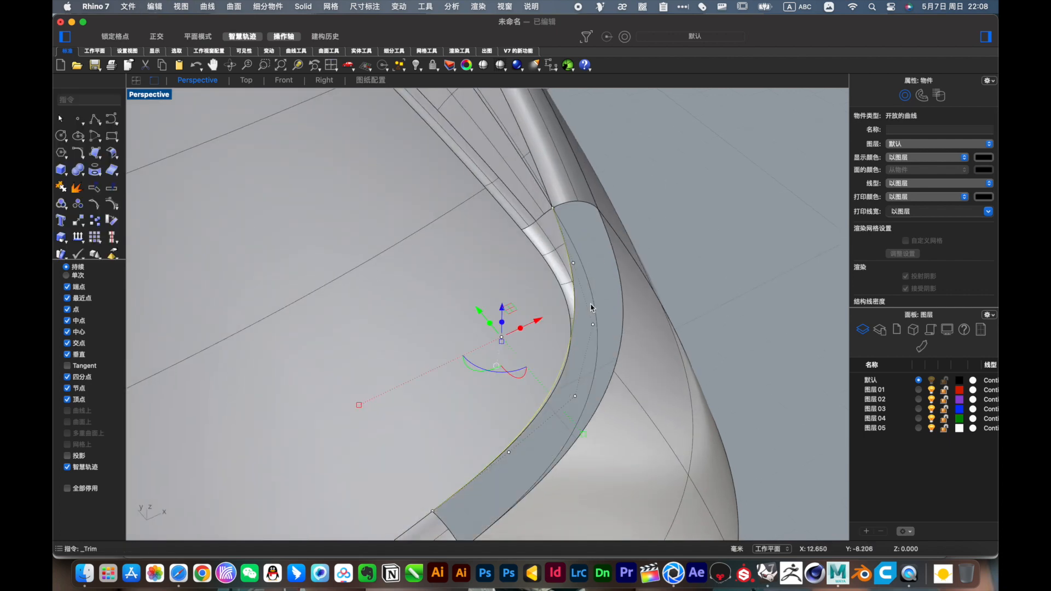
key("Escape")
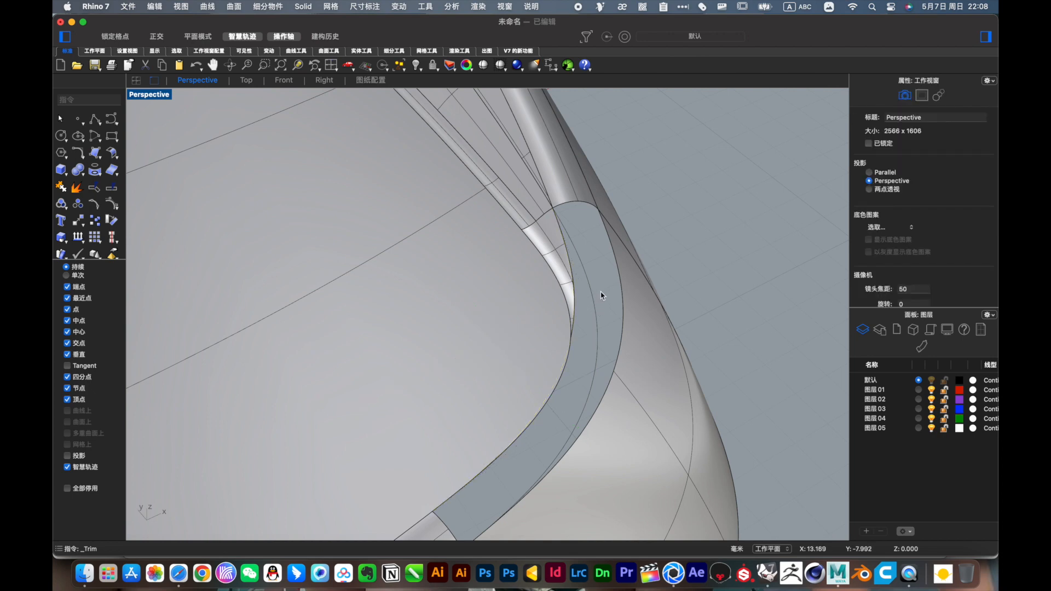
key("super+v")
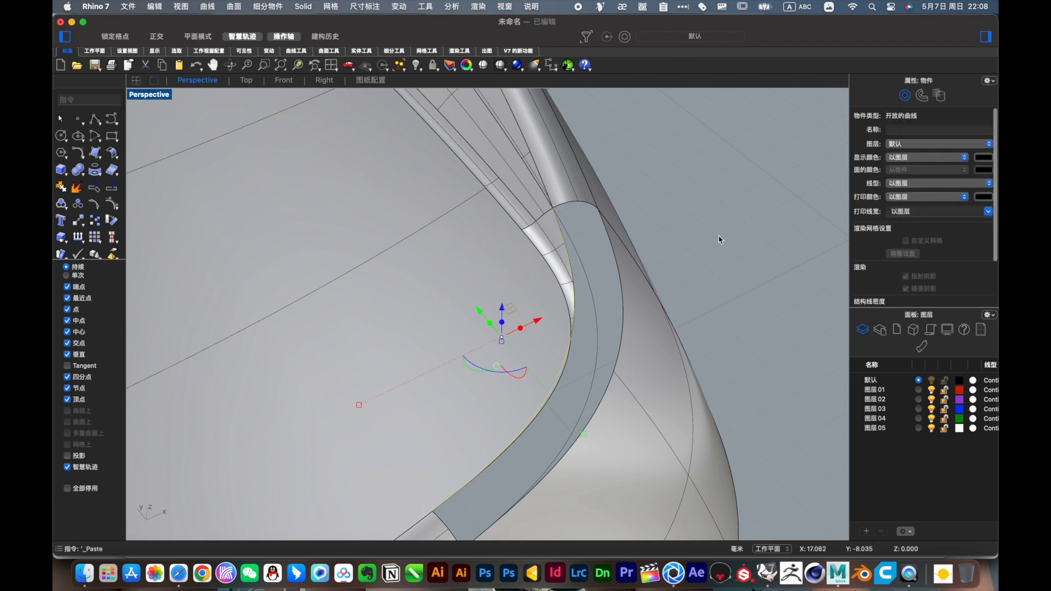
left_click(718, 235)
Try a two-rail sweep along the pasted blend curve and the side surface edge, using both fillet end edges as sections and curvature continuity.
right_click_drag(670, 246, 661, 243)
left_click(95, 153)
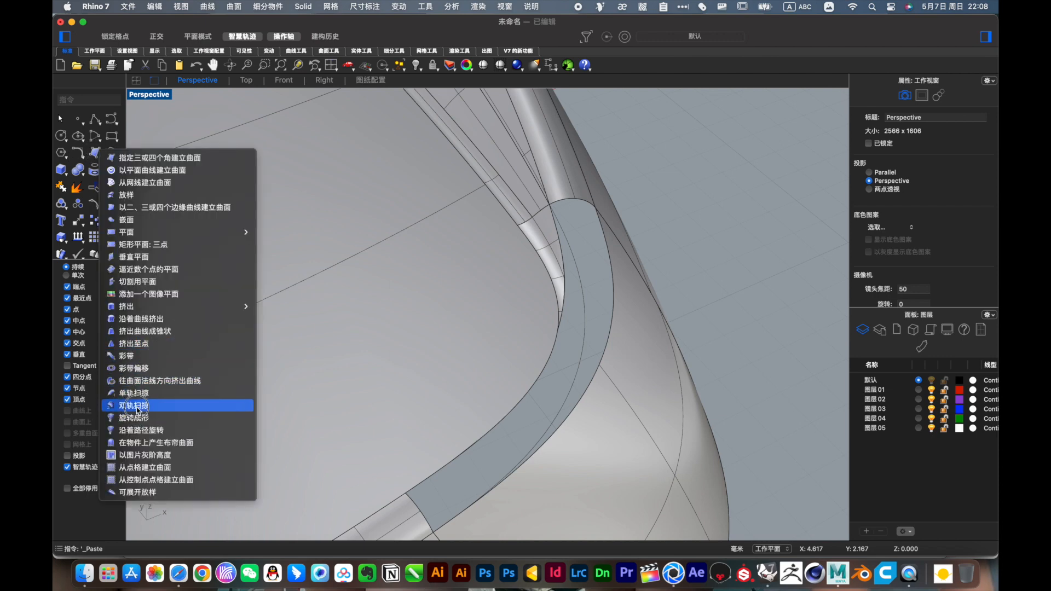
left_click(134, 405)
left_click(557, 227)
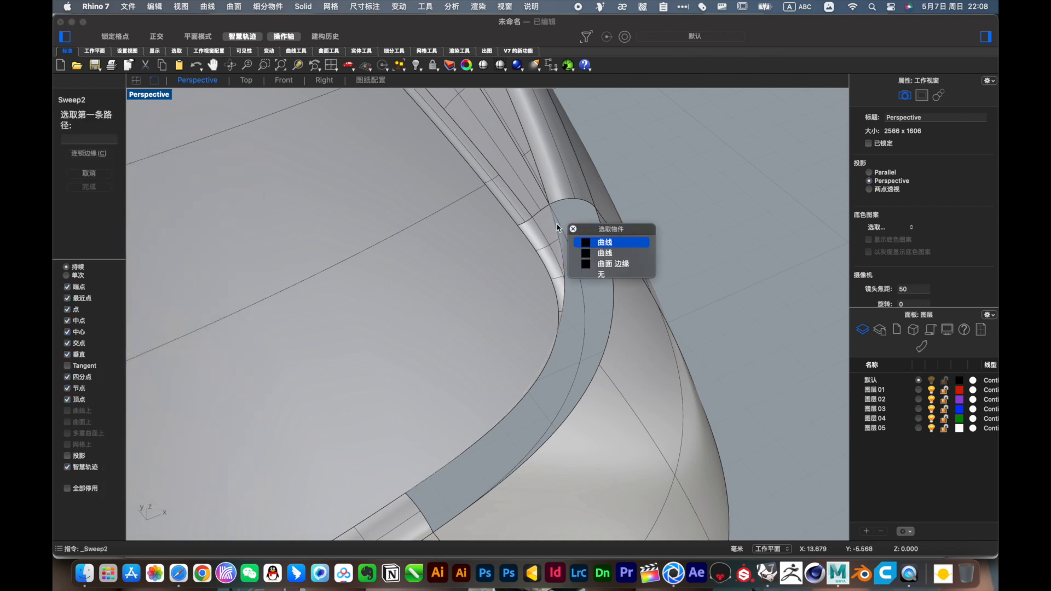
left_click(603, 253)
right_click_drag(597, 310, 611, 312)
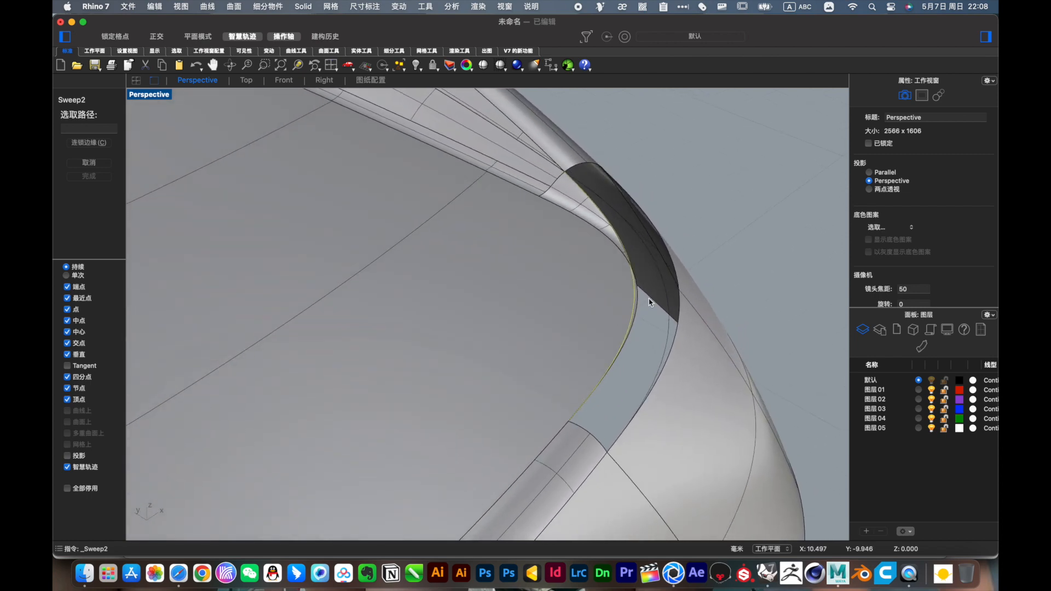
right_click_drag(662, 291, 627, 296)
left_click(625, 297)
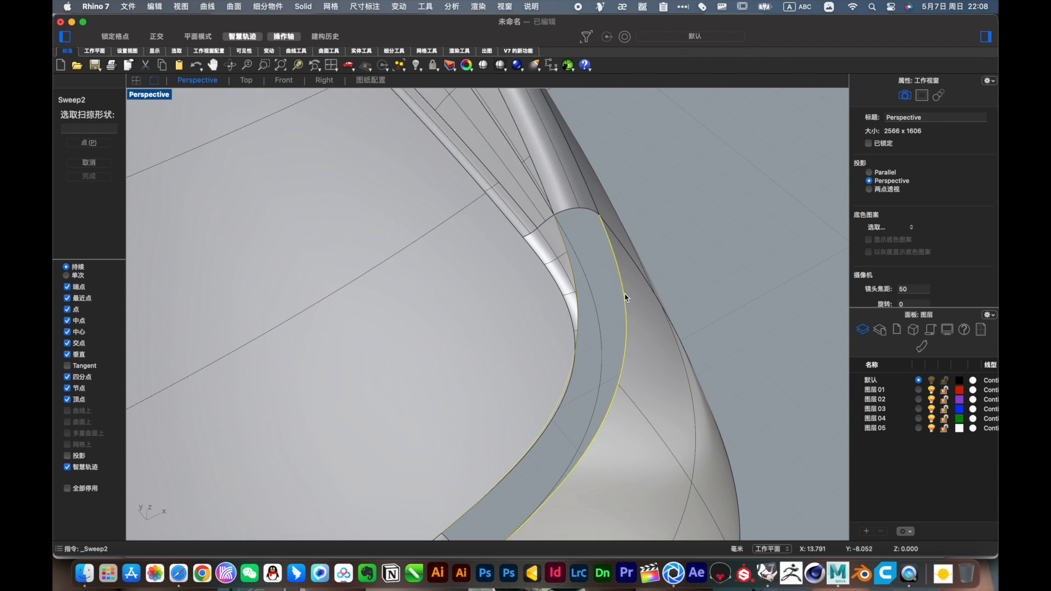
left_click(583, 214)
right_click_drag(586, 232, 410, 493)
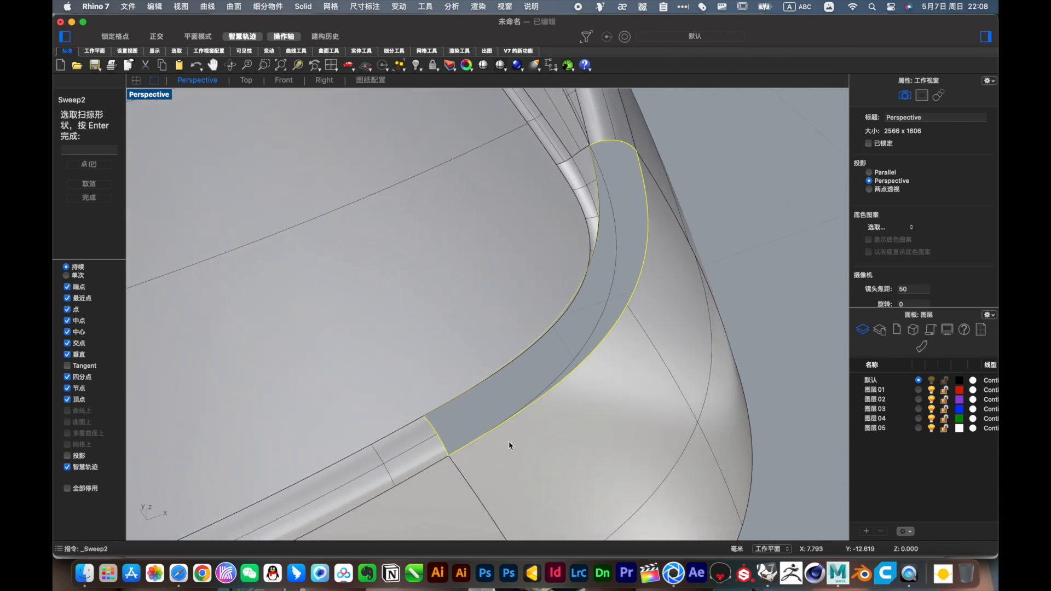
key("Return")
left_click(663, 352)
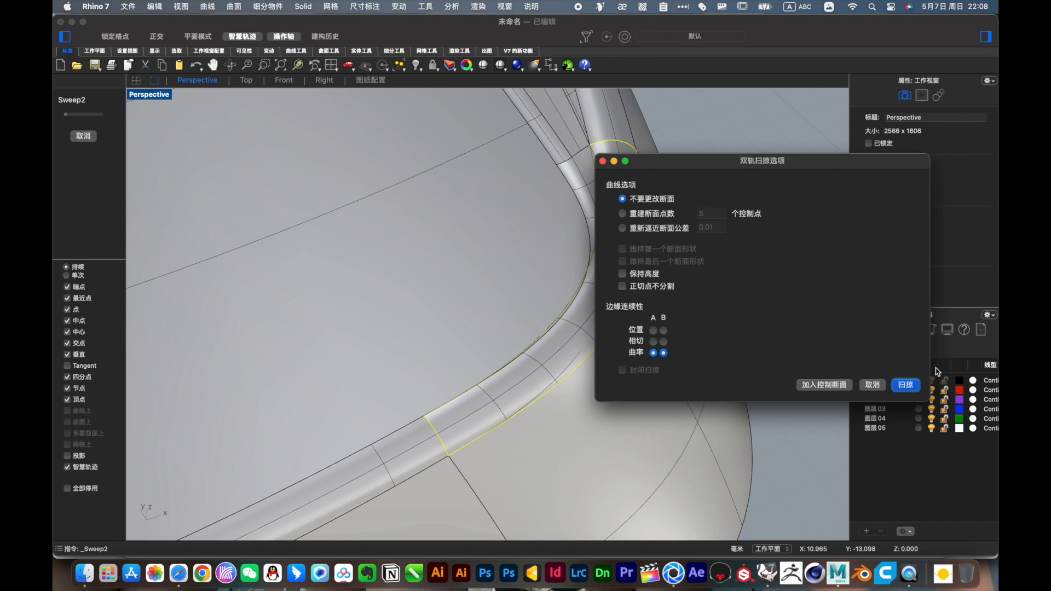
left_click(907, 386)
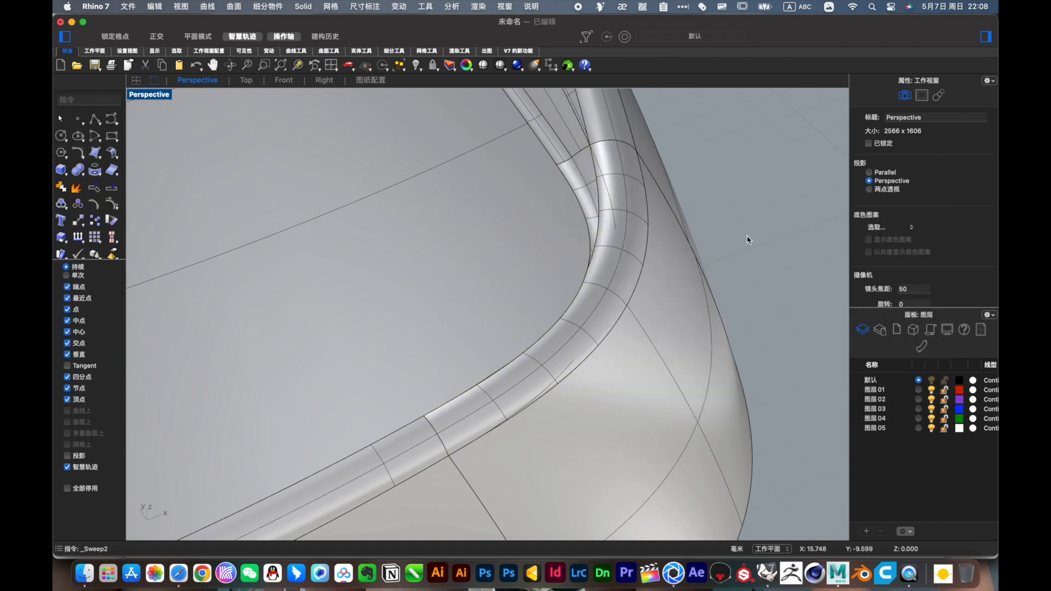
right_click_drag(698, 255, 651, 329)
Undo back to before the trim of the swept corner surface and delete the old blend curve.
key("super+z")
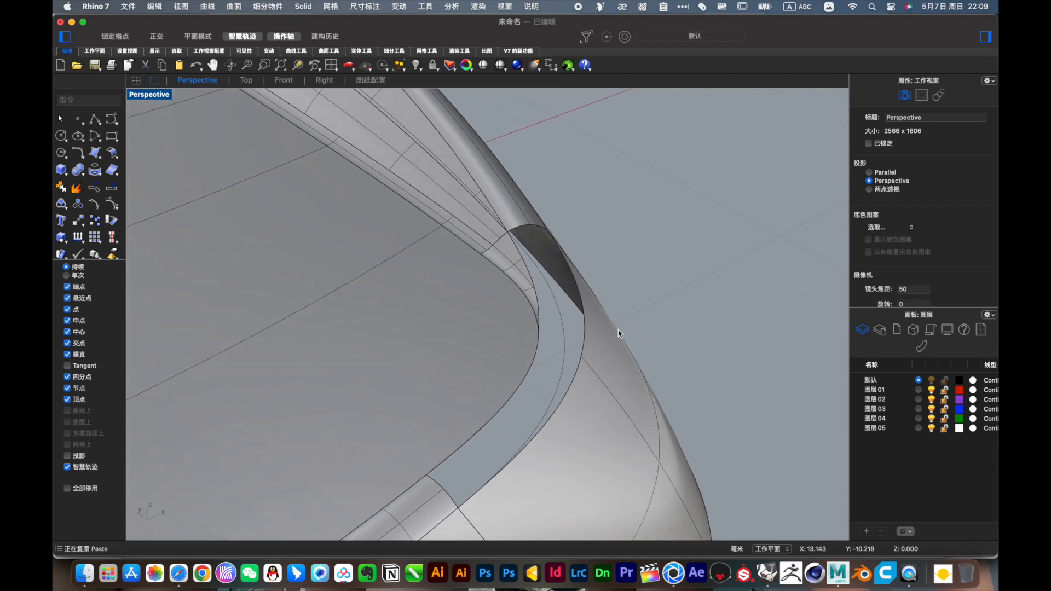
key("super+z")
key("Escape")
right_click_drag(669, 326, 584, 332)
left_click(581, 296)
key("Delete")
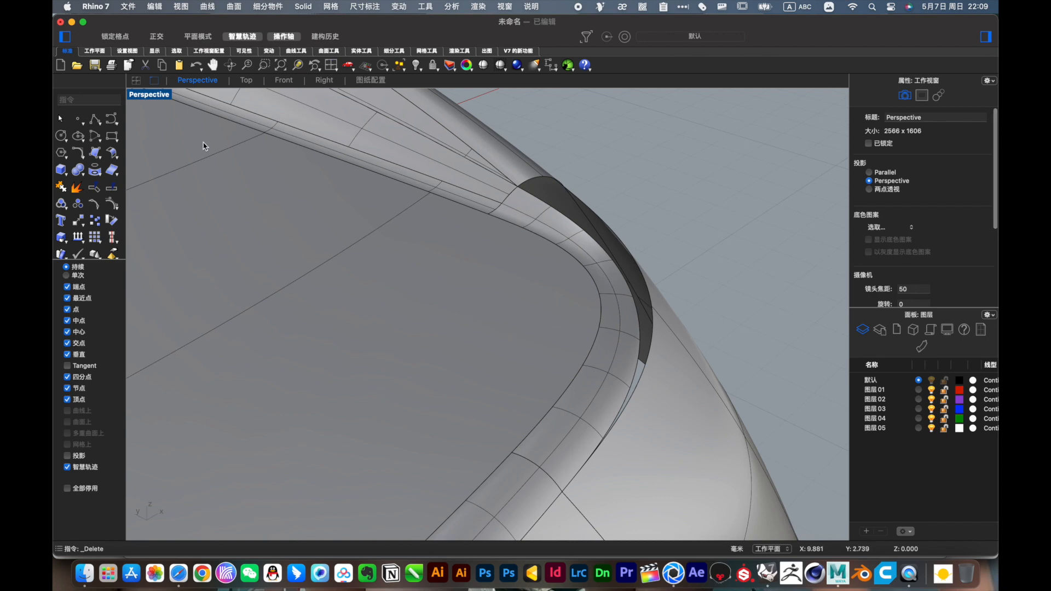
Start a curvature-continuous adjustable blend curve from the edge at the upper fillet's end to the inner edge of the lower fillet.
left_click(80, 154)
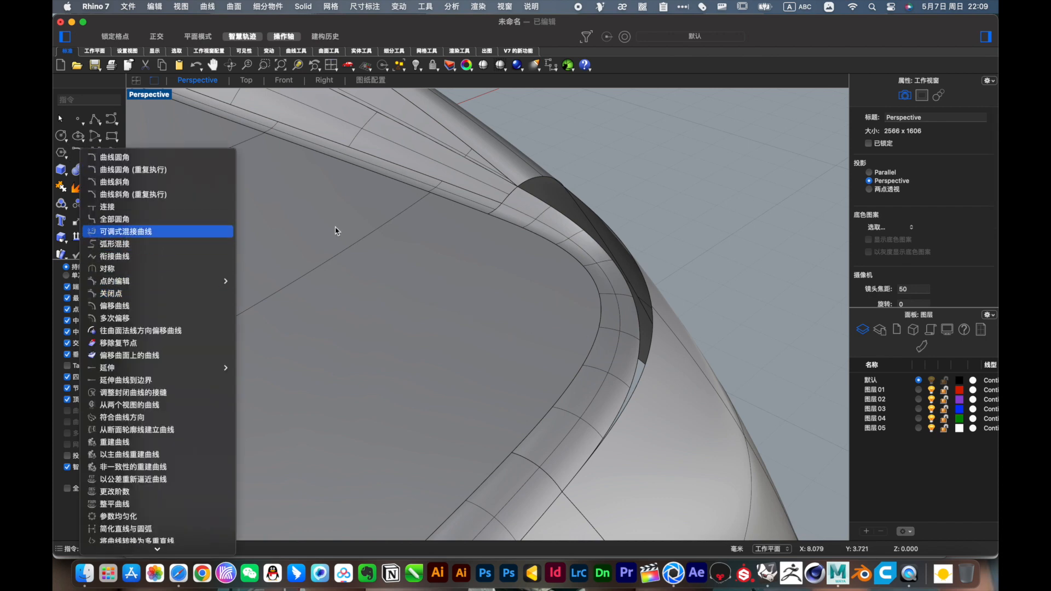
left_click(136, 229)
left_click(505, 177)
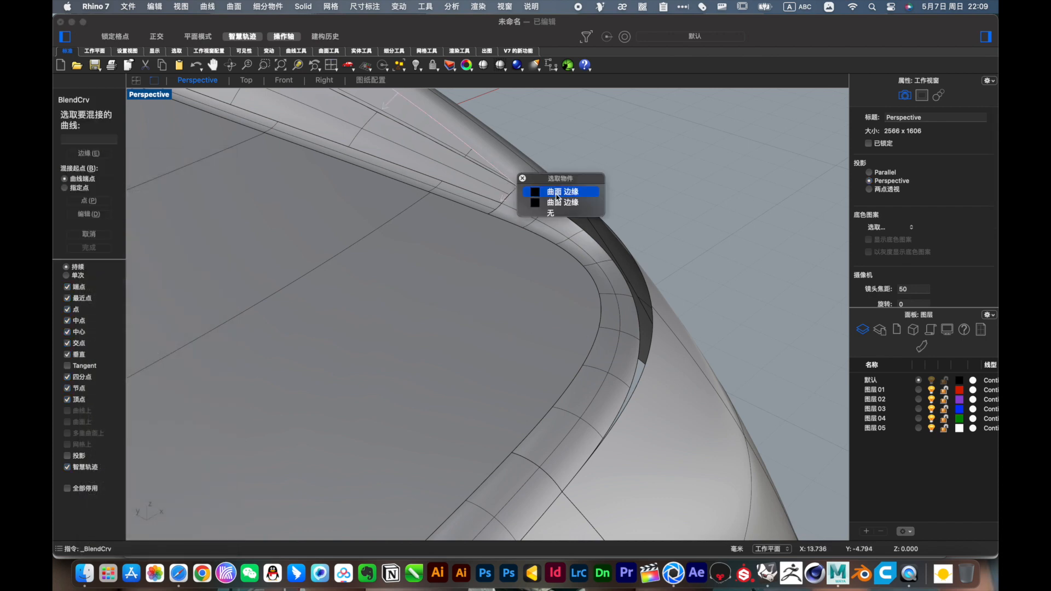
left_click(557, 193)
left_click(499, 469)
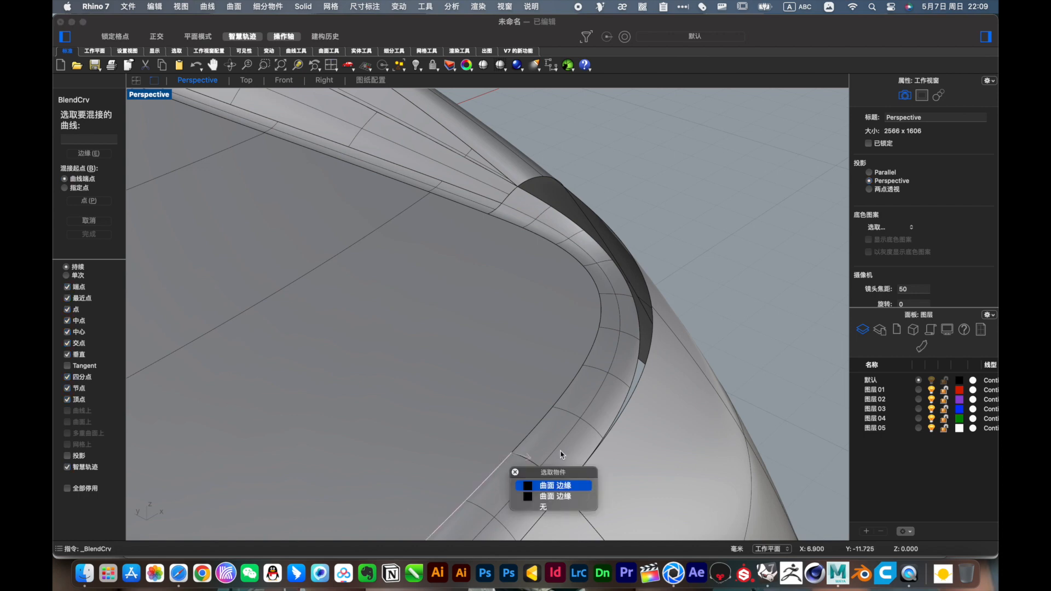
left_click(550, 485)
right_click_drag(610, 398, 634, 396)
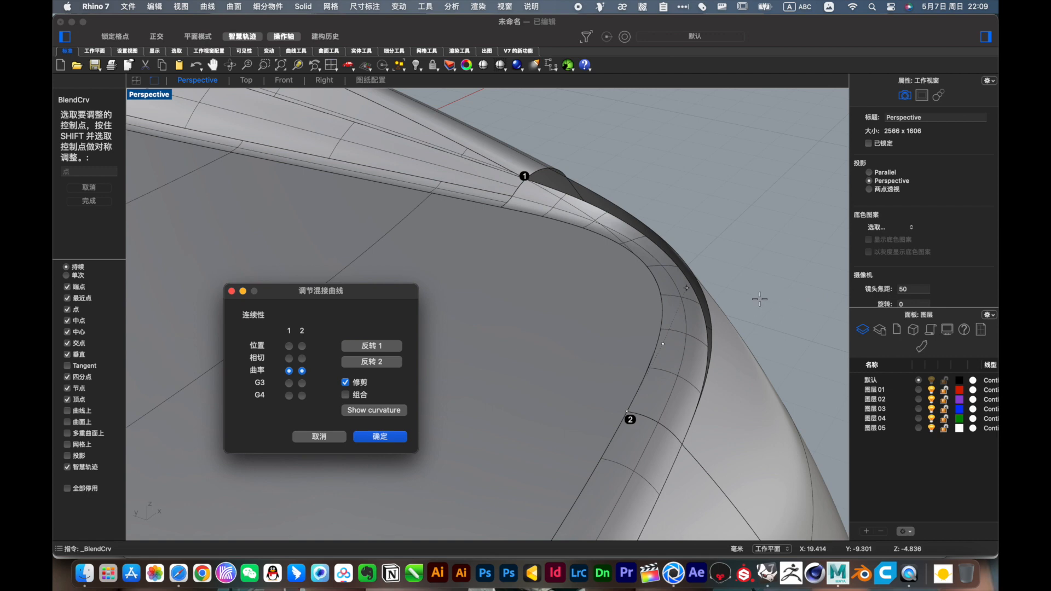
right_click_drag(760, 299, 748, 302)
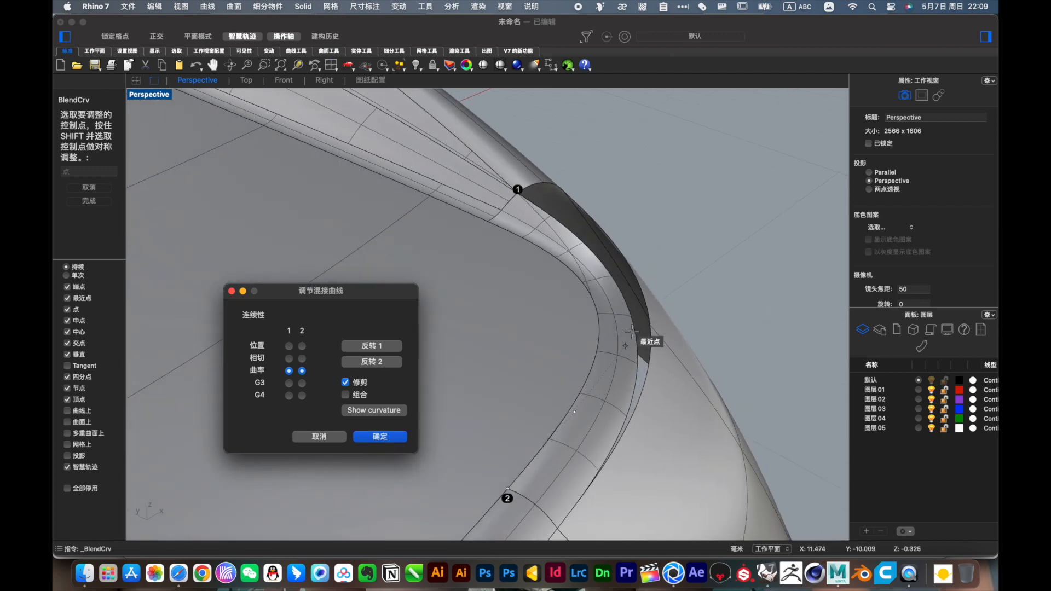
mouse_move(632, 332)
right_mouse_down()
mouse_move(626, 314)
mouse_move(647, 316)
right_mouse_up()
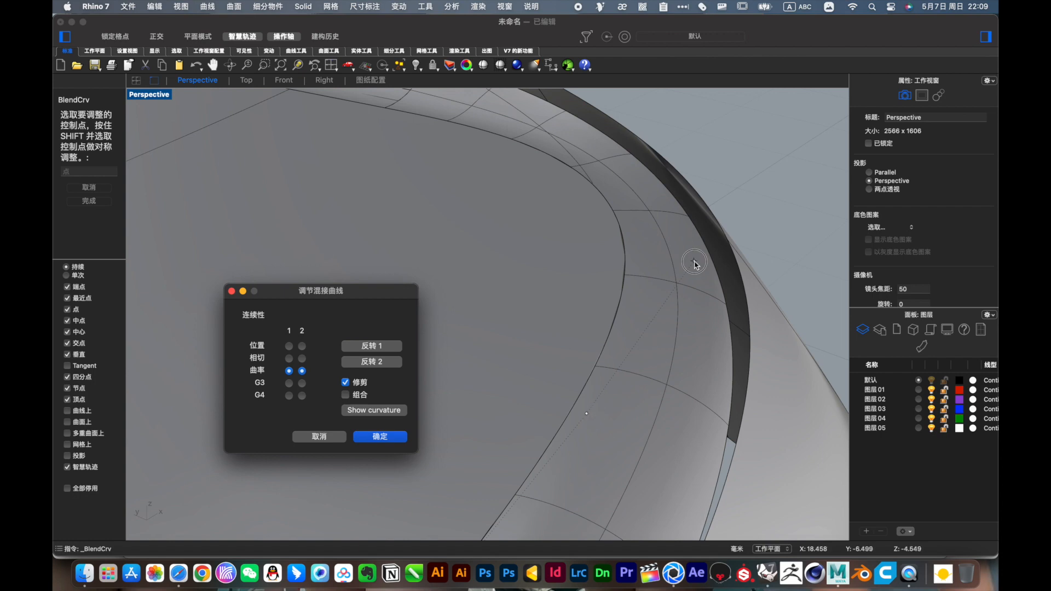
Reshape the blend curve by moving its control point outward around the corner, and create the curve.
left_click(694, 263)
left_click(693, 259)
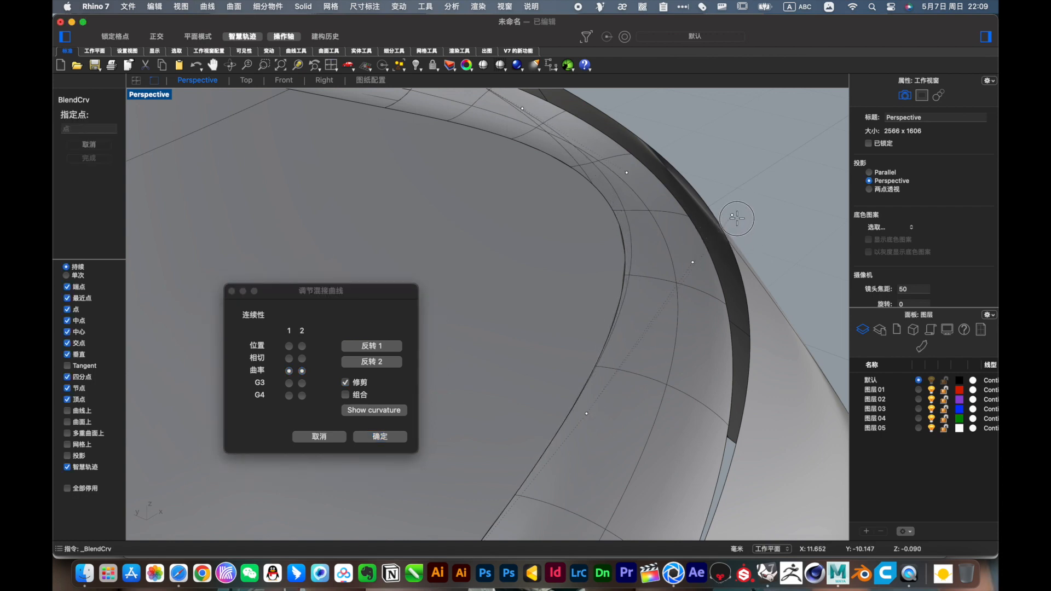
left_click(725, 241)
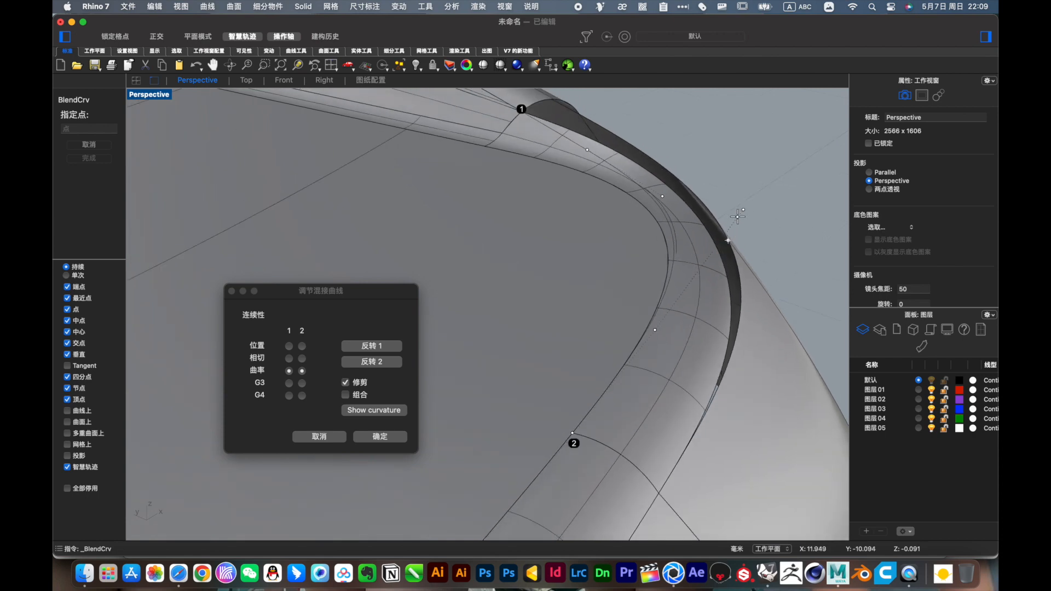
left_click(737, 216)
scroll(763, 253, "down", 5)
mouse_move(727, 290)
right_mouse_down()
mouse_move(727, 335)
mouse_move(722, 324)
right_mouse_up()
left_click(397, 436)
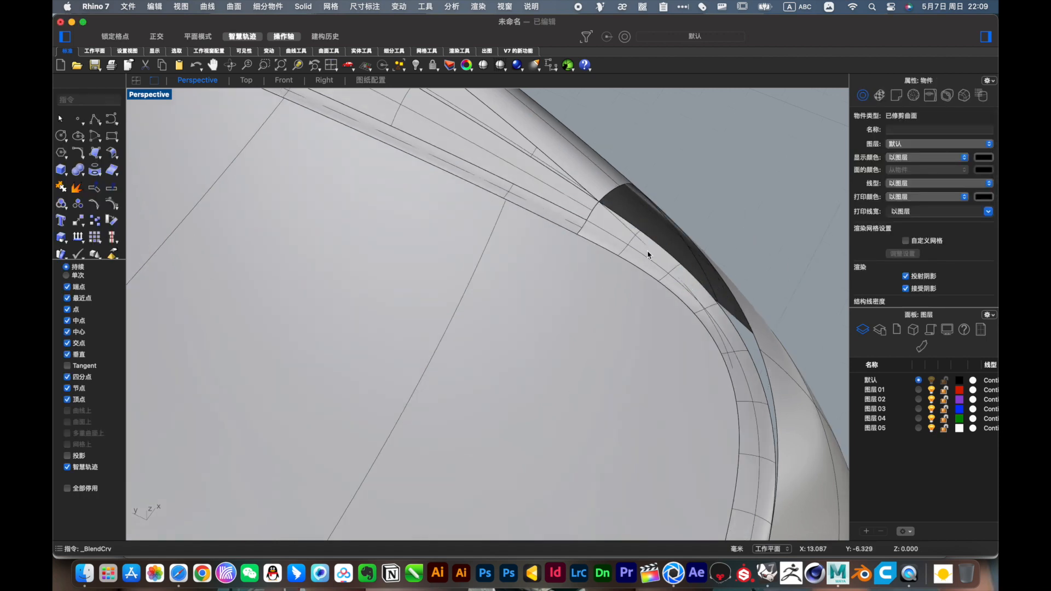
right_click_drag(647, 254, 639, 265)
left_click(633, 268)
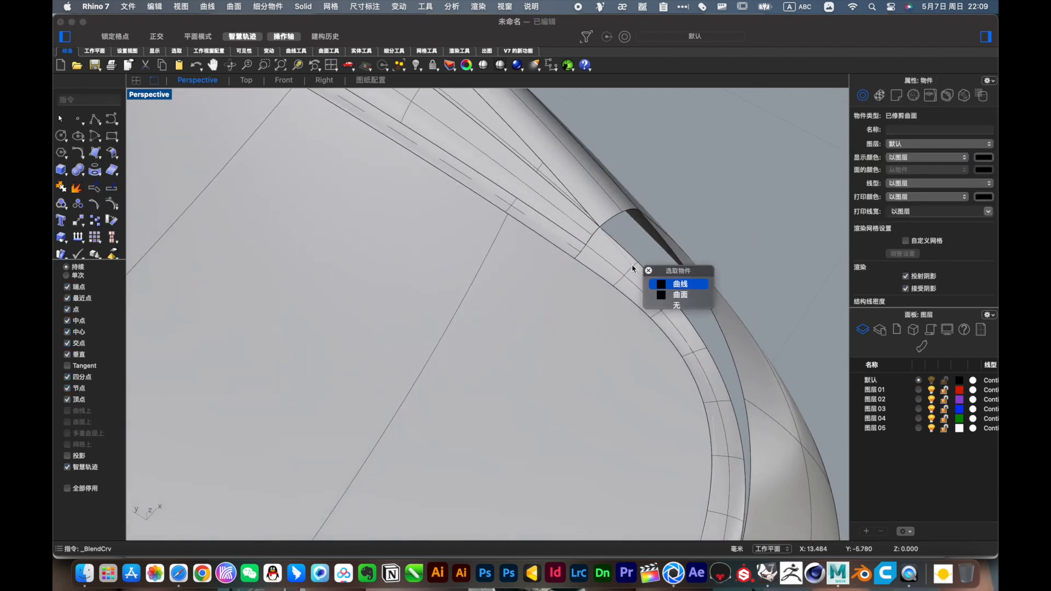
left_click(779, 231)
left_click(111, 187)
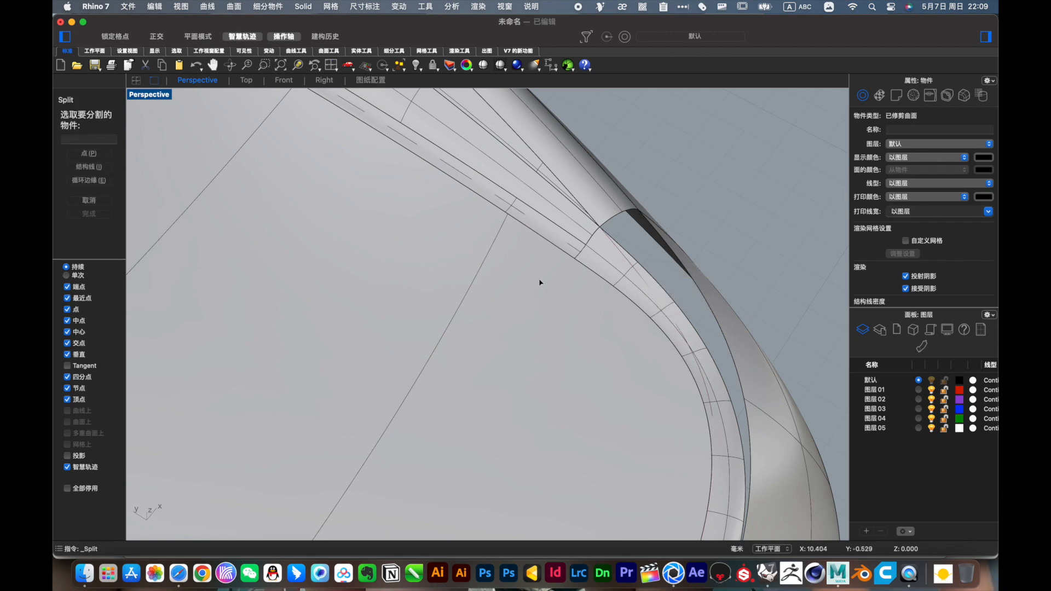
left_click(640, 277)
left_click(655, 290)
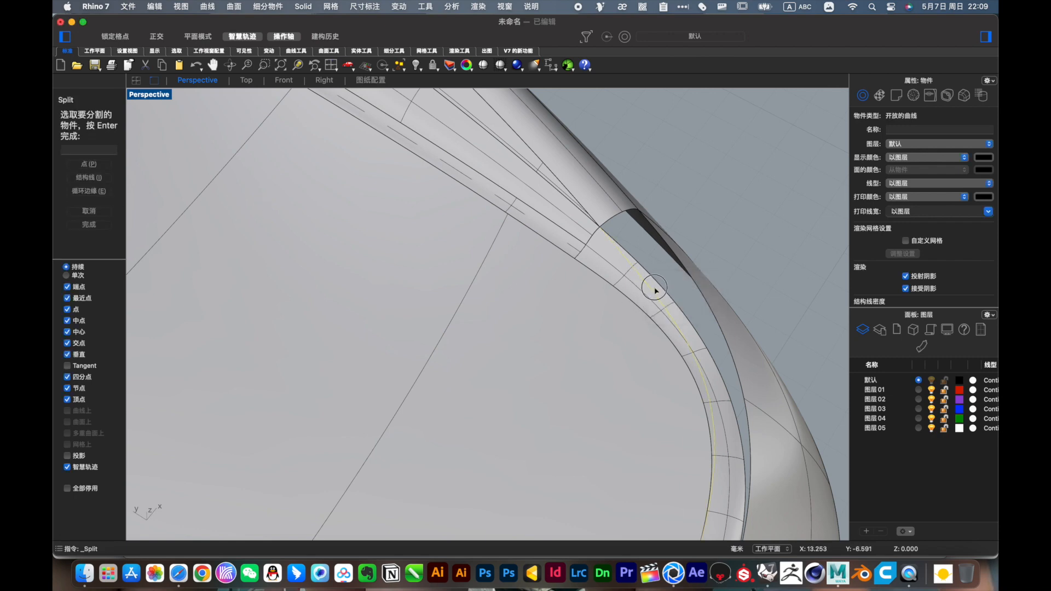
key("Return")
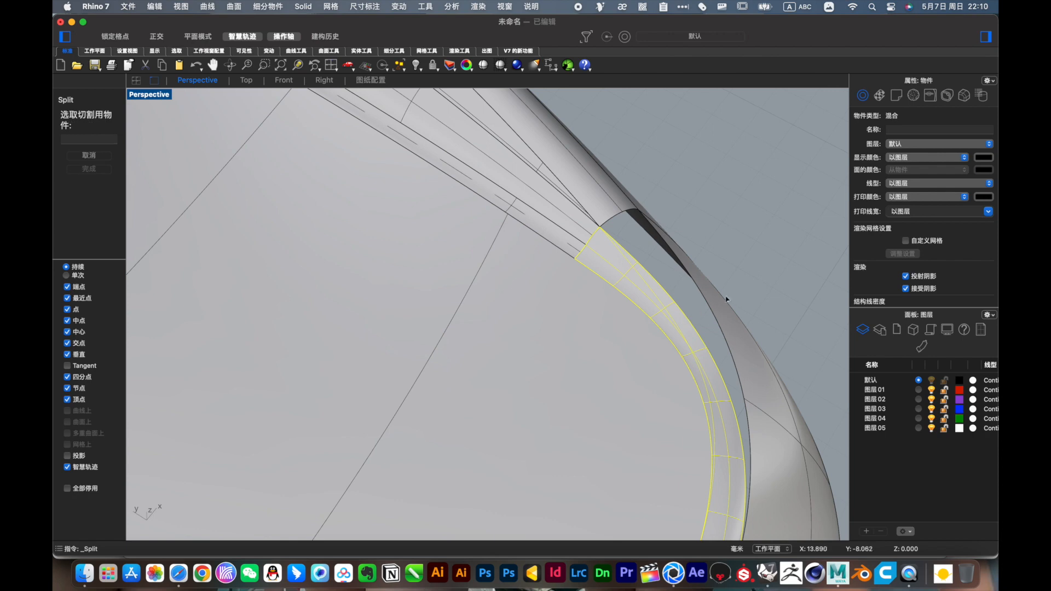
key("Escape")
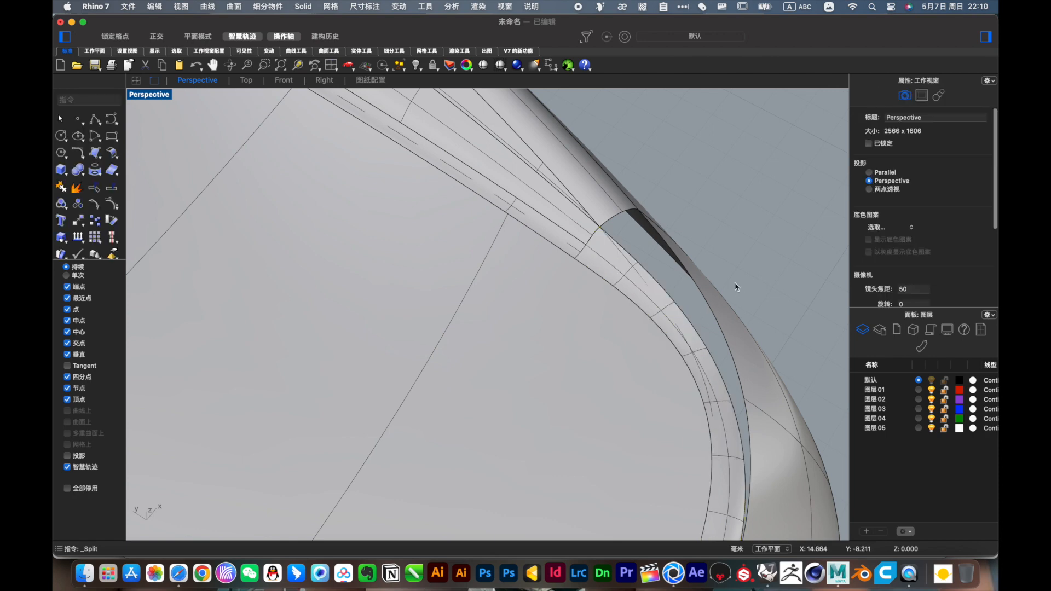
Split the swept corner surface with the new blend curve and delete its outer piece.
left_click(674, 308)
key("Return")
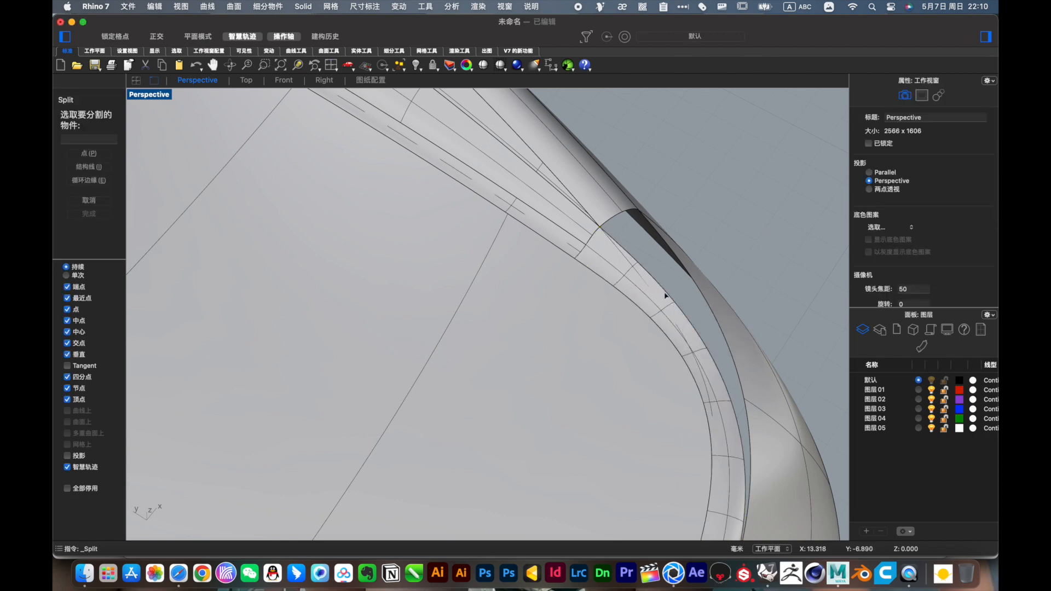
left_click(667, 294)
left_click(687, 310)
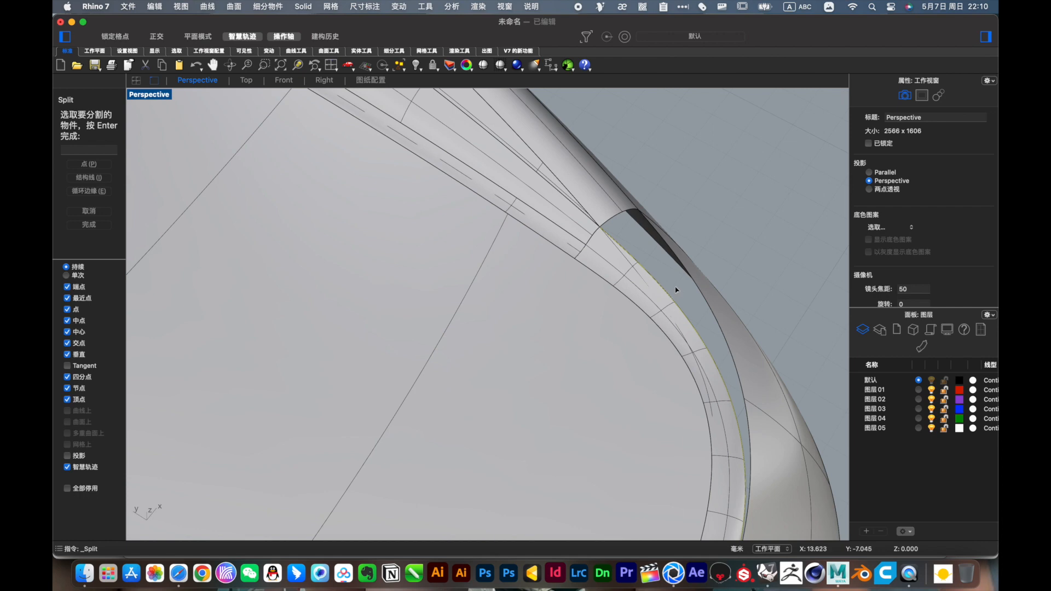
left_click(638, 293)
key("Return")
left_click(644, 281)
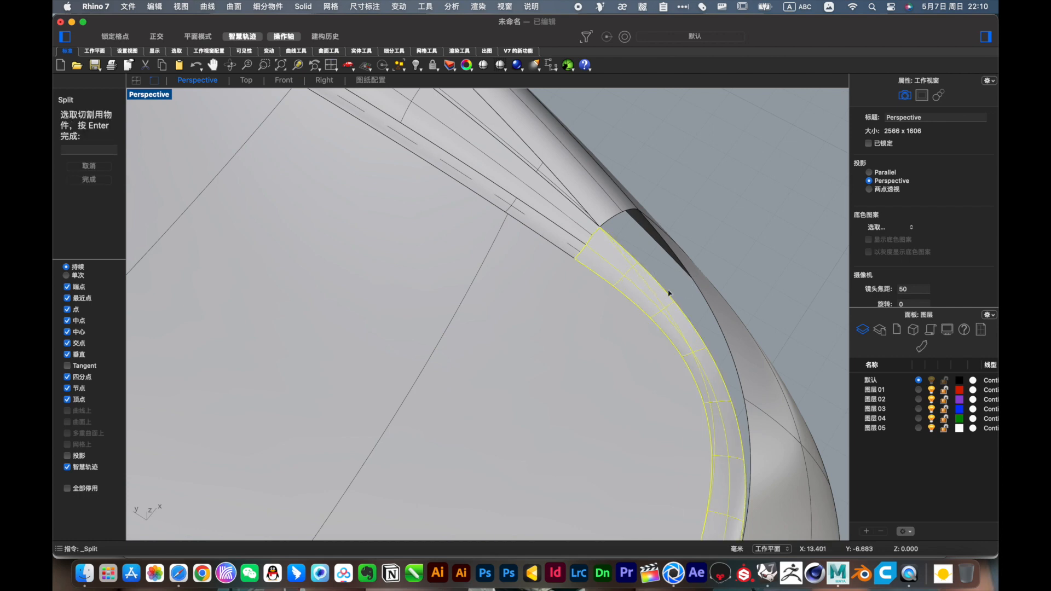
key("Return")
left_click(689, 316)
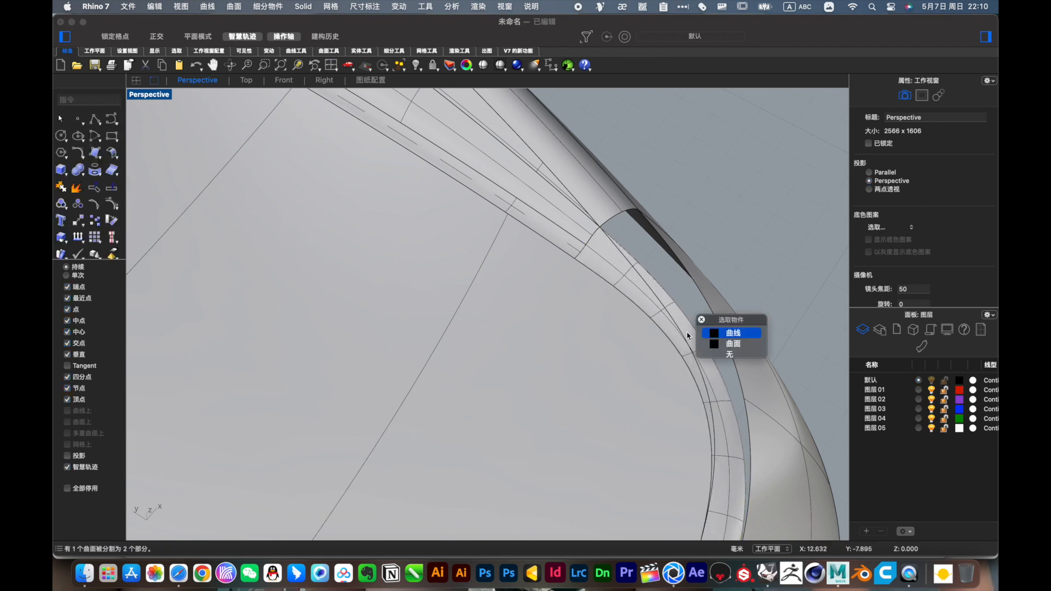
left_click(693, 331)
key("Delete")
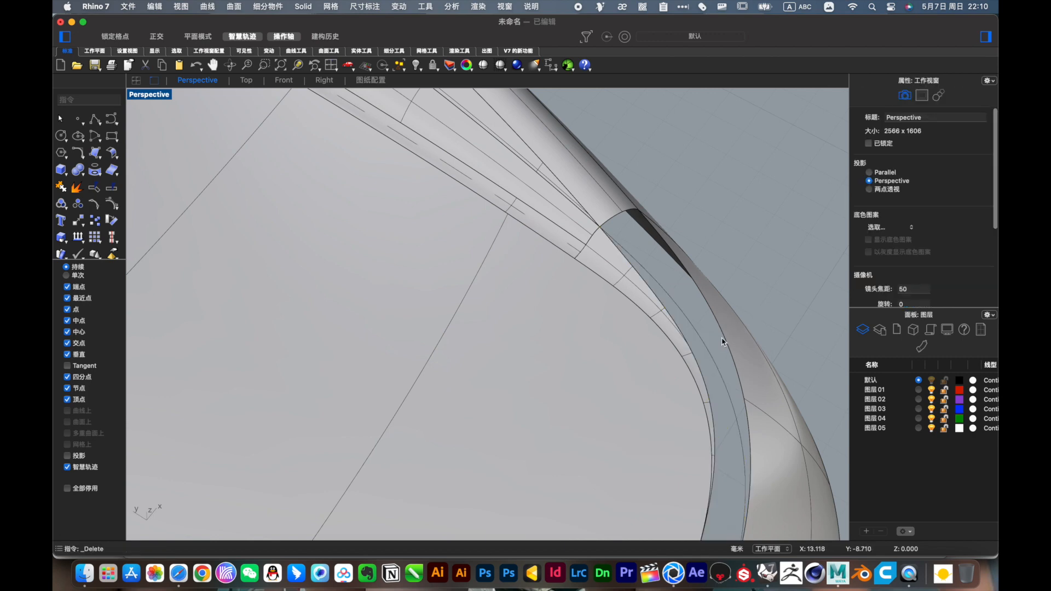
Fill the corner gap with a two-rail sweep along the blend curve and side surface edge, fillet ends as sections, with curvature continuity on both rails.
scroll(681, 334, "down", 4)
right_click_drag(686, 333, 641, 327)
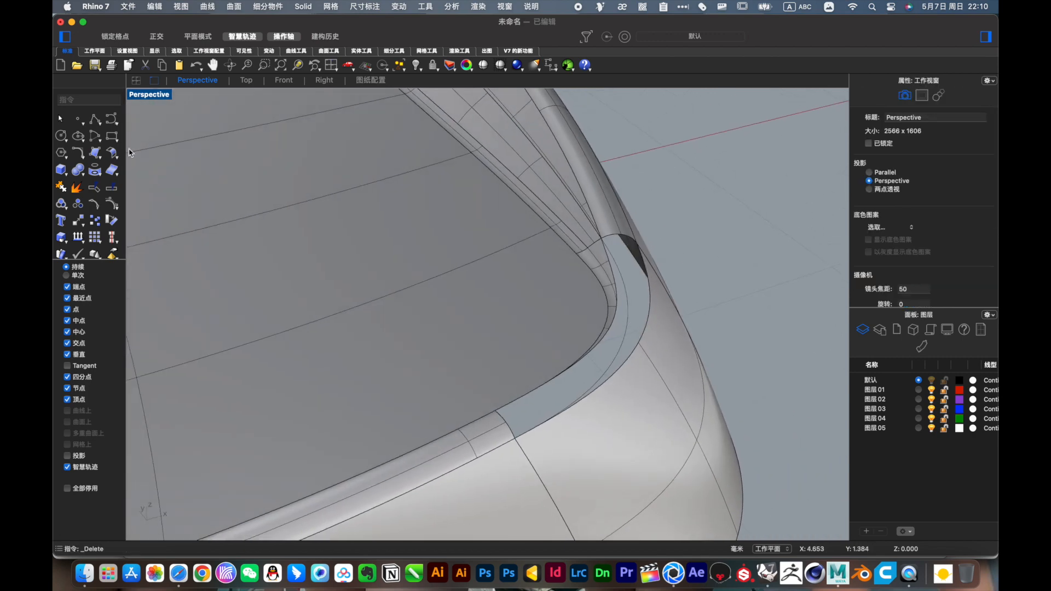
left_click(93, 155)
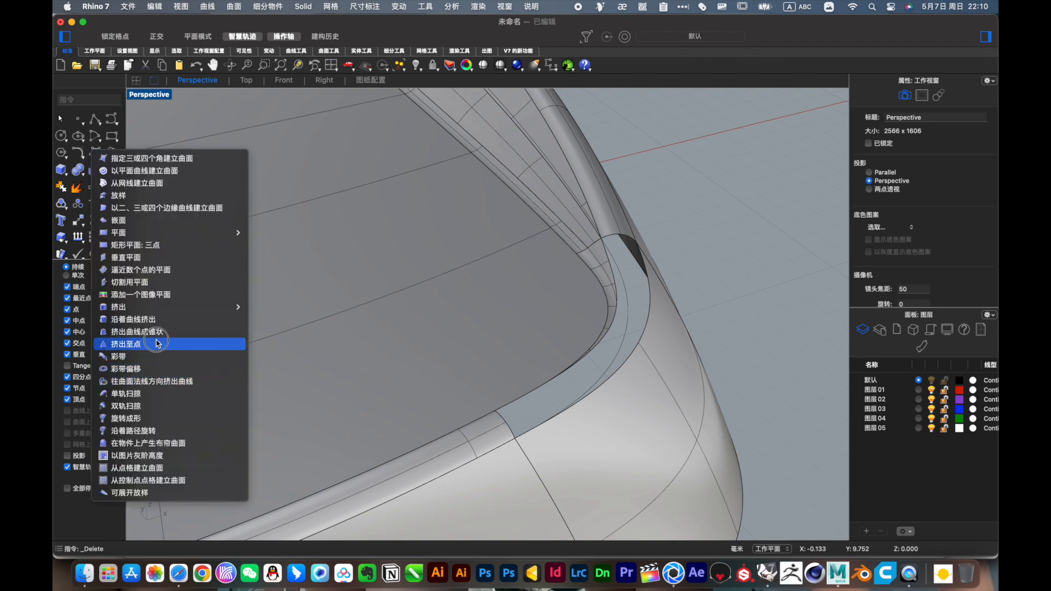
left_click(139, 410)
scroll(612, 278, "up", 2)
left_click(611, 279)
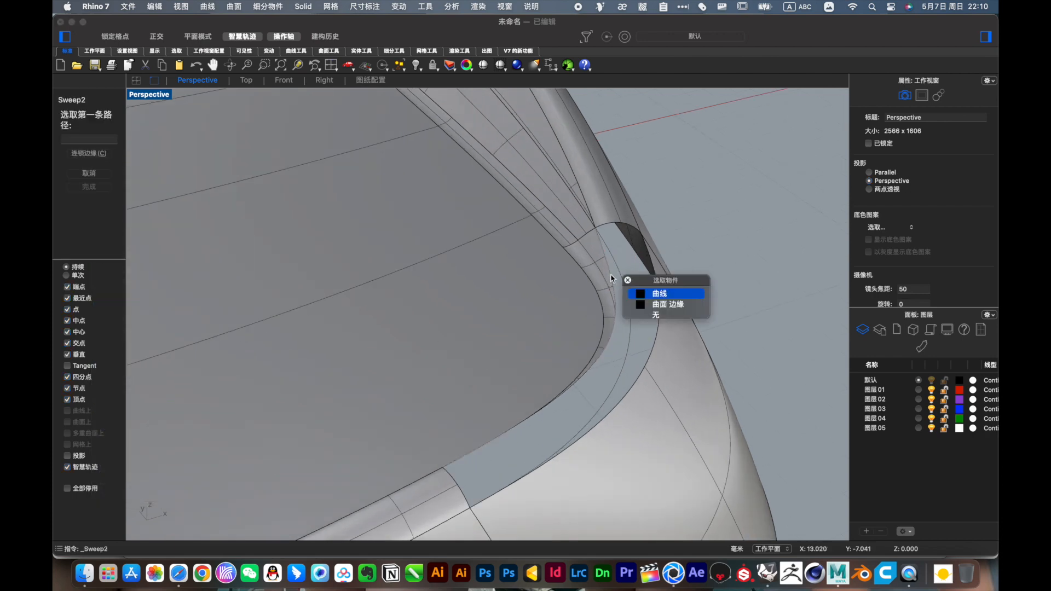
left_click(657, 294)
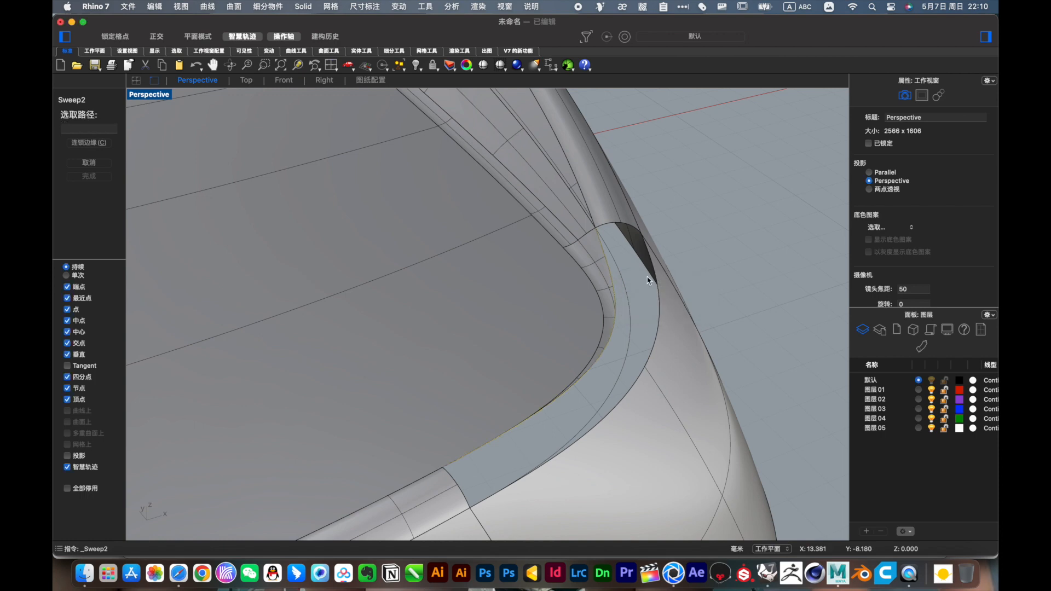
left_click(658, 290)
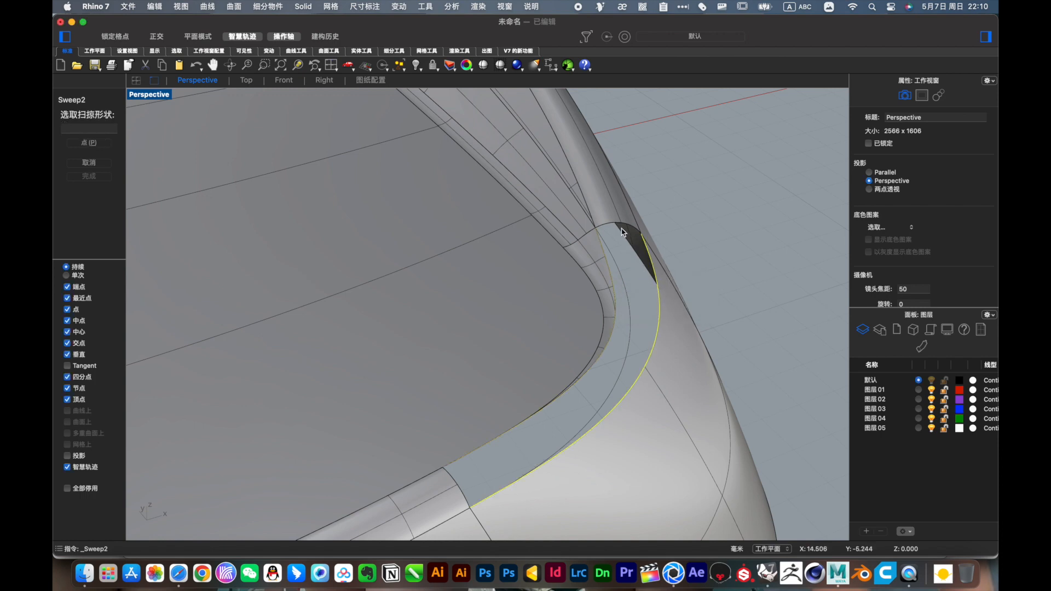
right_click_drag(617, 237, 602, 237)
left_click(602, 250)
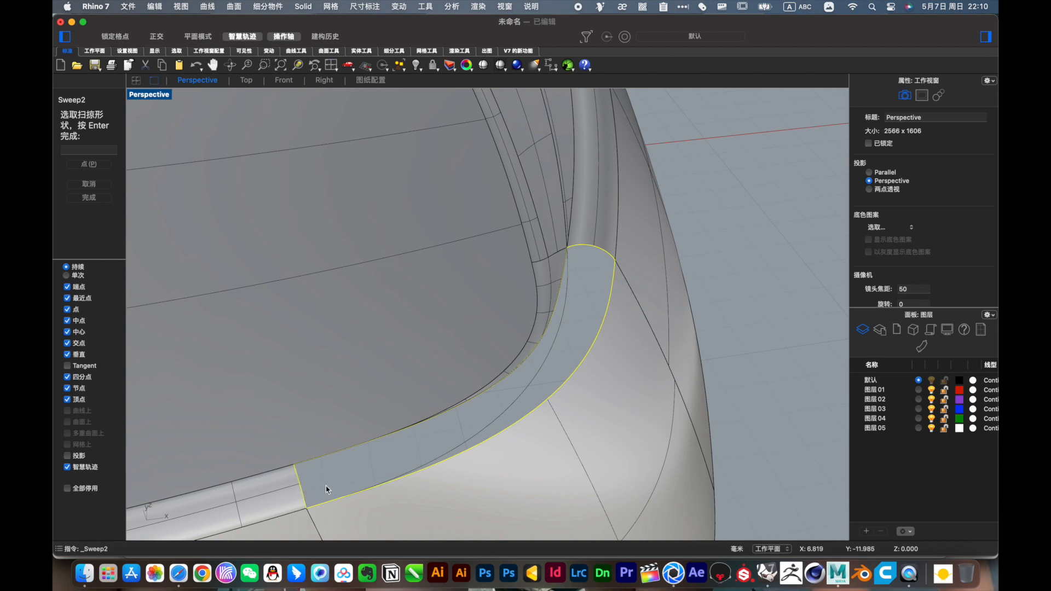
key("Return")
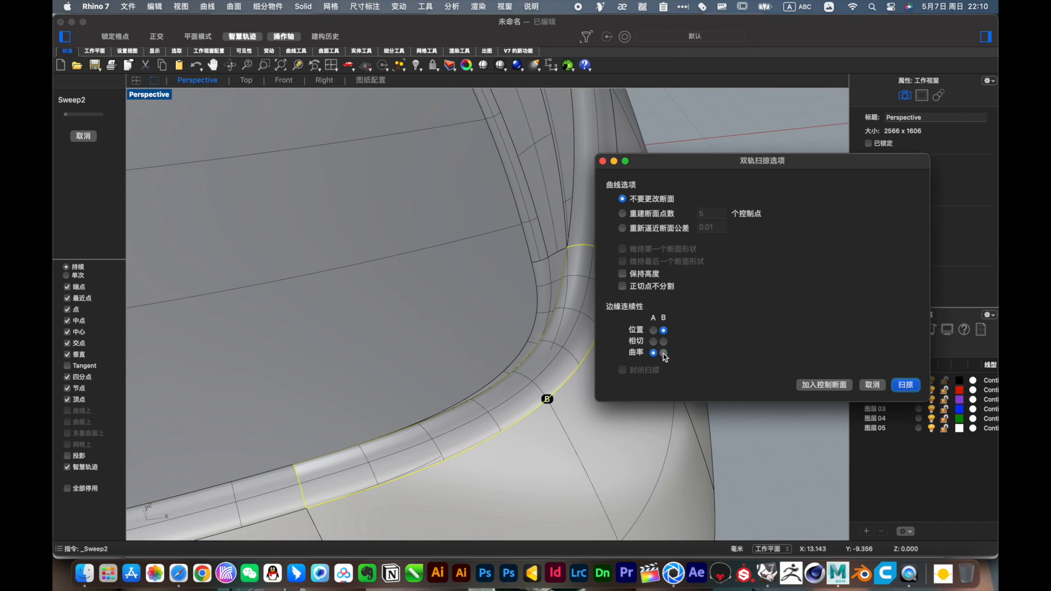
right_click_drag(508, 368, 429, 336)
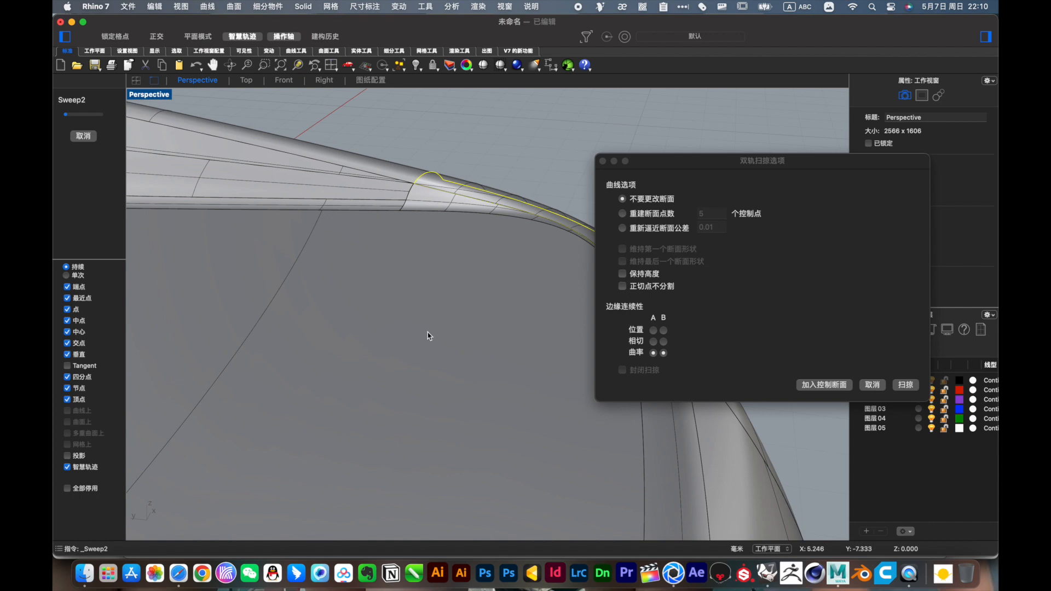
left_click(905, 385)
right_click_drag(719, 217, 780, 267)
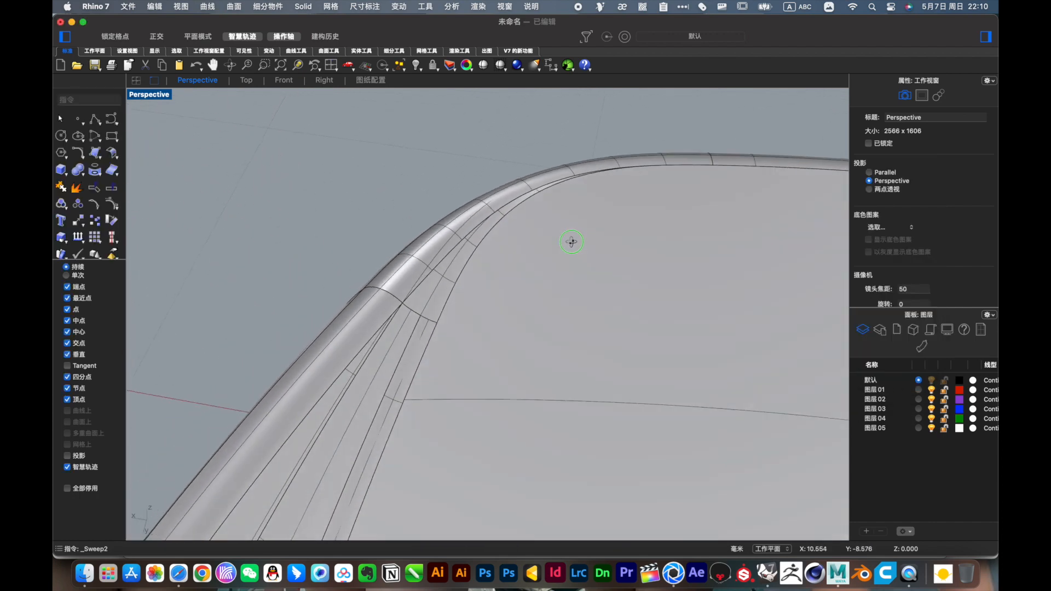